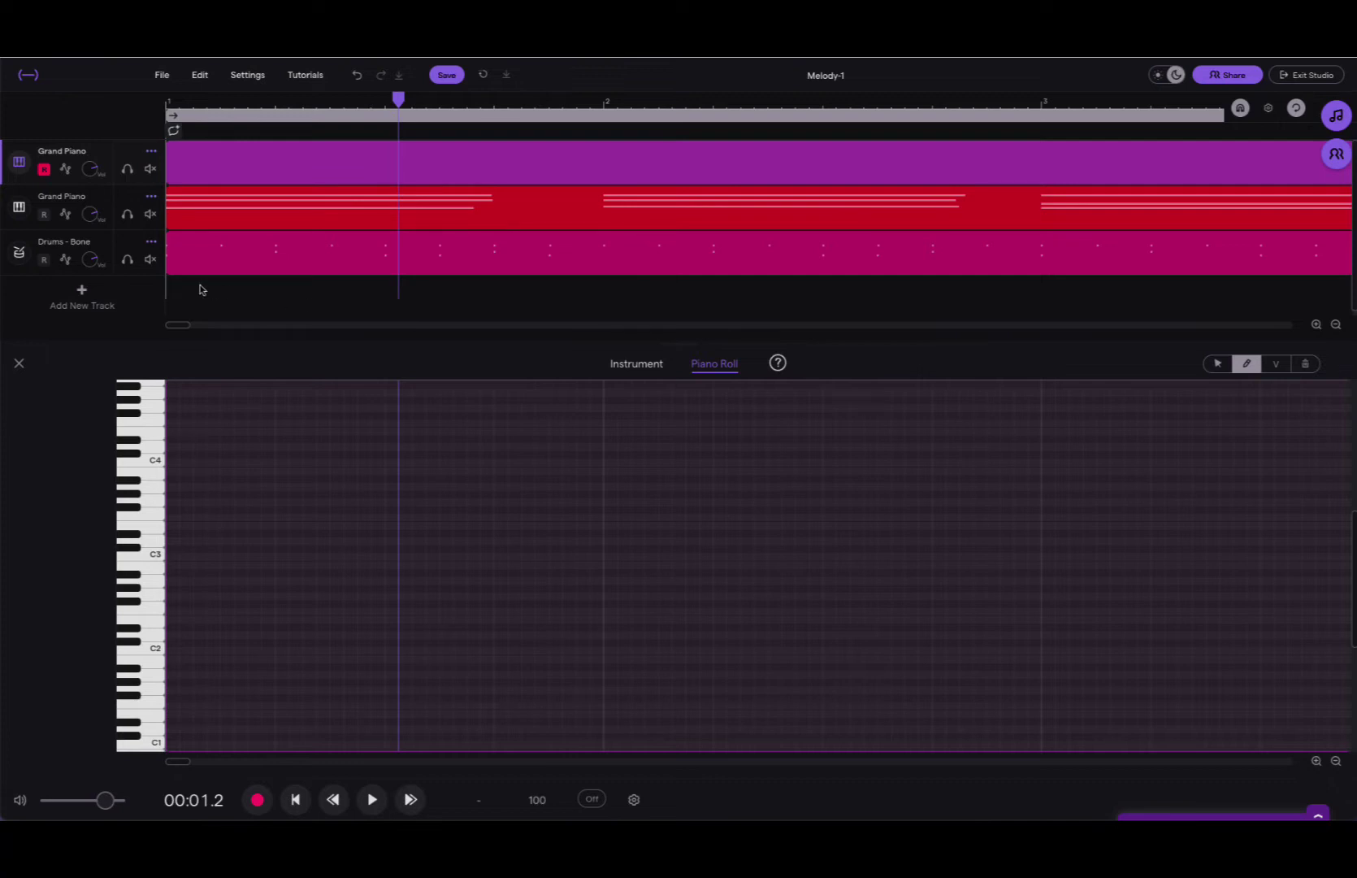
- Play the existing chord and drum tracks from the beginning of the song and stop after a moment
mouse_move(219, 263)
mouse_move(230, 214)
click(286, 298)
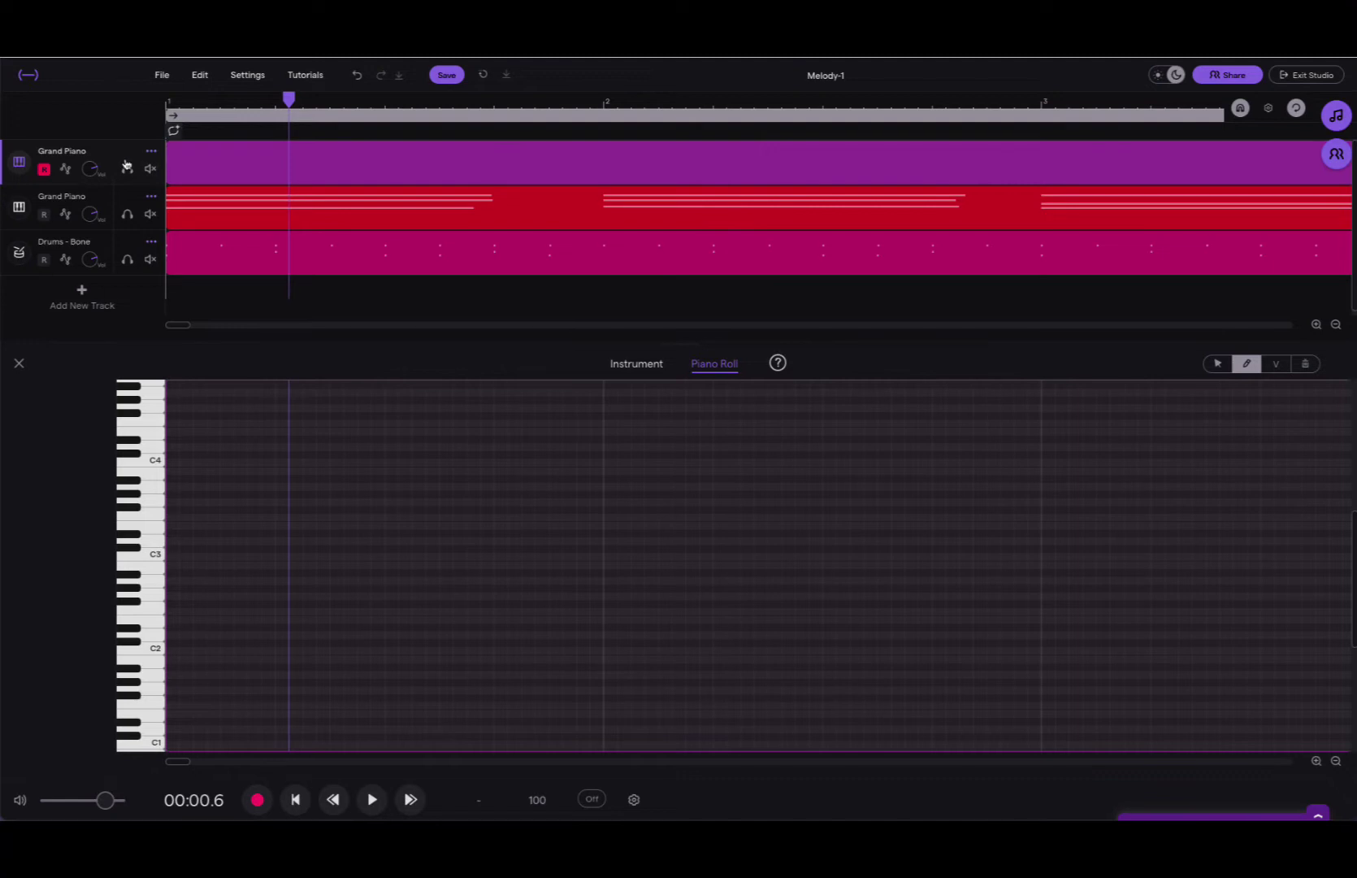
mouse_move(298, 213)
click(296, 800)
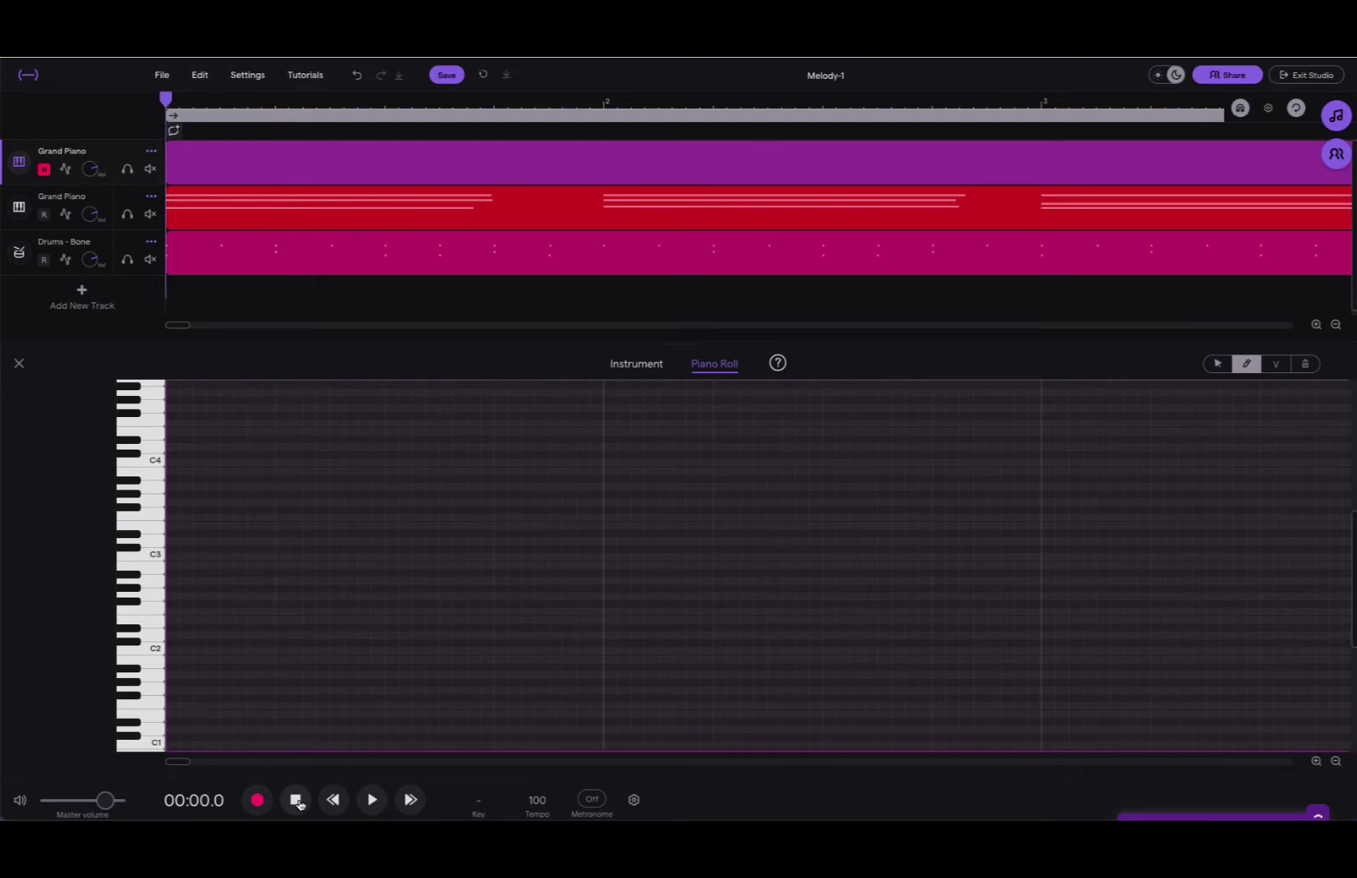
click(371, 800)
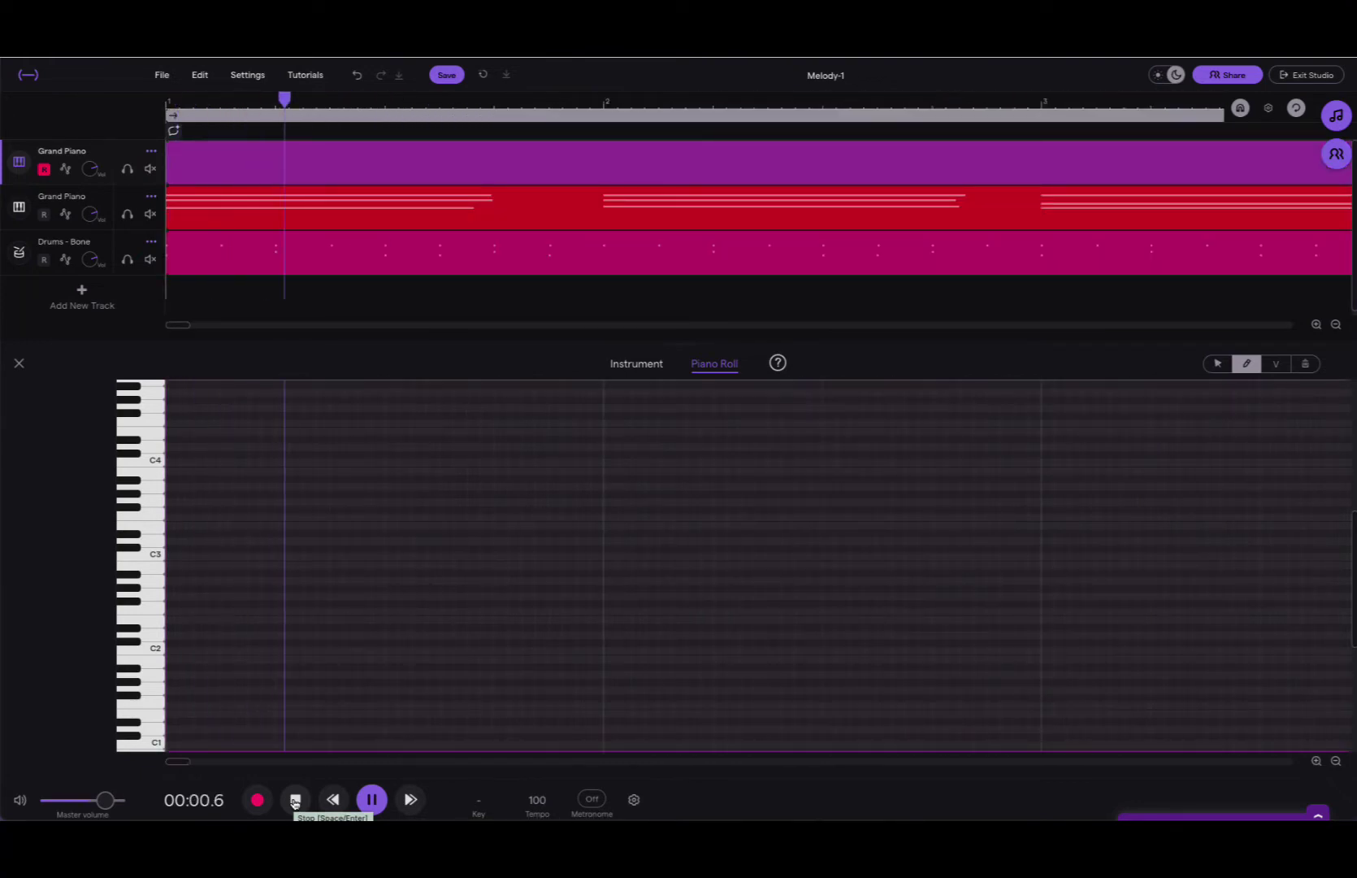
click(295, 803)
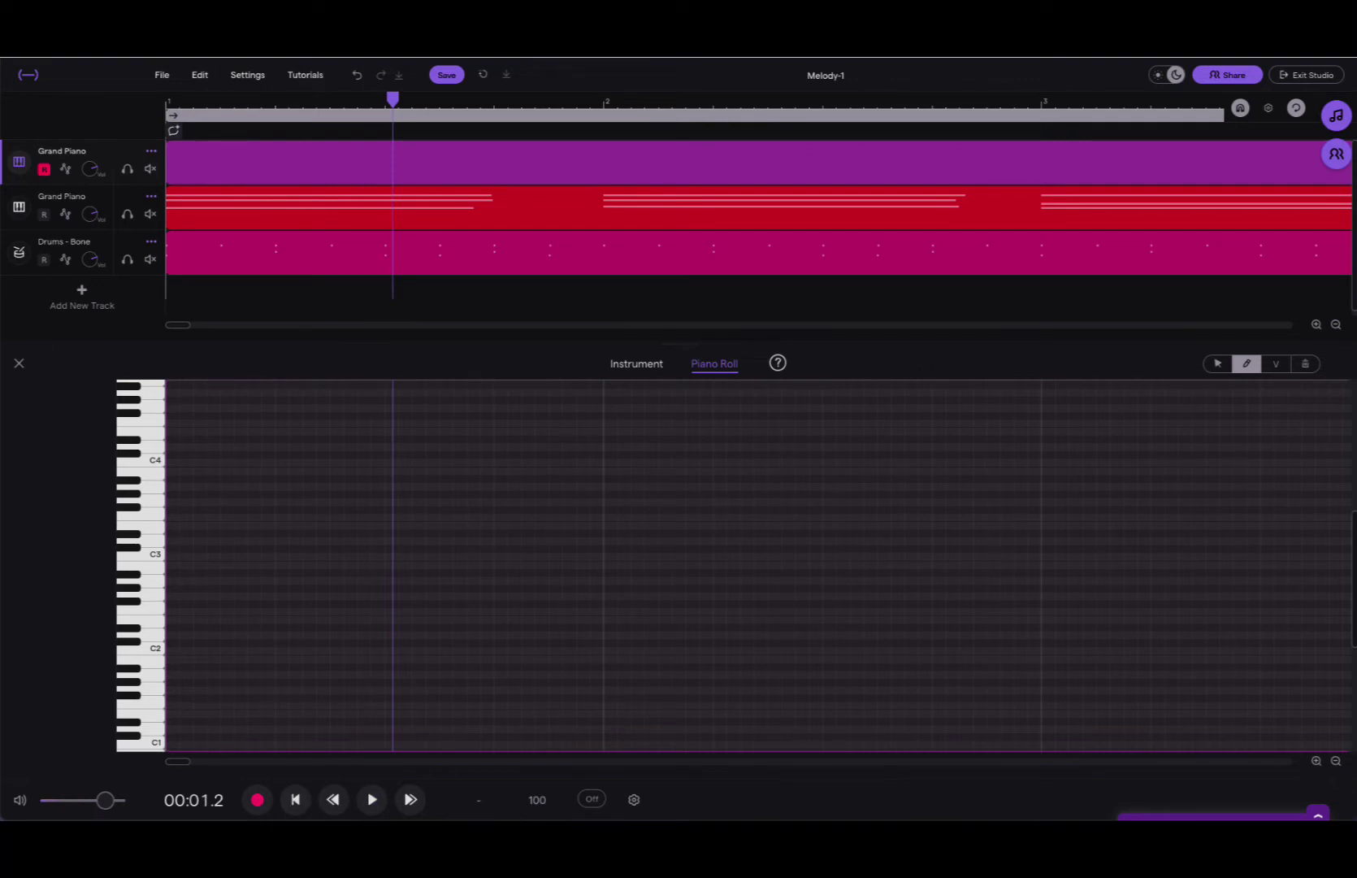
- Review the chord progression and the chord tones listed in the Google Docs document, and return to the Melody-1 project
click(166, 393)
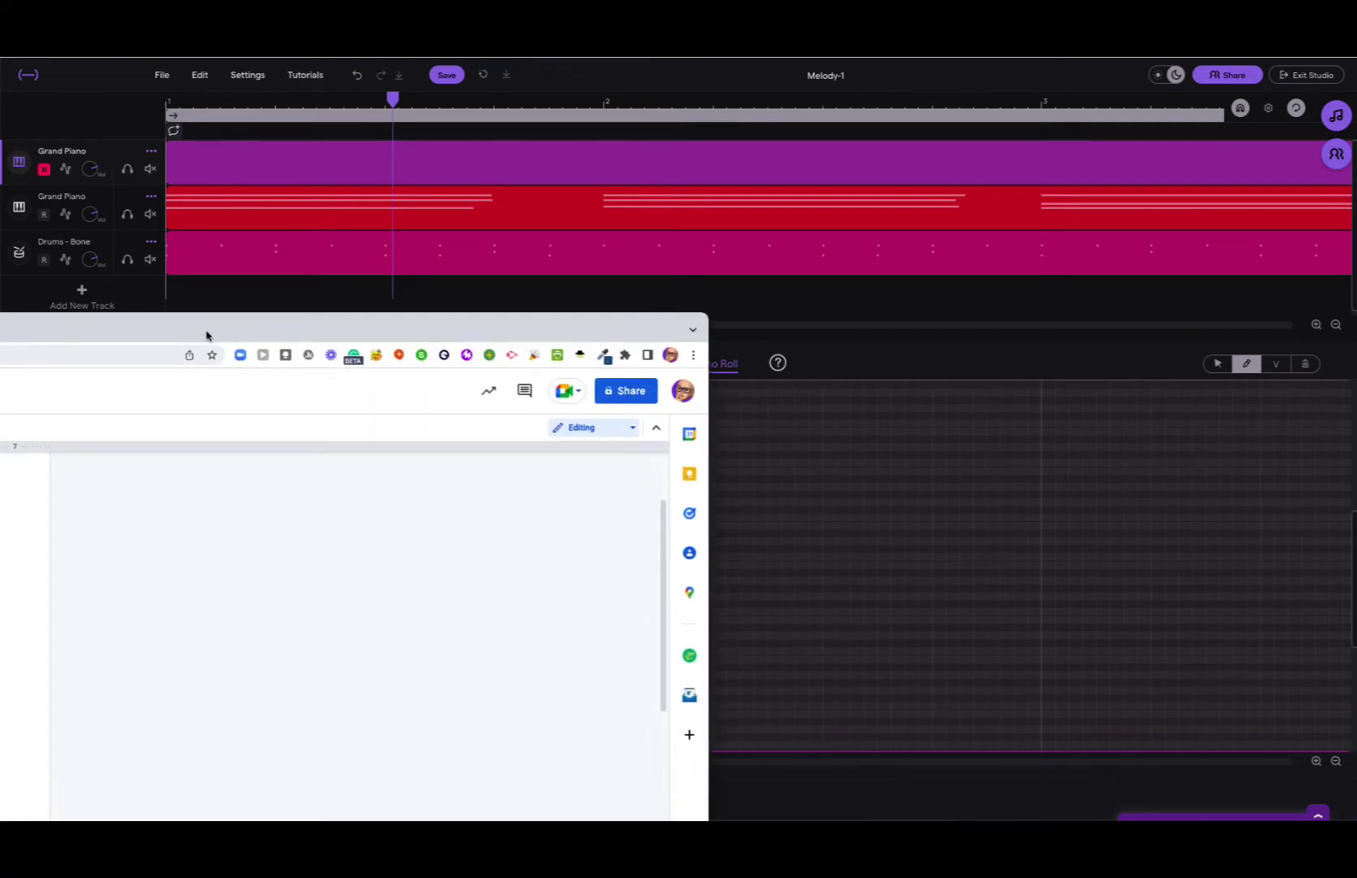
drag(1018, 168, 1151, 79)
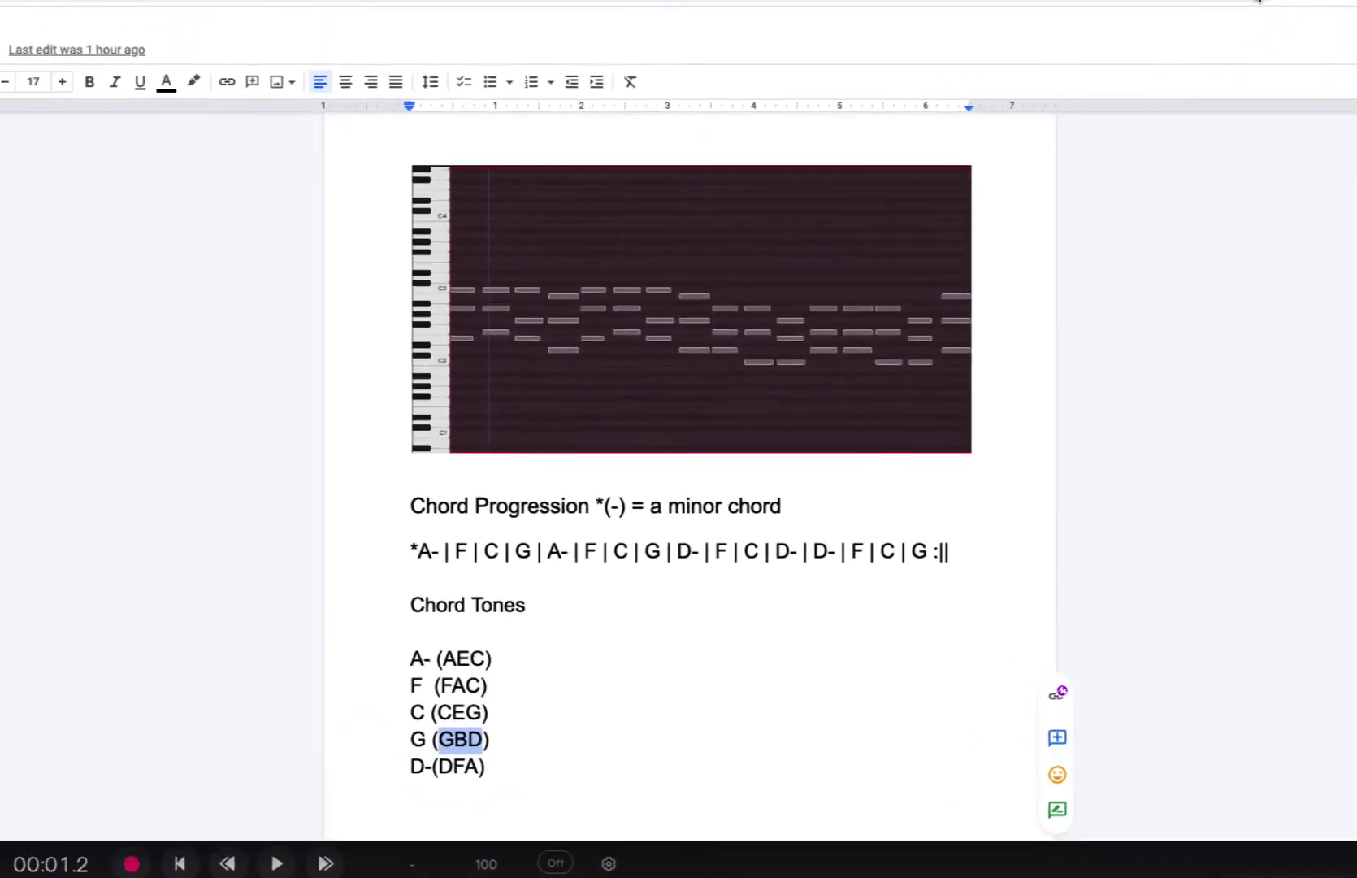
double_click(654, 658)
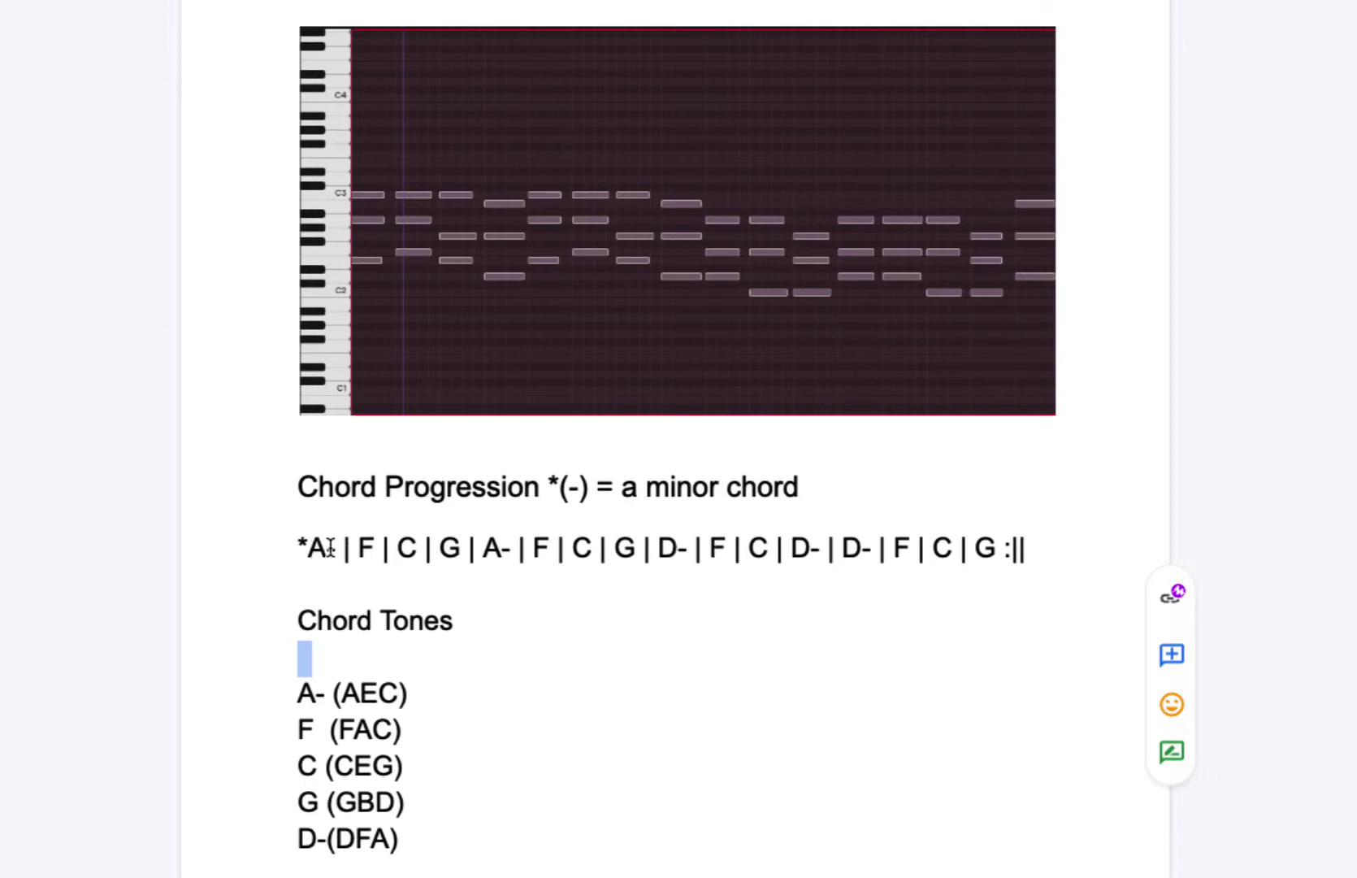
drag(328, 550, 336, 551)
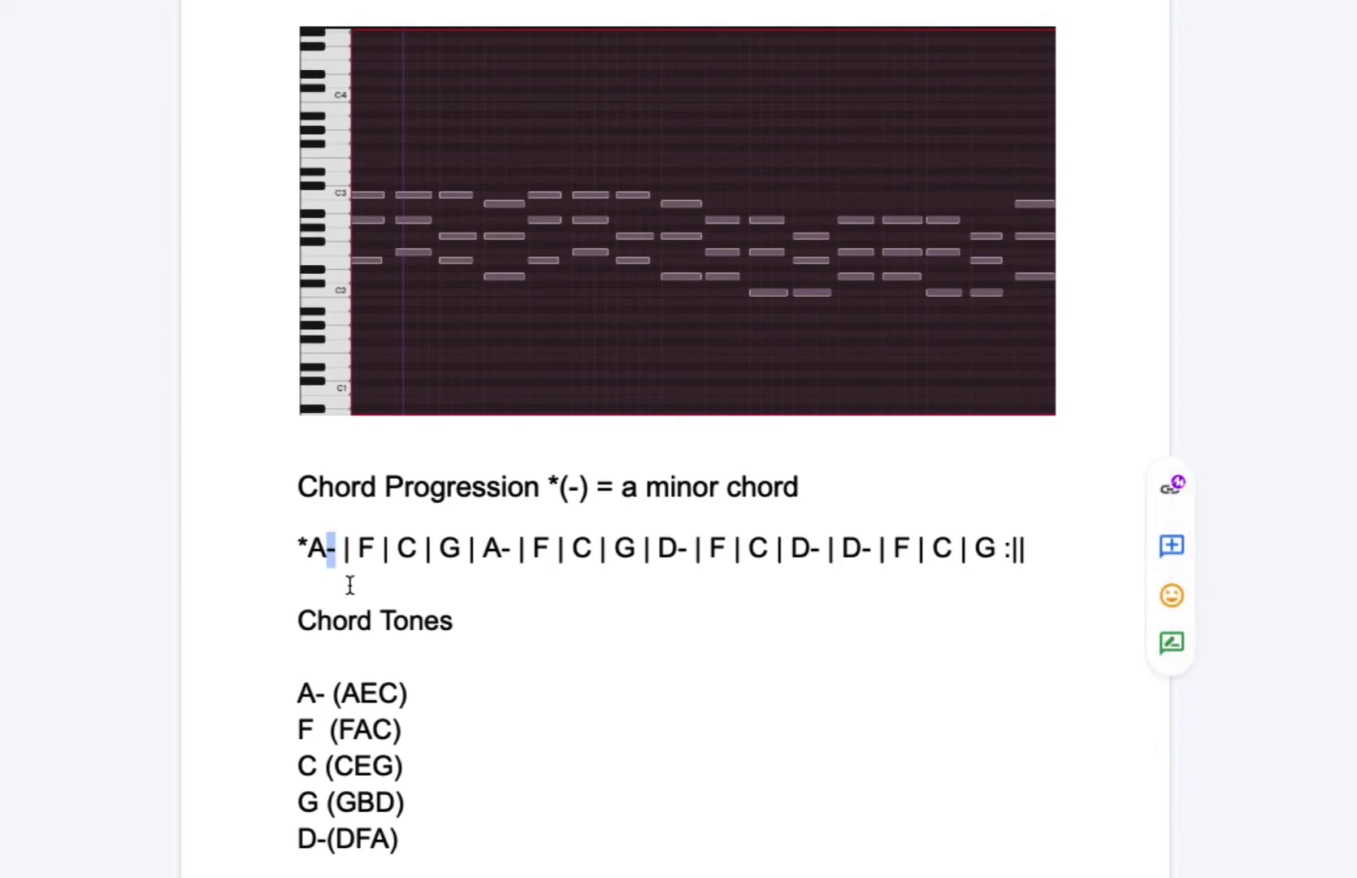
double_click(310, 575)
click(308, 548)
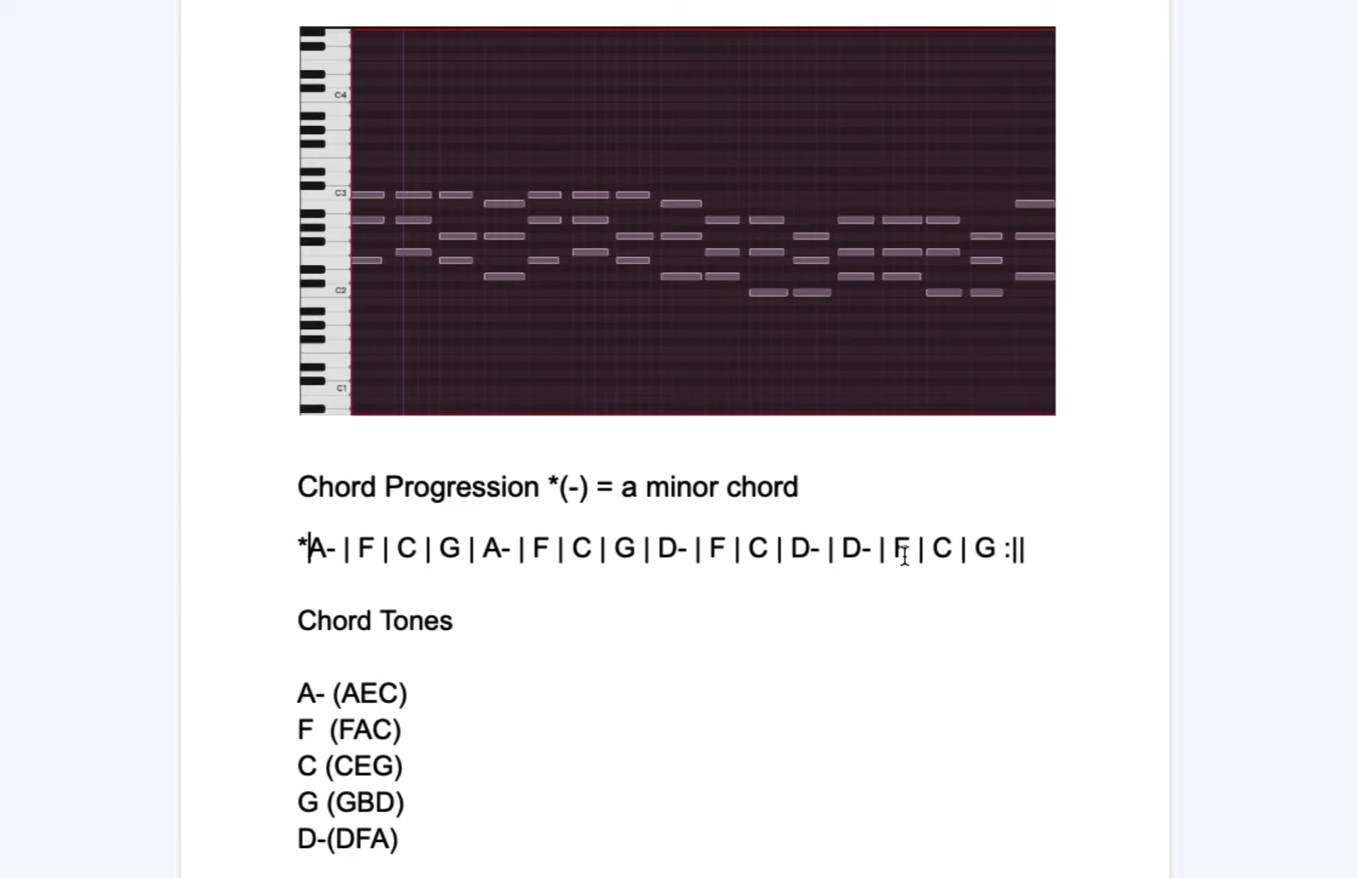
click(524, 690)
scroll(524, 690, down, 3)
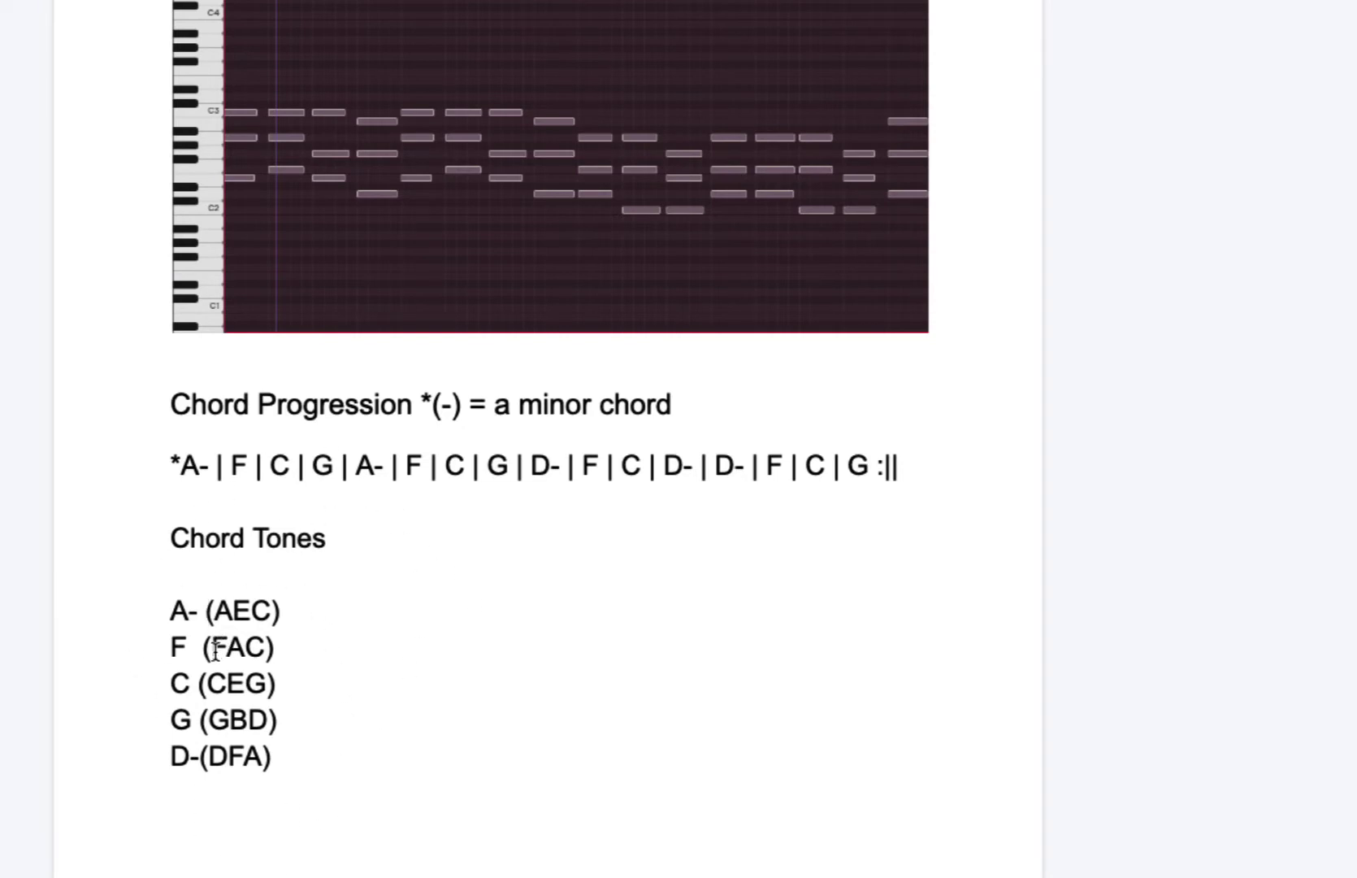
drag(416, 0, 1356, 244)
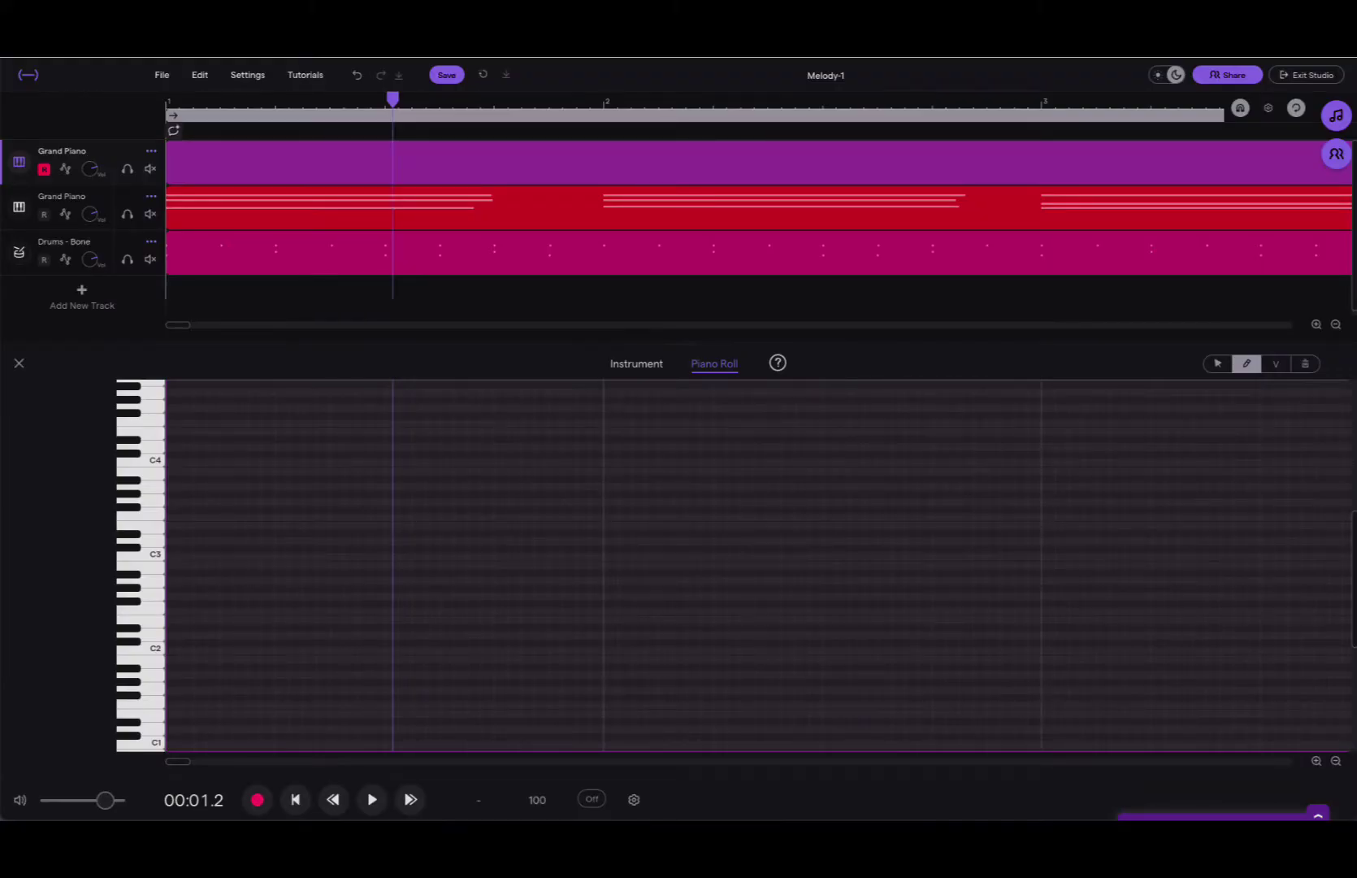
- Place a C3 note at the start of bar 1 on the empty piano track and shorten it to an eighth note
mouse_move(315, 213)
click(176, 556)
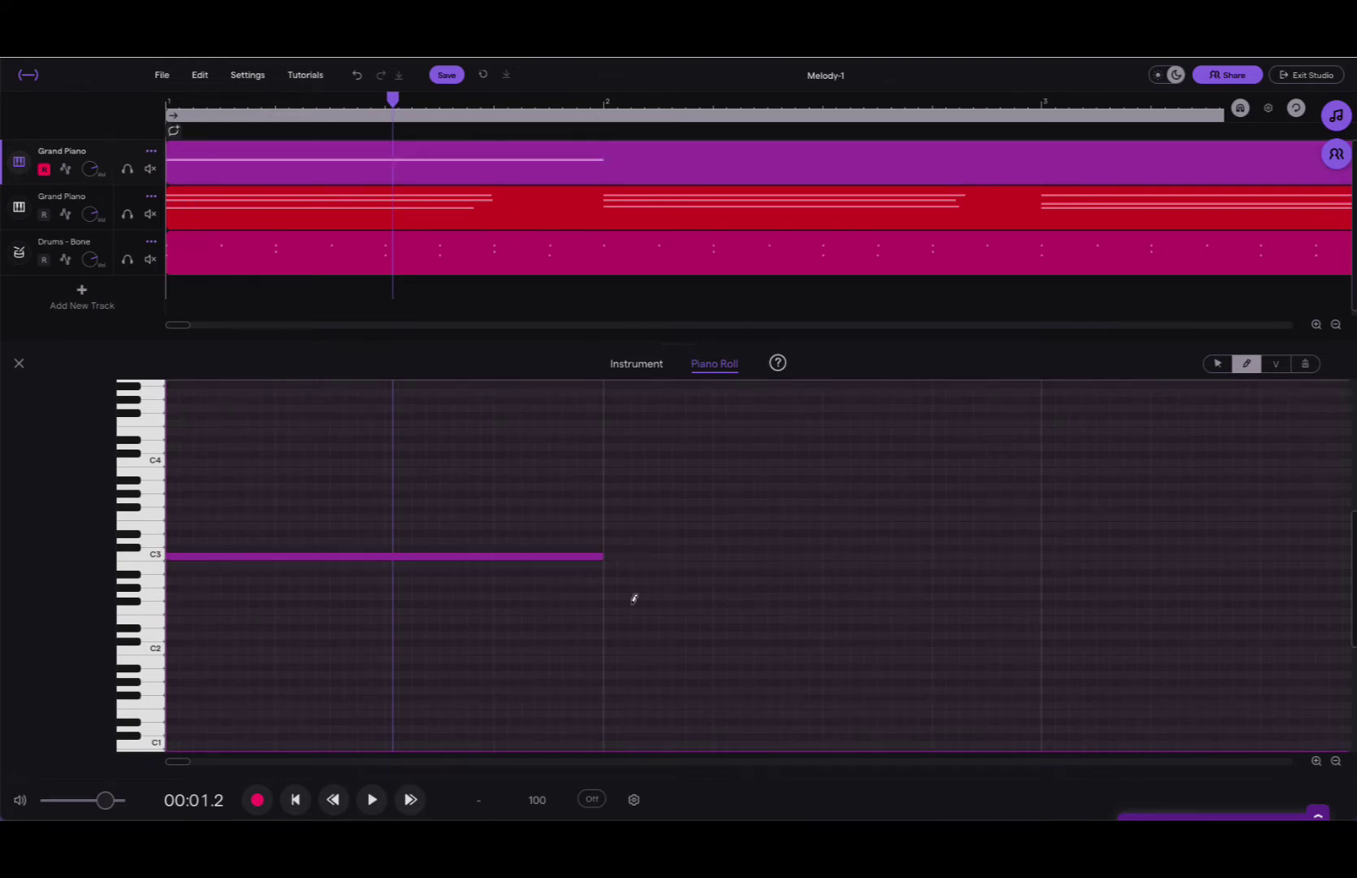
drag(597, 556, 216, 567)
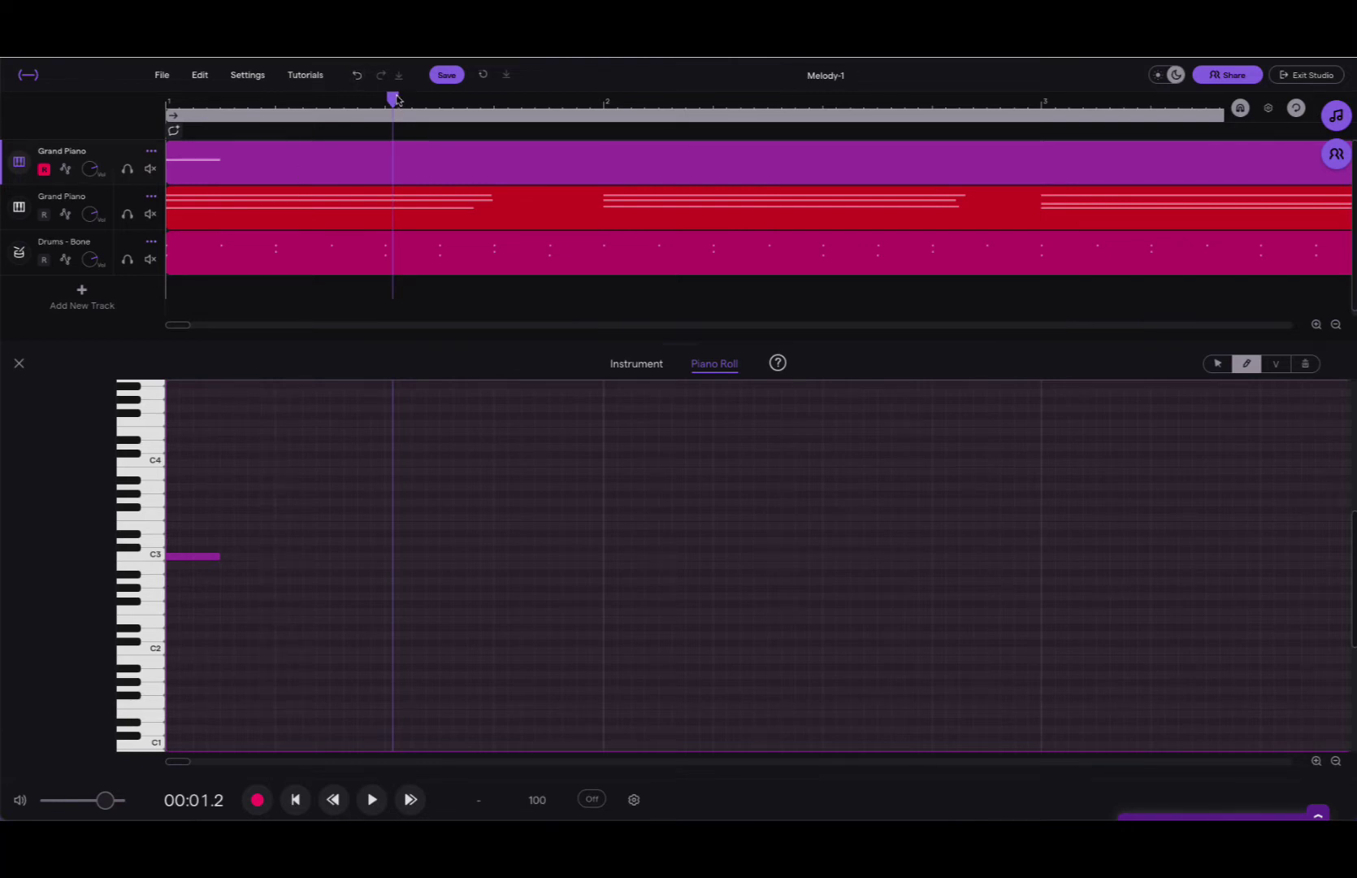
- Add an E3 eighth note on beat 3 of bar 1 and a C3 eighth note directly after it
mouse_move(393, 98)
mouse_down()
mouse_move(276, 97)
mouse_move(494, 98)
mouse_move(162, 92)
mouse_move(506, 99)
mouse_move(273, 104)
mouse_move(382, 106)
mouse_up()
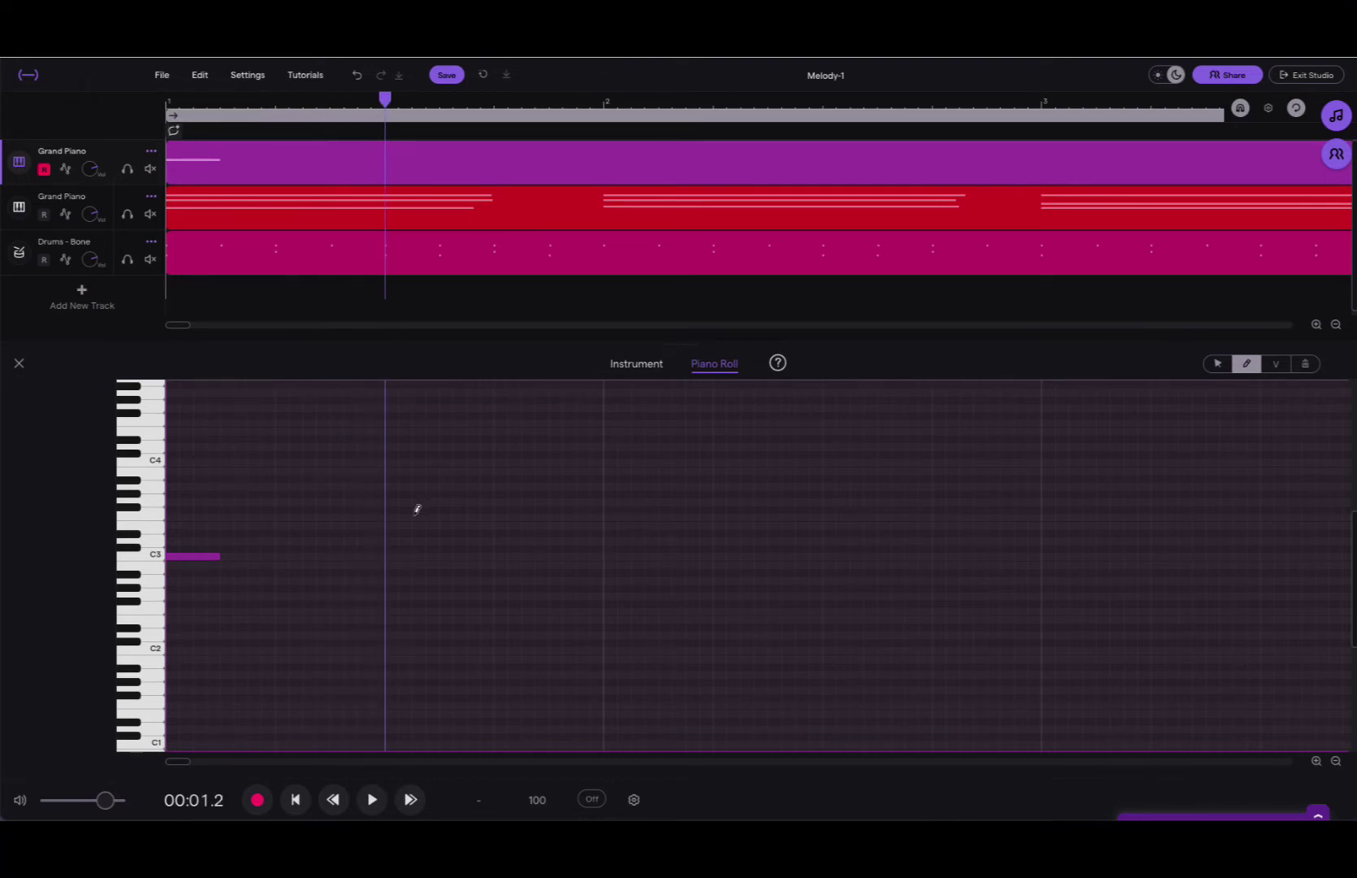
click(391, 534)
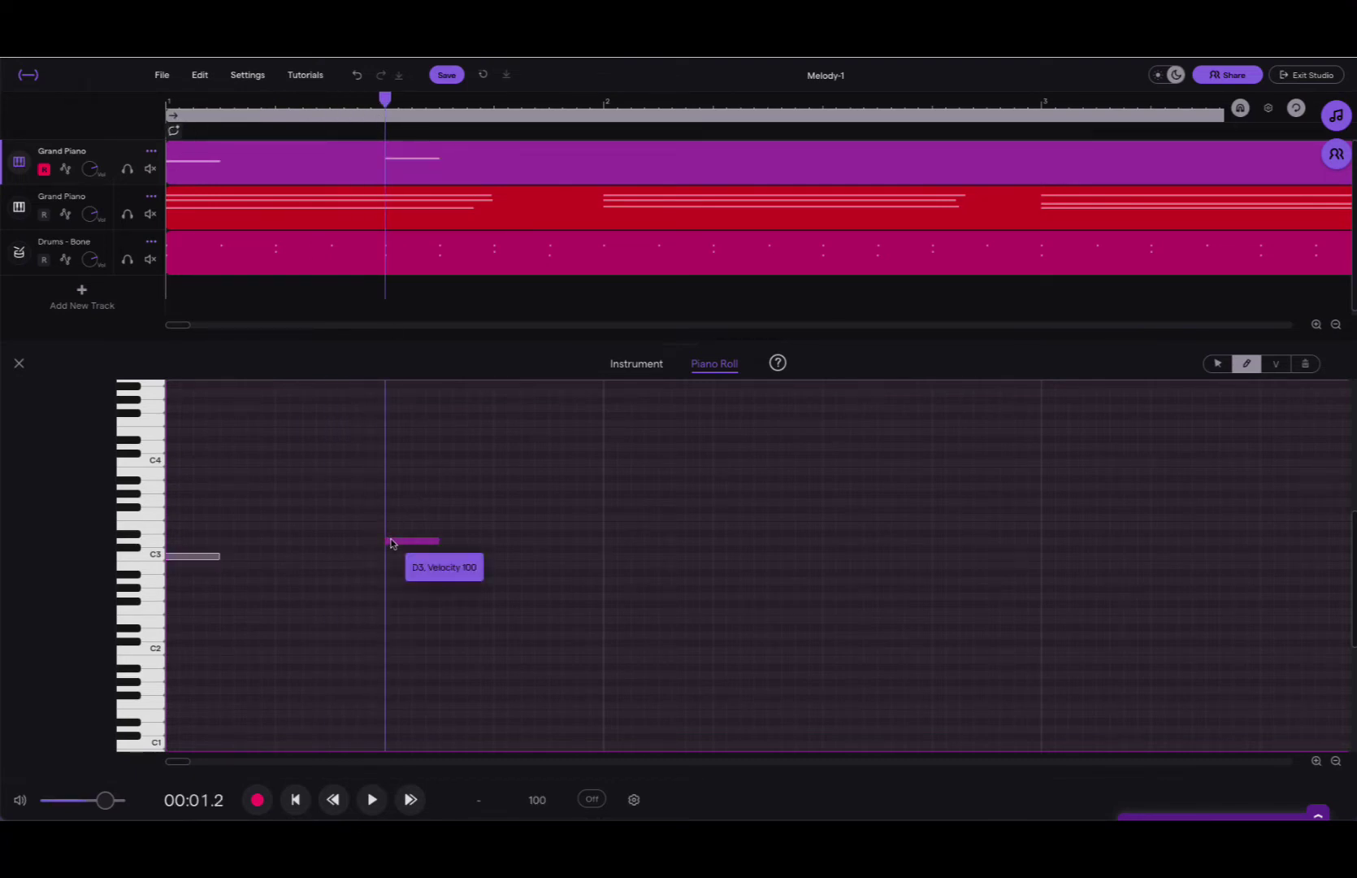
drag(392, 539, 393, 529)
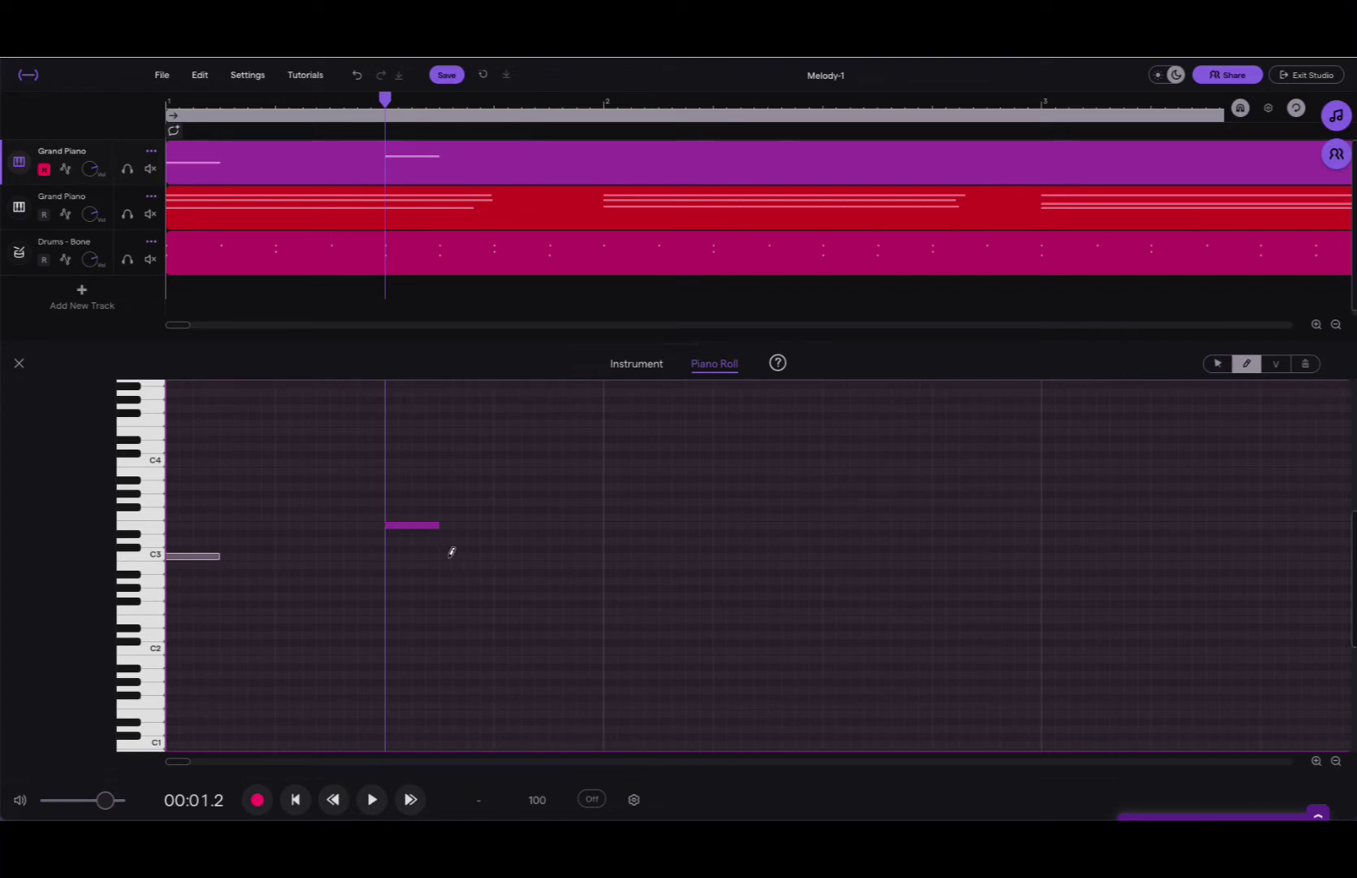
click(449, 557)
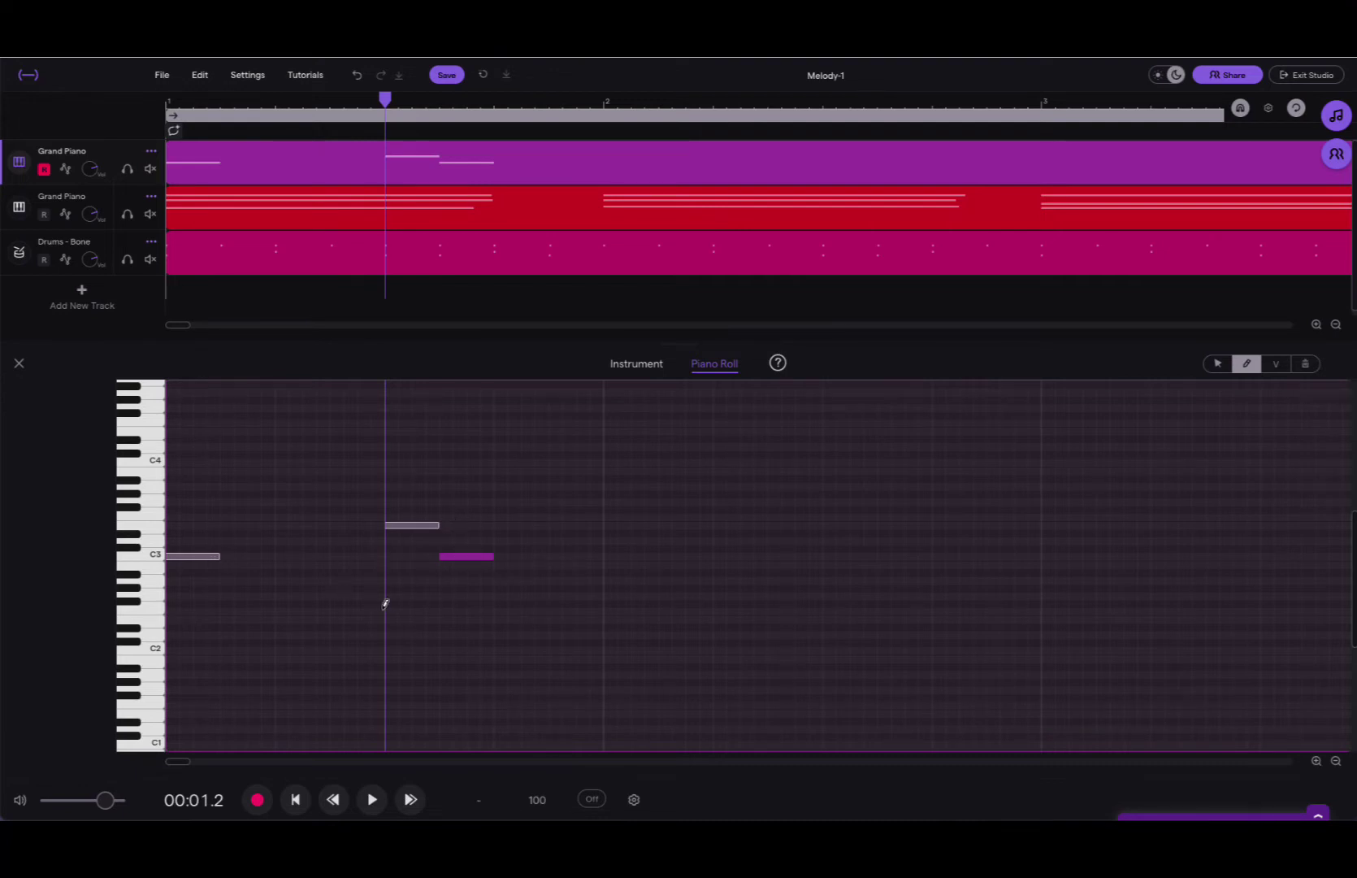
- Play the three-note melody from the beginning together with the other tracks
click(296, 800)
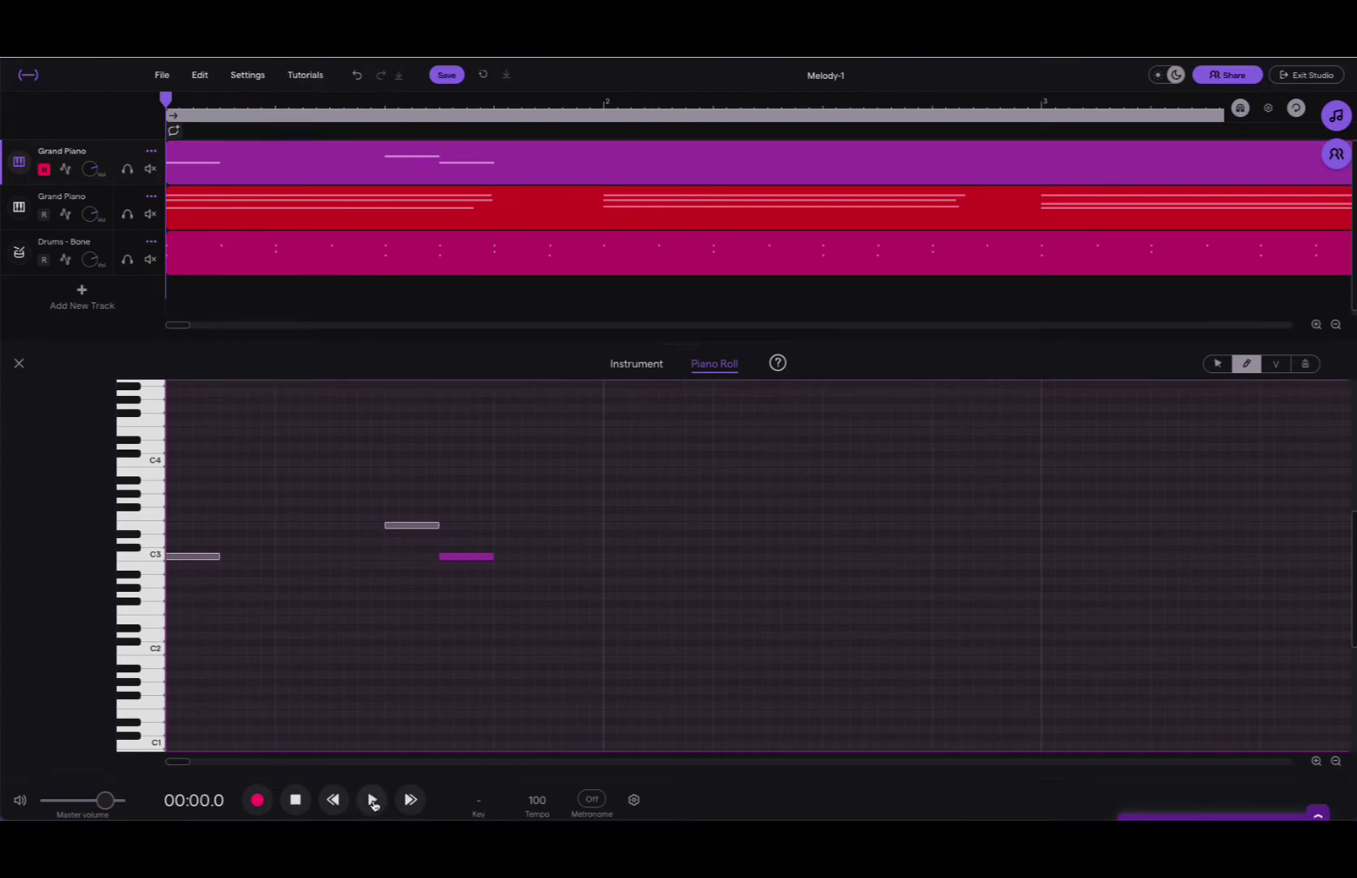
click(373, 800)
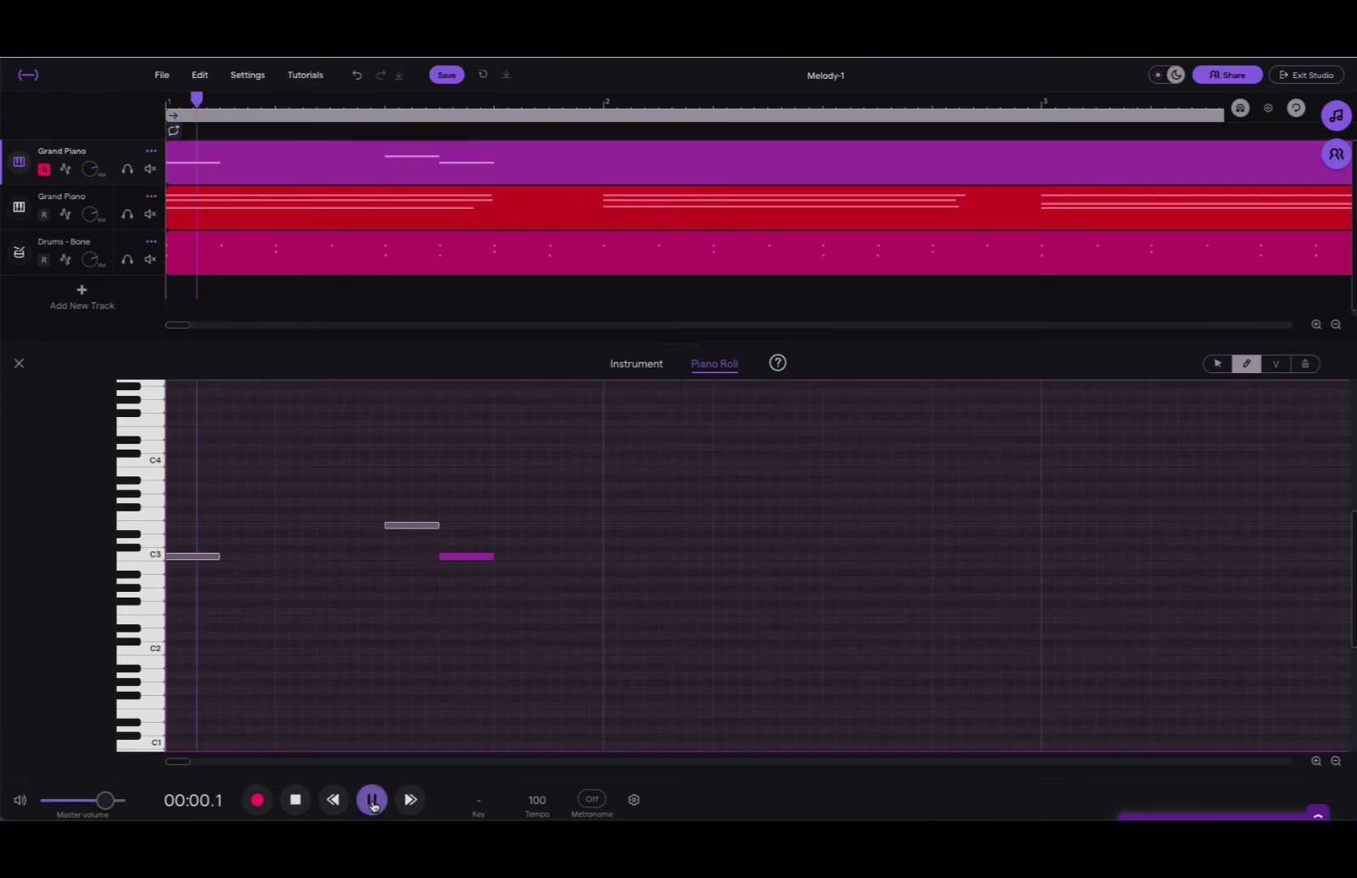
click(296, 801)
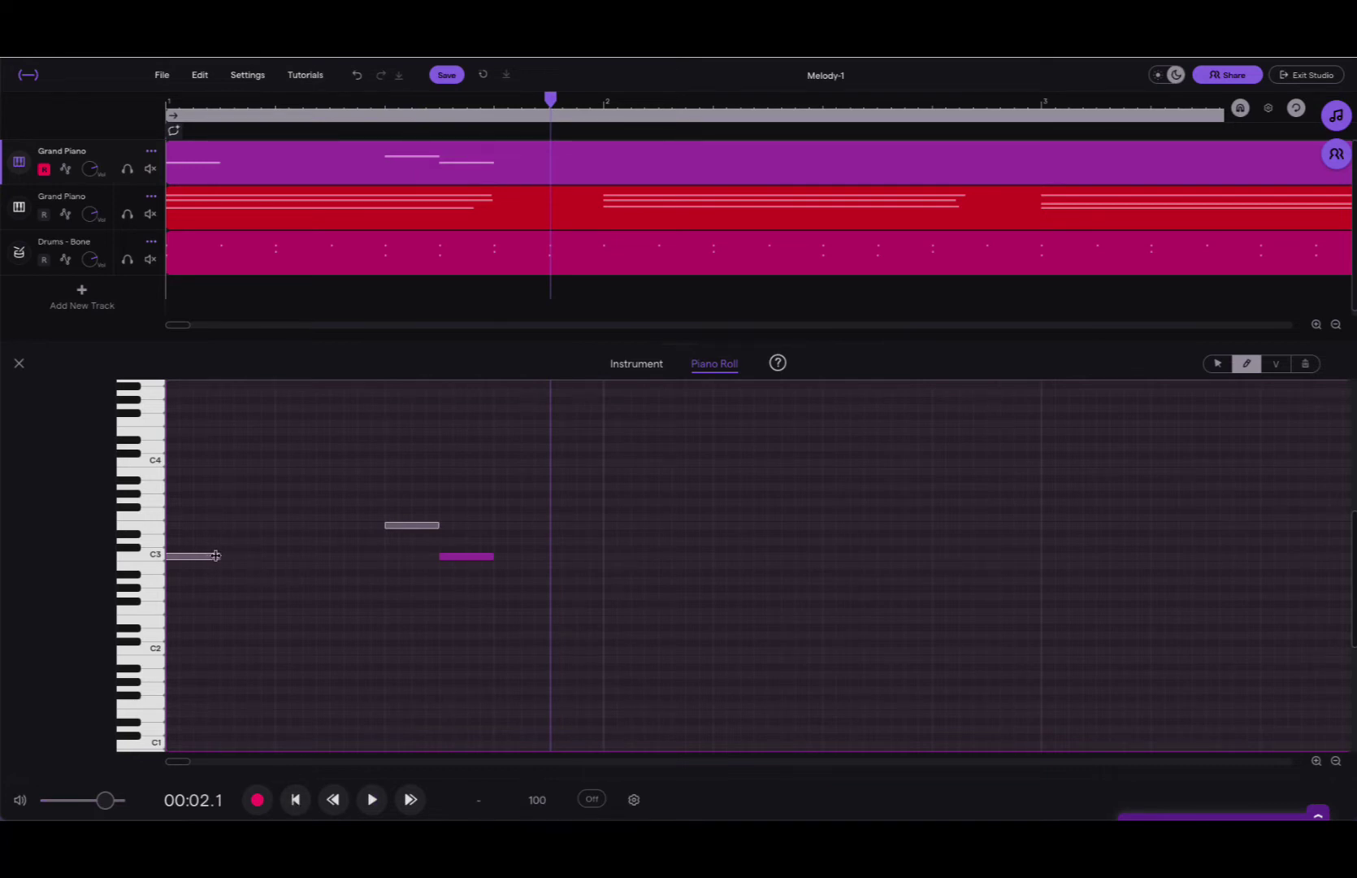
- Lengthen the first C3 note up to beat 3 and the second C3 note to the end of bar 1
drag(216, 555, 379, 558)
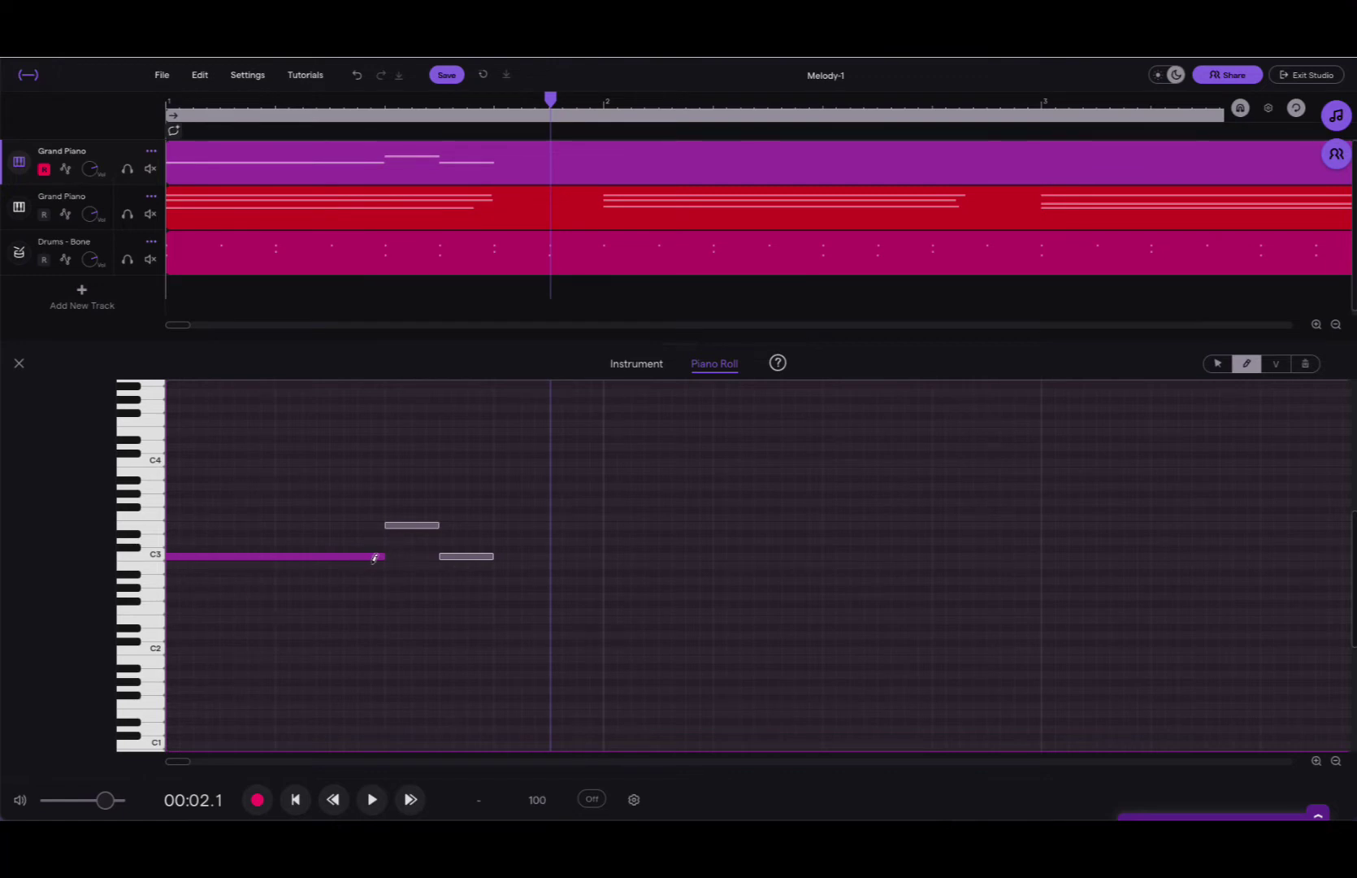
mouse_move(382, 555)
mouse_down()
mouse_move(245, 556)
mouse_move(378, 566)
mouse_up()
drag(492, 557, 589, 560)
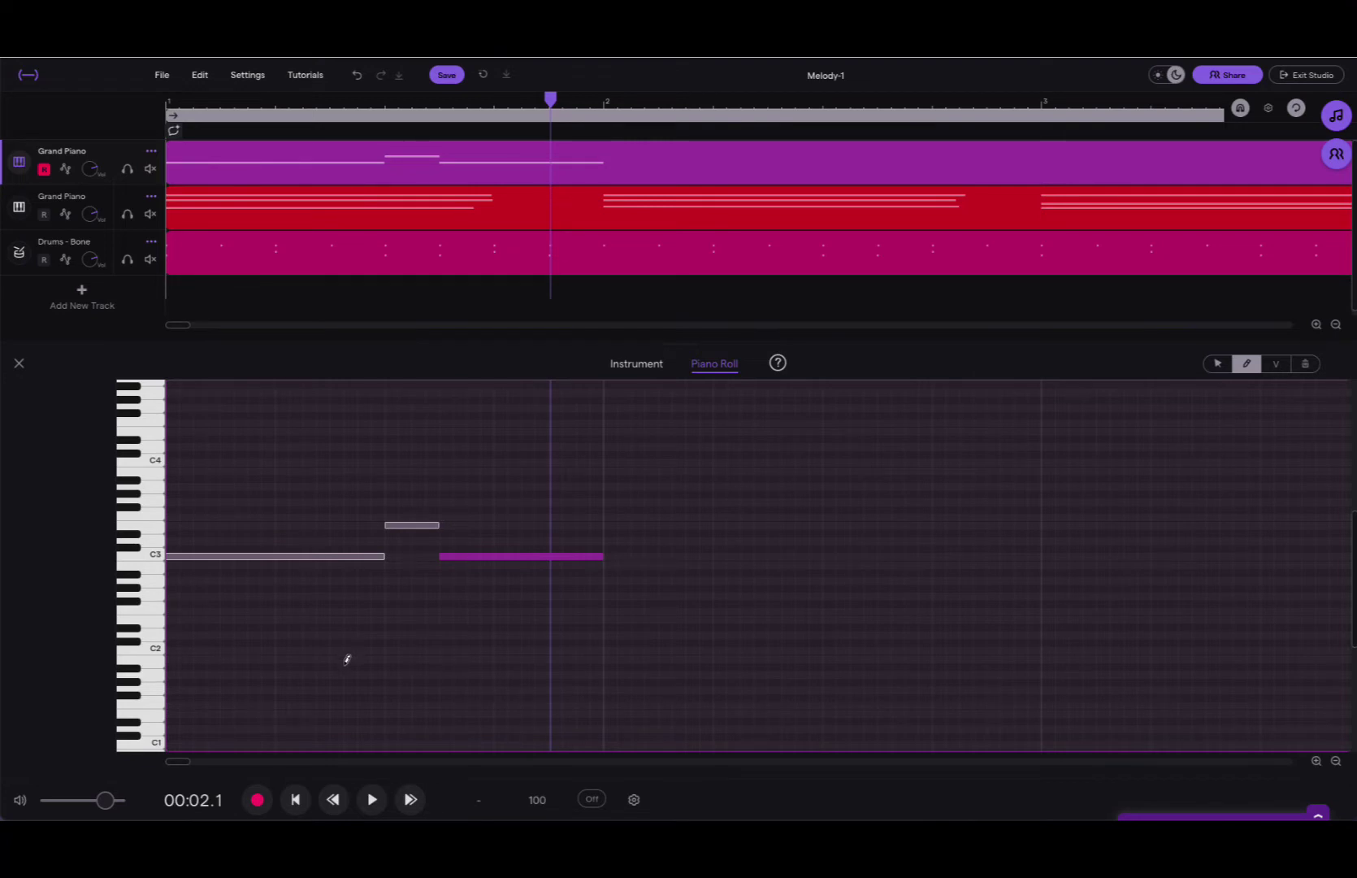
- Play bar 1 with the lengthened notes and place the playhead just before bar 2
click(294, 800)
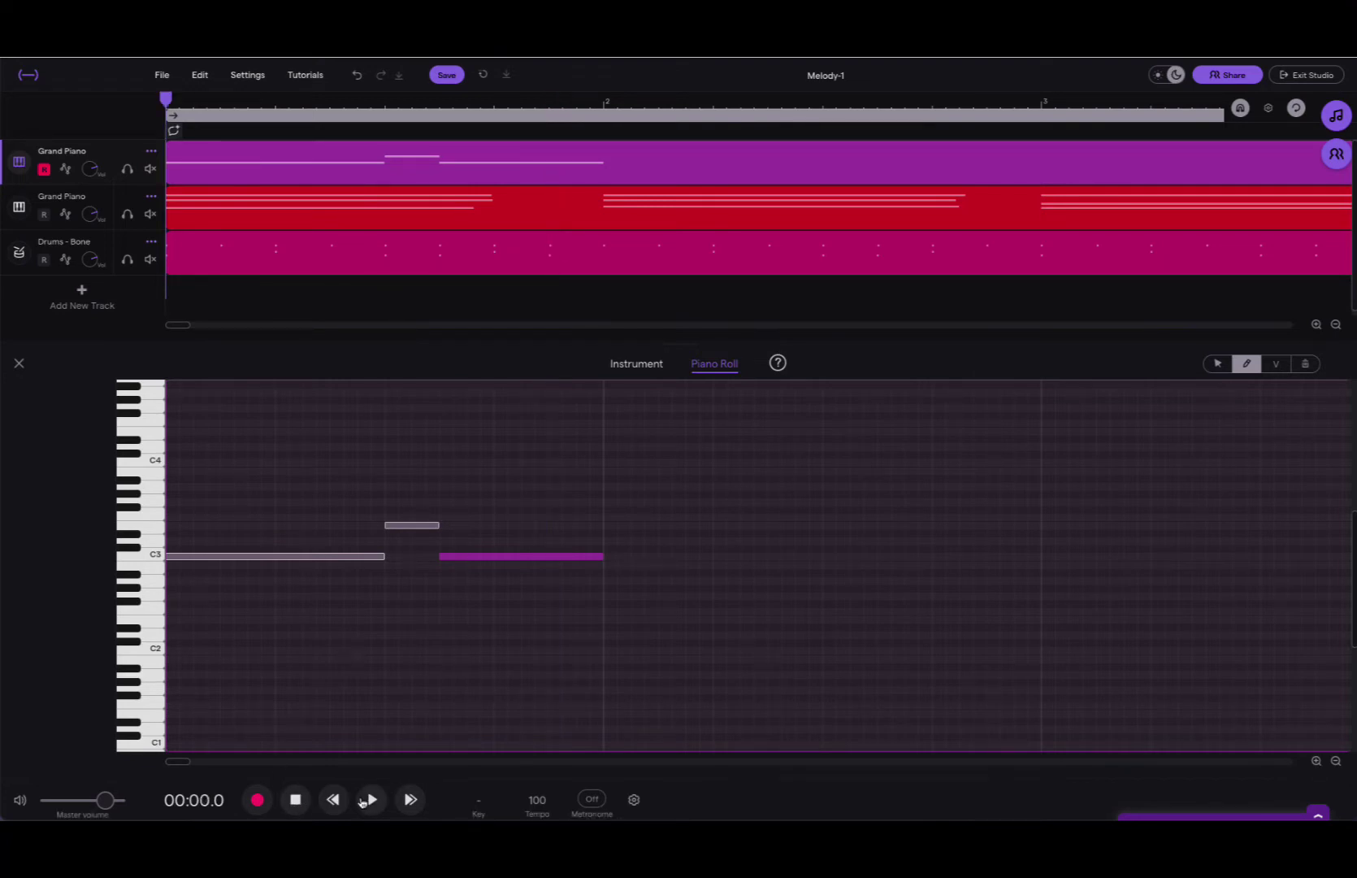
click(369, 801)
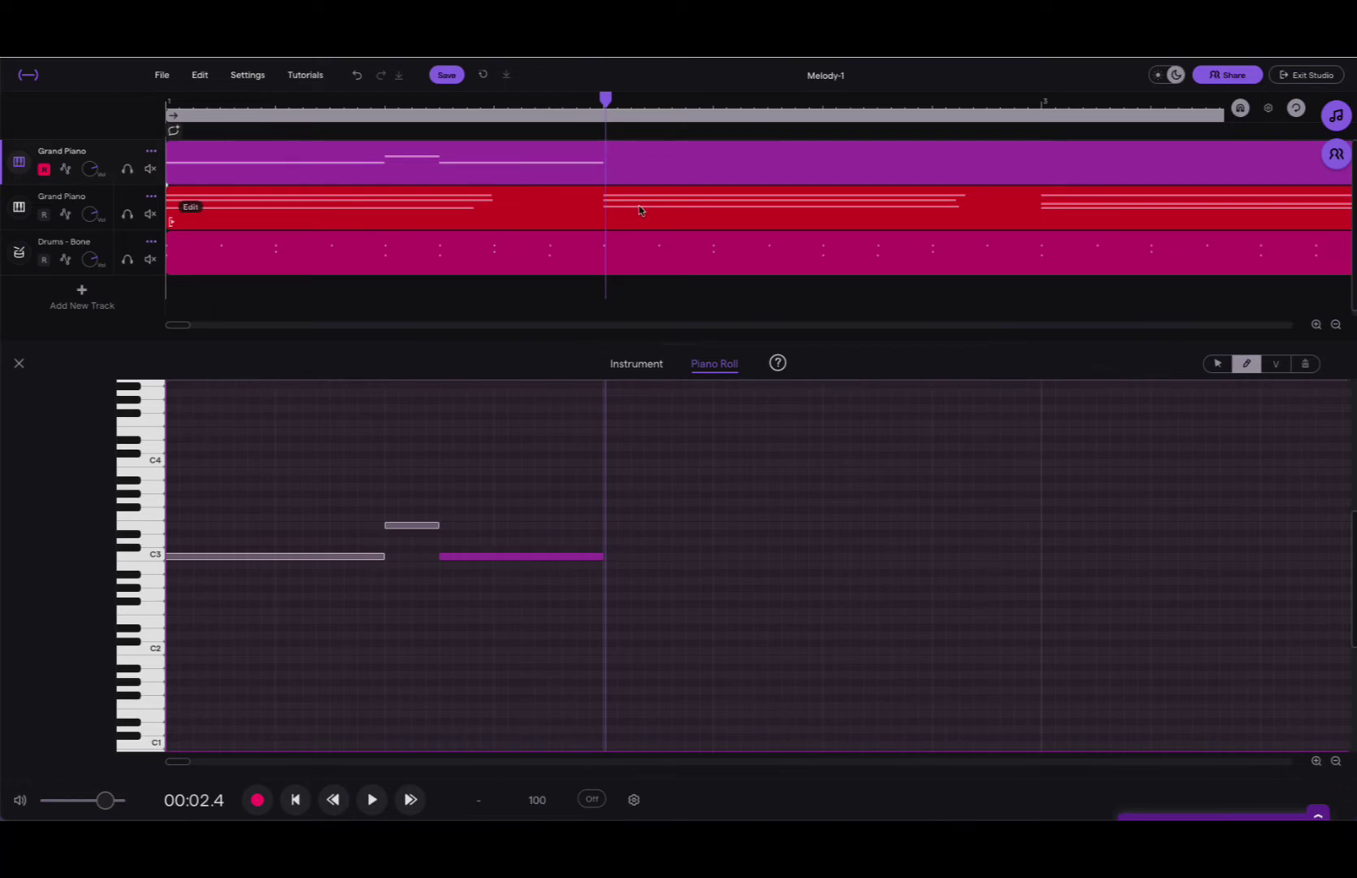
mouse_move(604, 99)
mouse_down()
mouse_move(576, 97)
mouse_move(589, 100)
mouse_up()
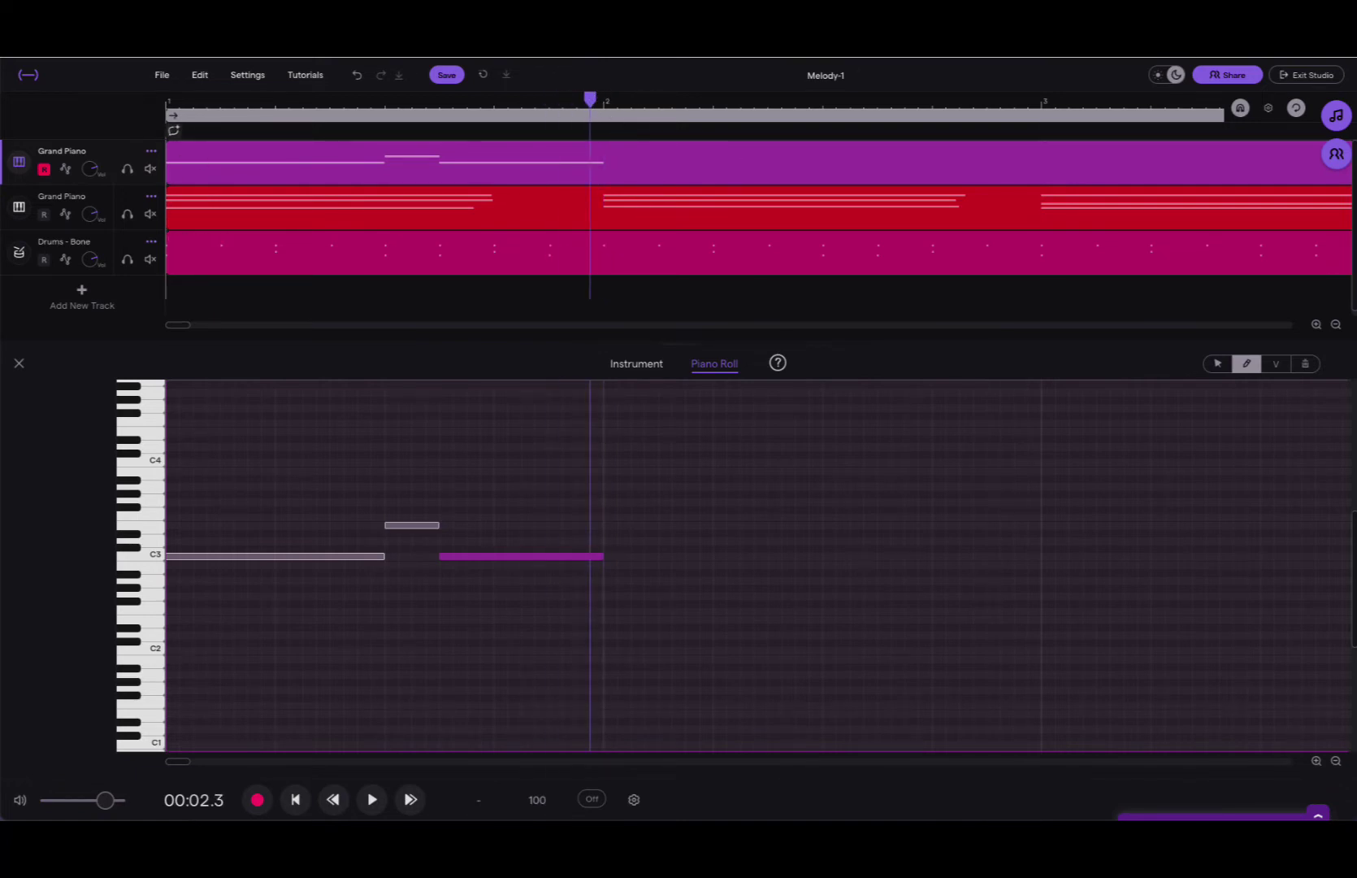
- Check the chord tones in the Google Docs document and add a dotted-quarter A2 note at the start of bar 2
drag(1353, 69, 931, 71)
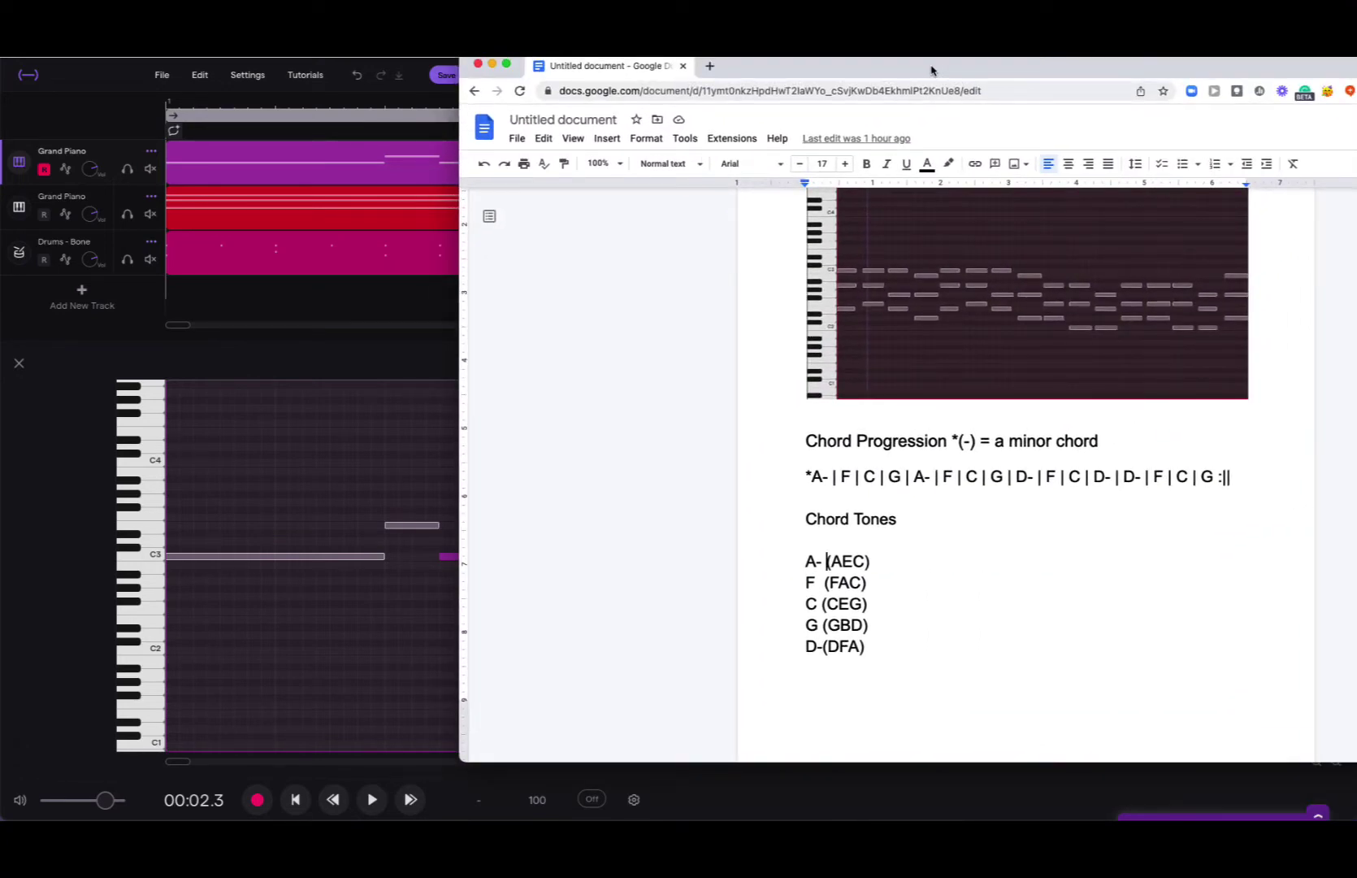
key(super+Tab)
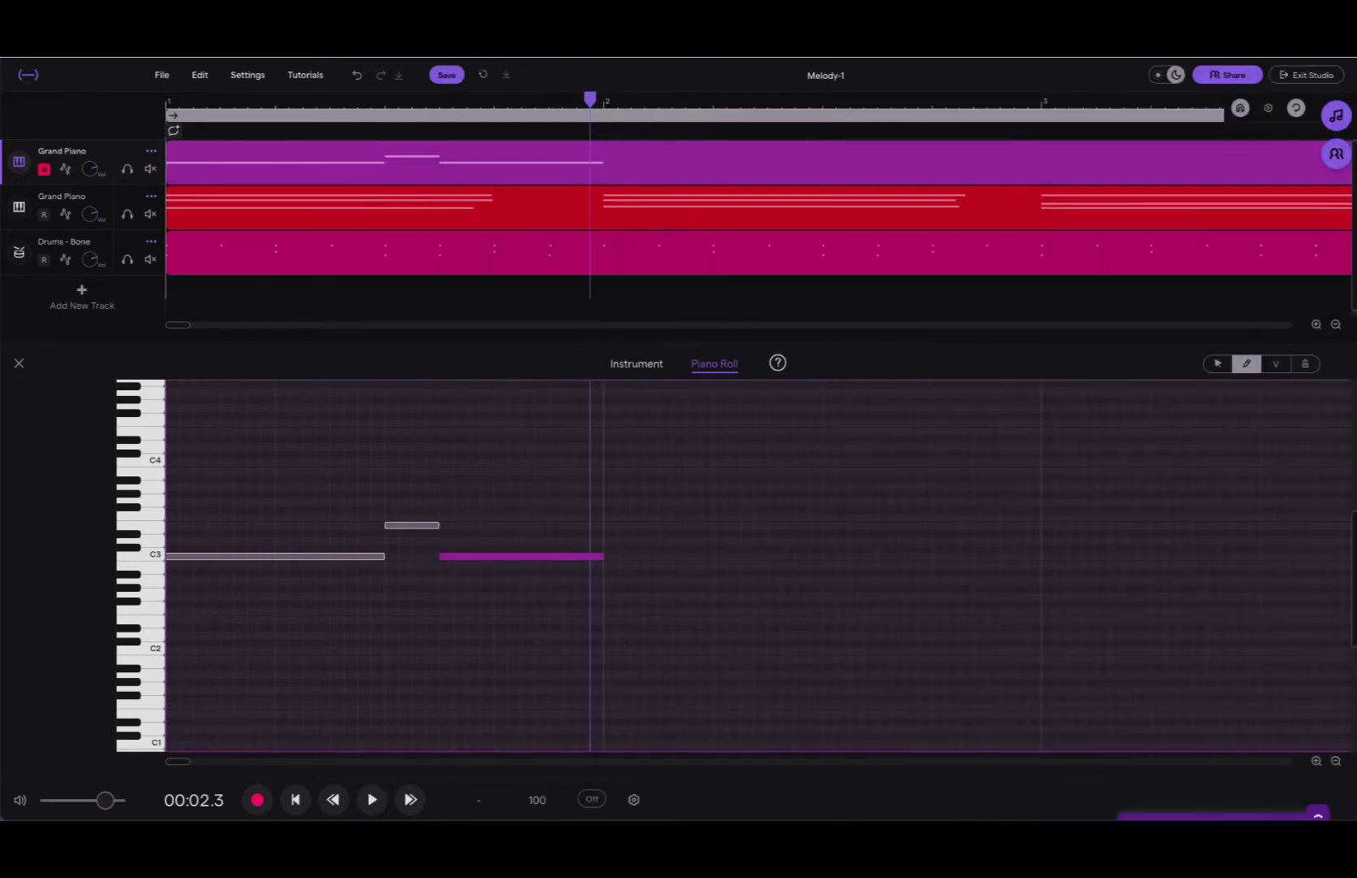
click(615, 561)
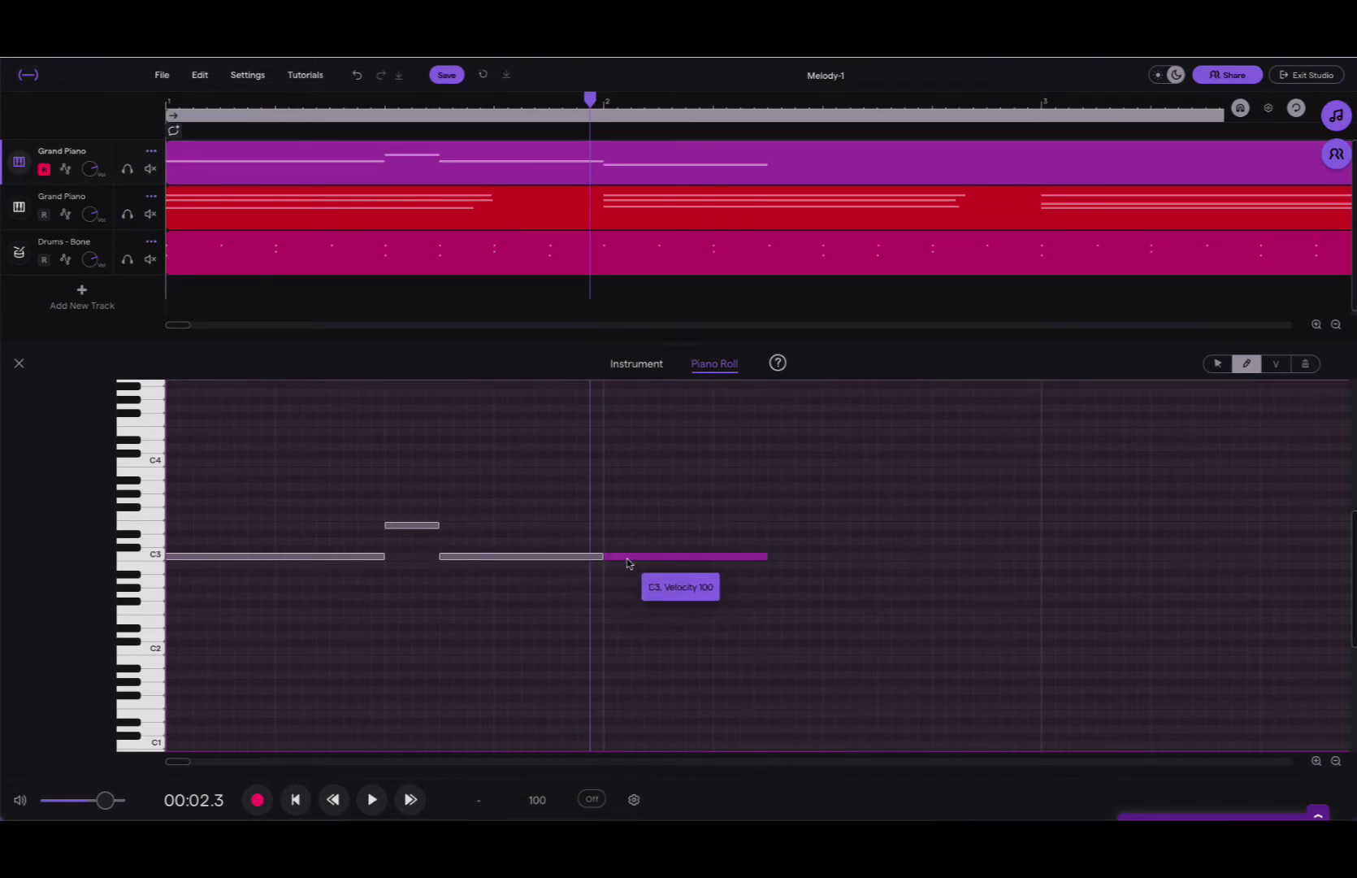
drag(626, 561, 627, 582)
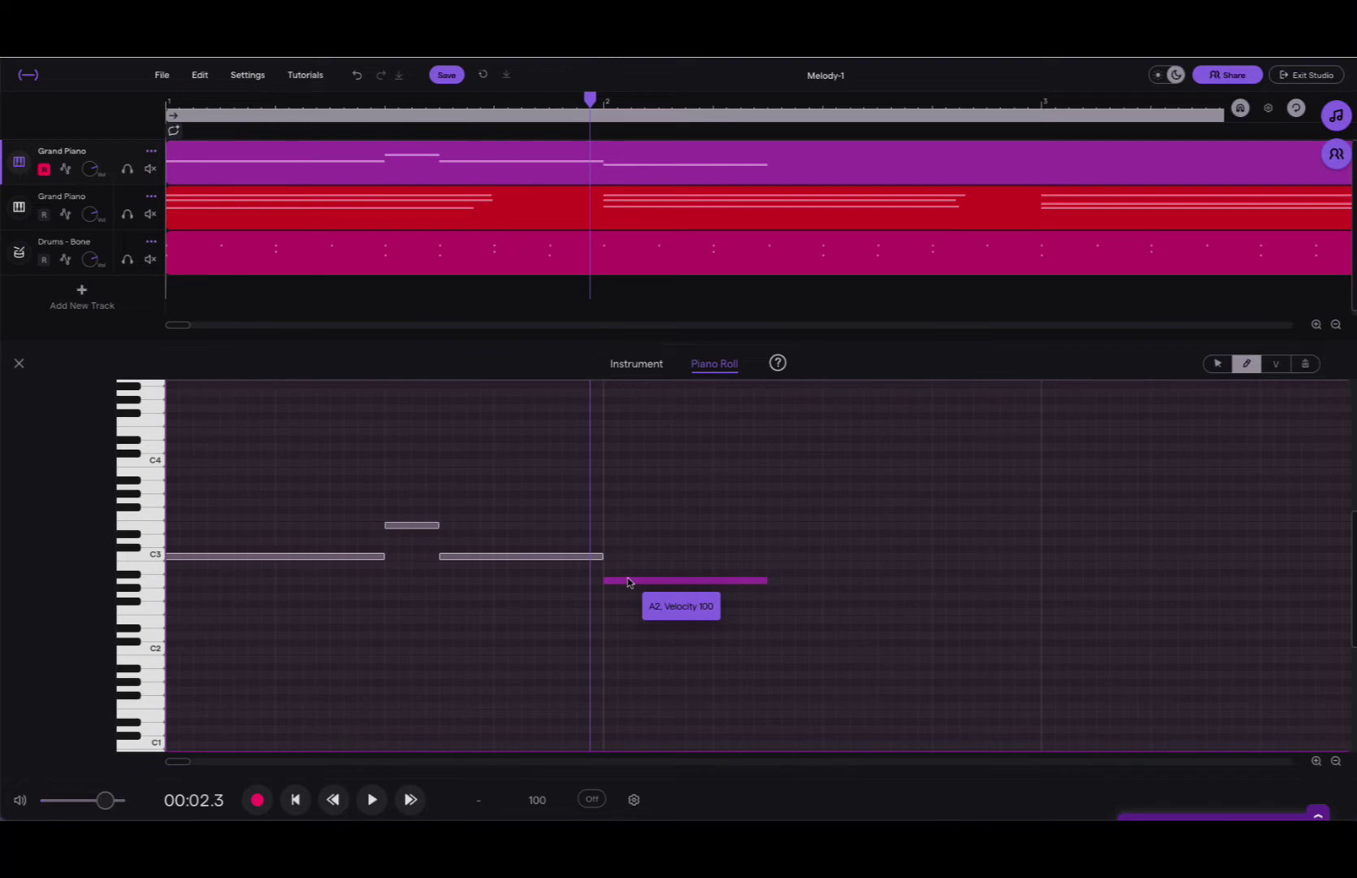
drag(627, 582, 628, 582)
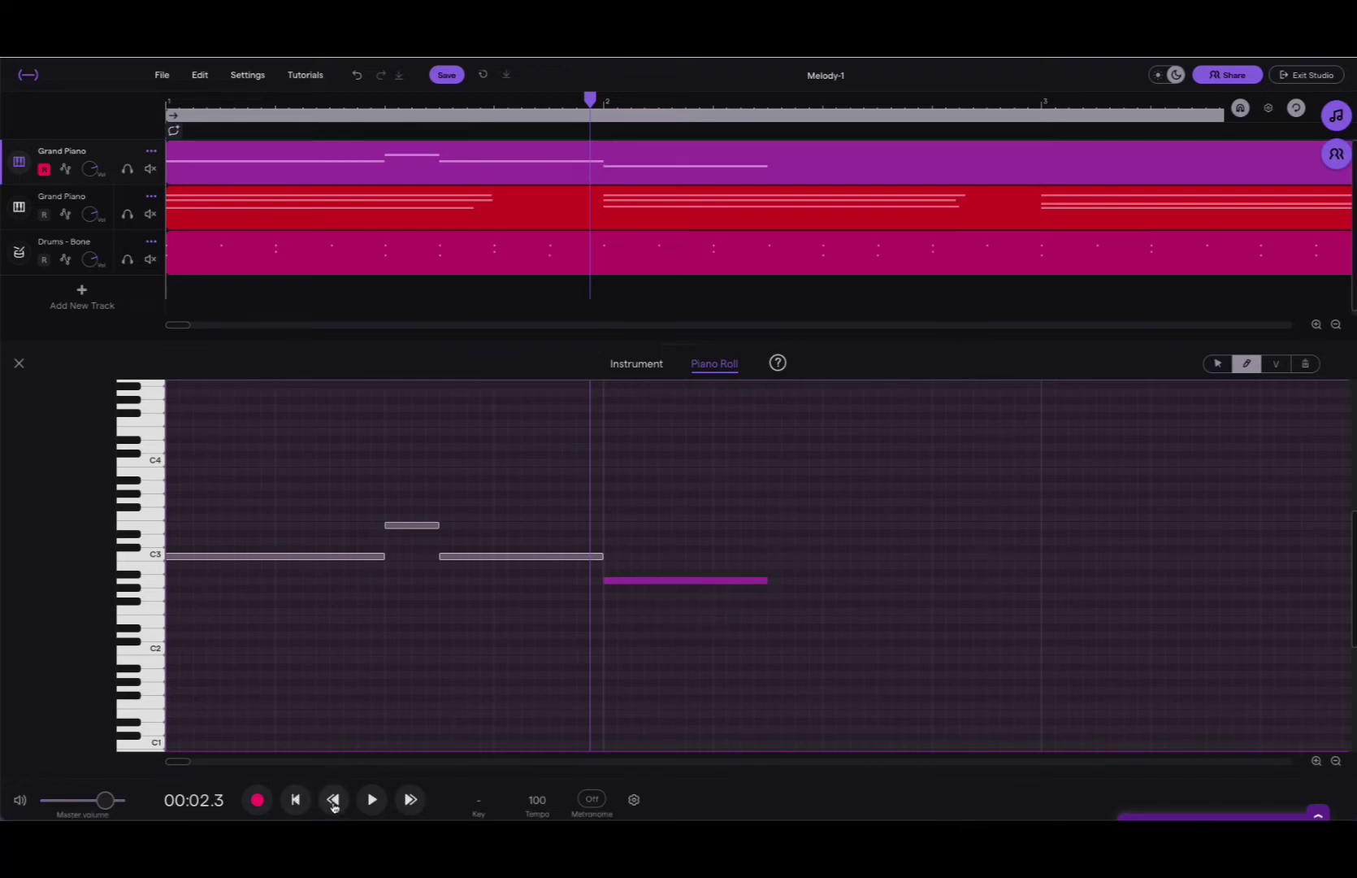
- Play the melody from the beginning through the new A2 note in bar 2
click(333, 801)
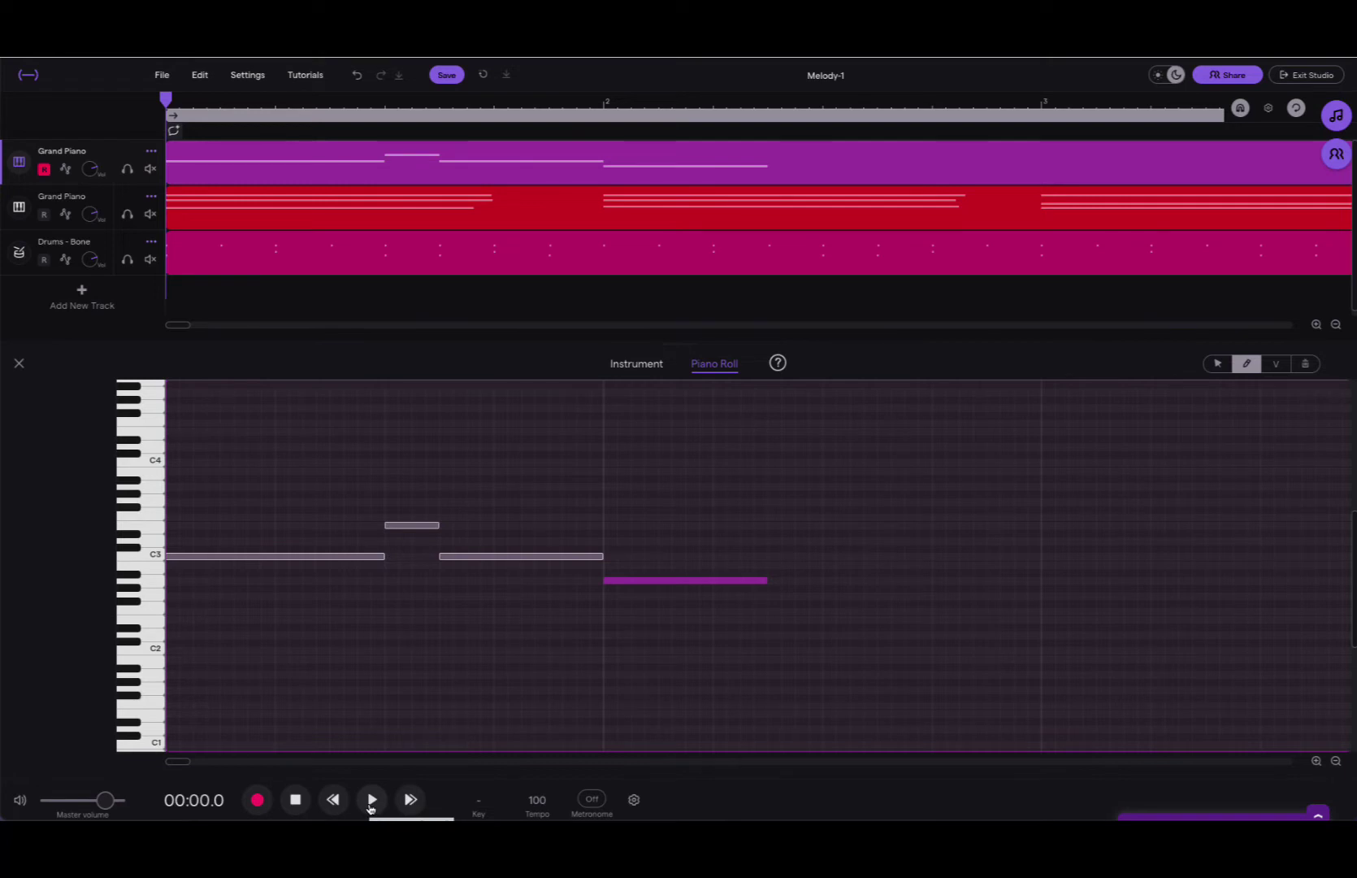
click(371, 800)
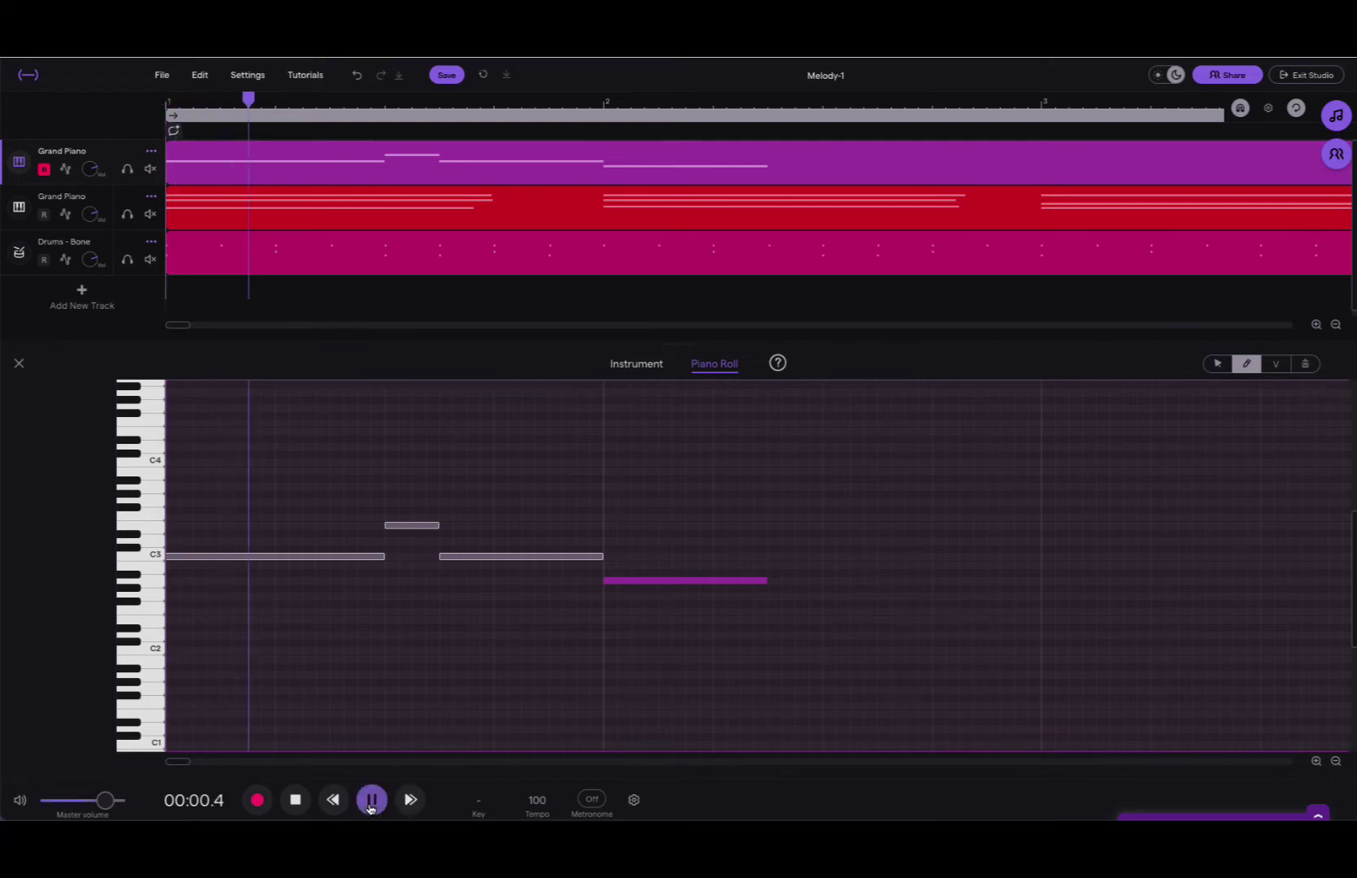
click(295, 801)
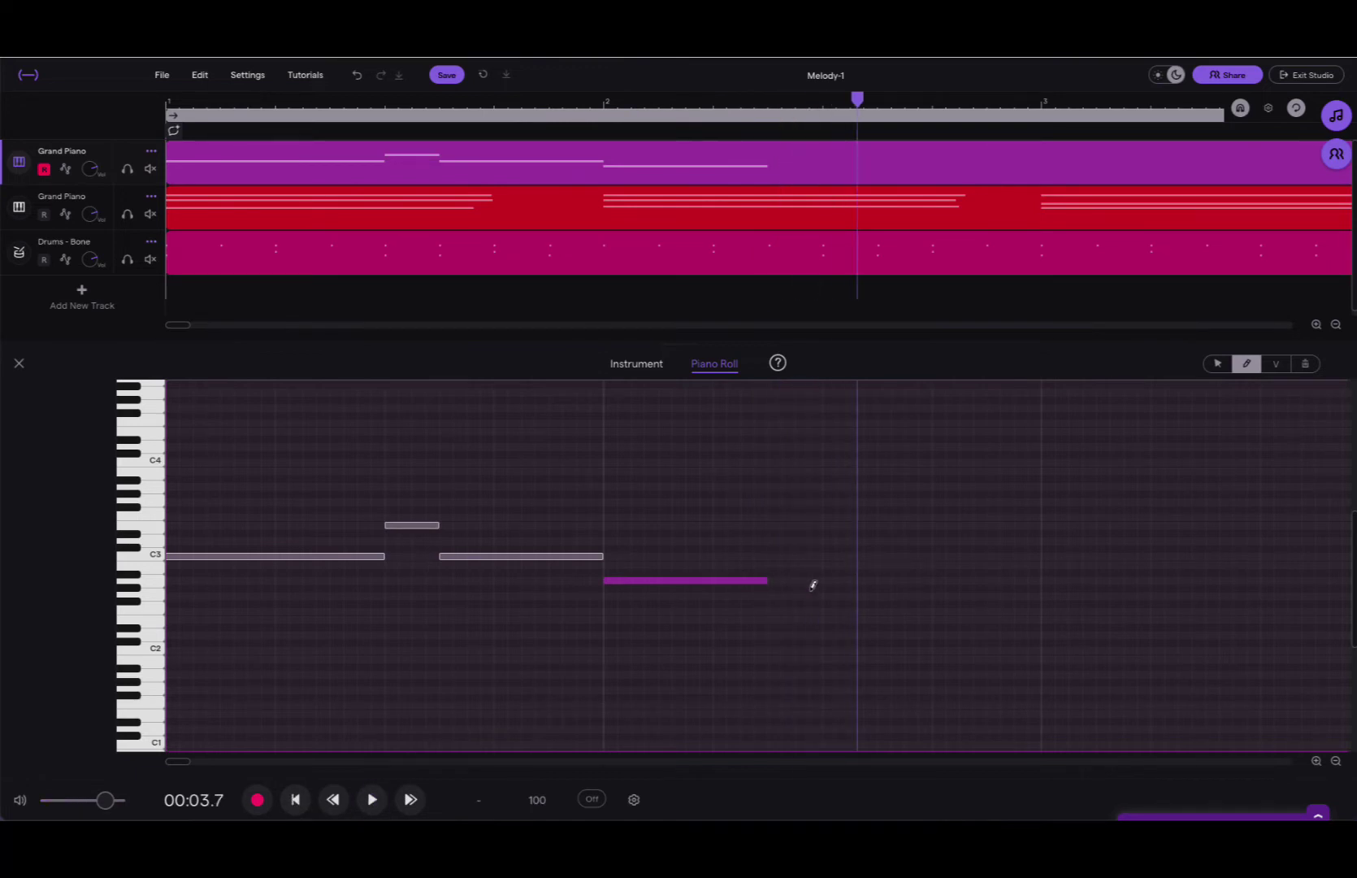
- Try an E3 note on beat 4 of bar 2, replace it with a C3 note, and end that note at the bar's end
click(936, 524)
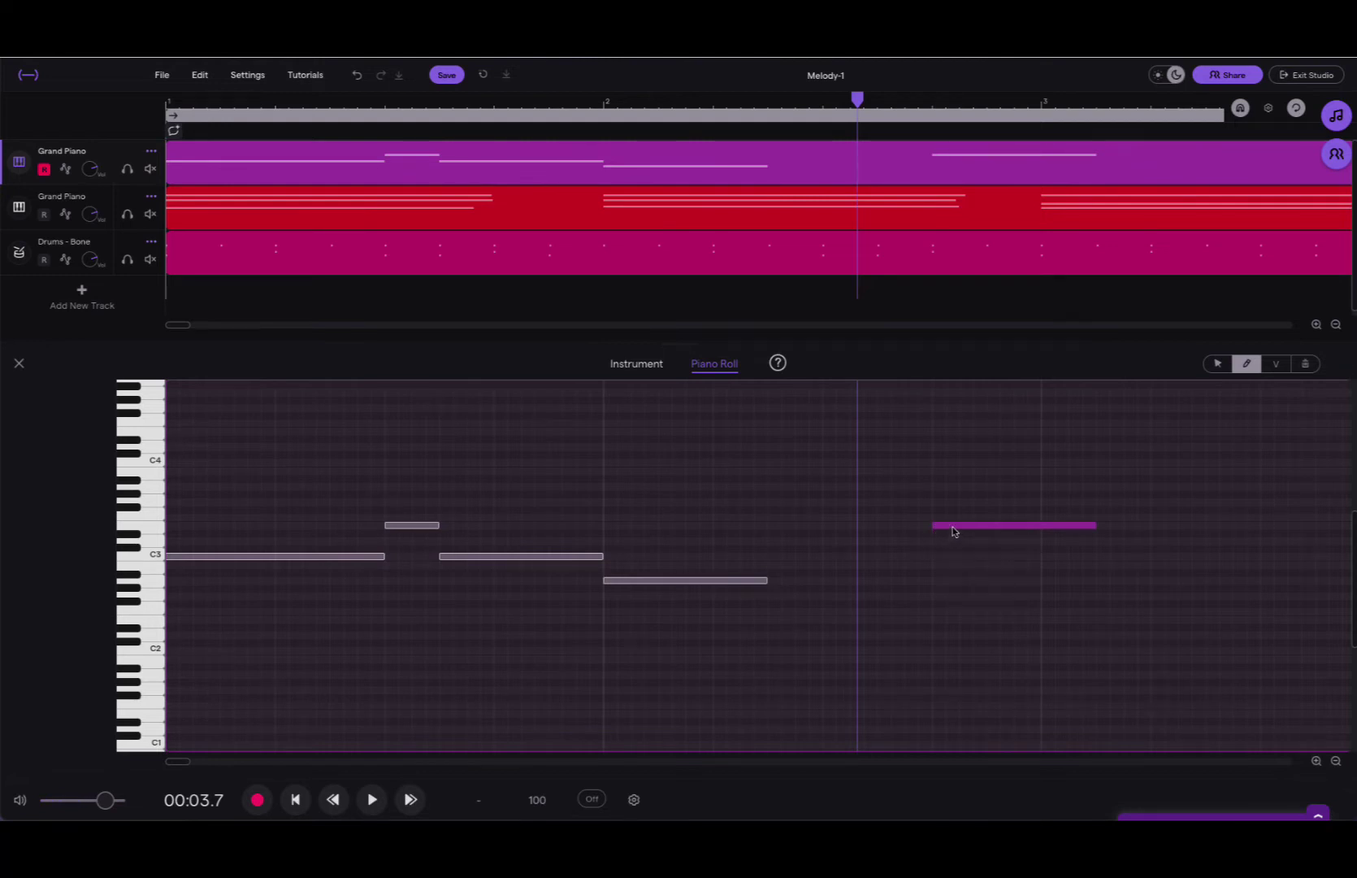
click(937, 555)
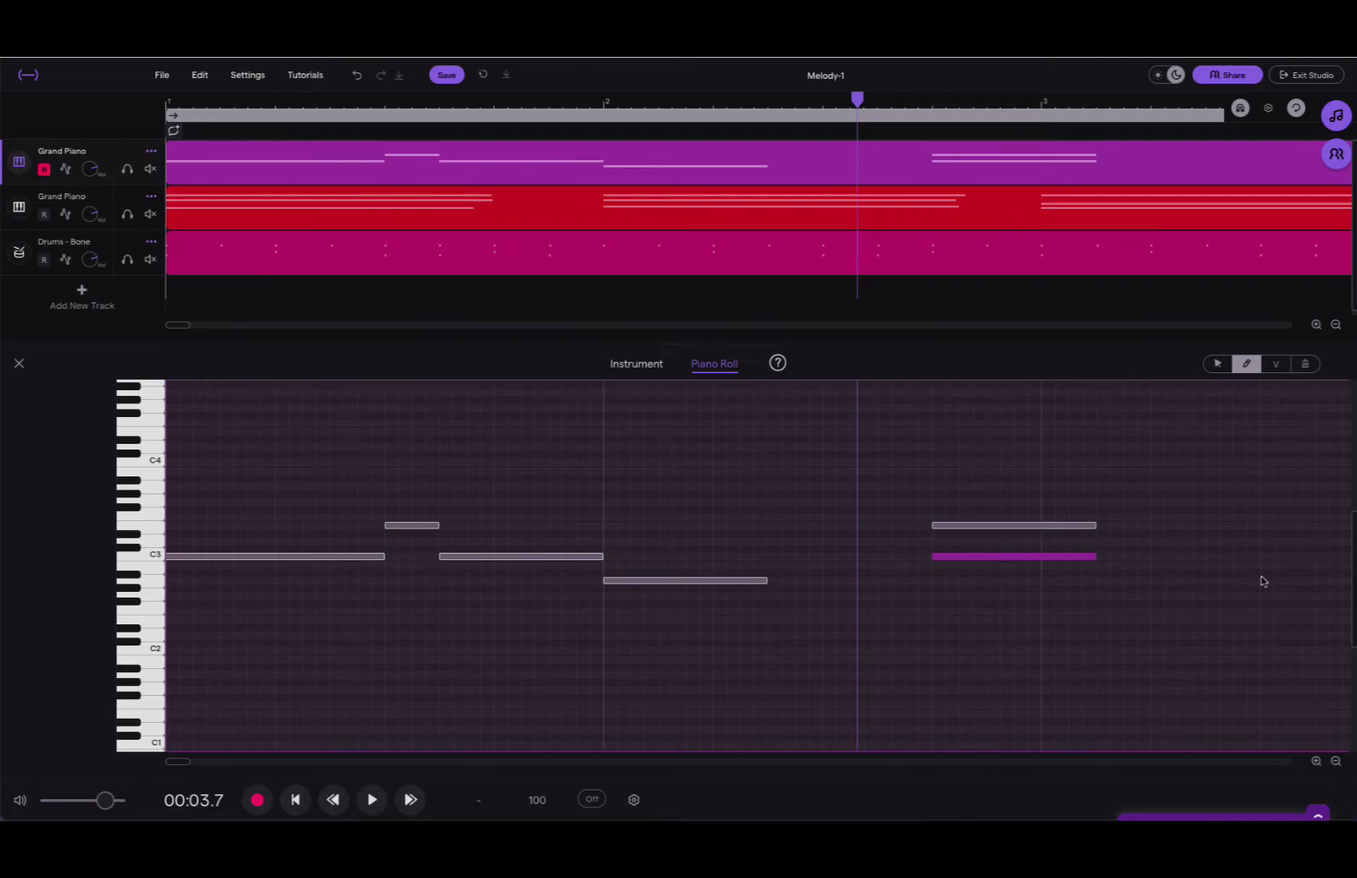
drag(1356, 195, 1356, 235)
click(985, 526)
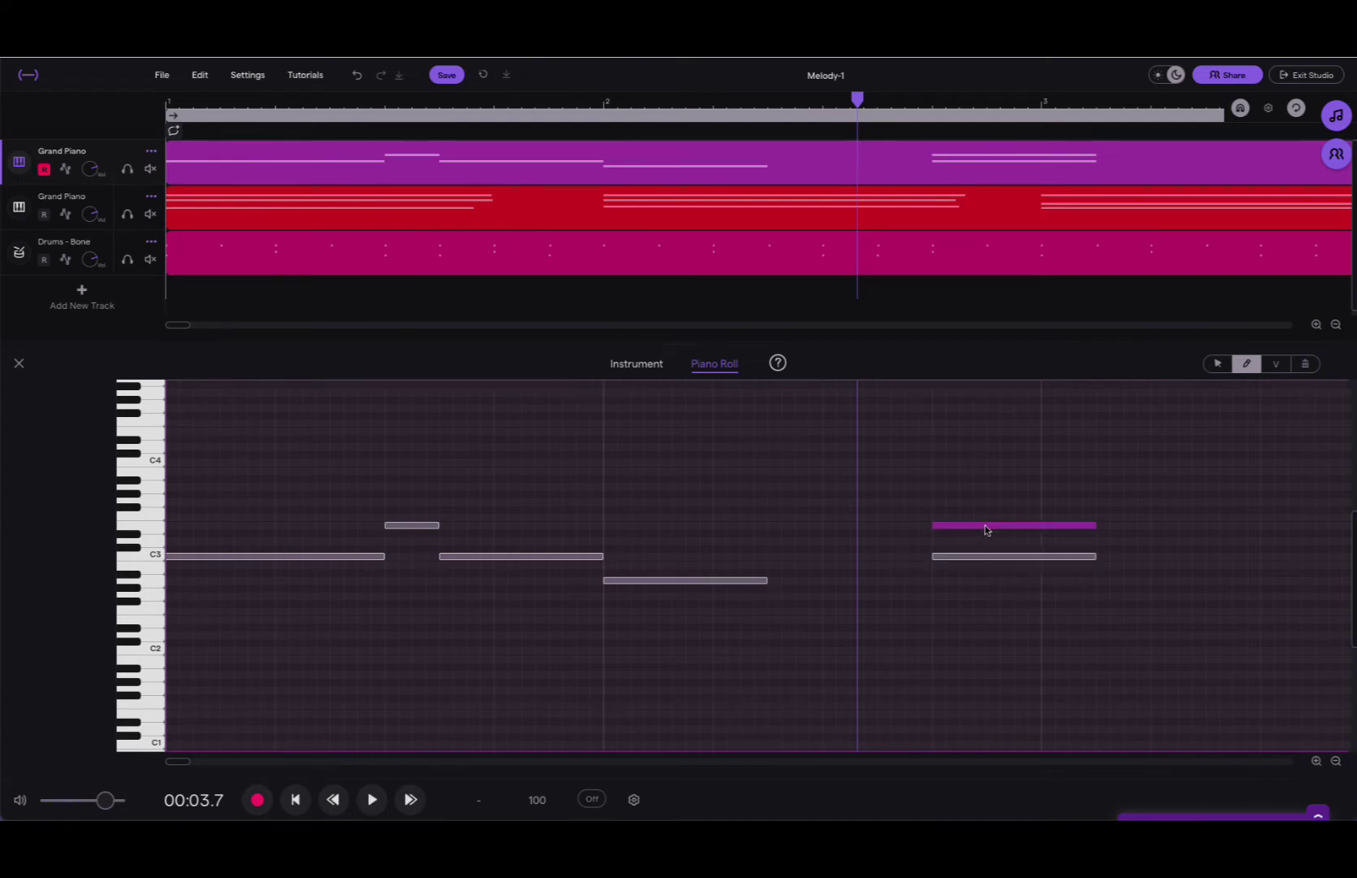
key(Delete)
click(993, 558)
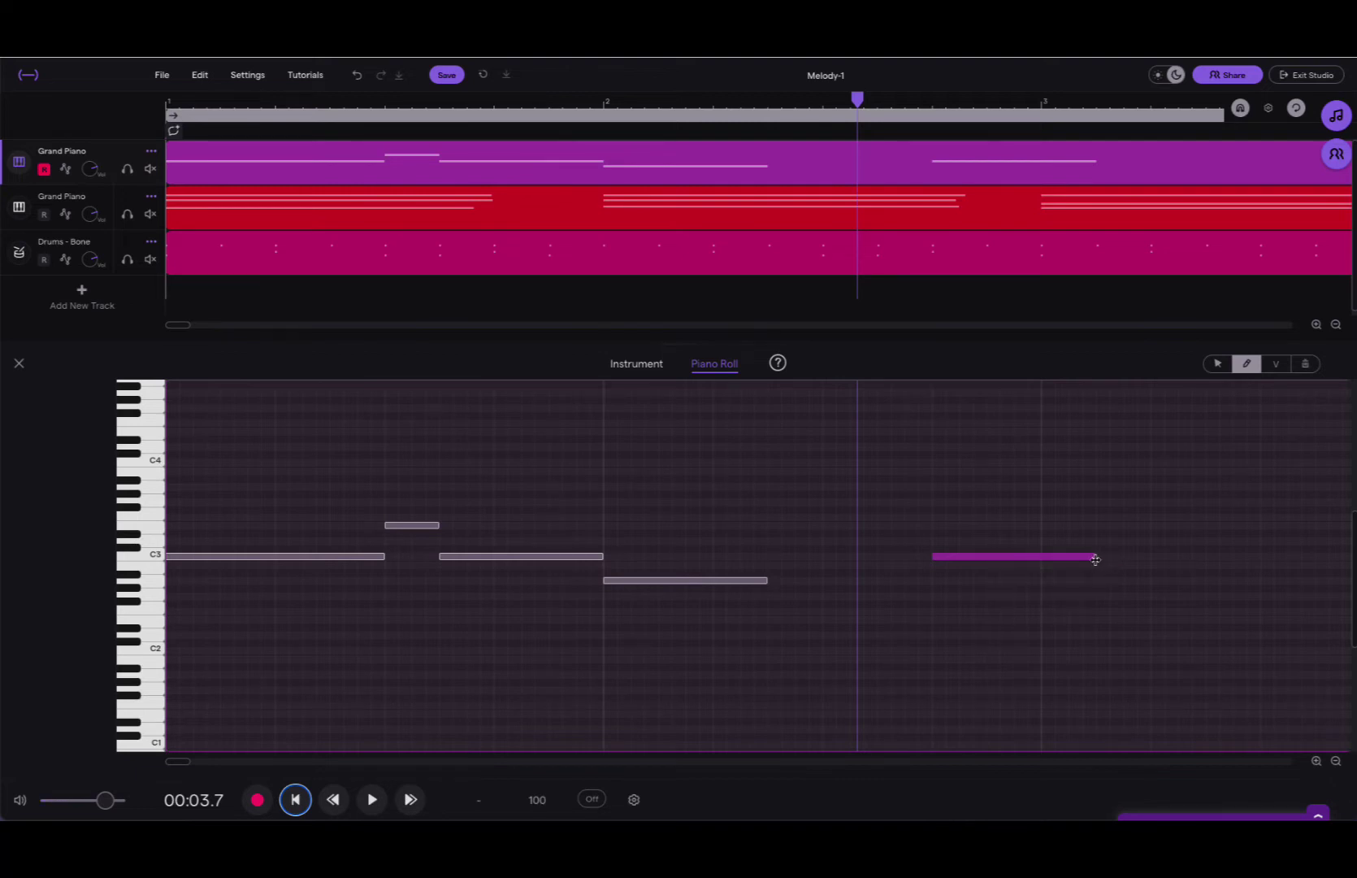
drag(1095, 559, 1040, 558)
- Play the melody from the beginning through the C3 note on beat 4 of bar 2
click(333, 800)
click(370, 800)
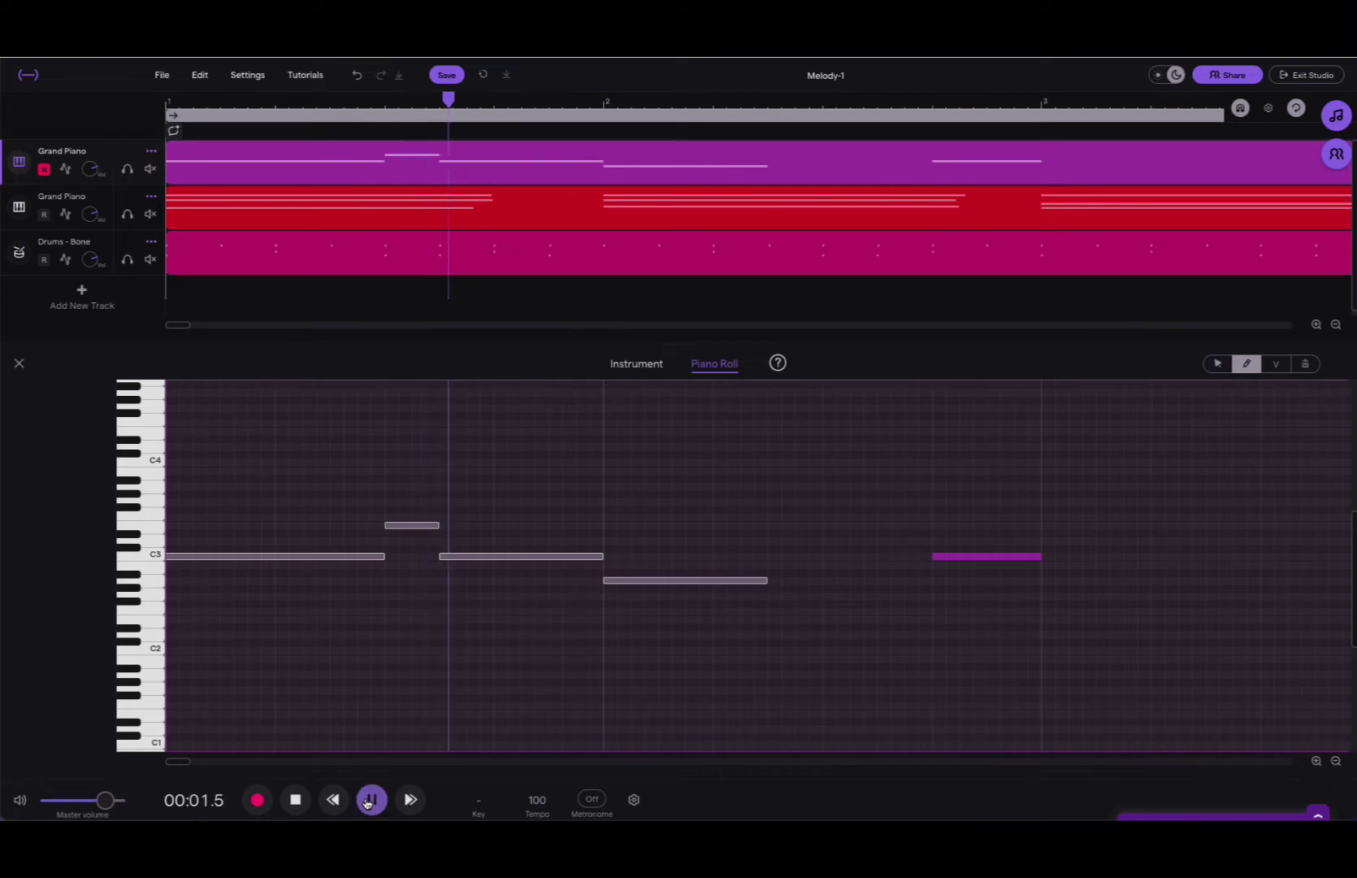
click(296, 800)
click(334, 800)
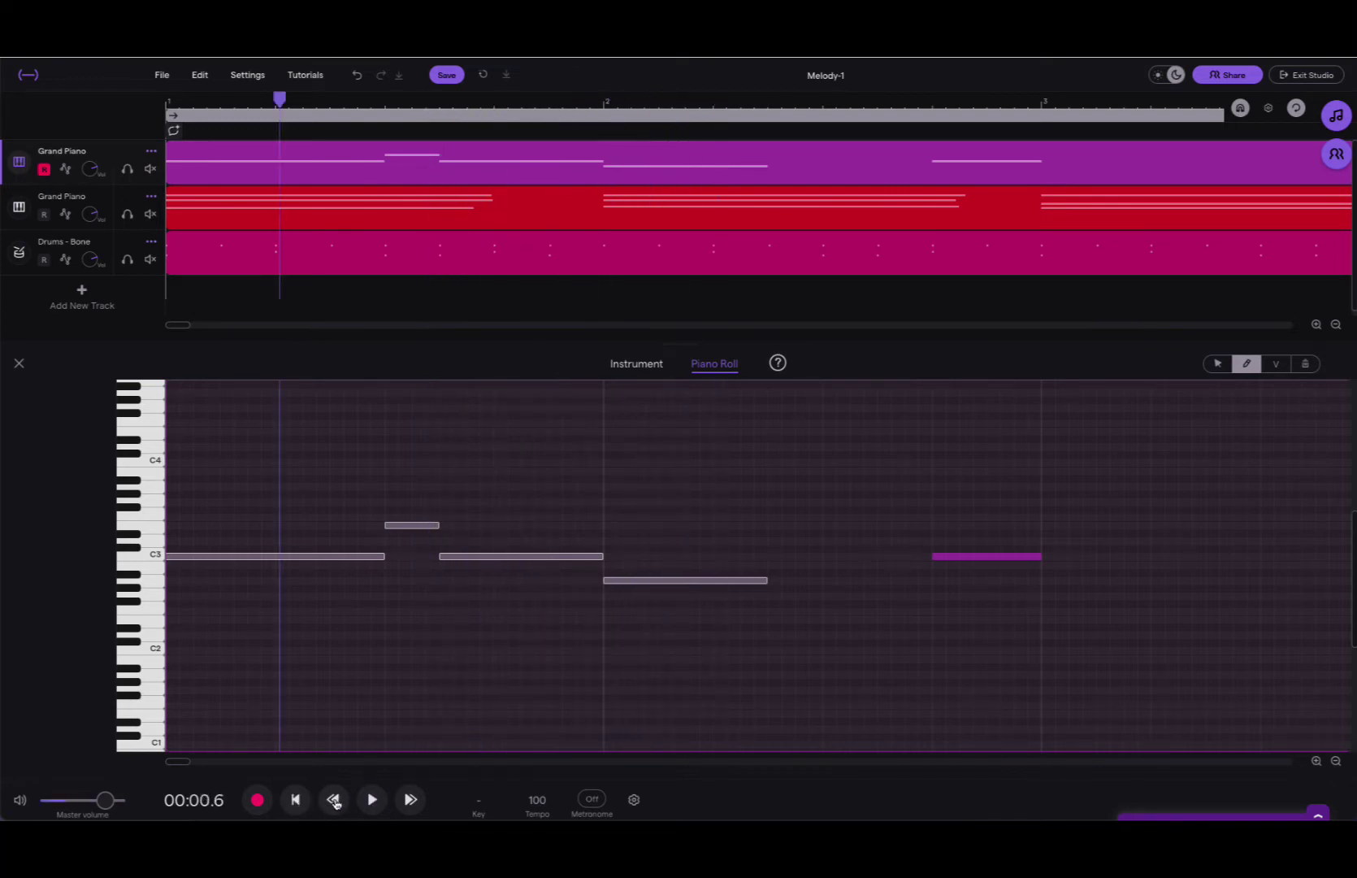
click(337, 802)
click(370, 800)
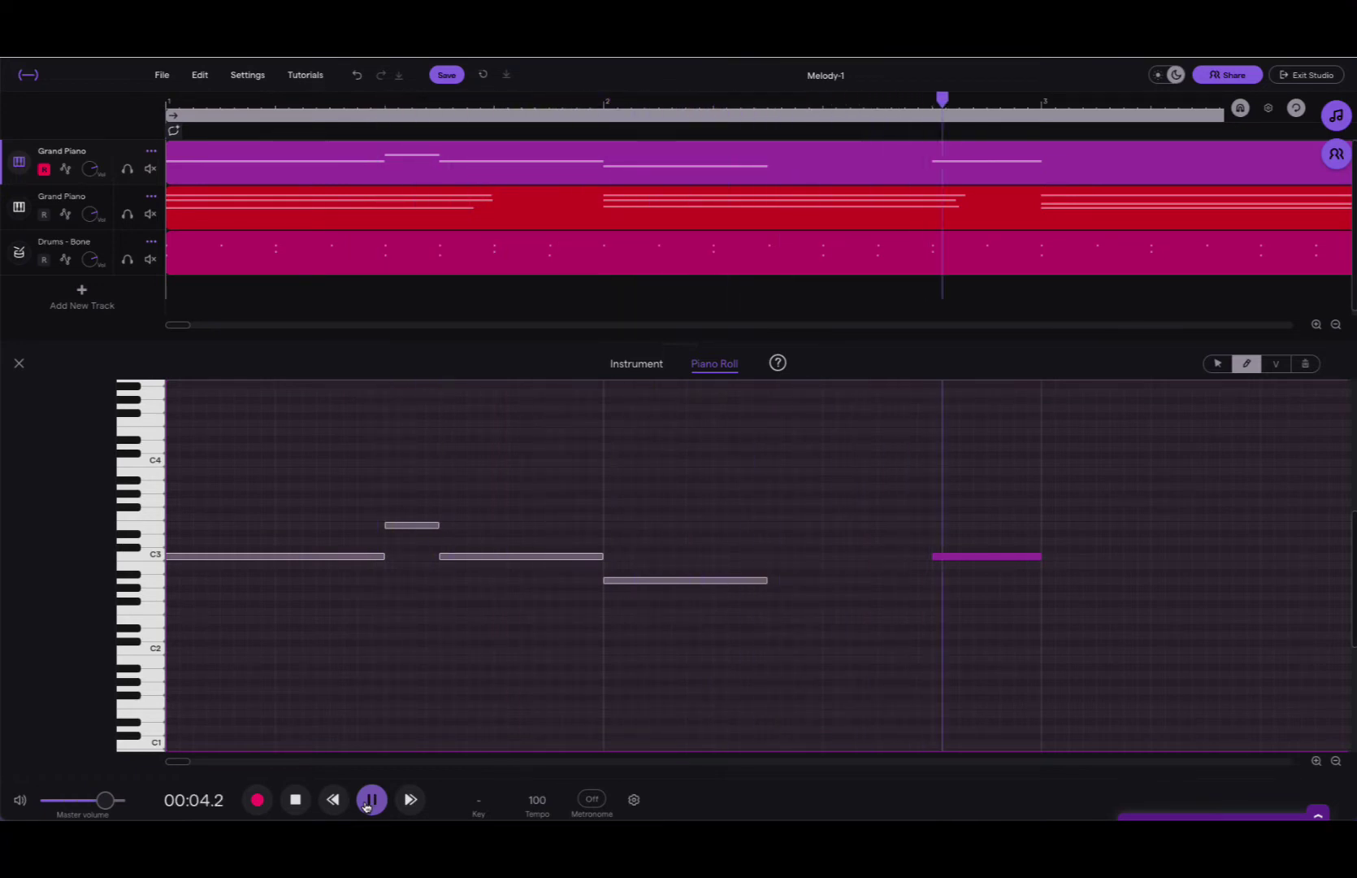
click(370, 802)
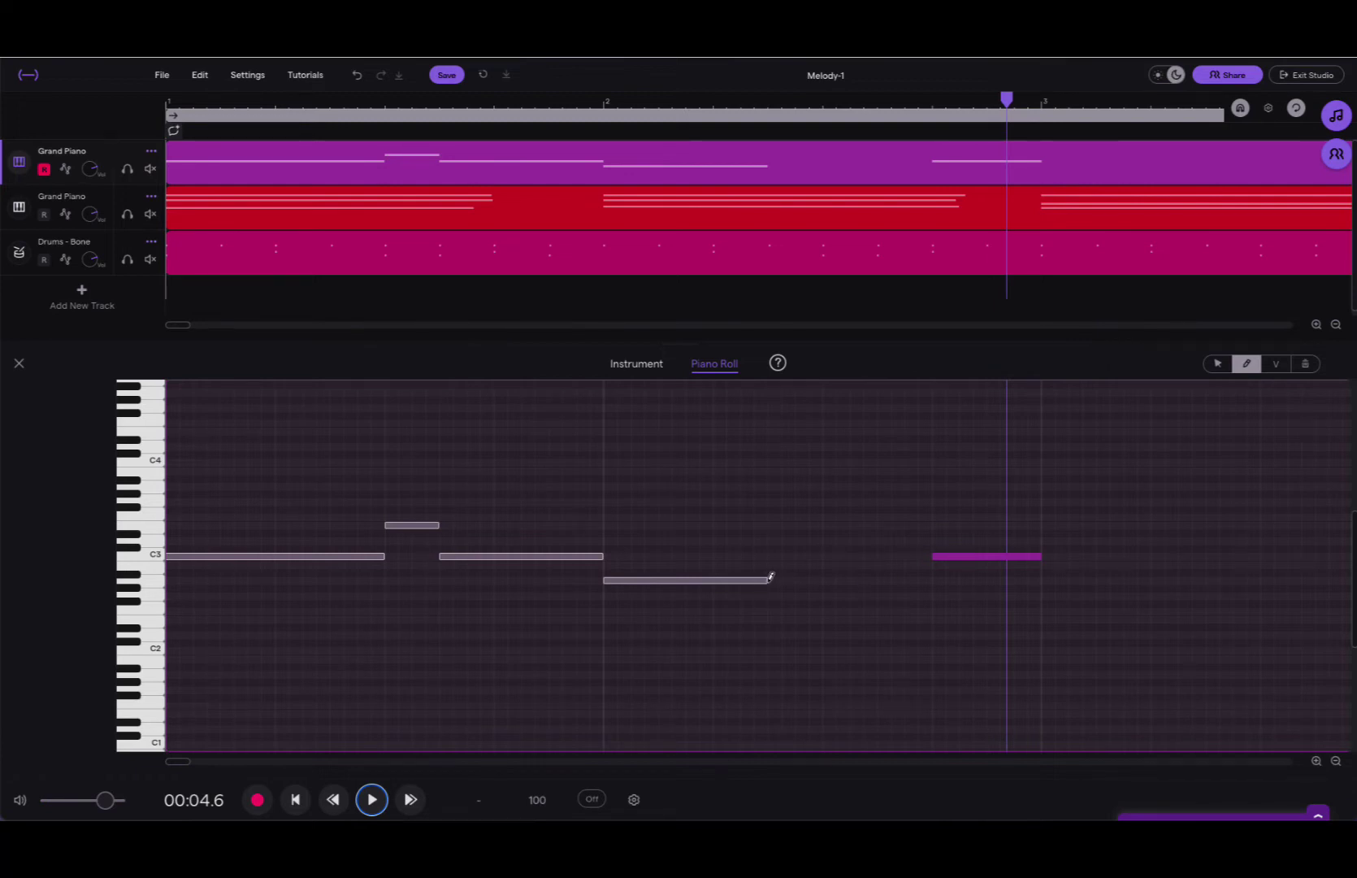
- Lengthen the A2 note in bar 2 up to beat 4 and play the melody from the beginning
drag(766, 582, 932, 600)
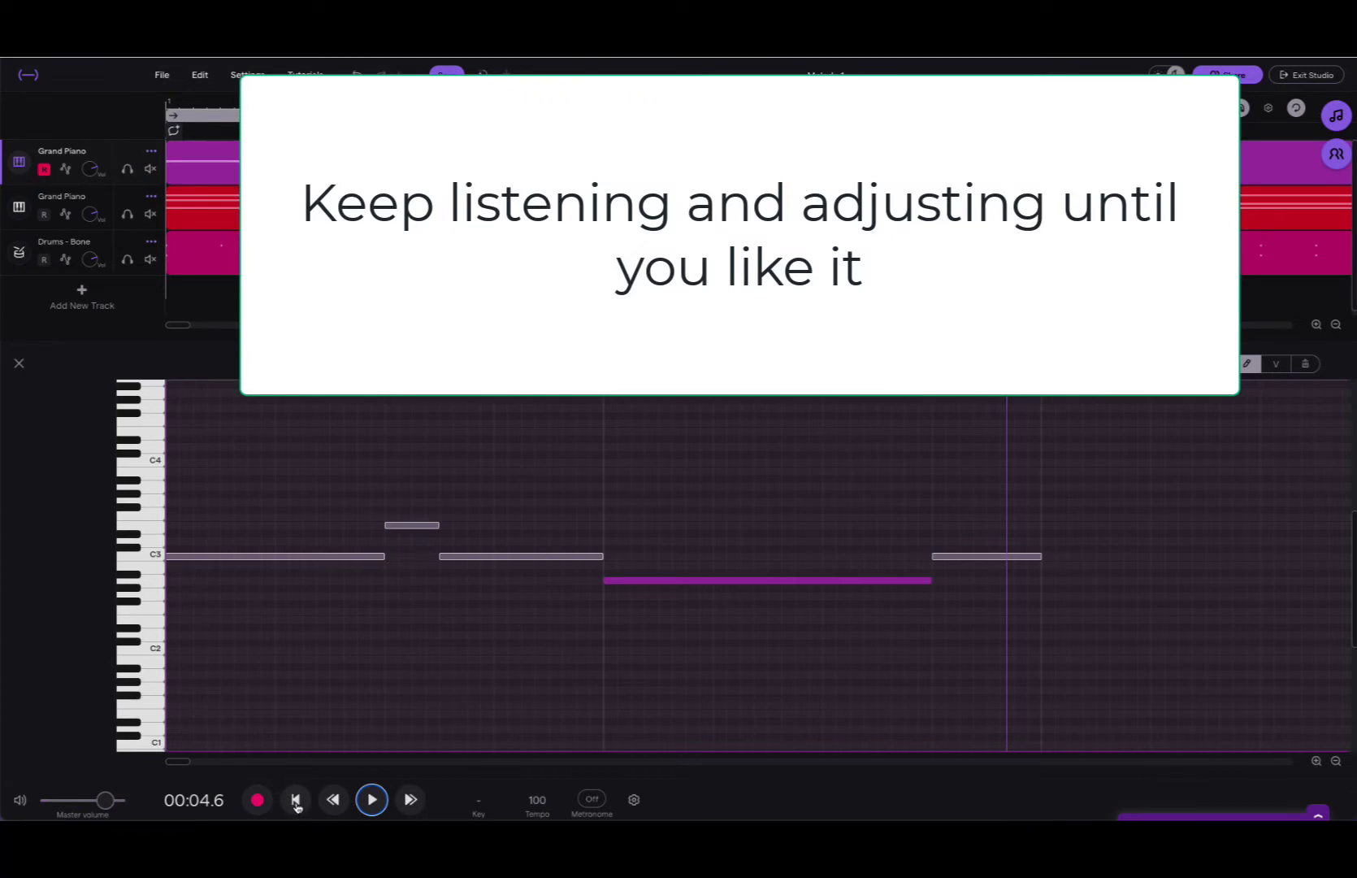
click(296, 801)
click(373, 801)
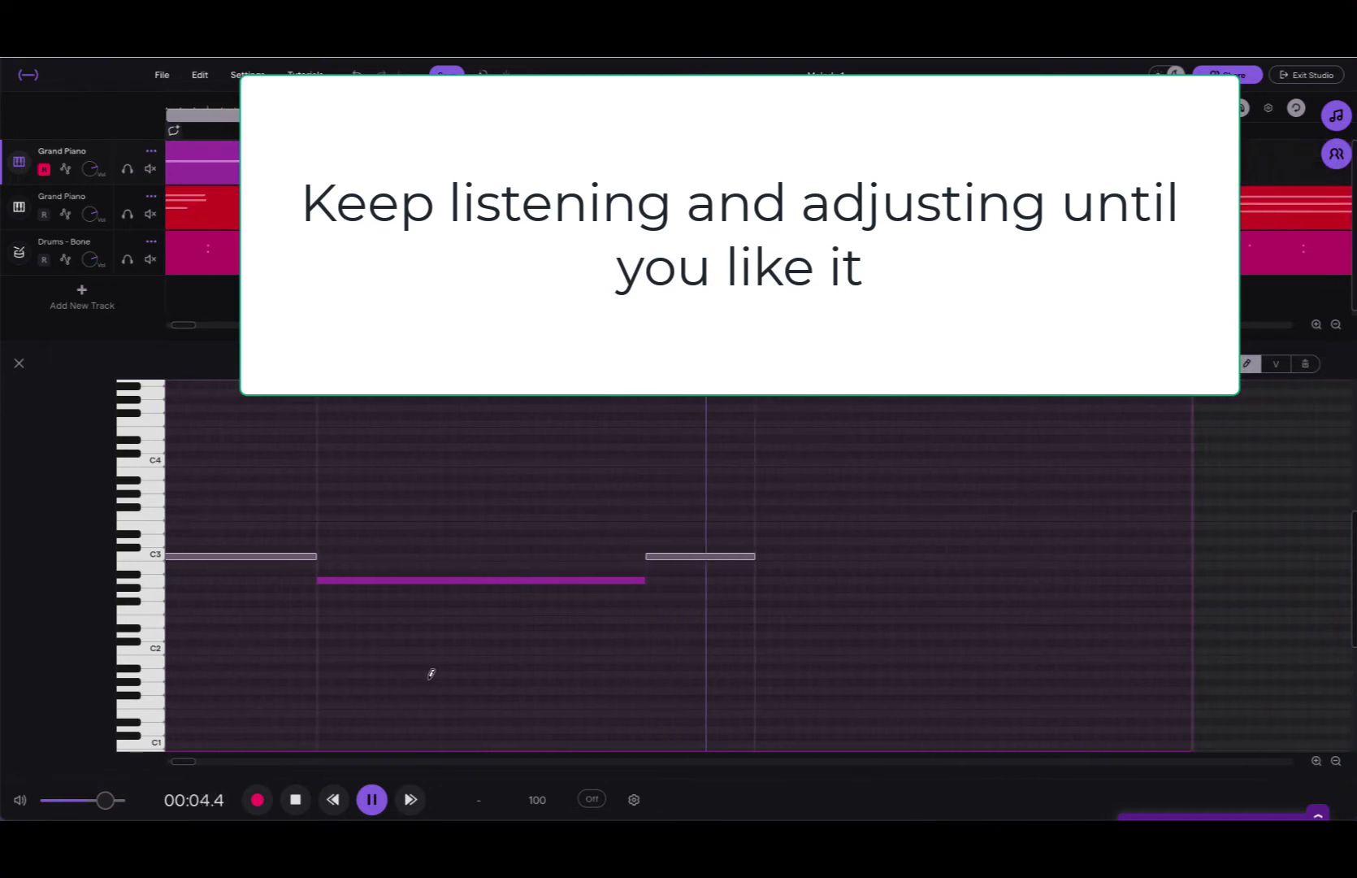
key(space)
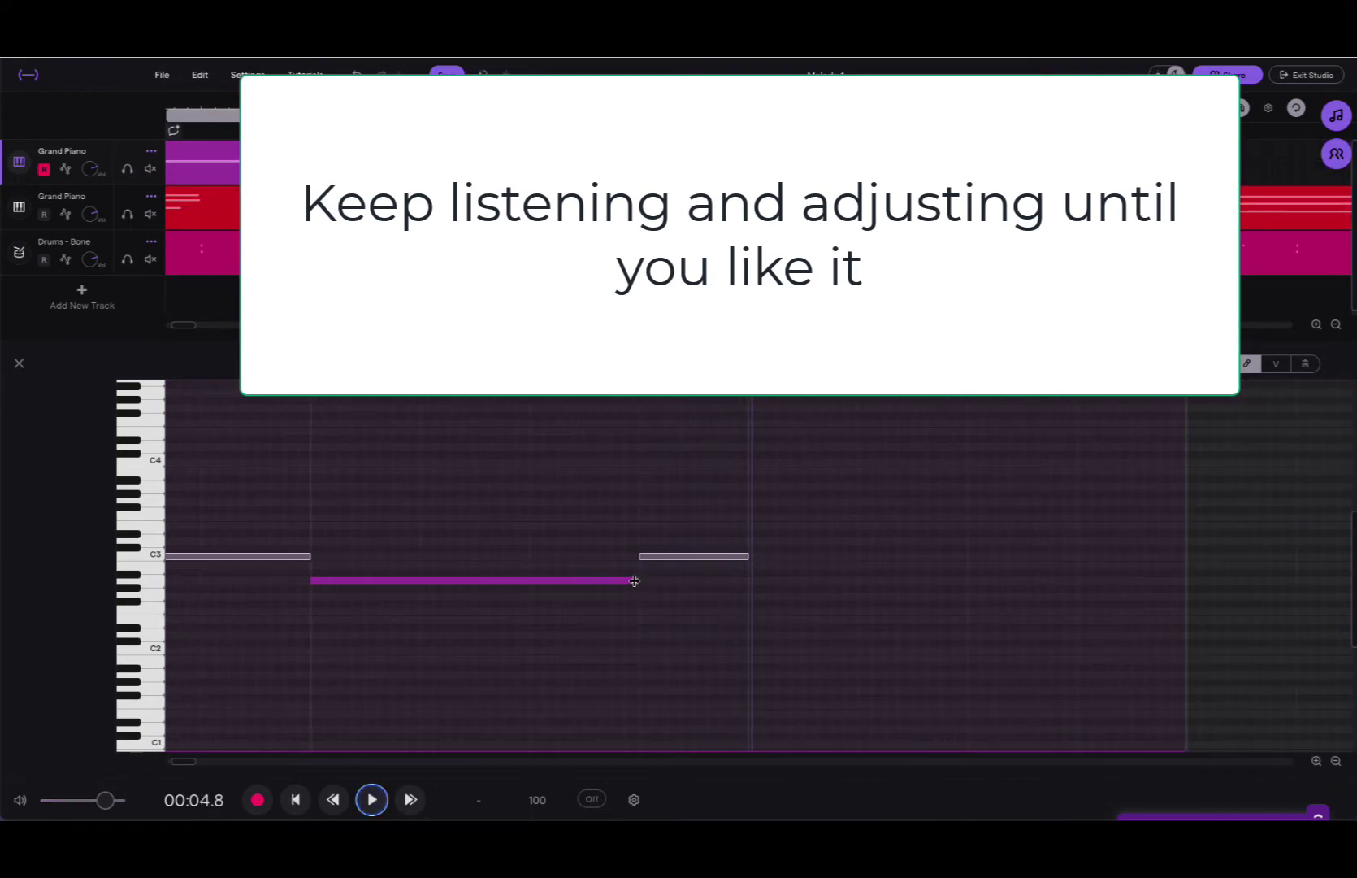
- Shorten bar 2's A2 note to halfway through beat 3, start the C3 note there, and replay the melody from the beginning
drag(634, 580, 584, 558)
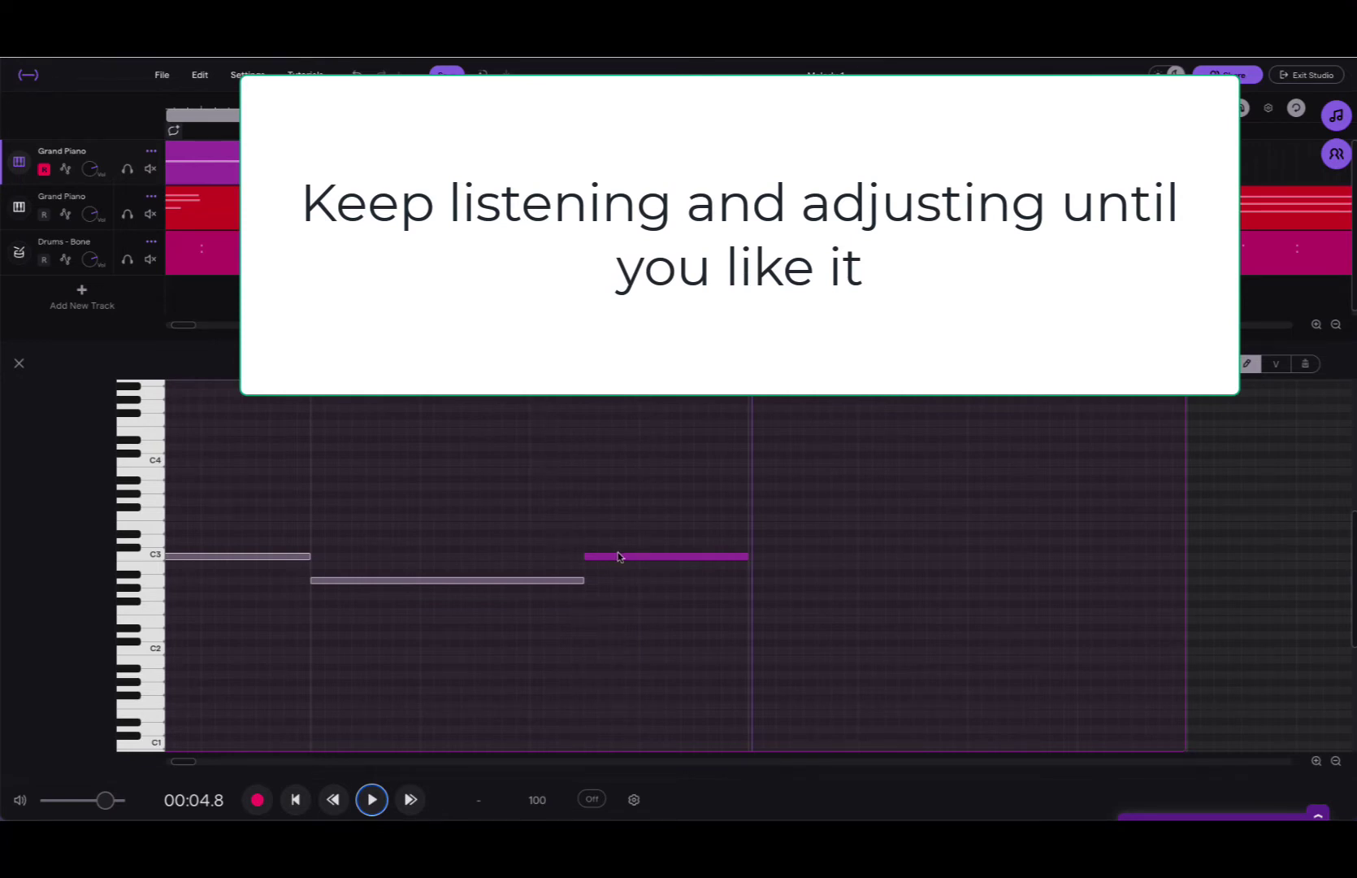
click(295, 805)
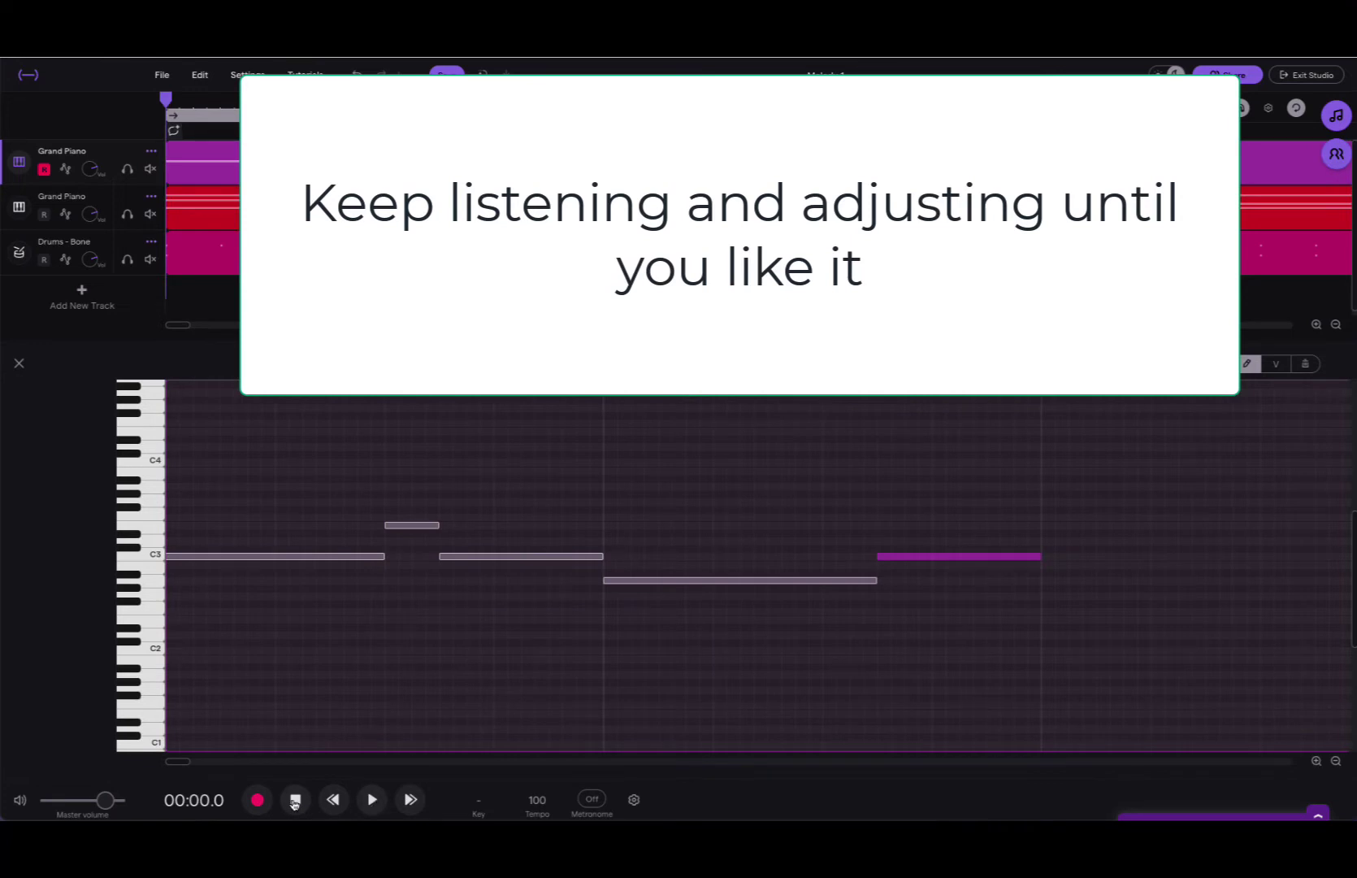
click(372, 803)
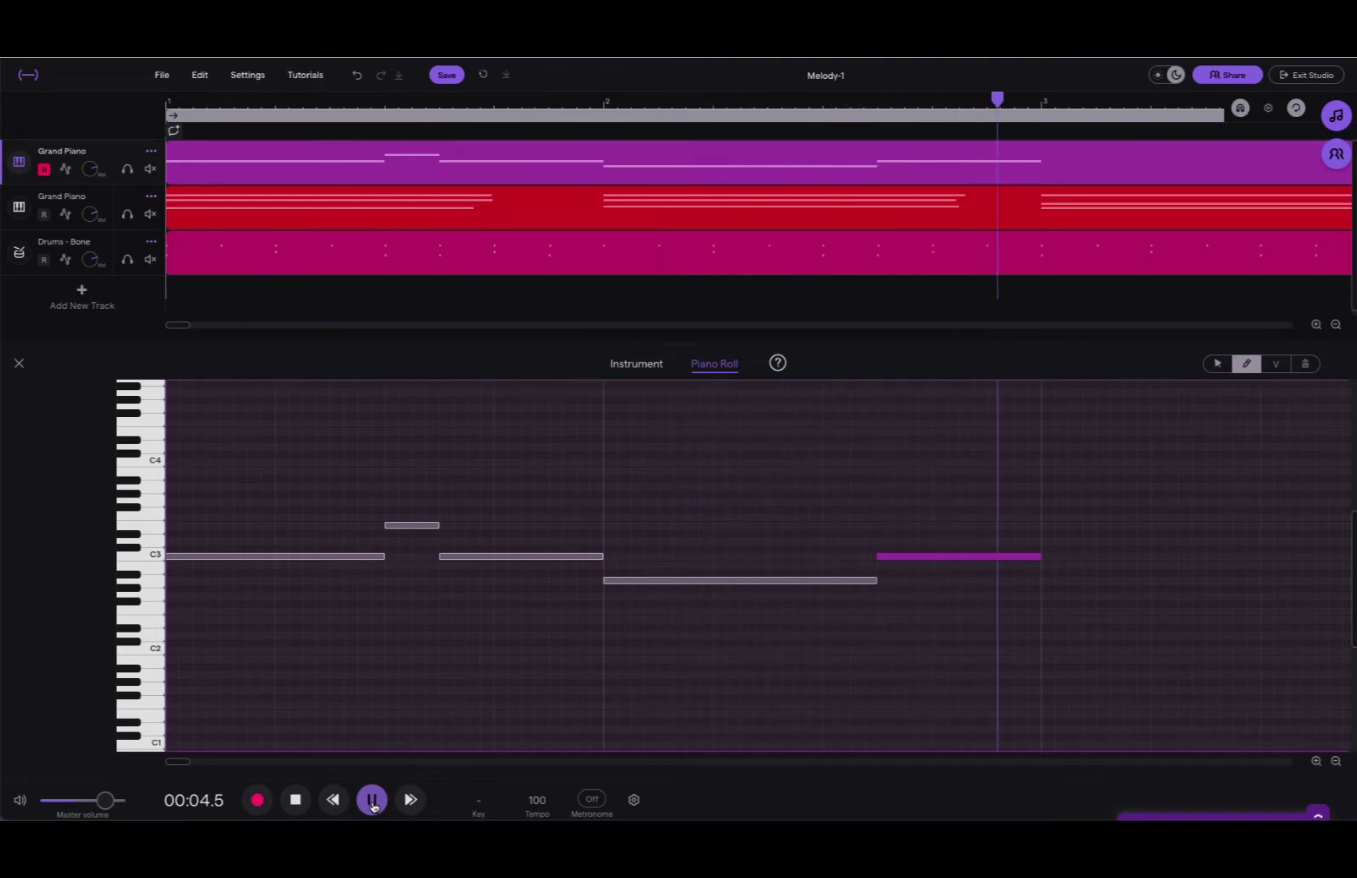
key(space)
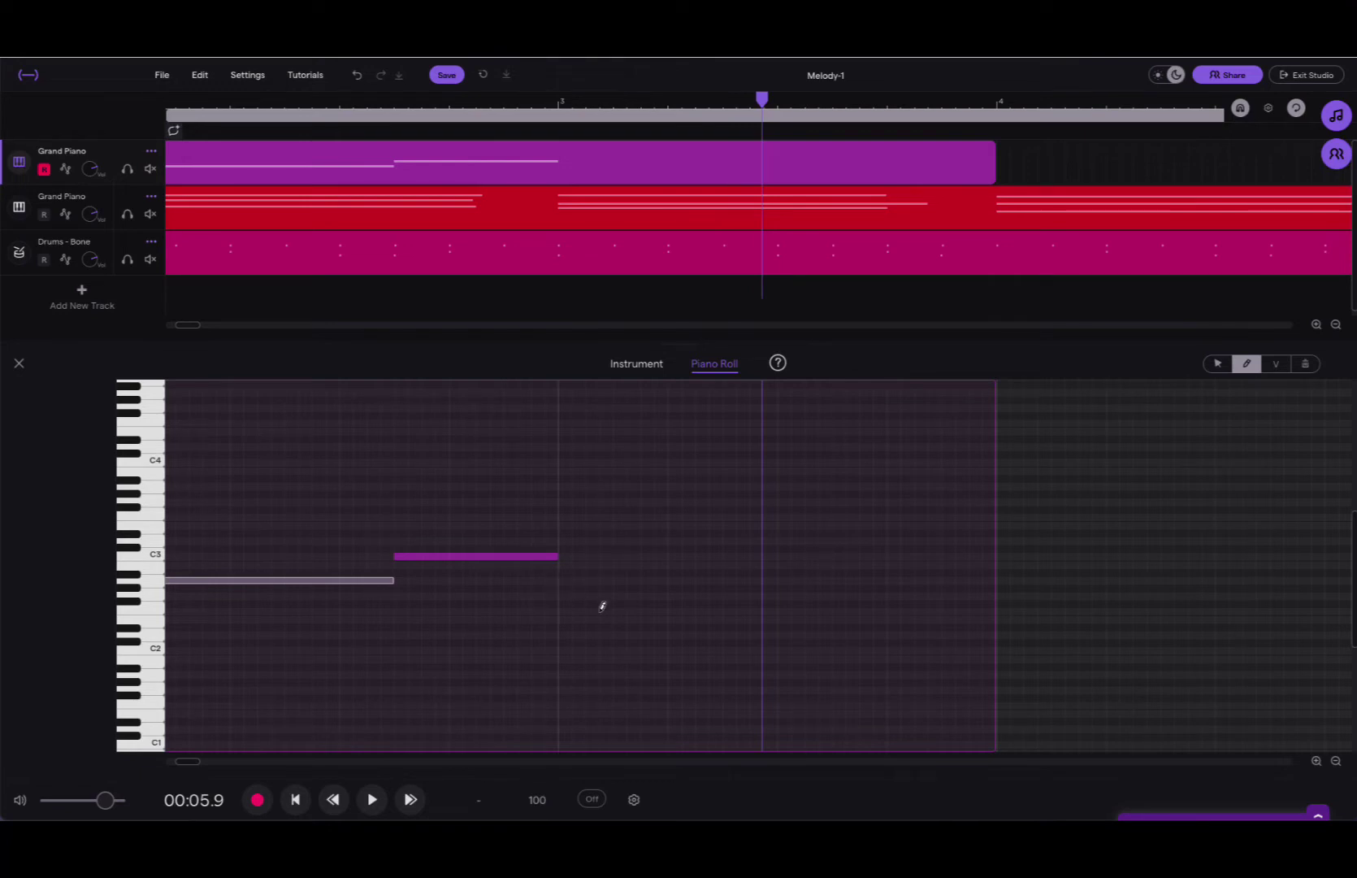
- Add a dotted-quarter note at the start of bar 3 and lower it to G2 after checking the chord tones in the Google Docs document
scroll(602, 607, left, 3)
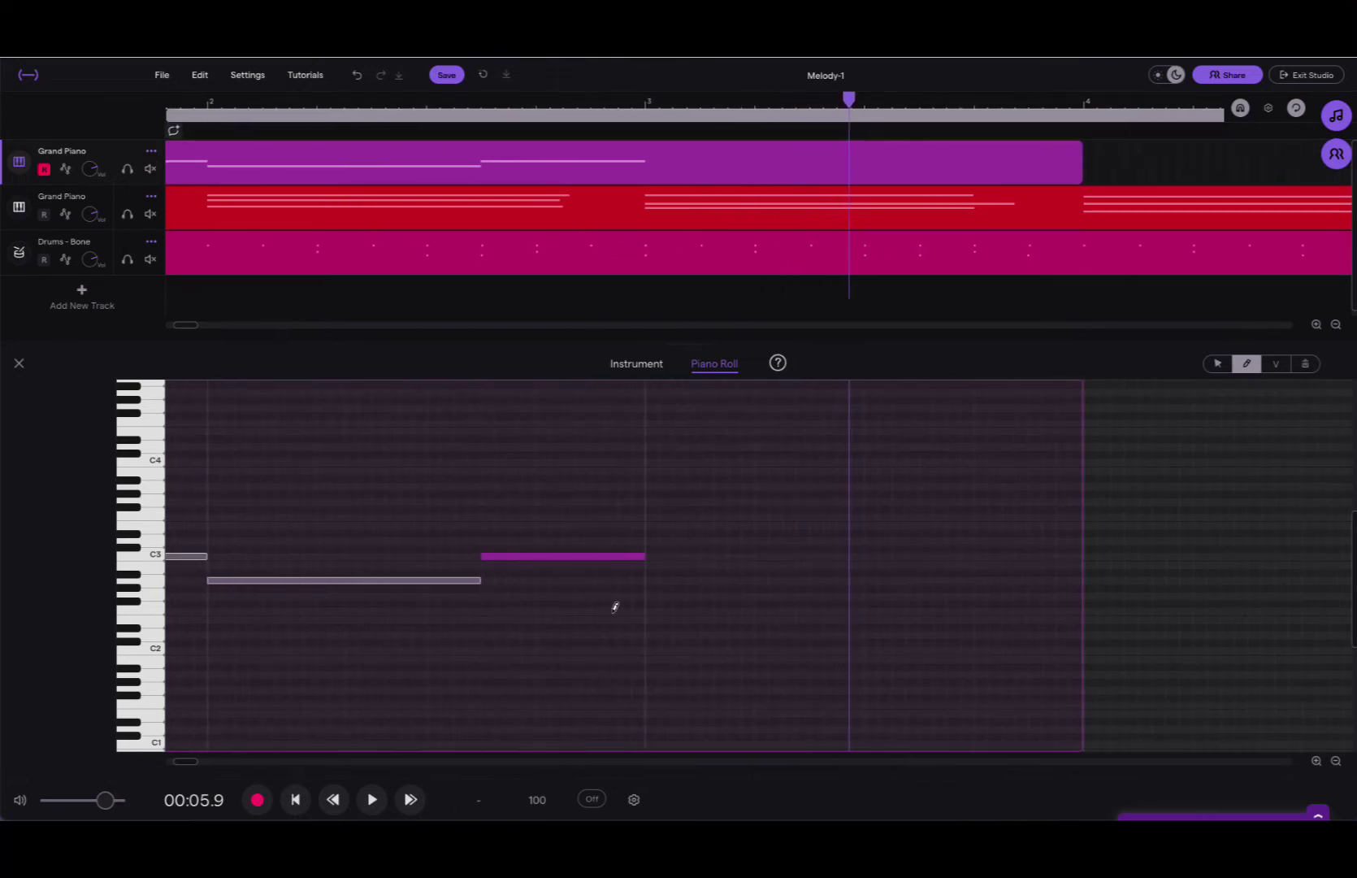
click(655, 582)
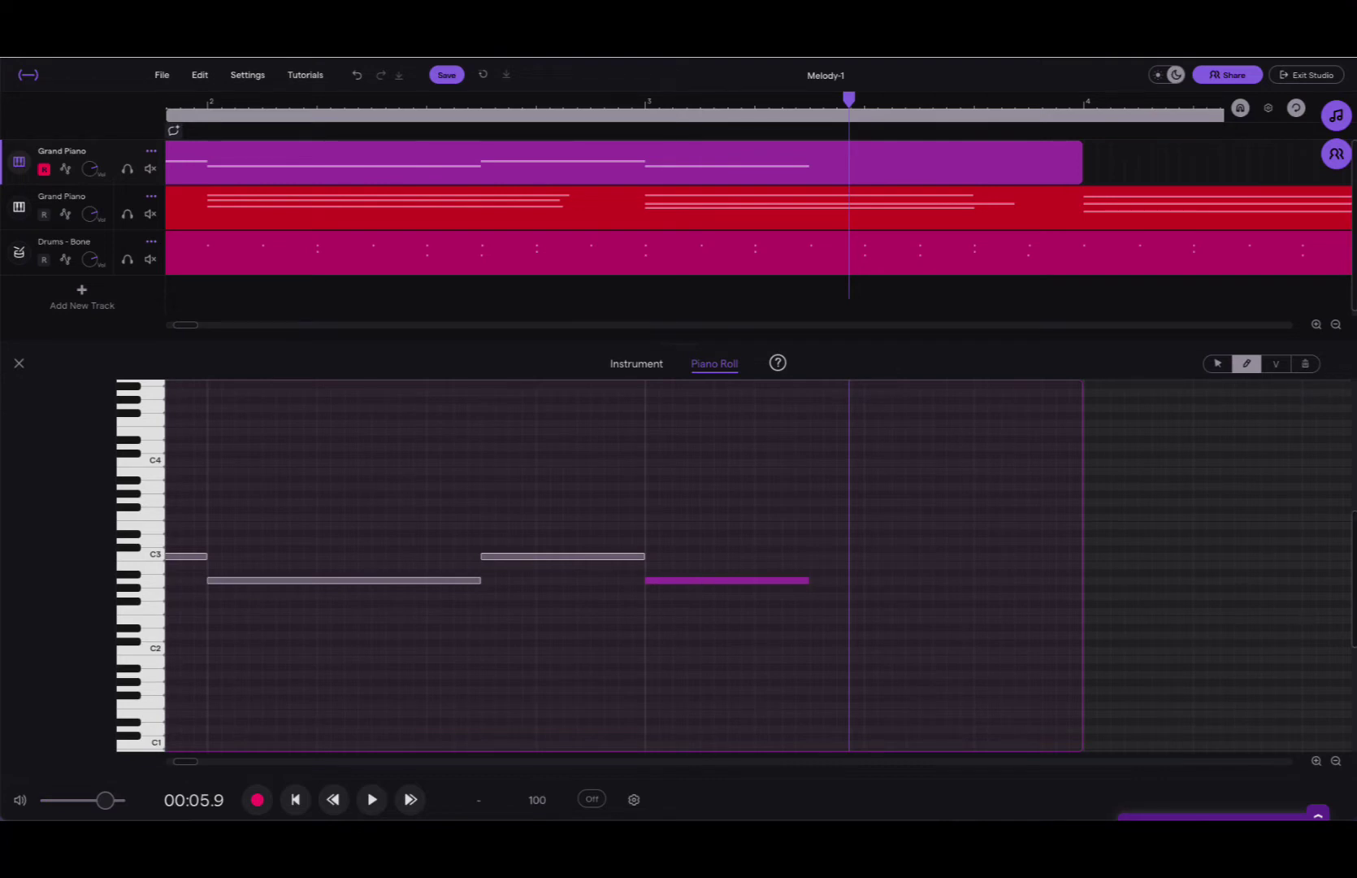
key(super+Tab)
drag(982, 189, 787, 167)
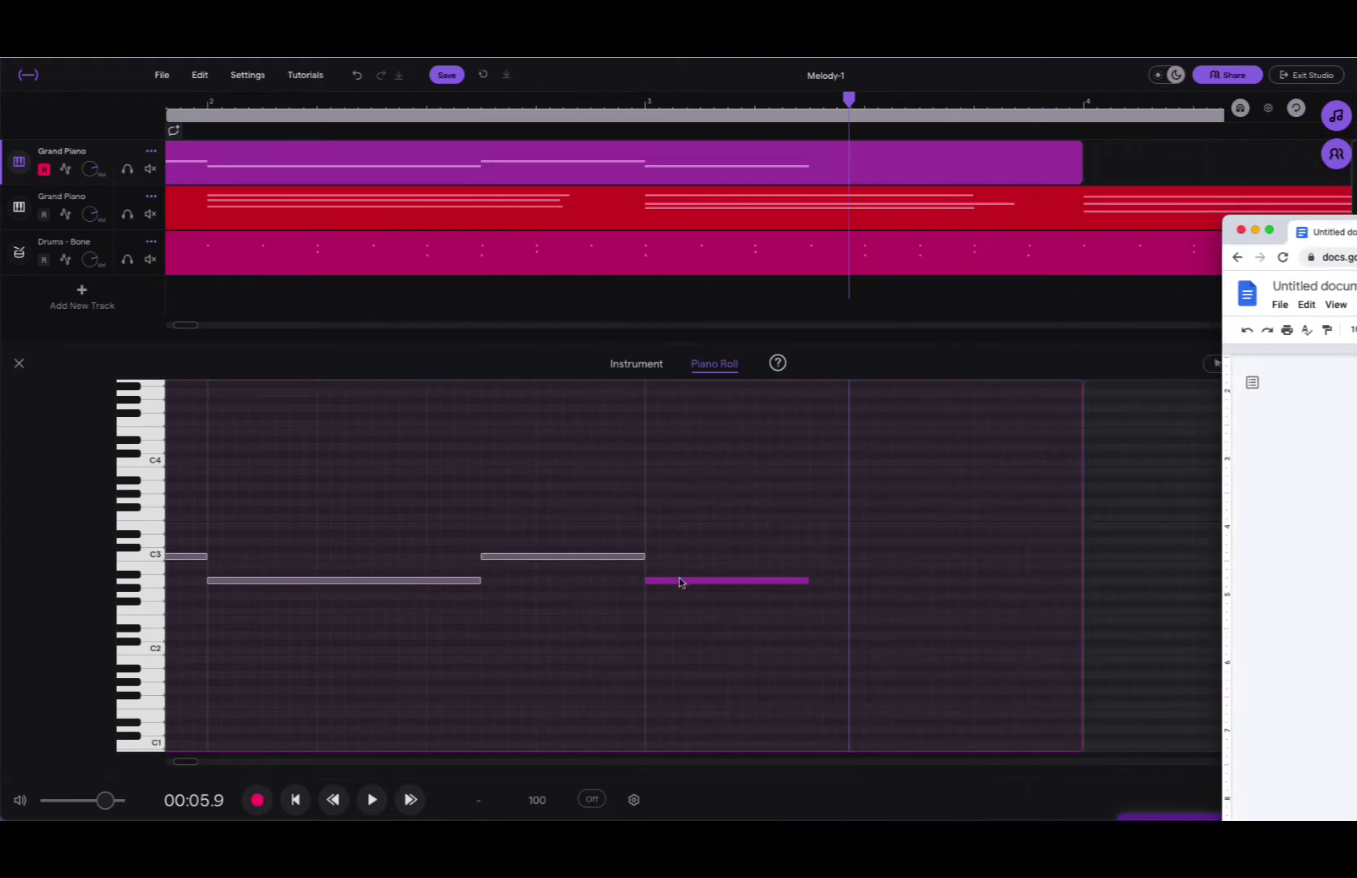
click(679, 581)
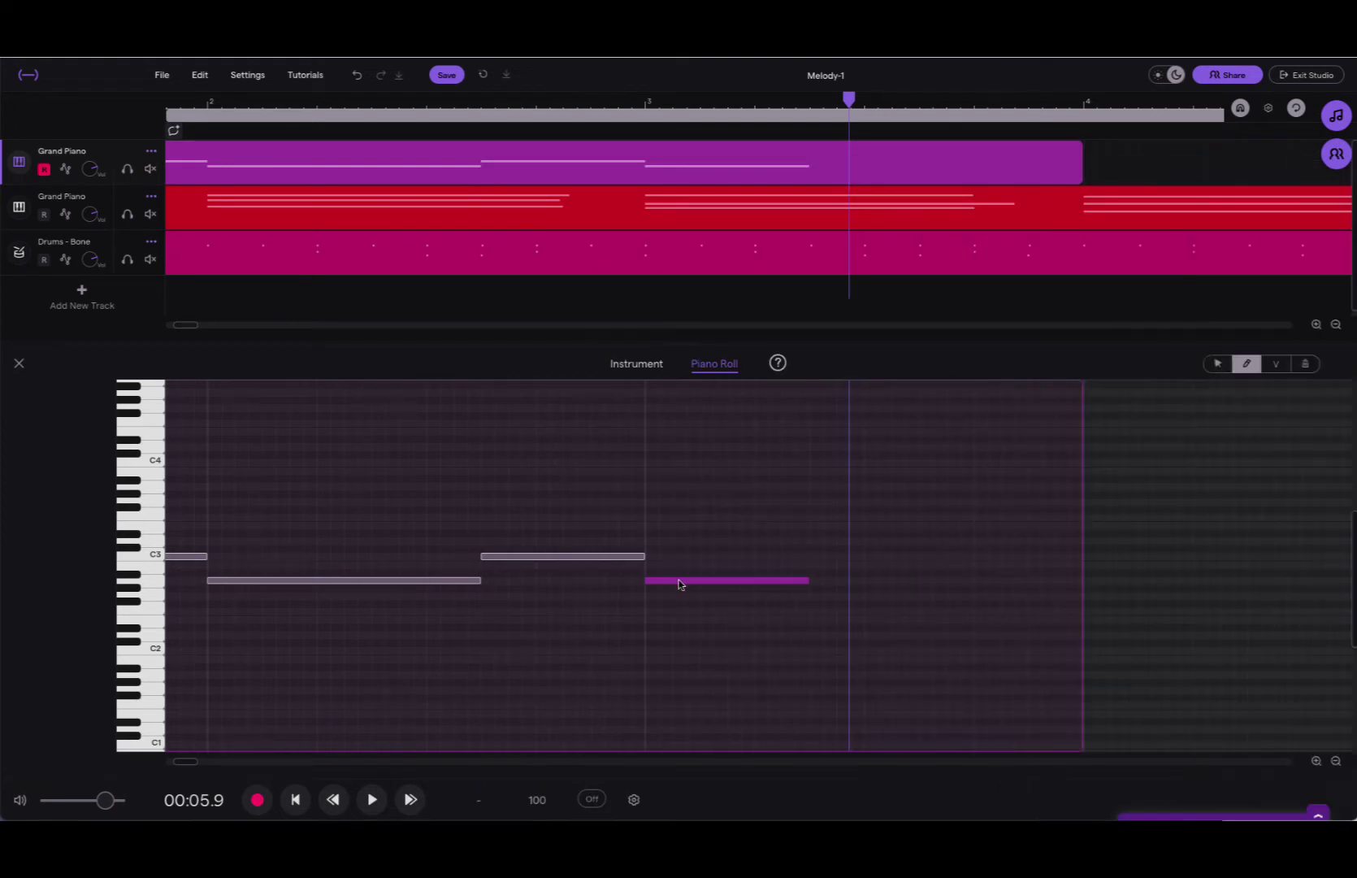
drag(689, 585, 690, 600)
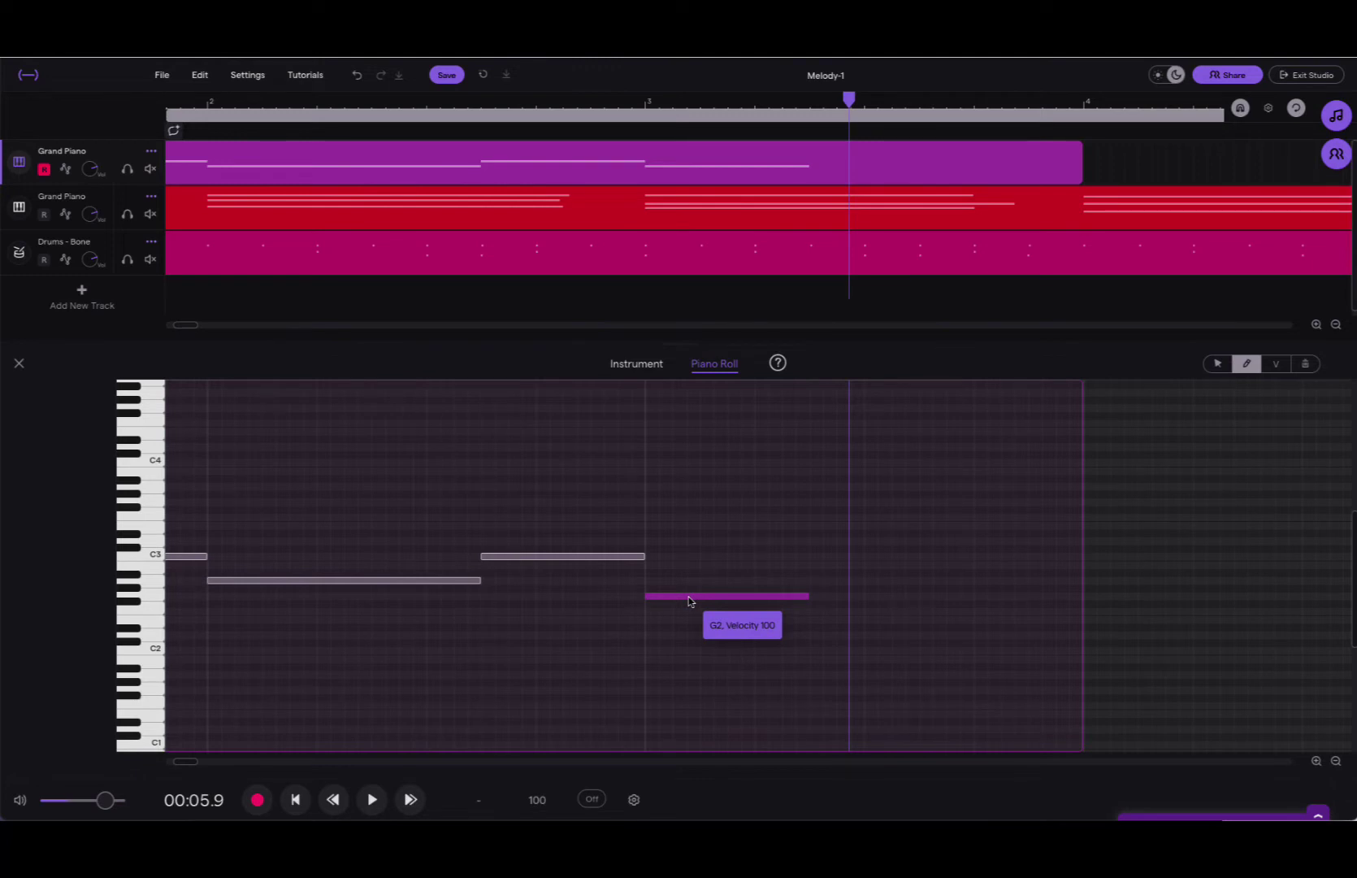
drag(690, 601, 692, 596)
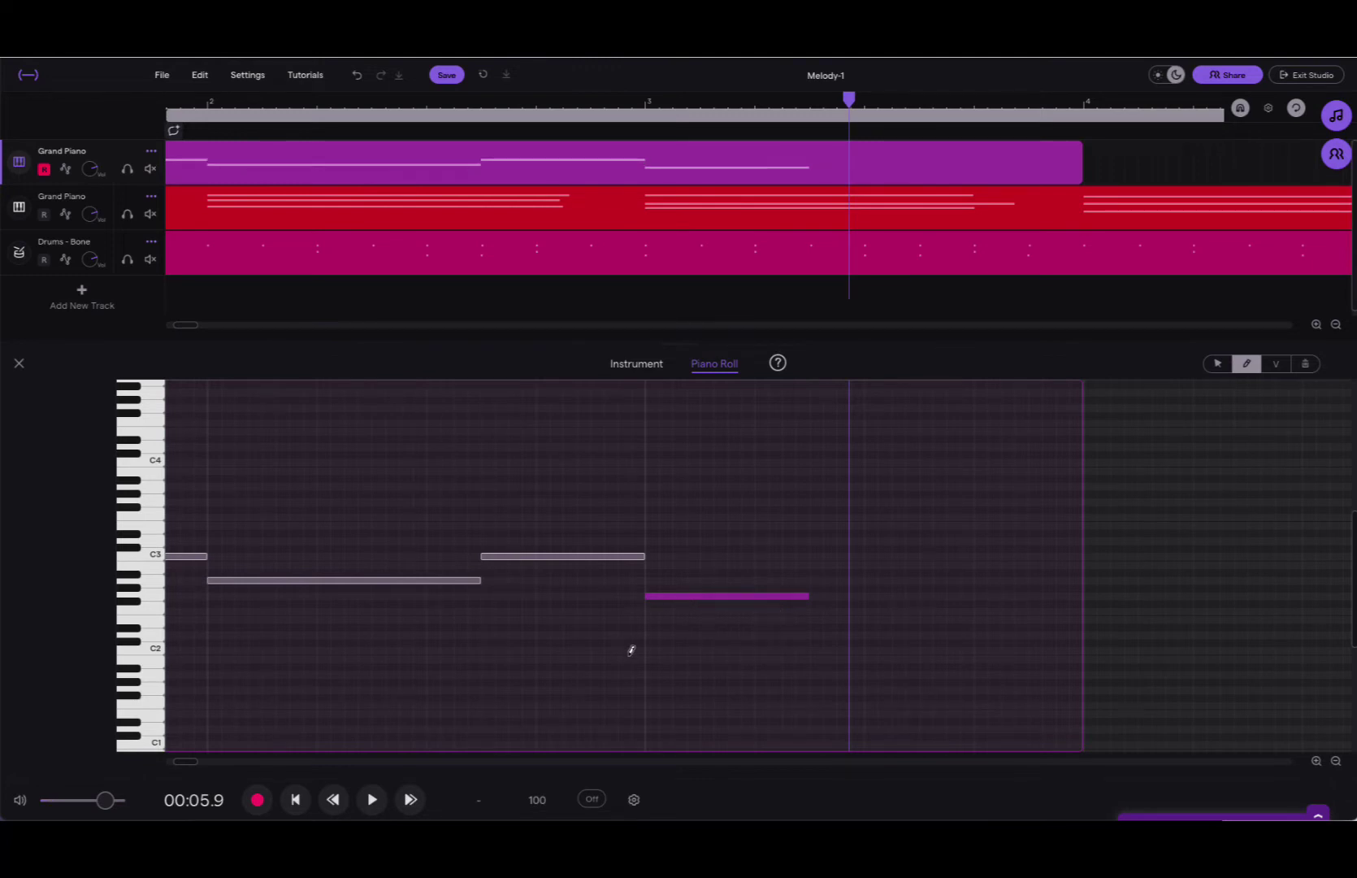
- Play the melody from the beginning through the G2 note in bar 3
click(295, 799)
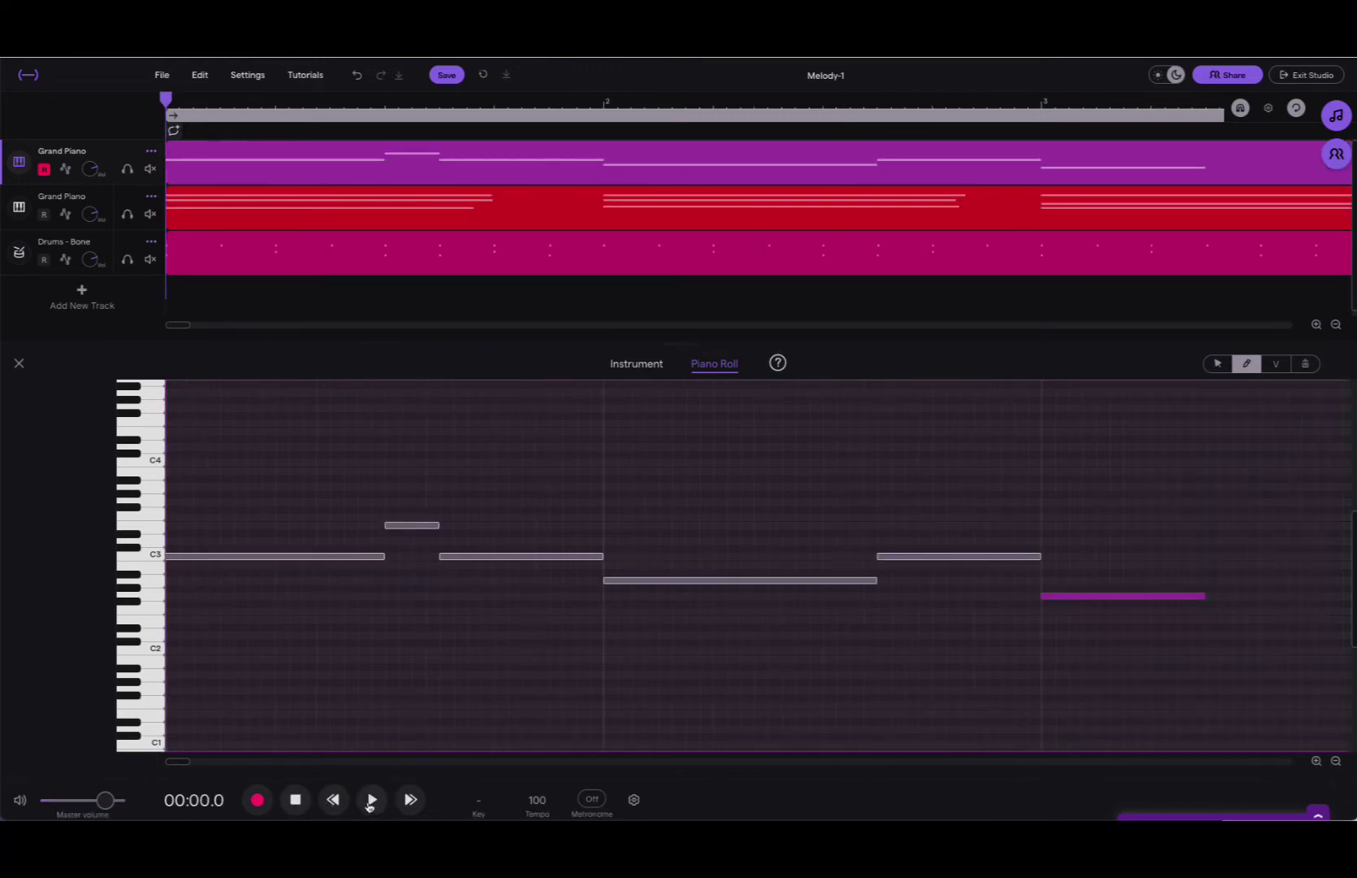
click(370, 801)
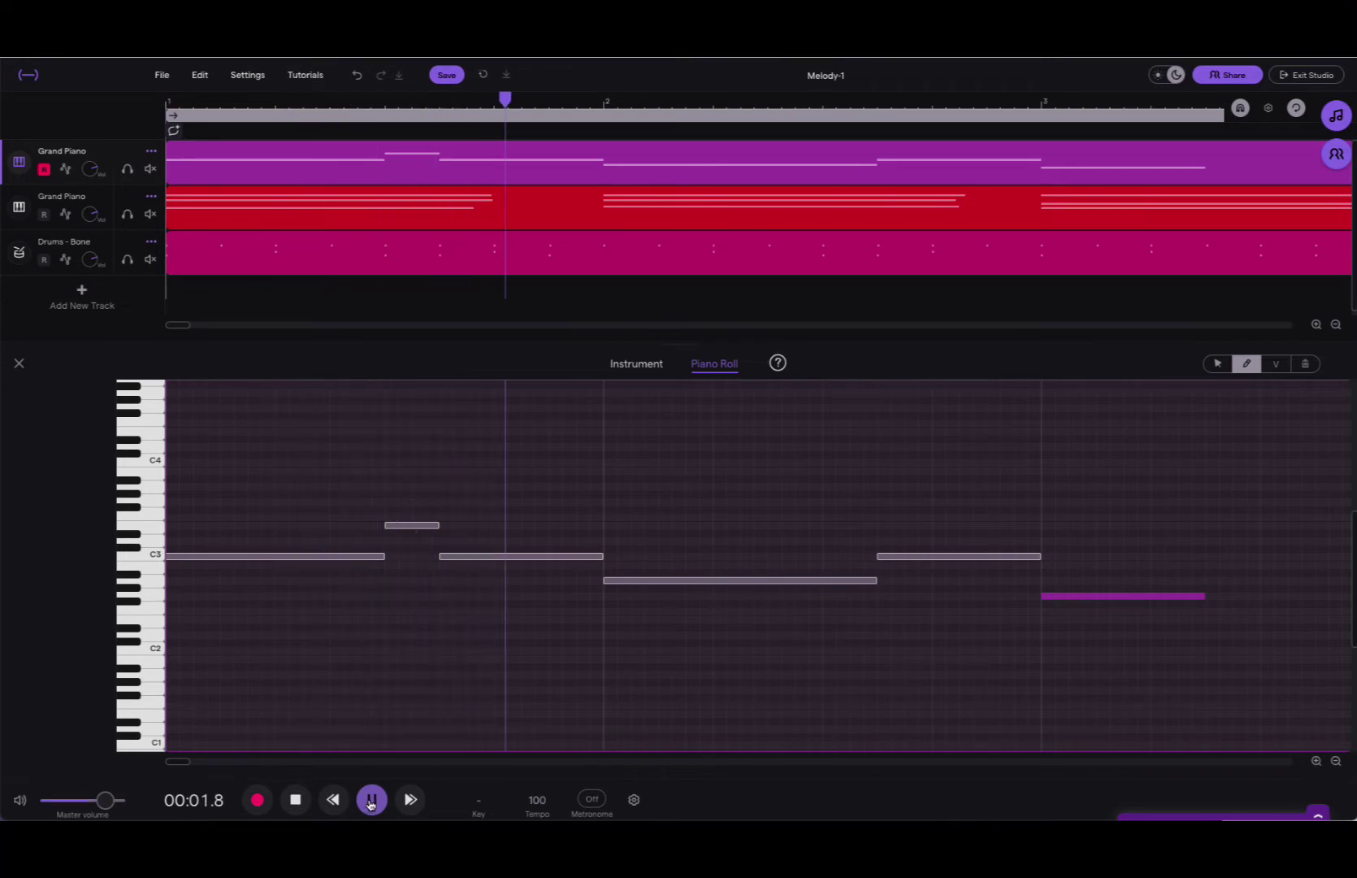
click(292, 802)
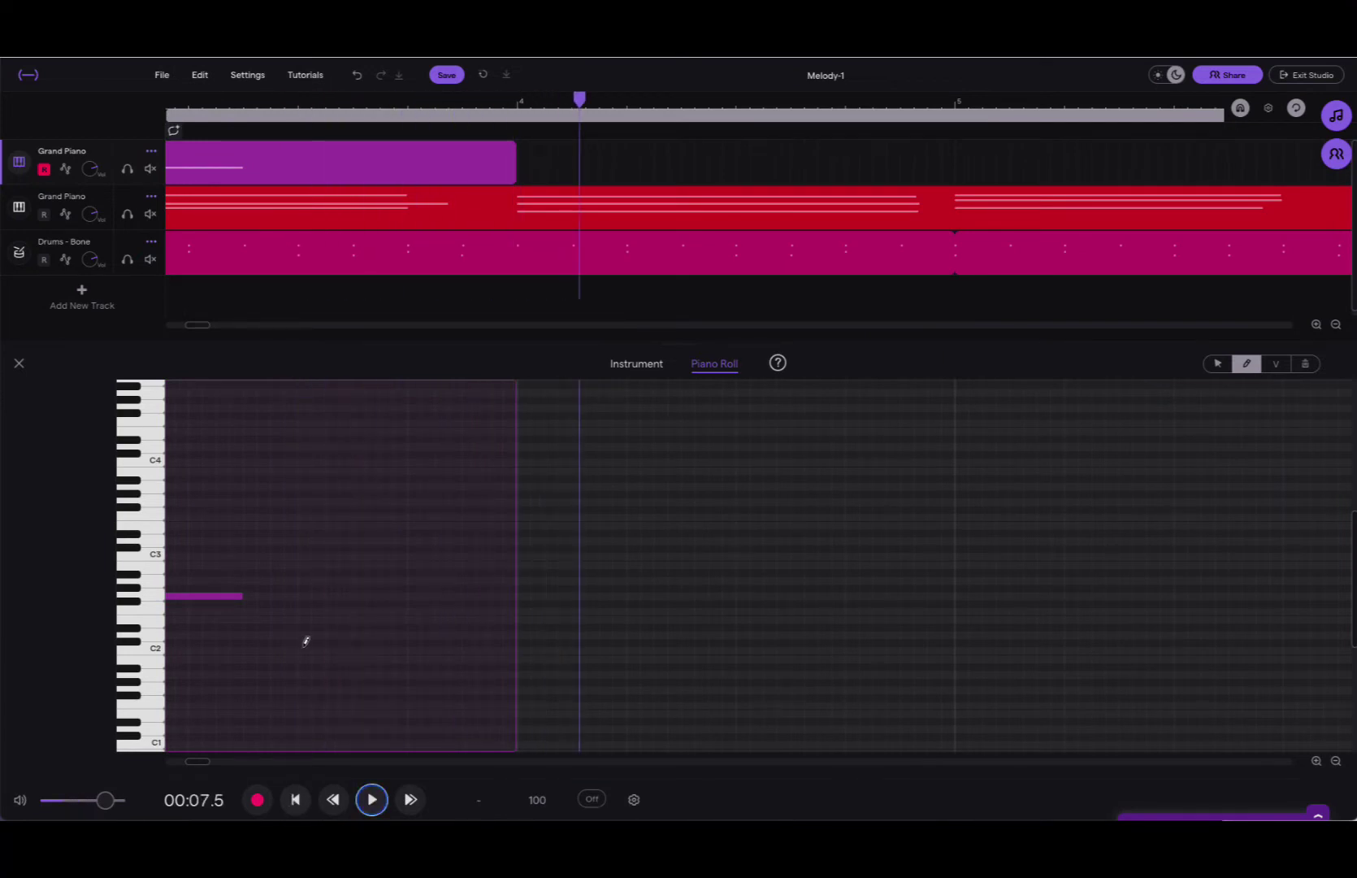
- Lengthen the G2 note to the end of bar 3 and play all three bars from the beginning
drag(236, 595, 569, 627)
click(294, 801)
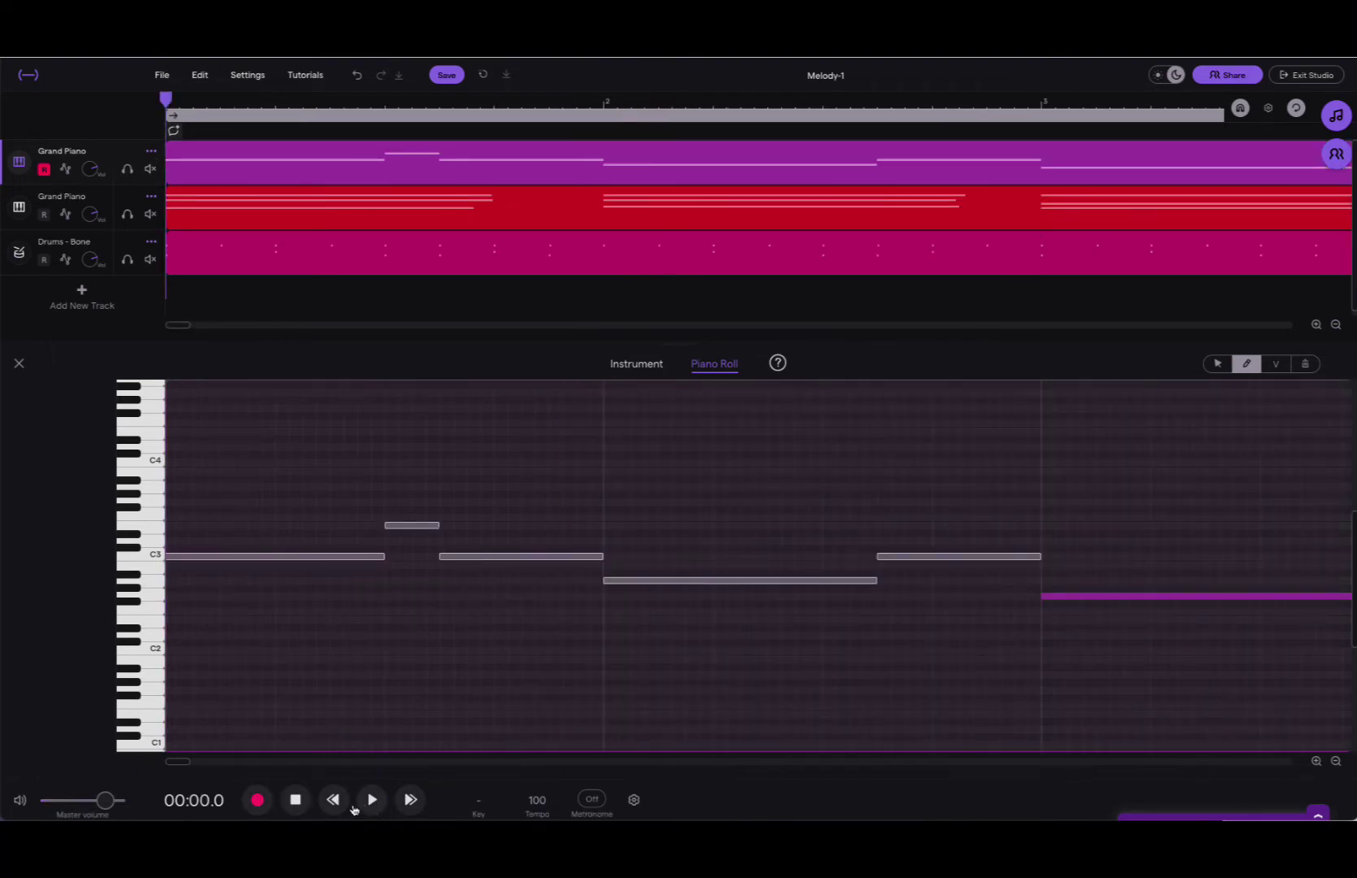
click(370, 801)
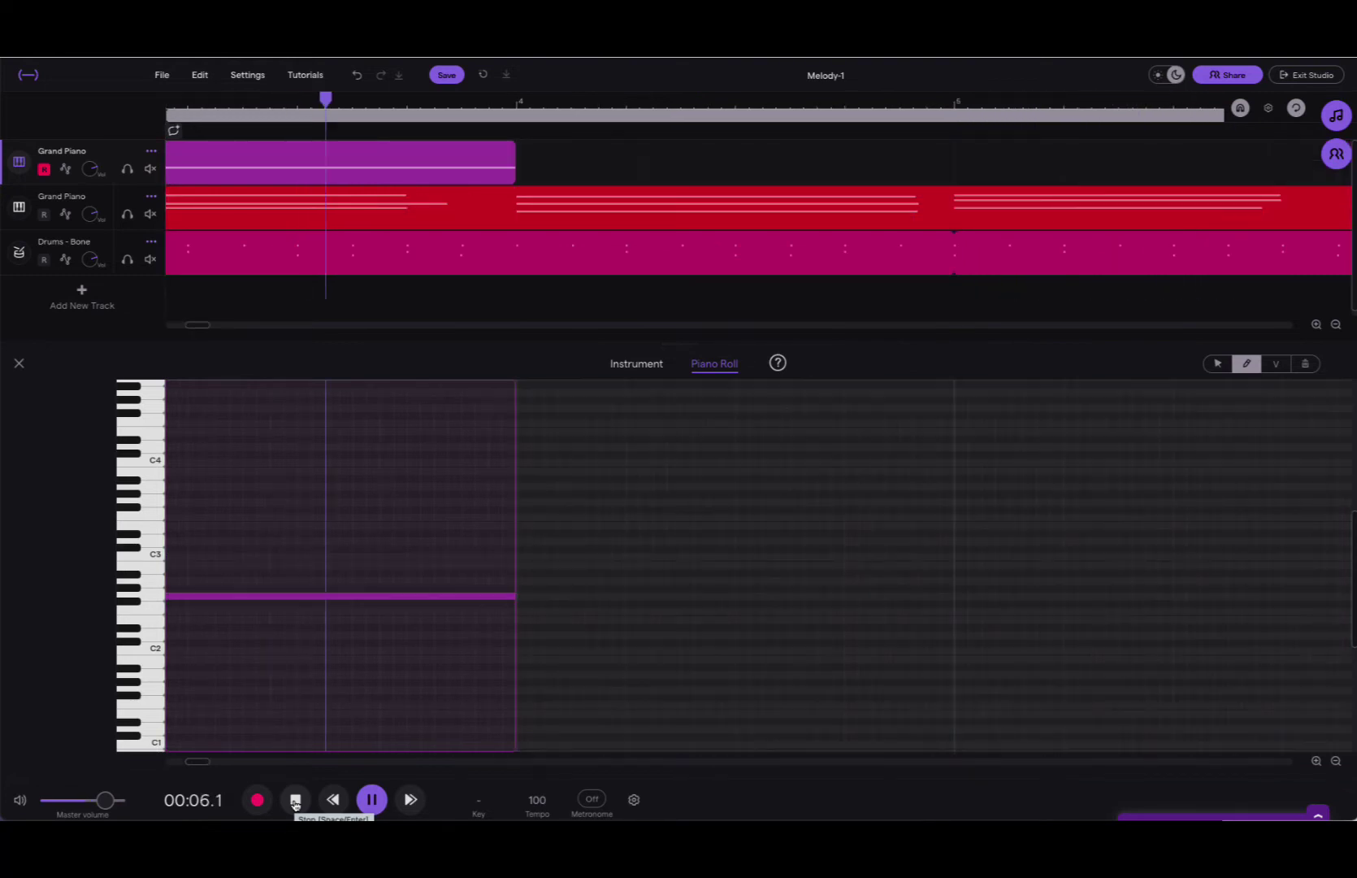
click(295, 801)
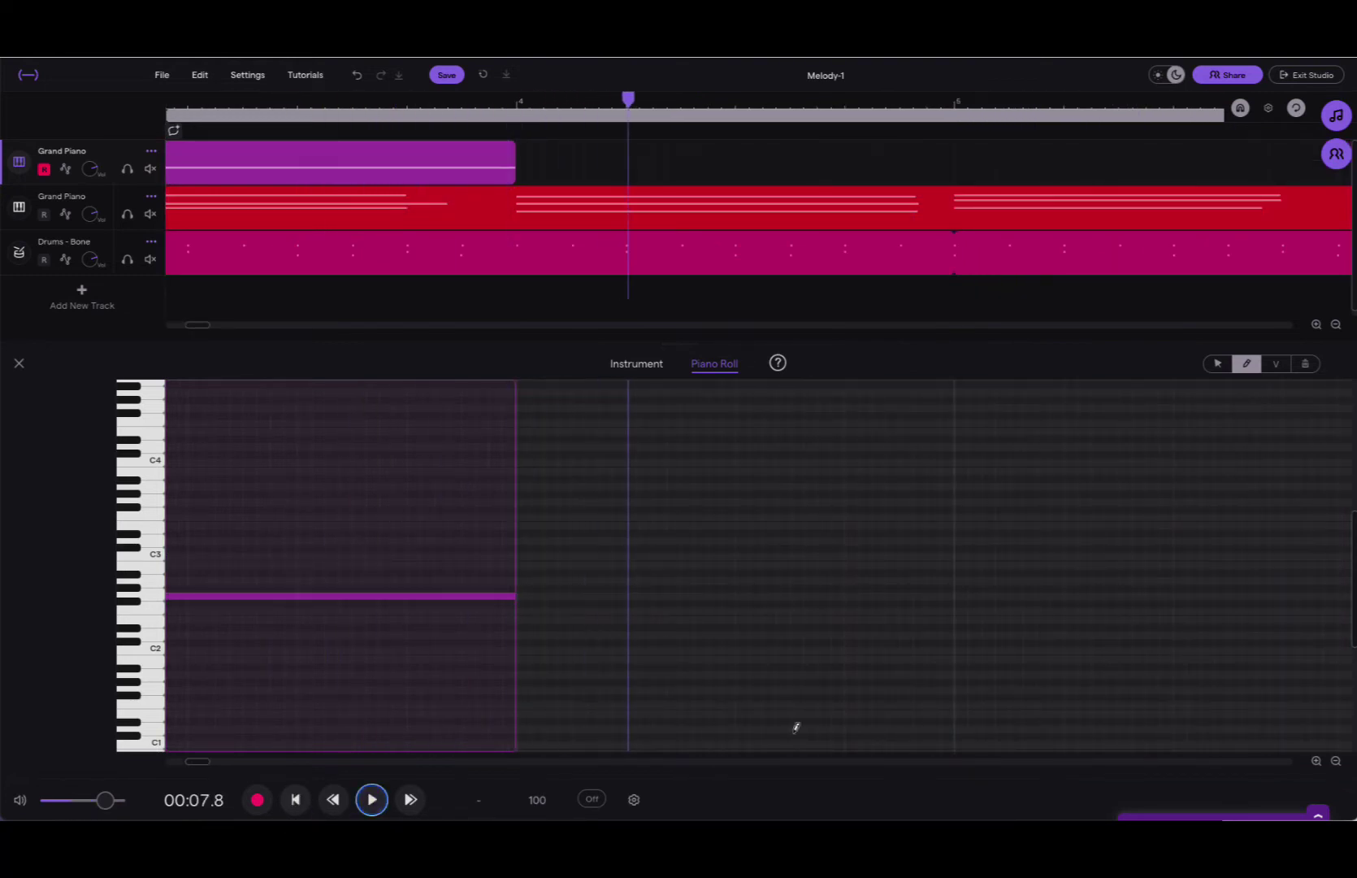
- Check the chord progression and chord tones for bar 4 in the Google Docs document, then return to the piano roll
key(super+Tab)
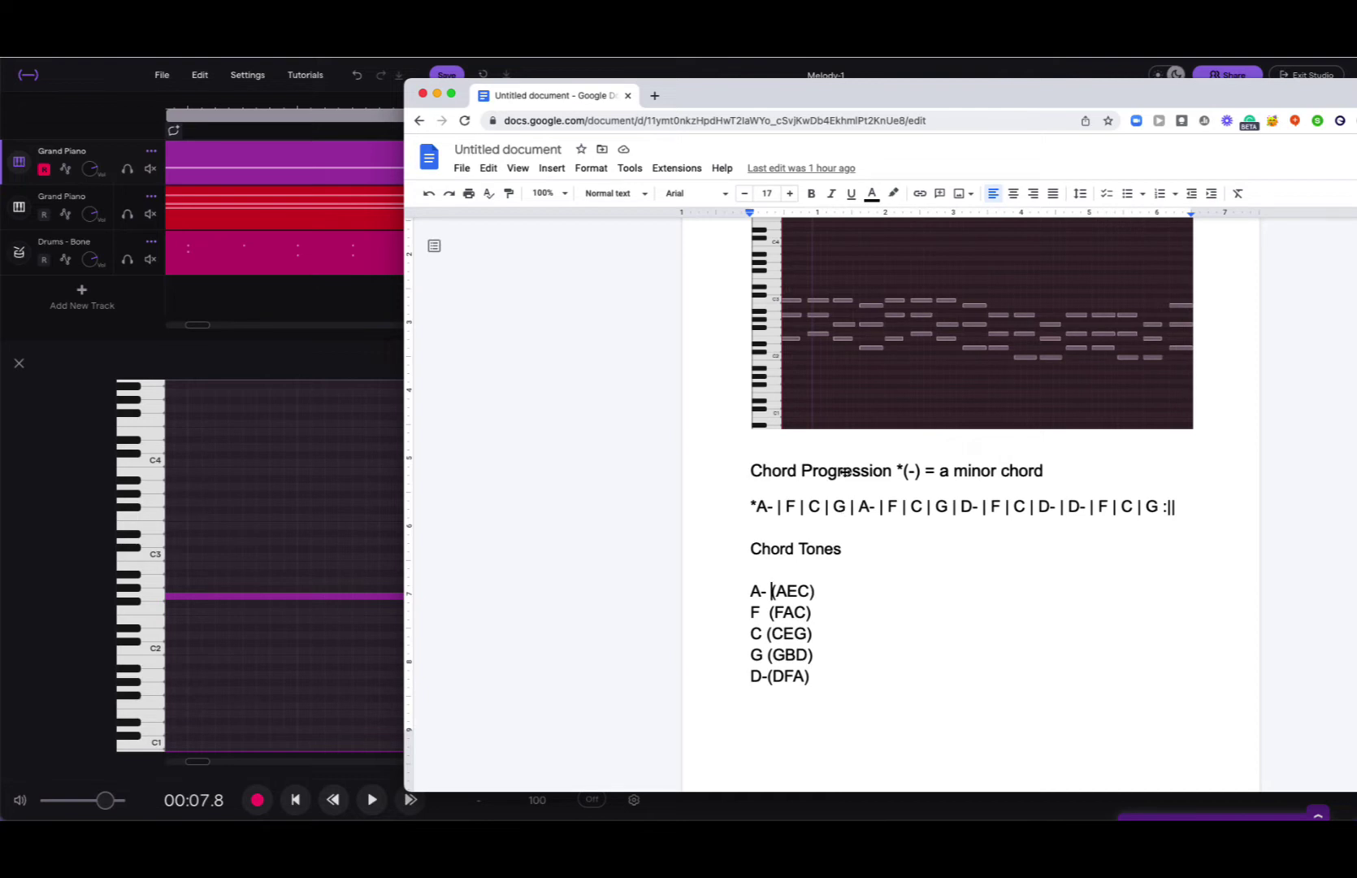
drag(703, 97, 1356, 416)
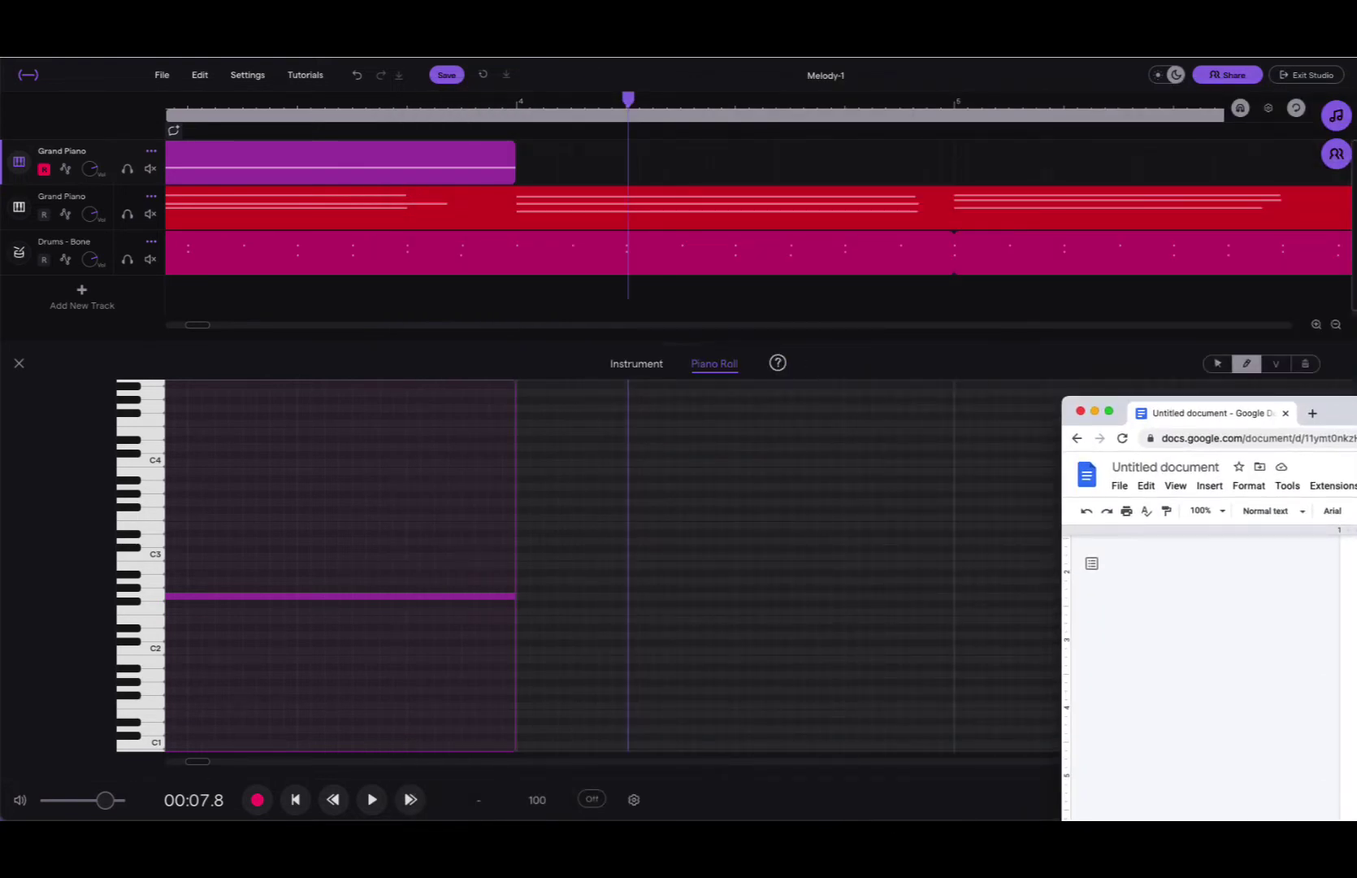
key(super+m)
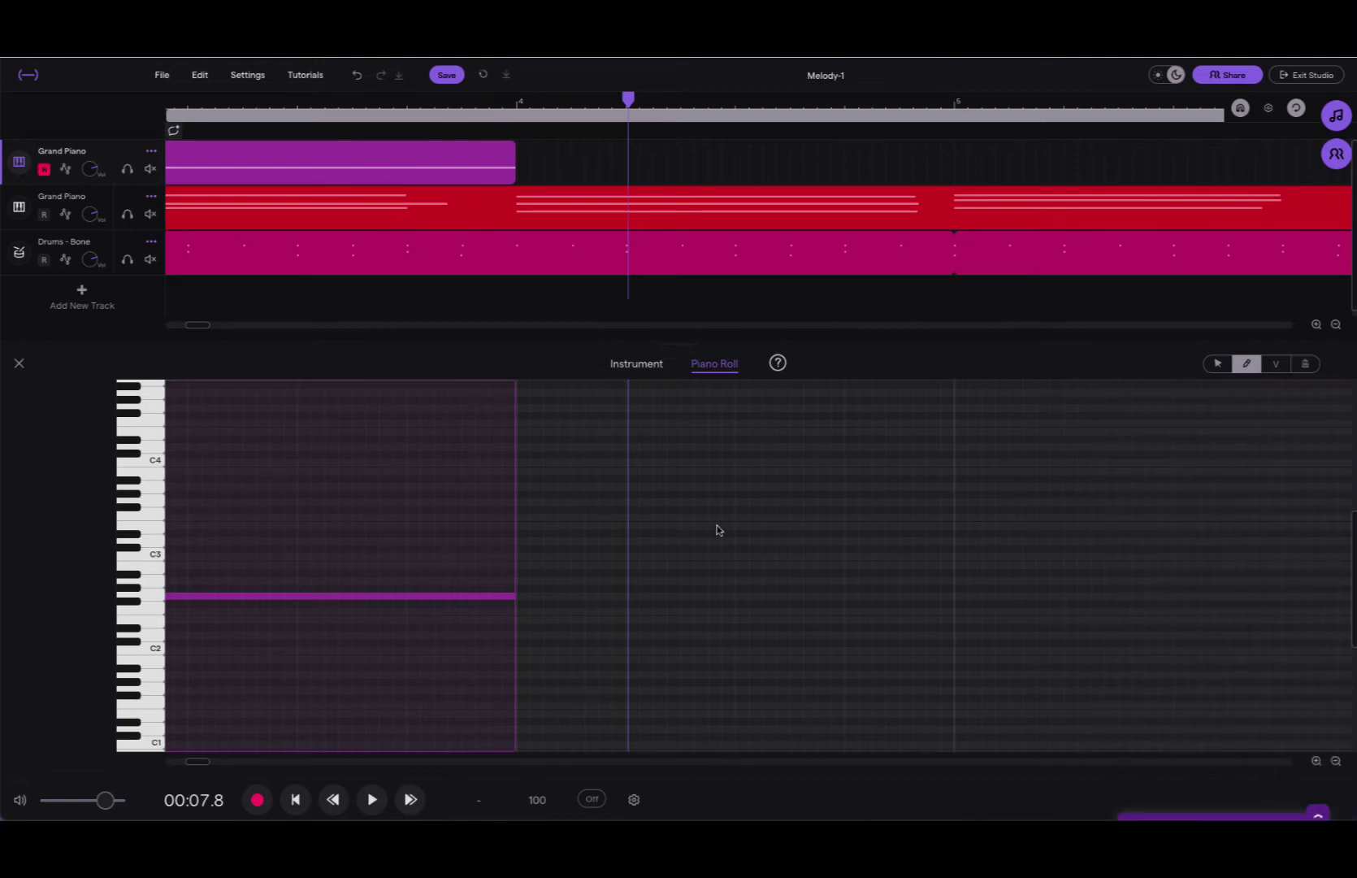
click(1316, 845)
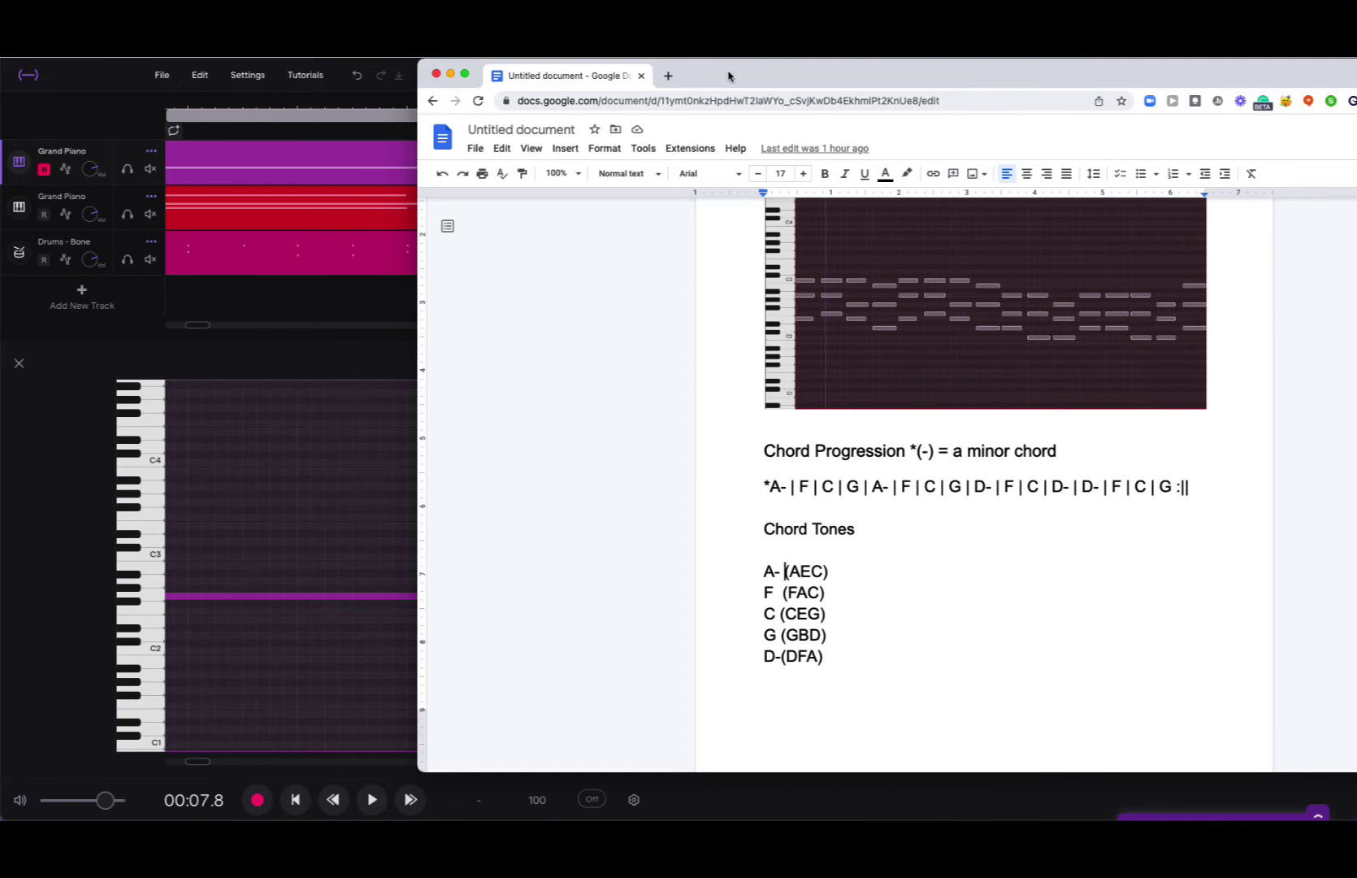
key(super+m)
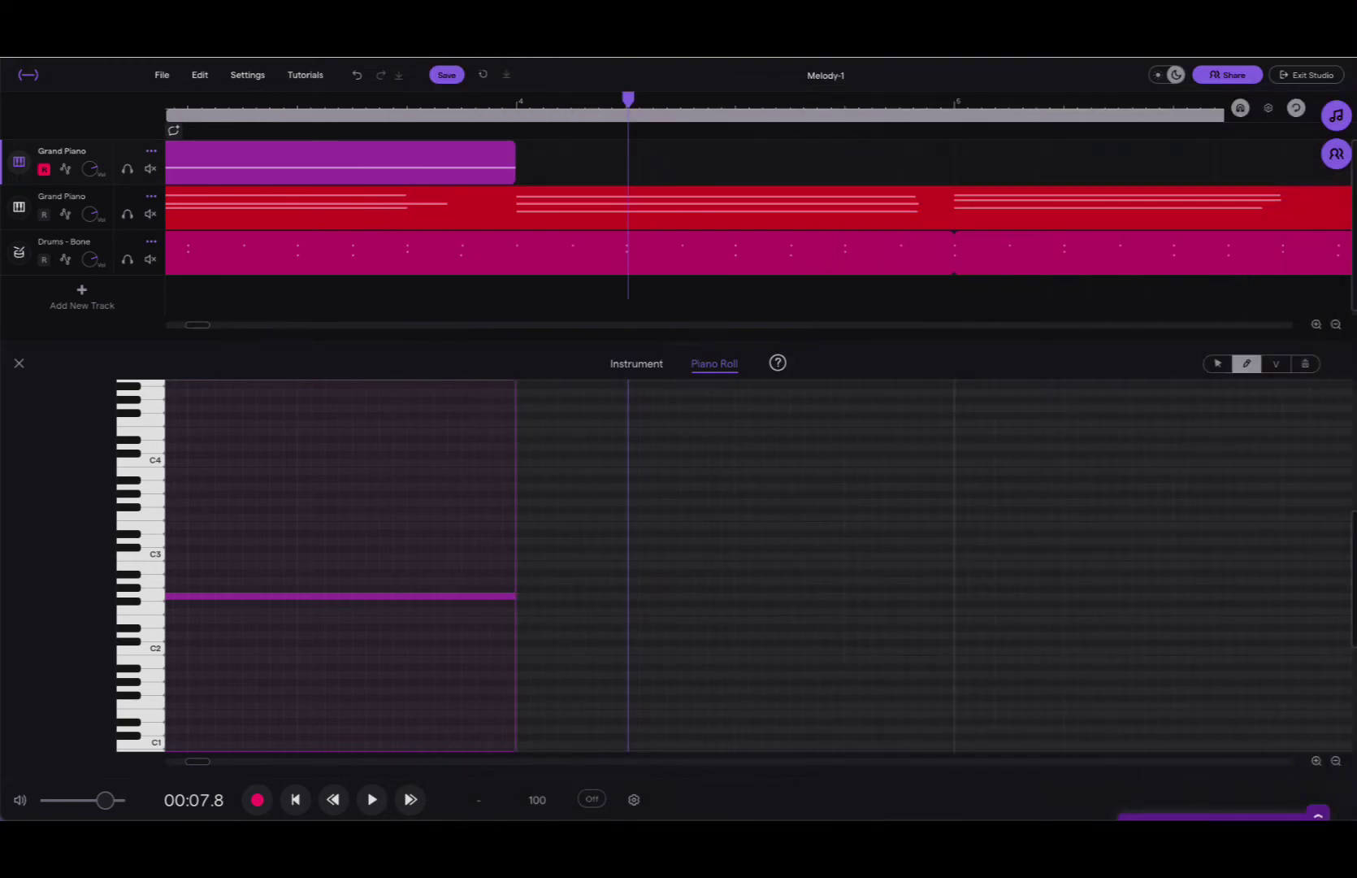
- Add a whole-bar note at the start of bar 4 and lower it to D2
click(530, 602)
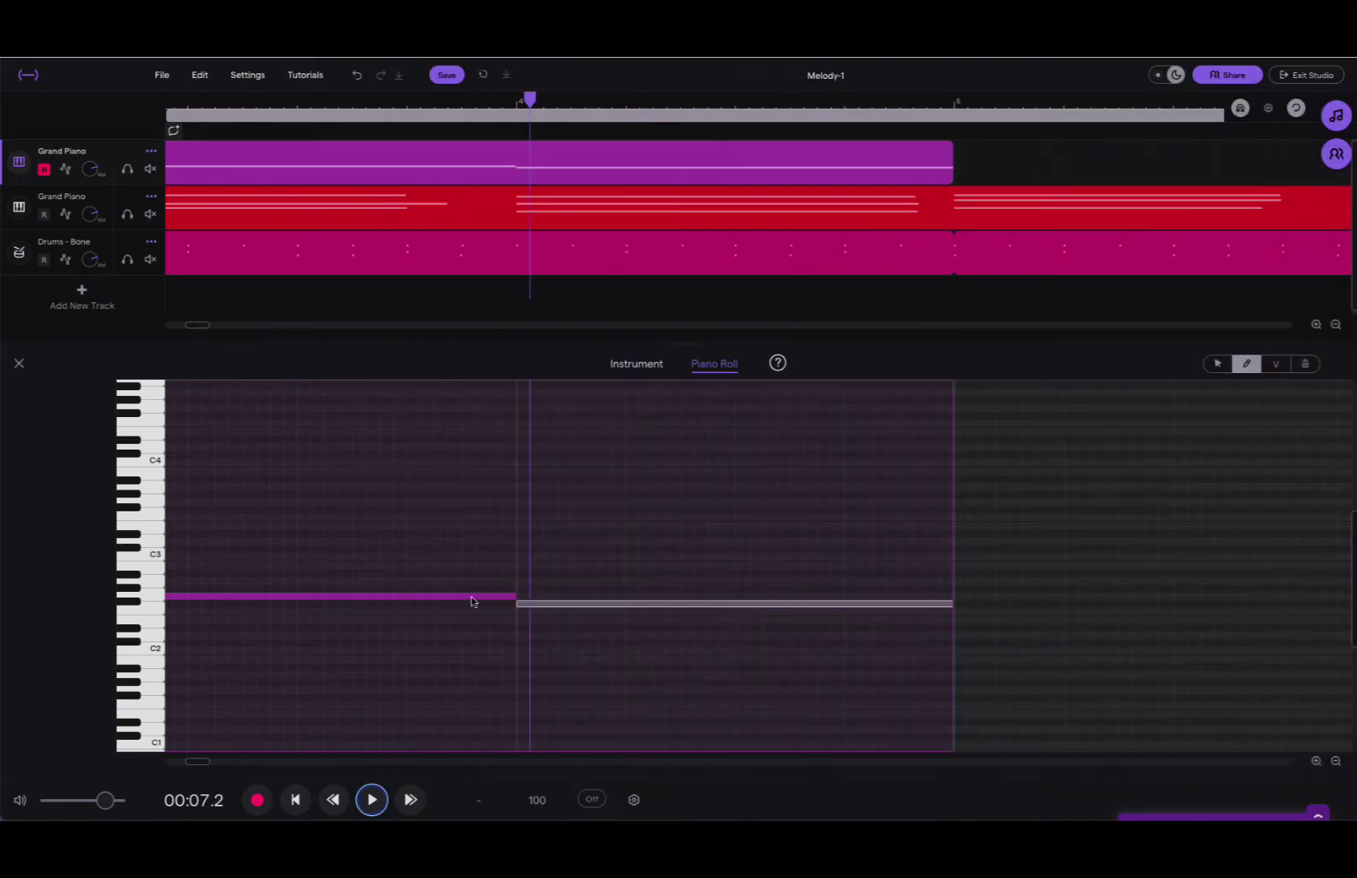
click(556, 605)
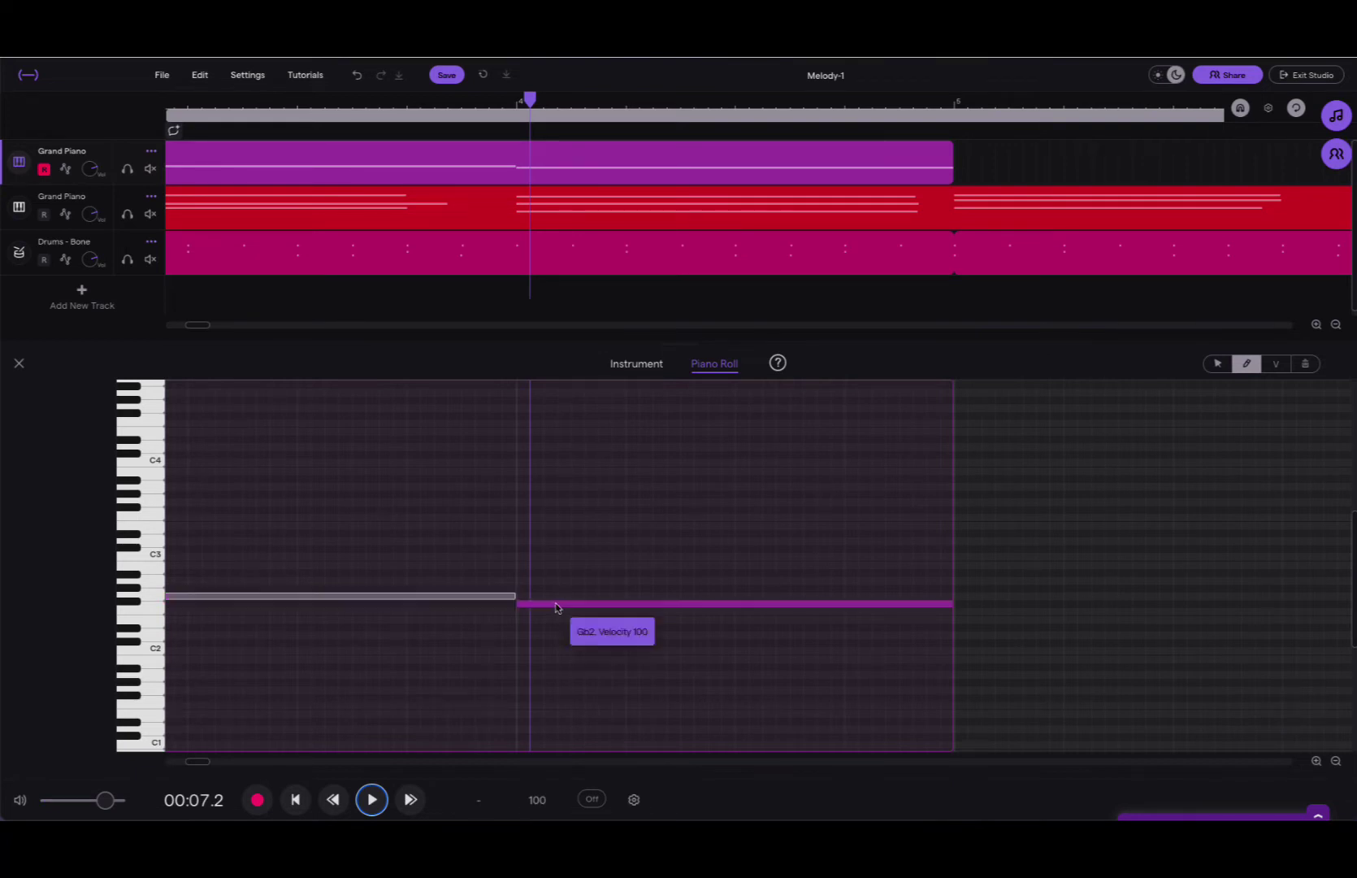
drag(556, 608, 557, 637)
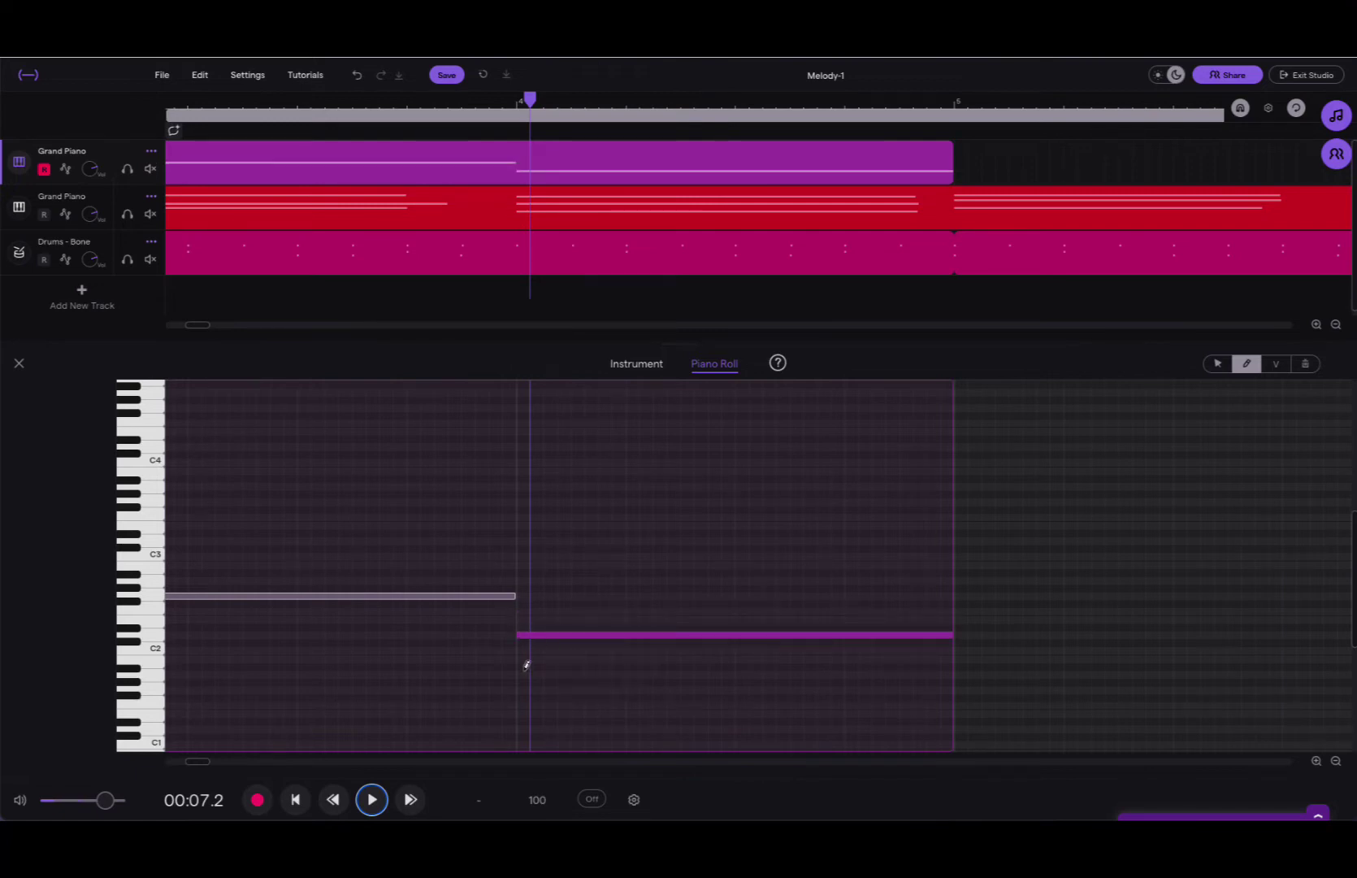
- Play the melody from the beginning into bar 4 to hear the D2 note against its chord
click(296, 800)
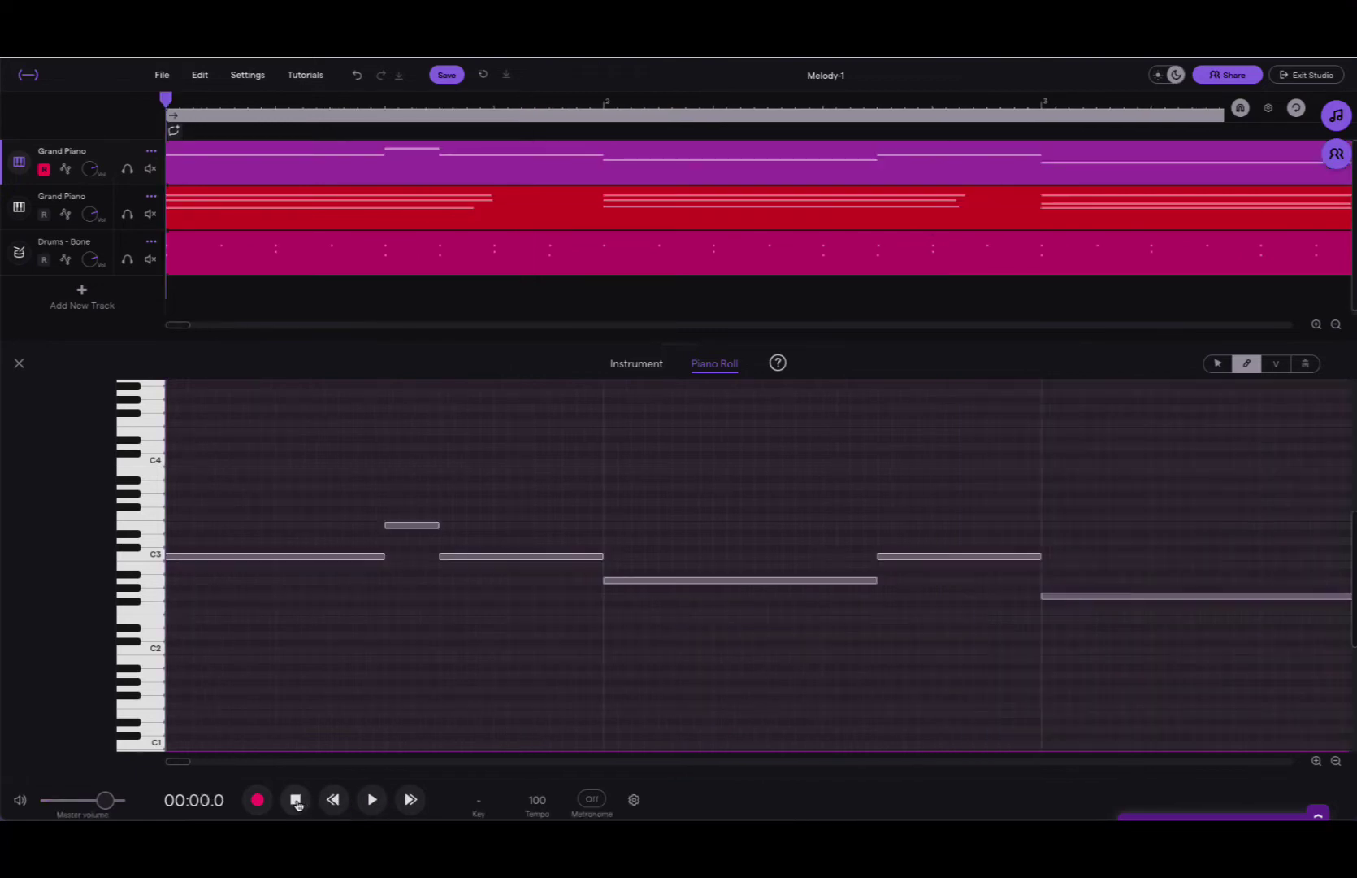
click(371, 799)
click(373, 801)
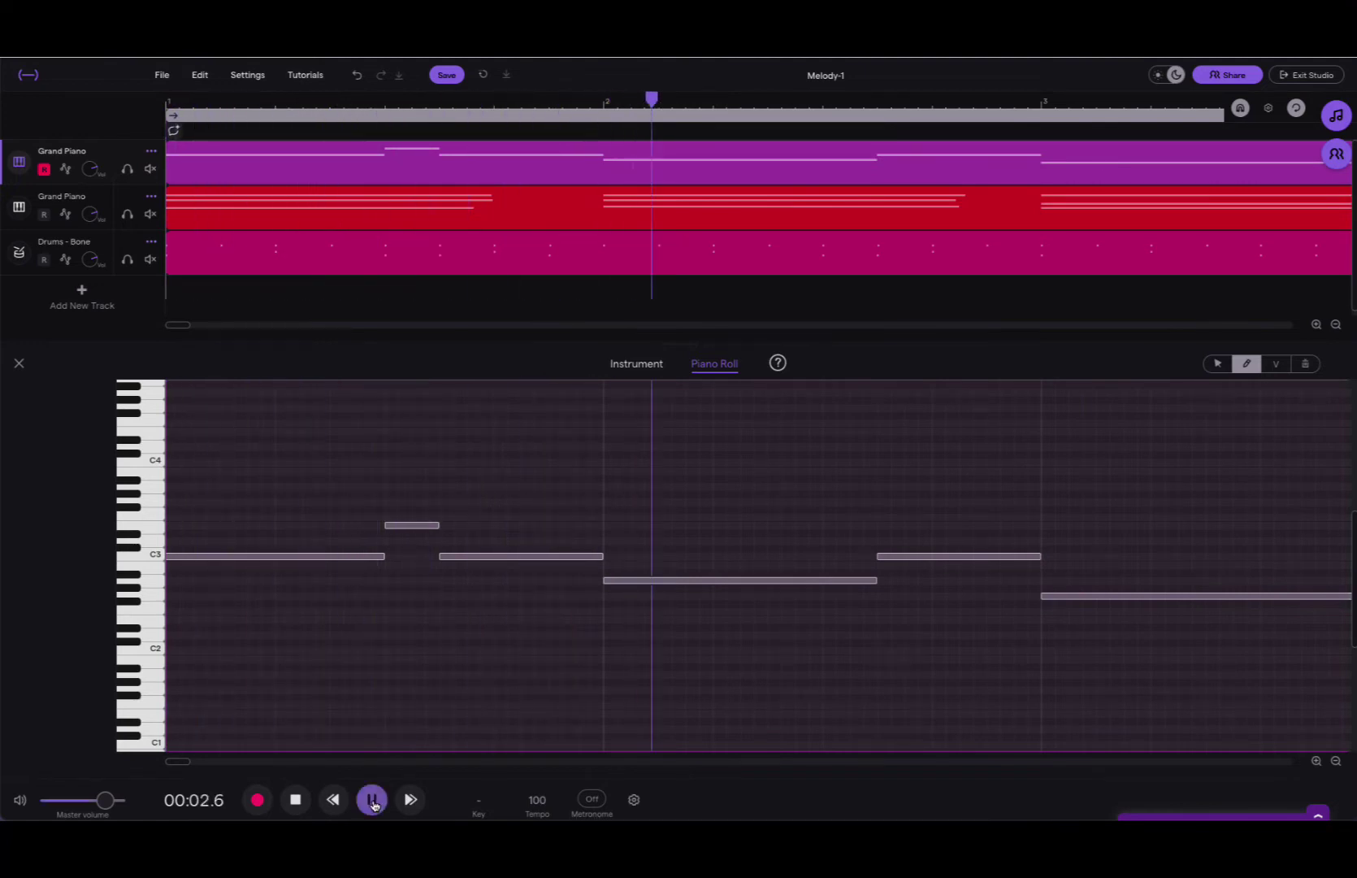
click(296, 801)
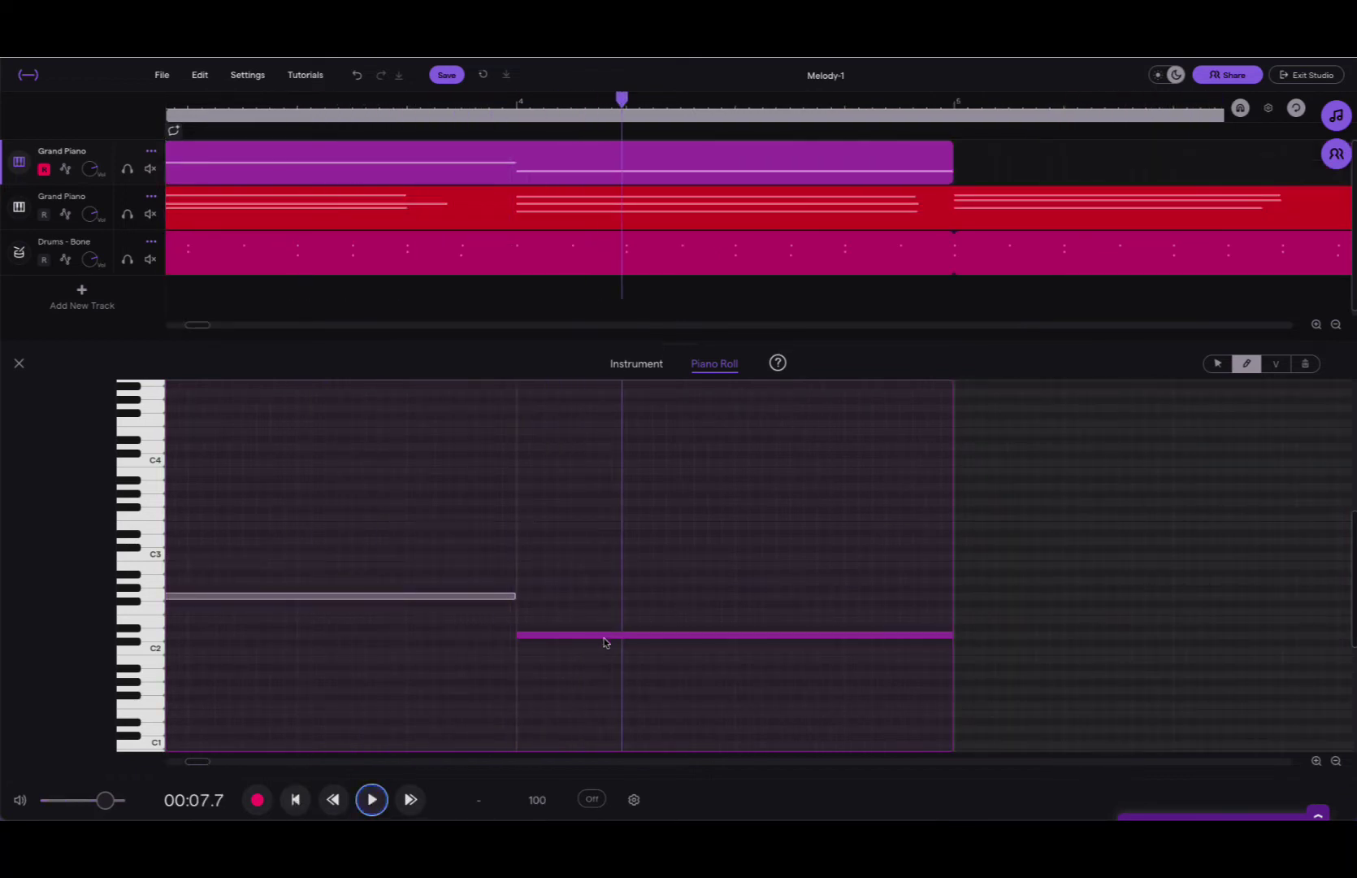
- Raise the whole-bar note in bar 4 to B2 and play the melody from the beginning
drag(604, 637, 611, 576)
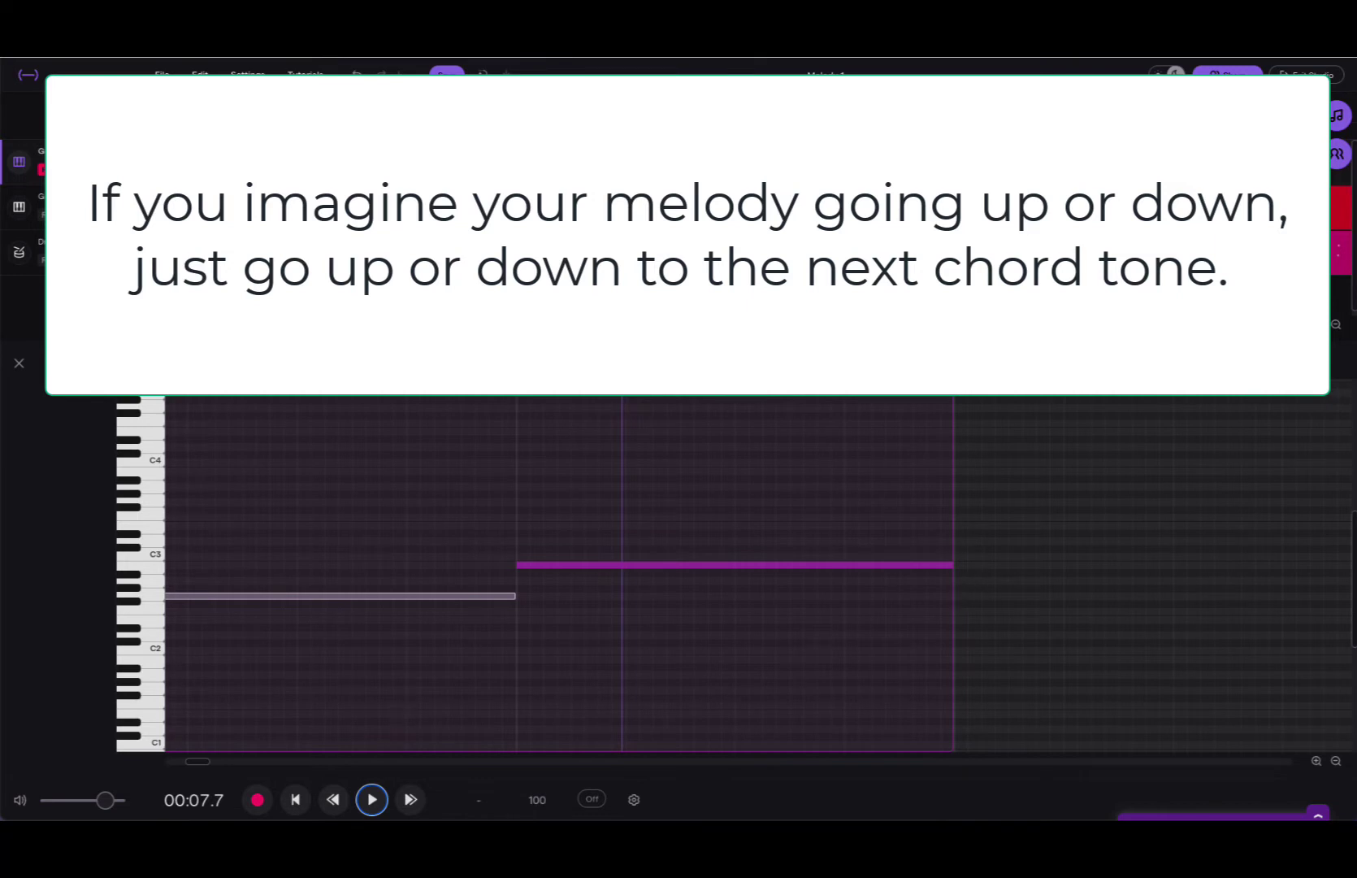
click(719, 567)
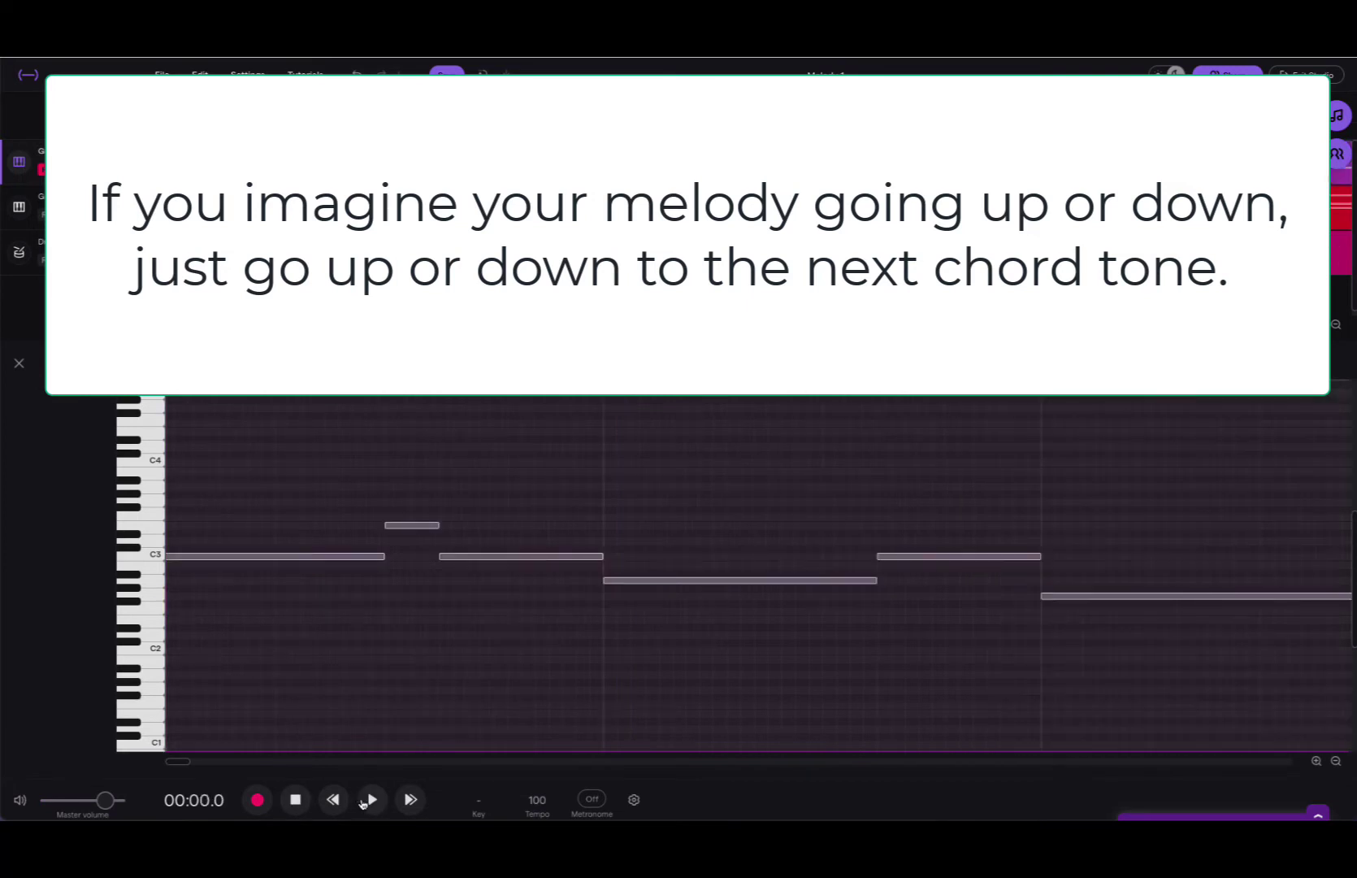
click(370, 800)
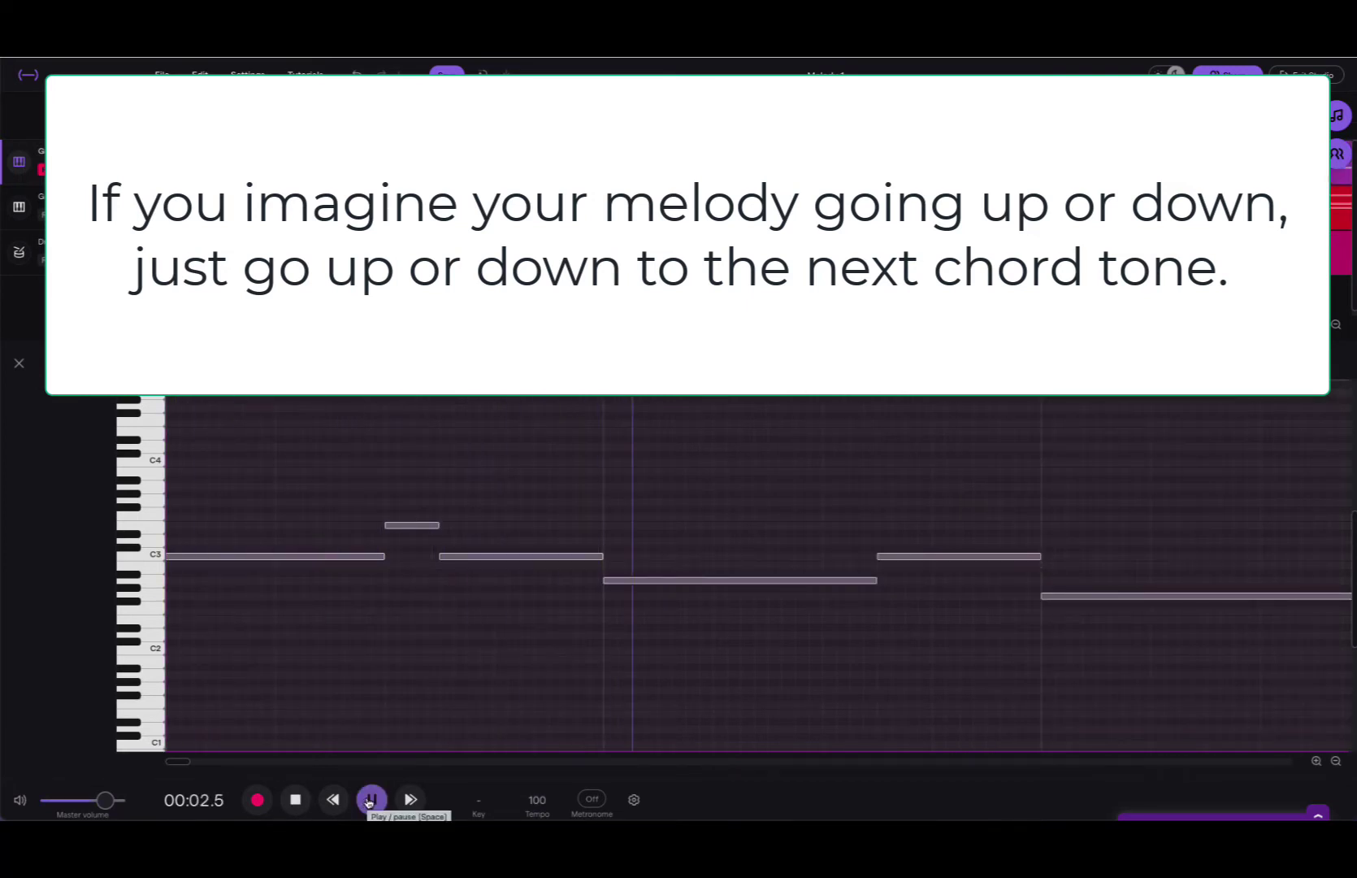
click(294, 802)
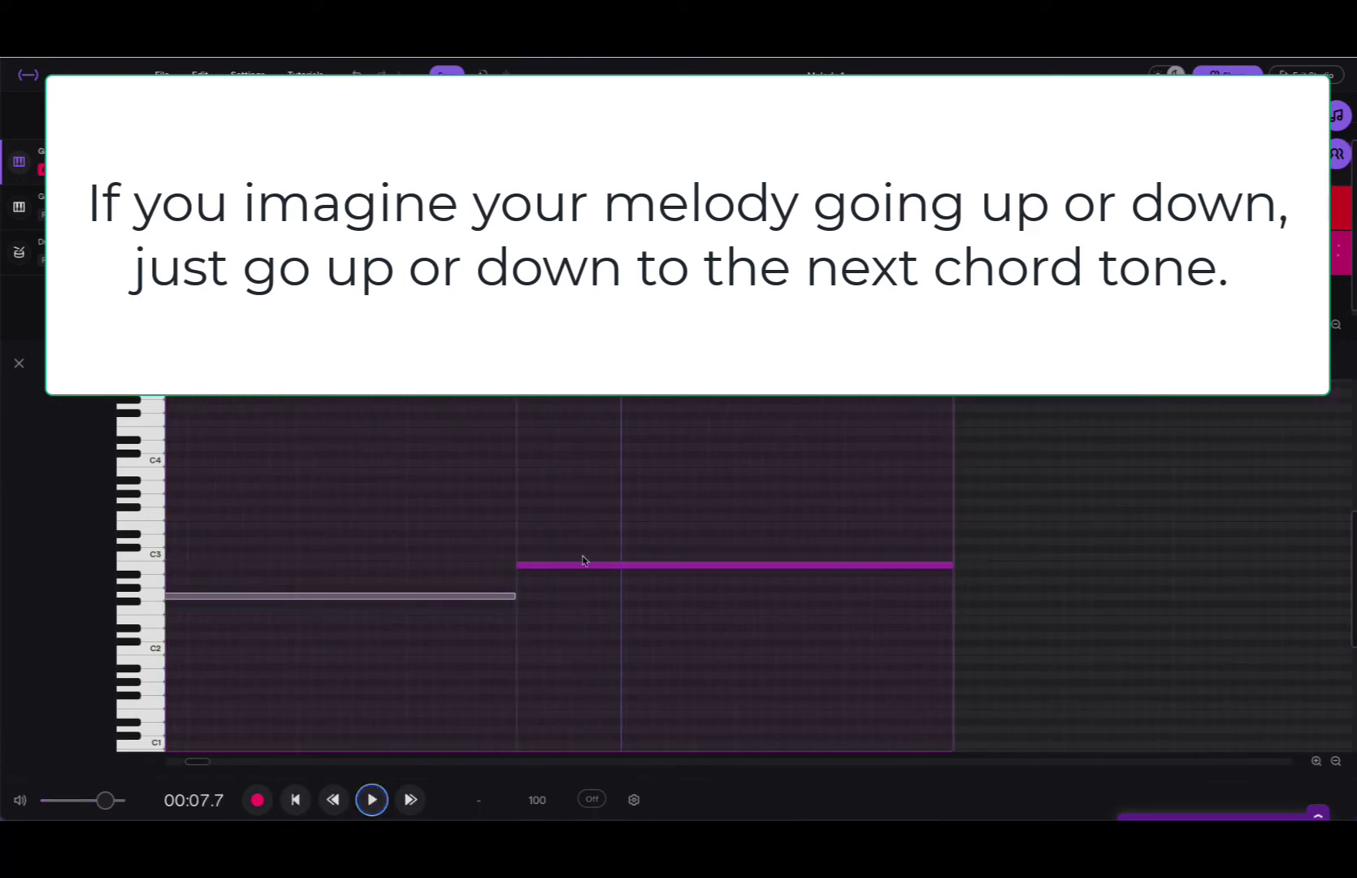
- Raise the whole-bar note in bar 4 to D3 and play the melody from the beginning into that bar
drag(579, 568, 577, 547)
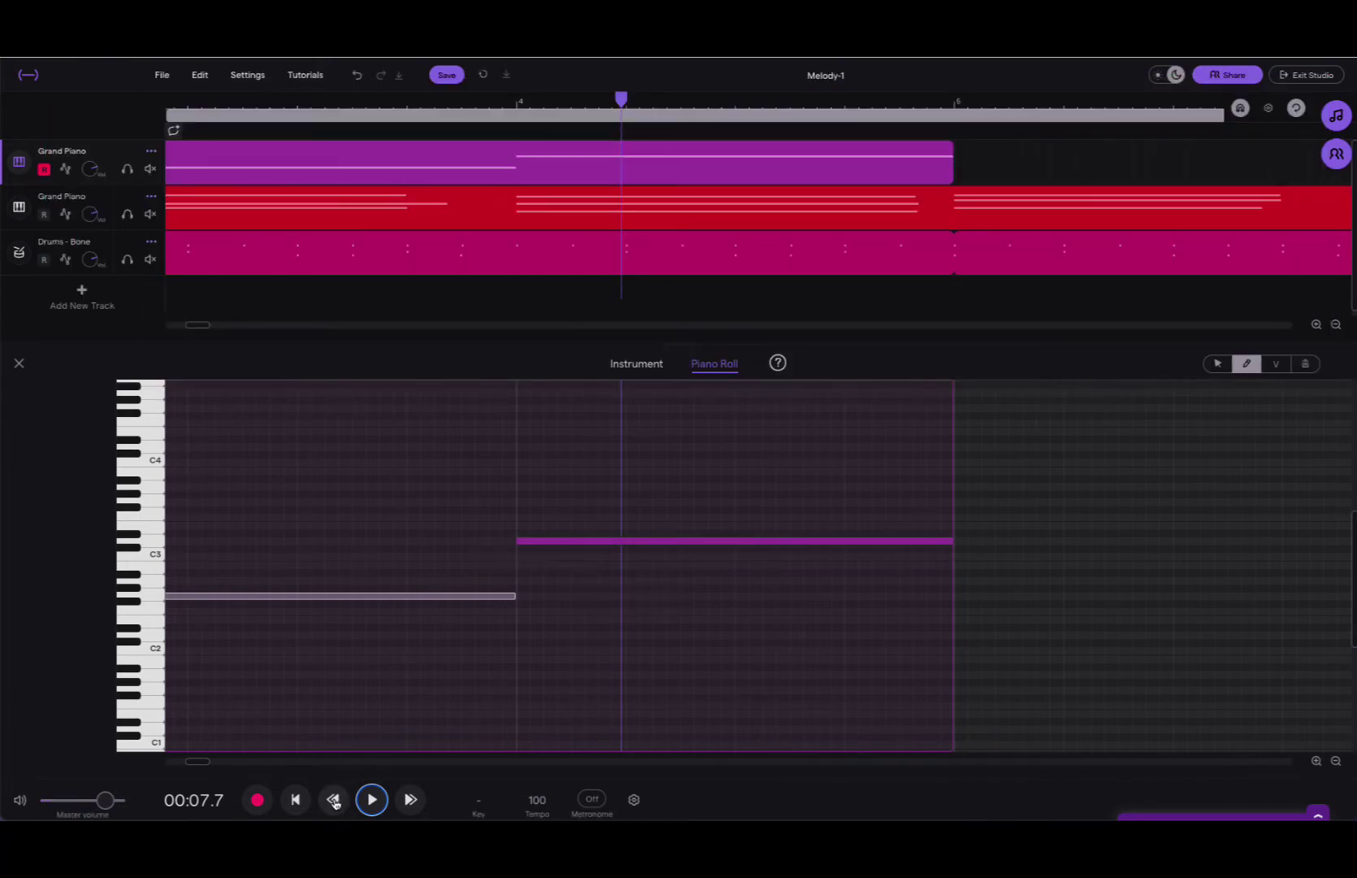
click(299, 801)
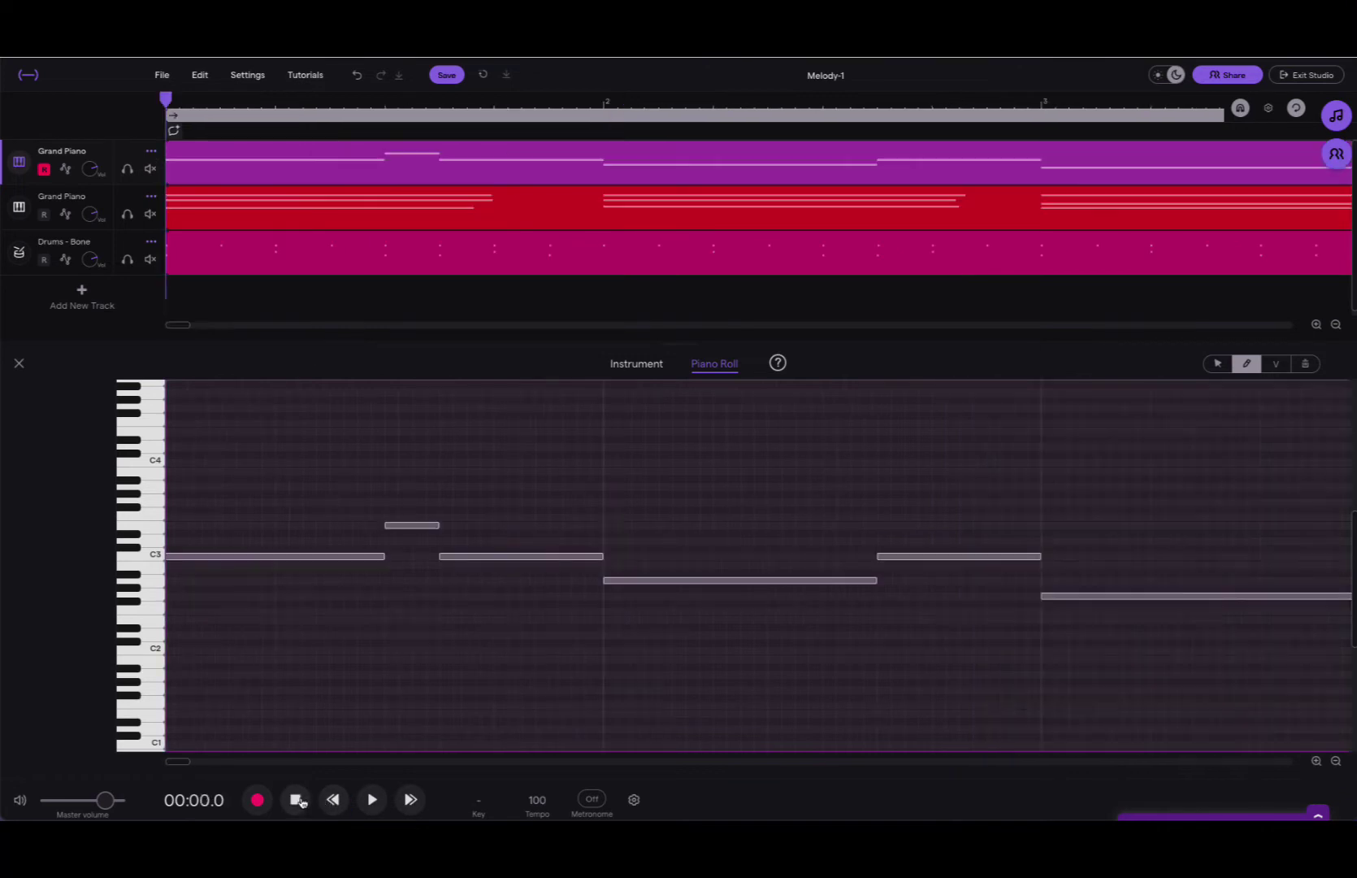
click(373, 800)
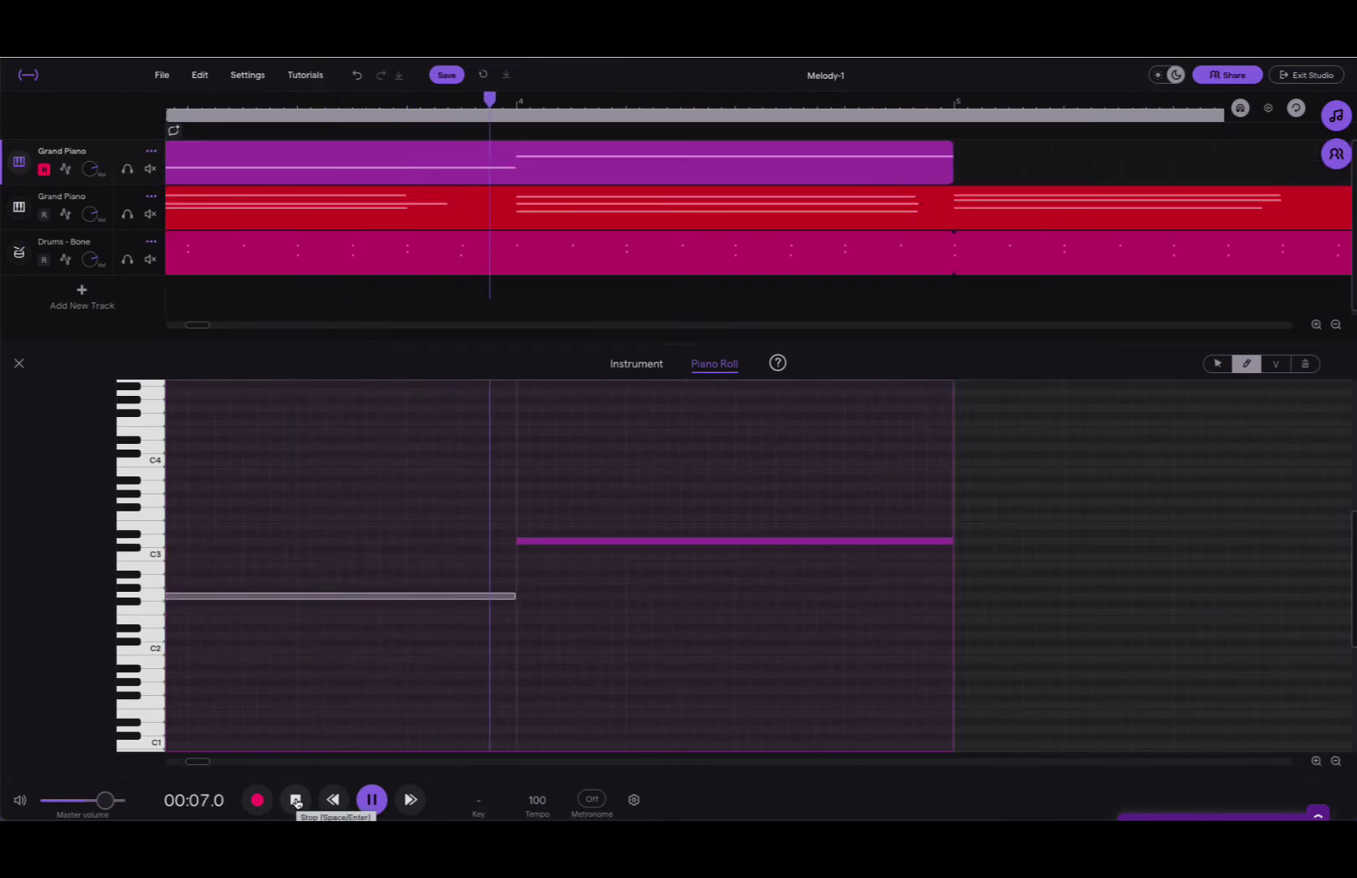
key(space)
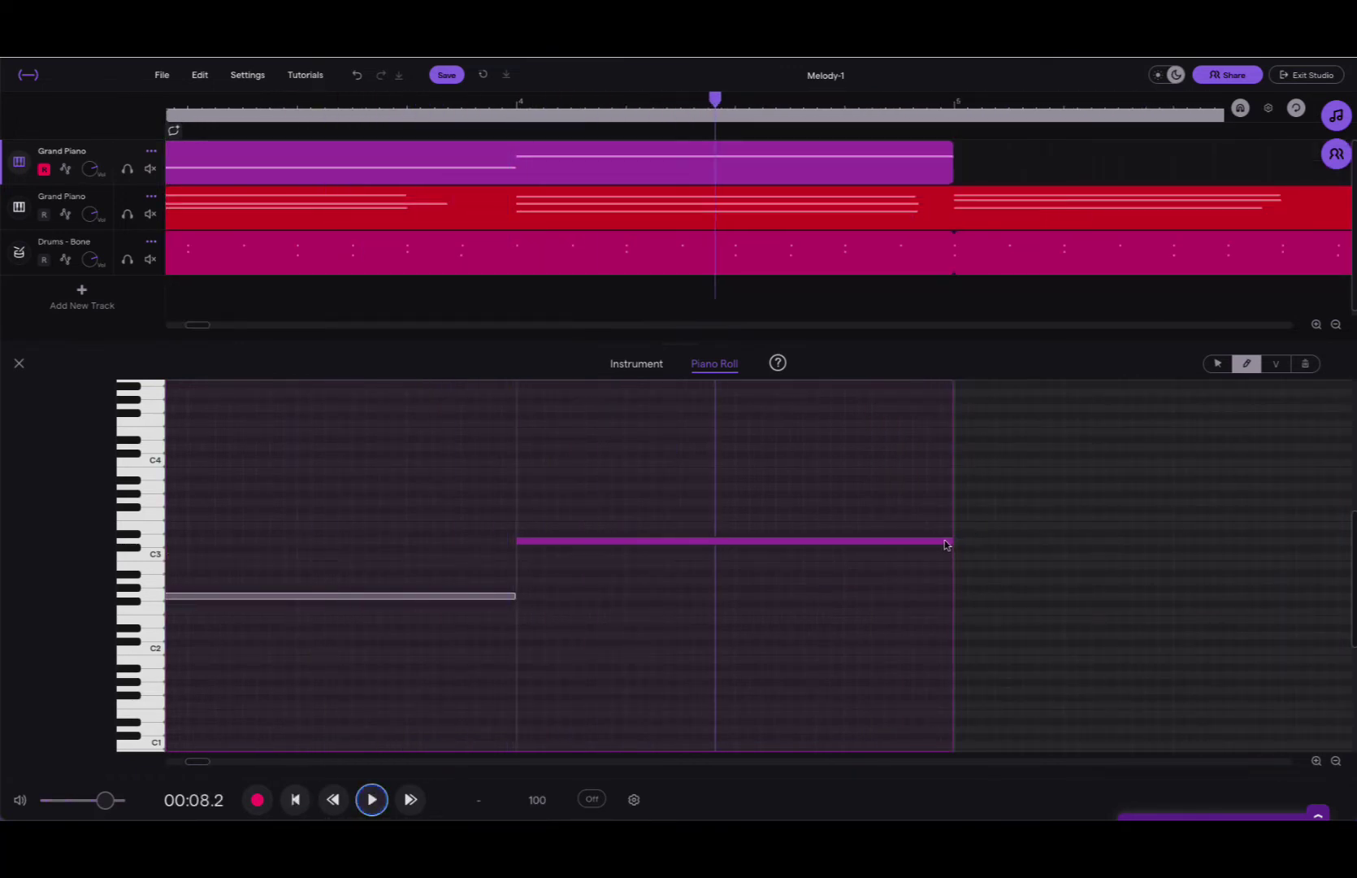
- Divide bar 4 into a half-bar D3 followed by a half-bar B2, and play all four bars from the beginning
drag(951, 540, 732, 539)
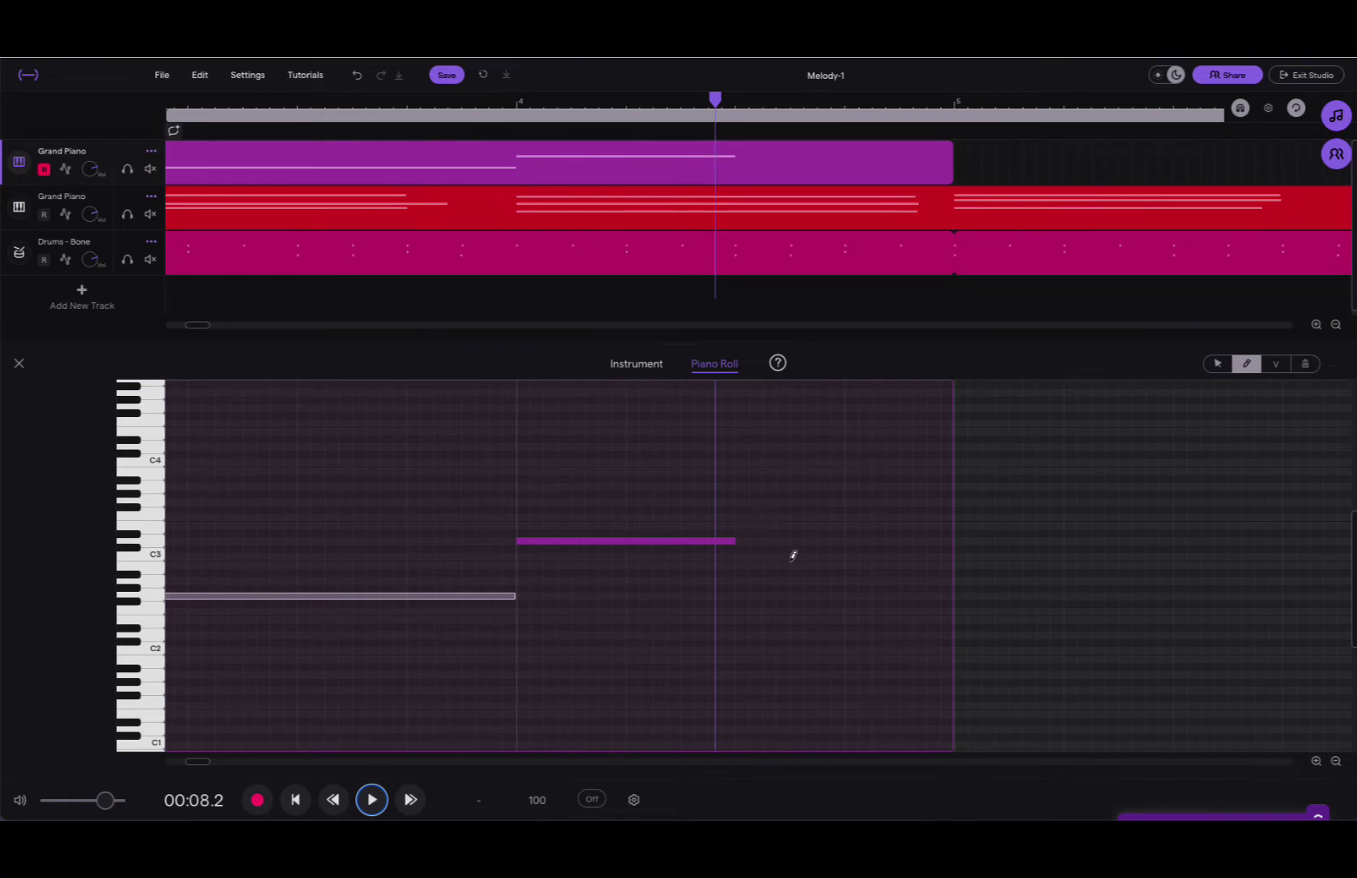
click(744, 565)
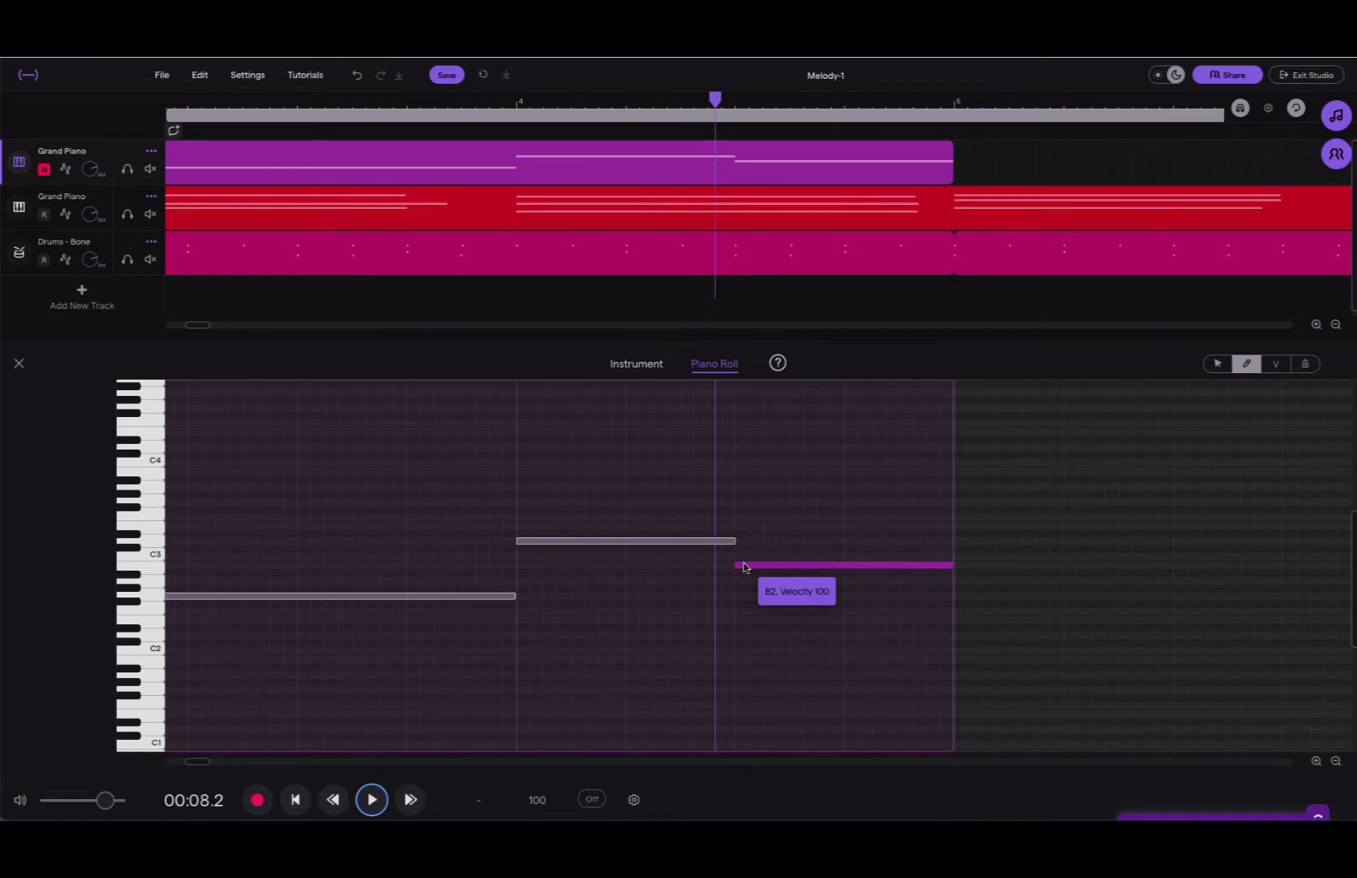
click(296, 800)
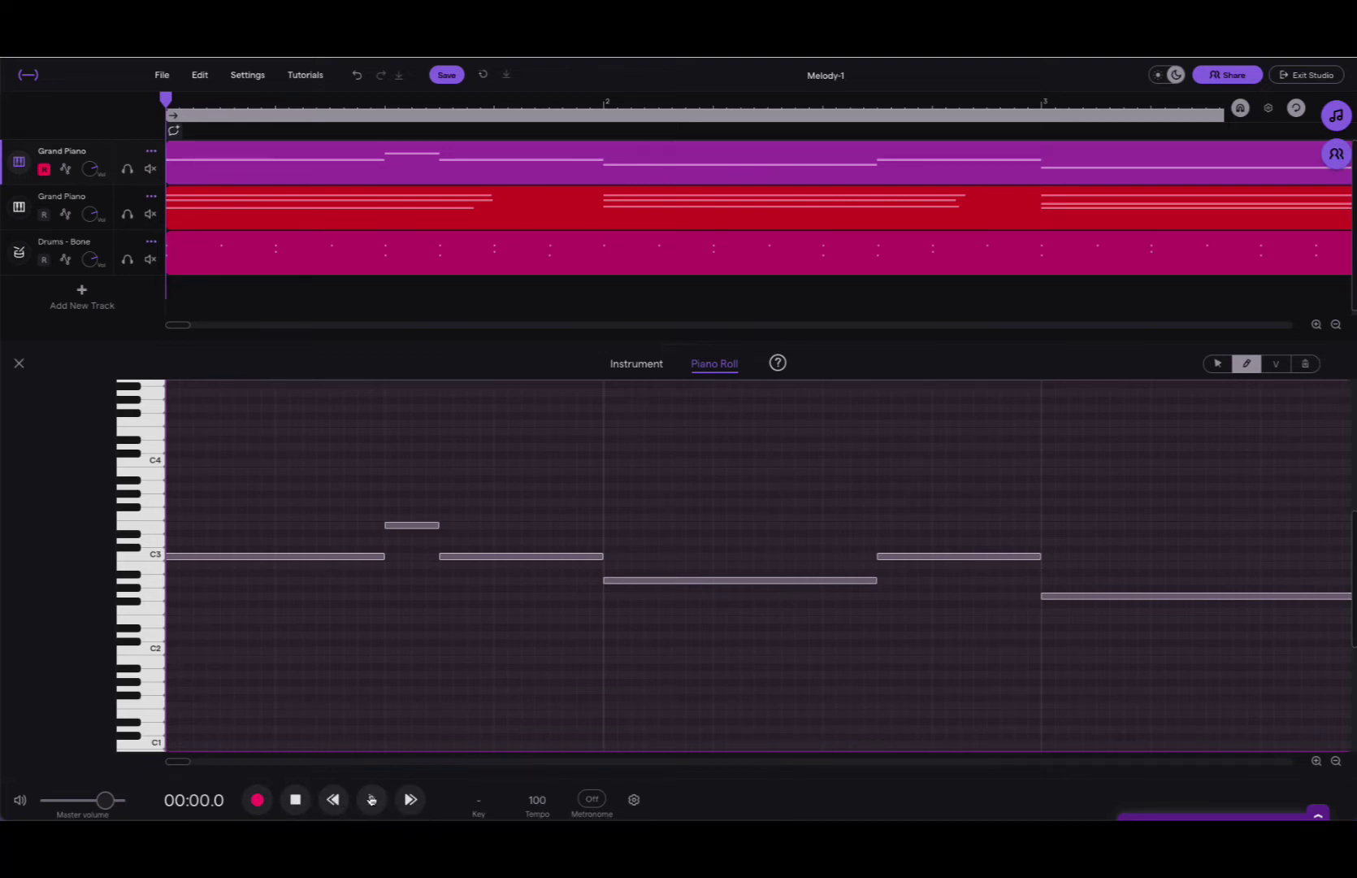
click(372, 800)
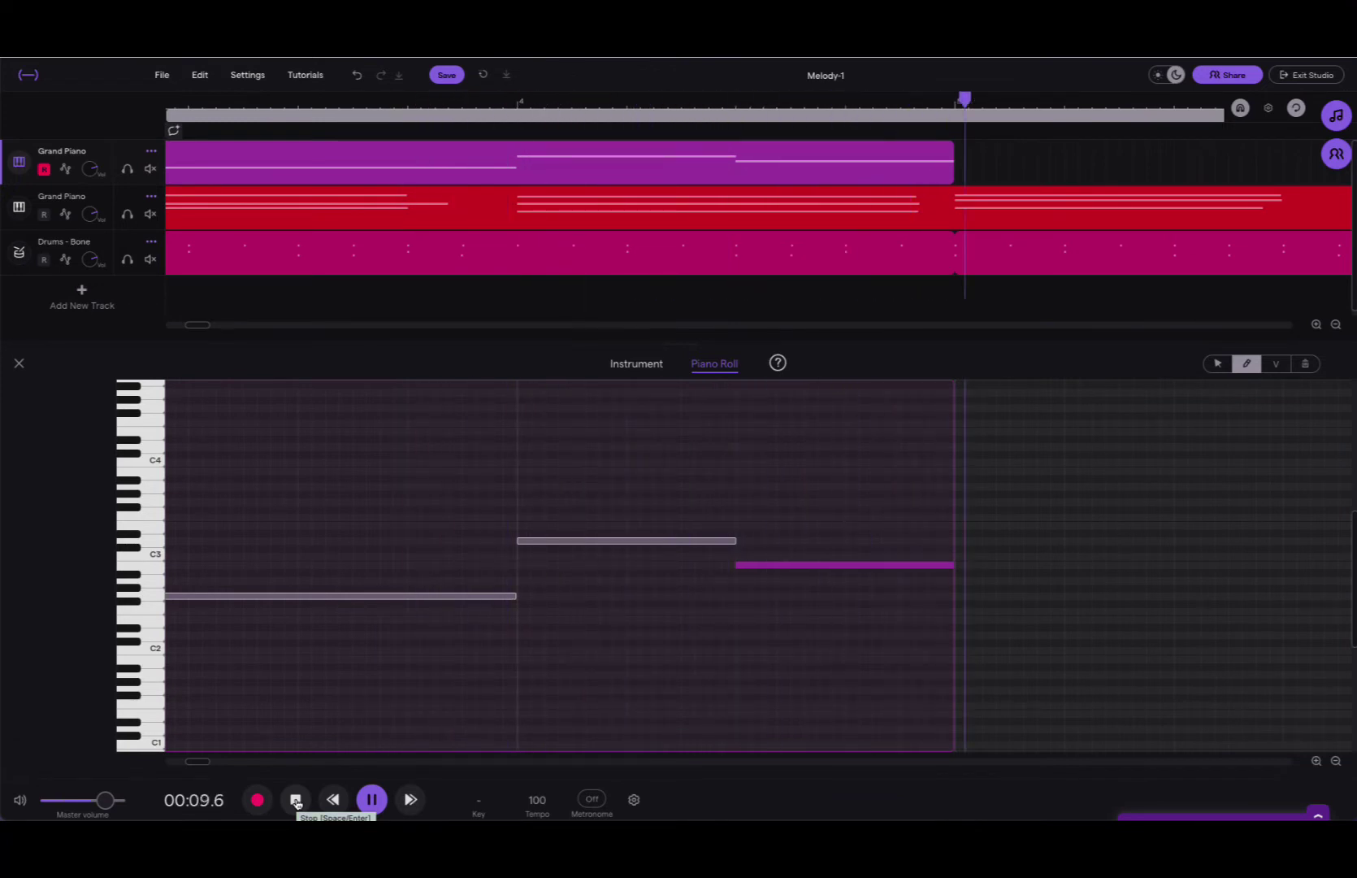
click(296, 801)
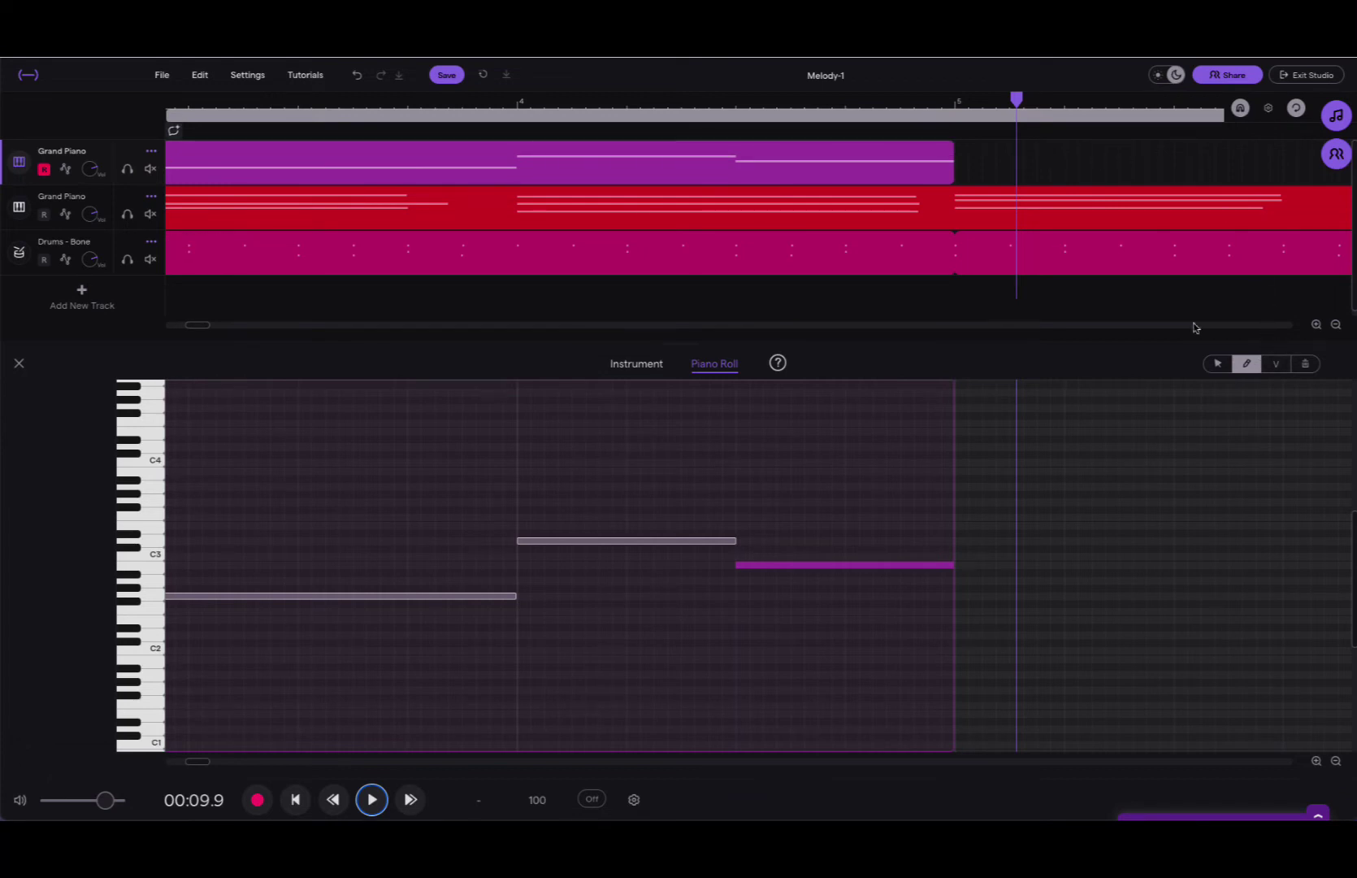
- Copy the four-bar melody region and paste it on the same track at the start of bar 5
click(1336, 324)
click(1336, 325)
click(1336, 324)
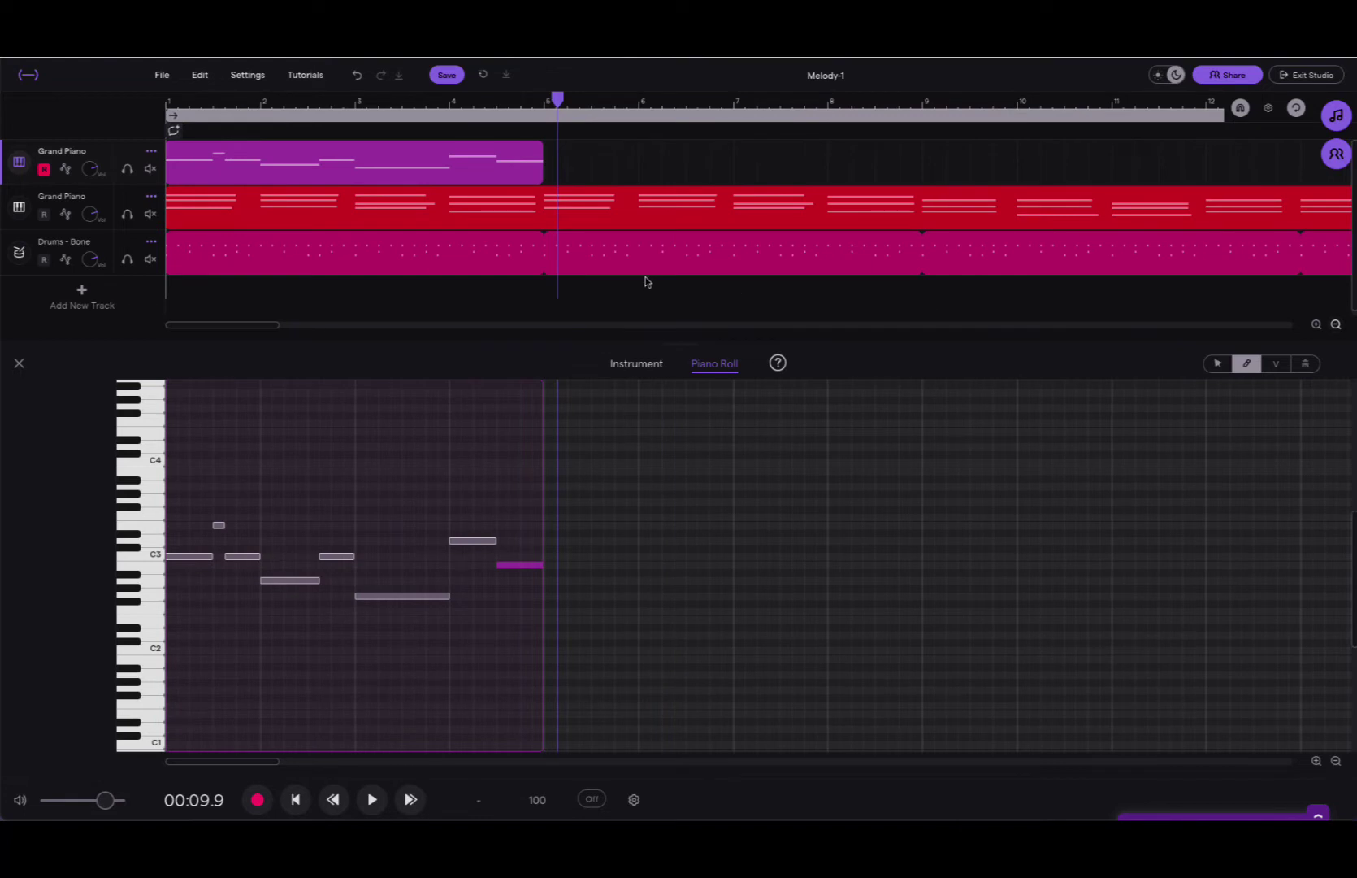
mouse_move(354, 161)
click(650, 171)
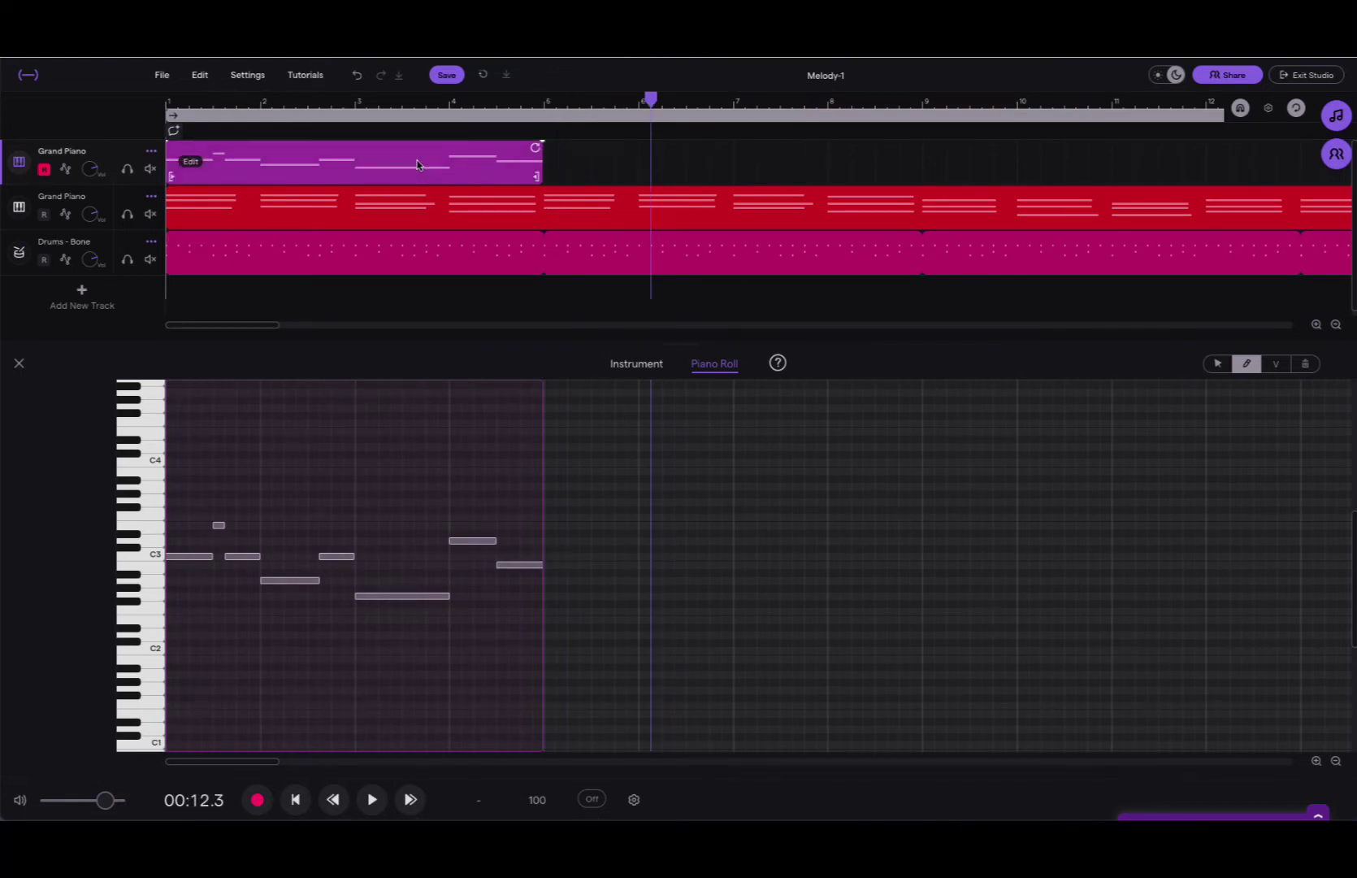
click(201, 76)
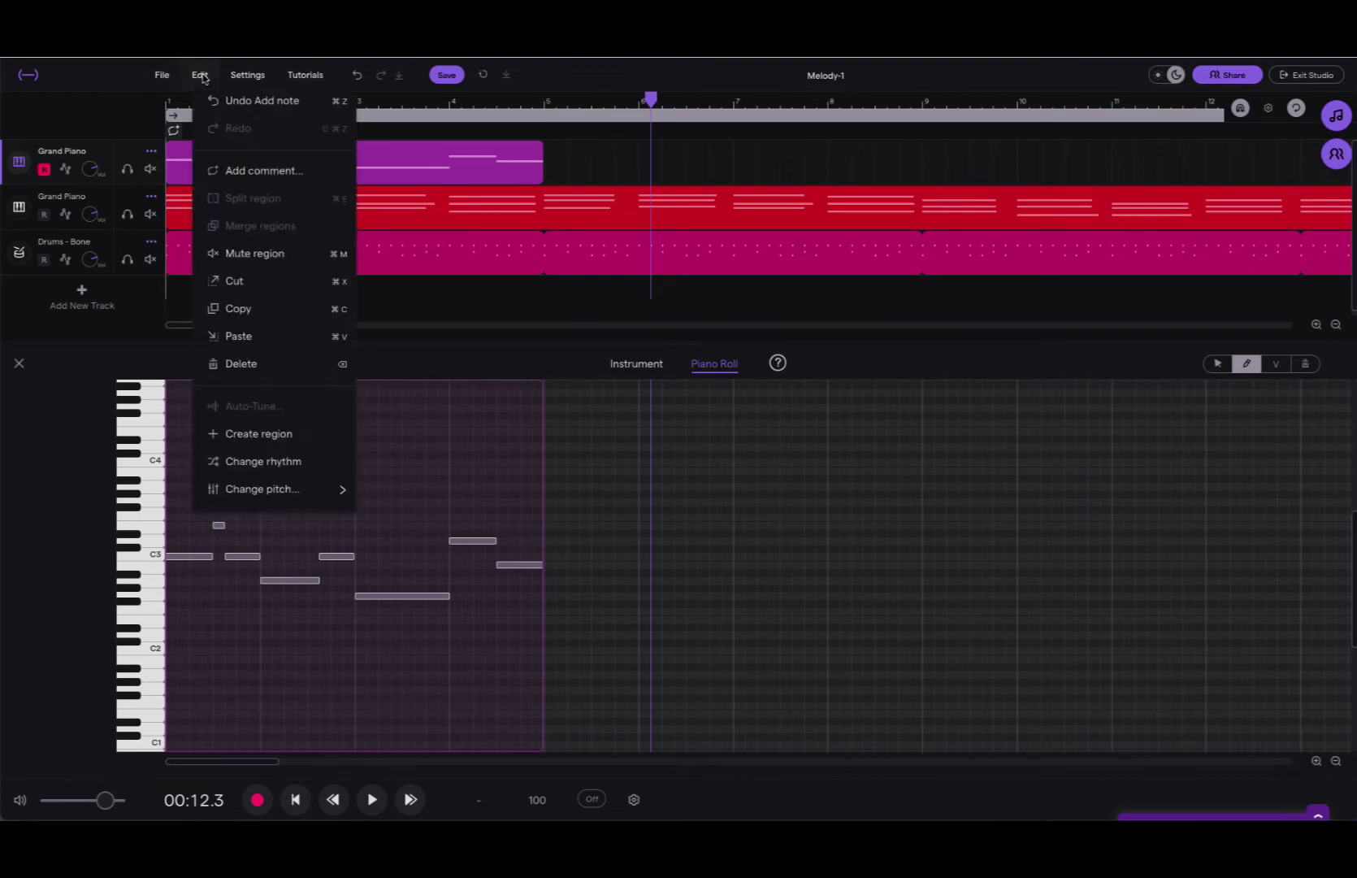
click(237, 308)
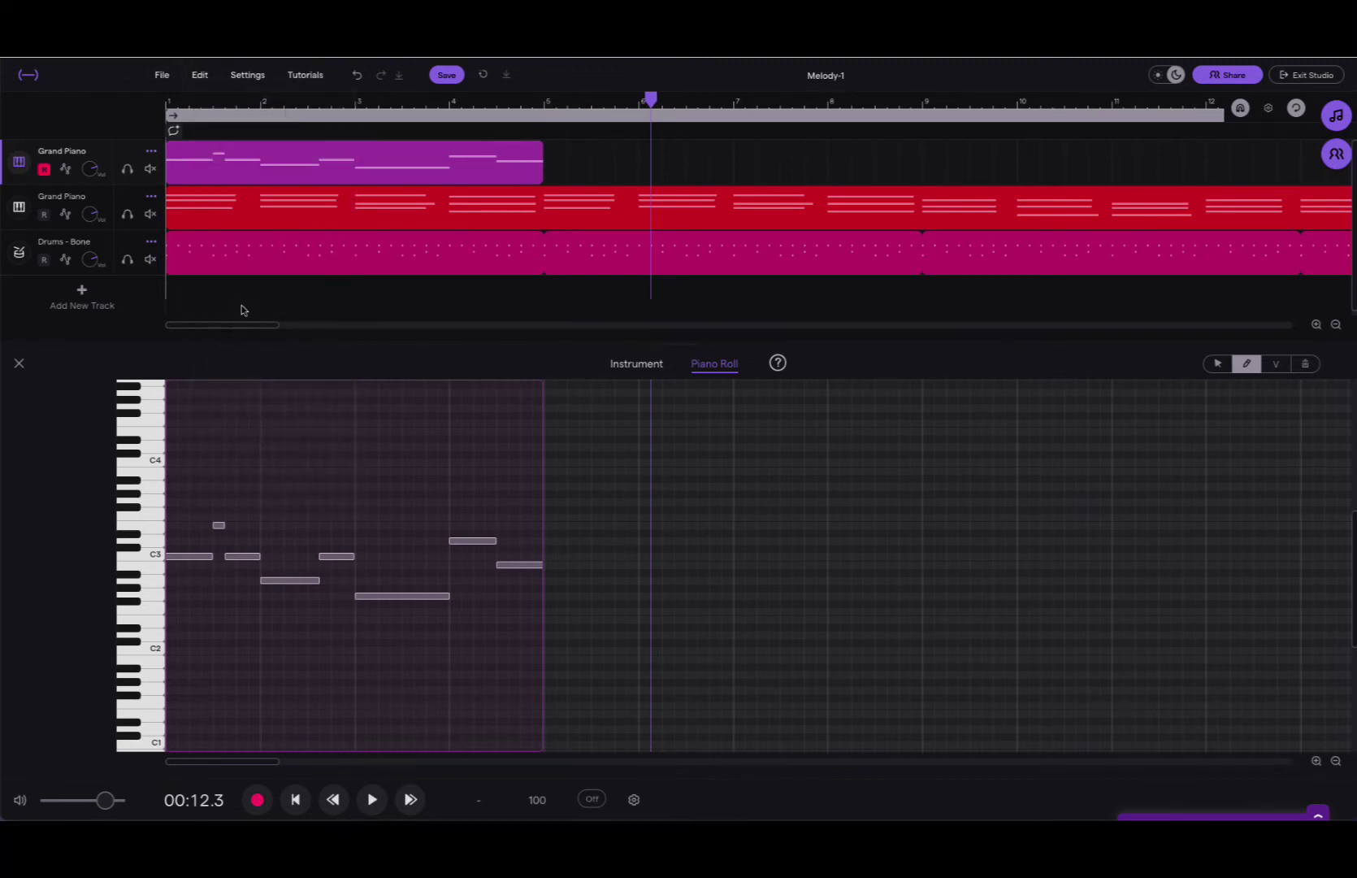
drag(662, 101, 550, 99)
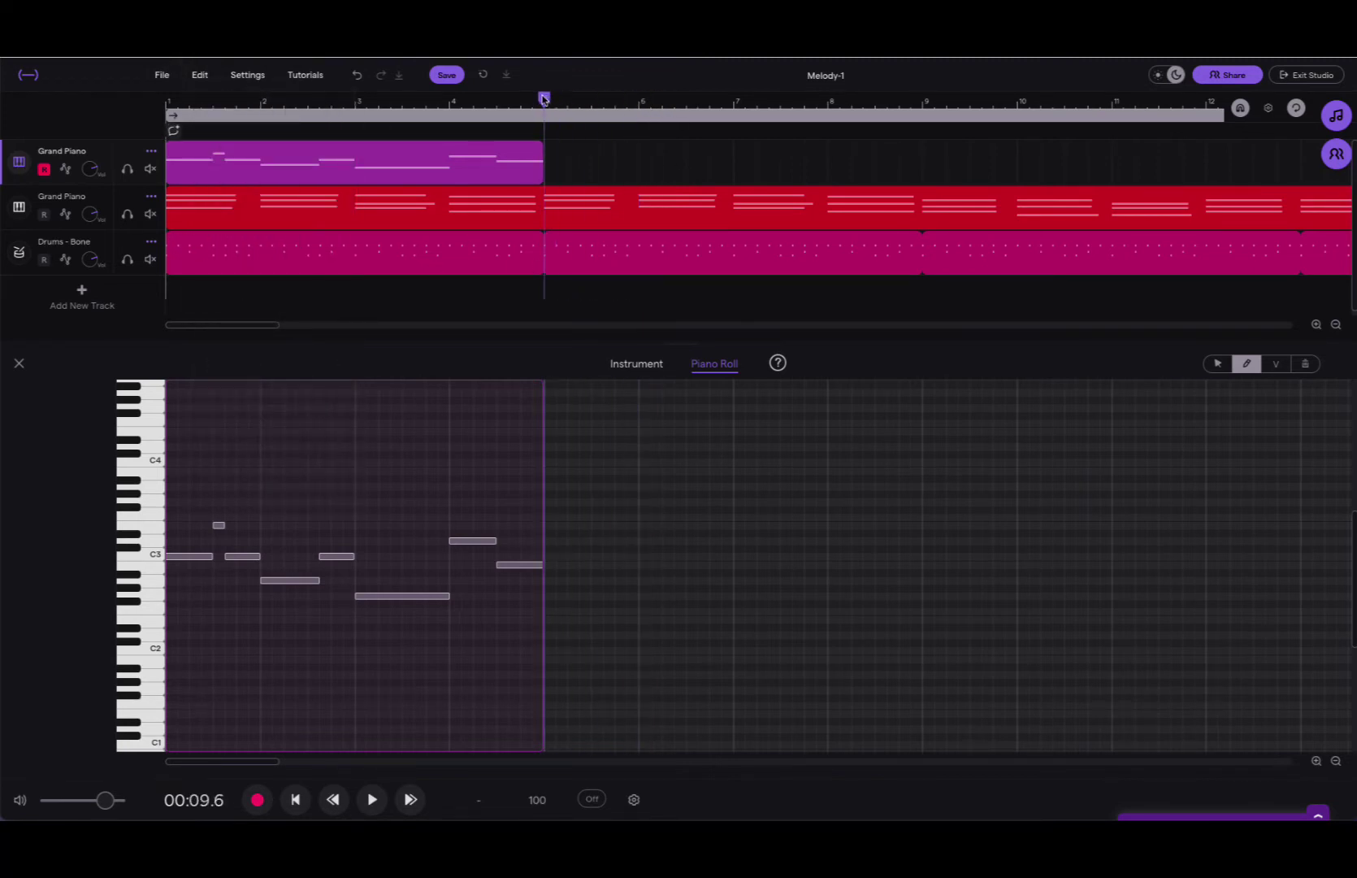
key(ctrl+v)
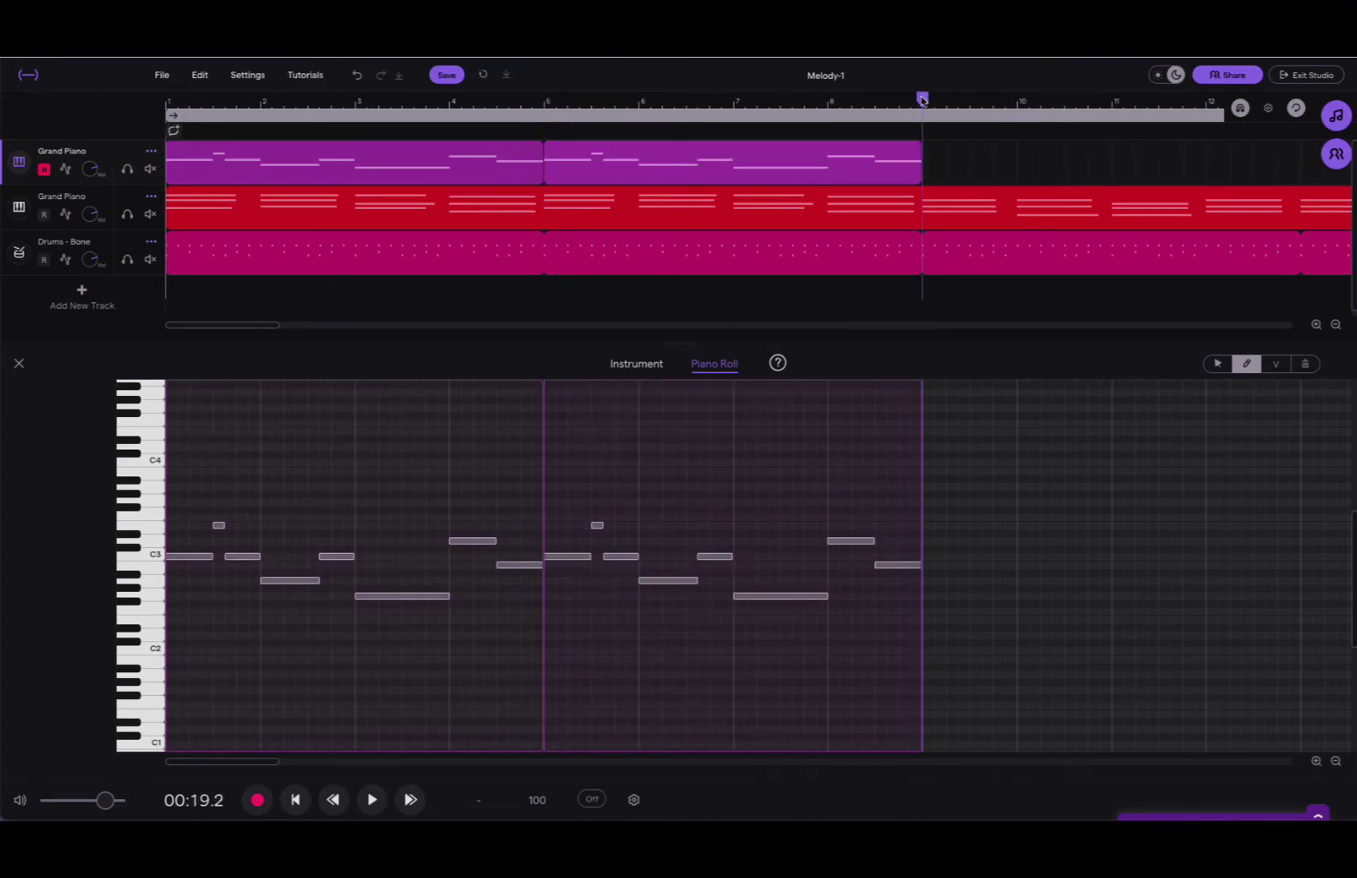
- Play the melody from the beginning through its repeat in bars 5 to 8
drag(922, 99, 46, 308)
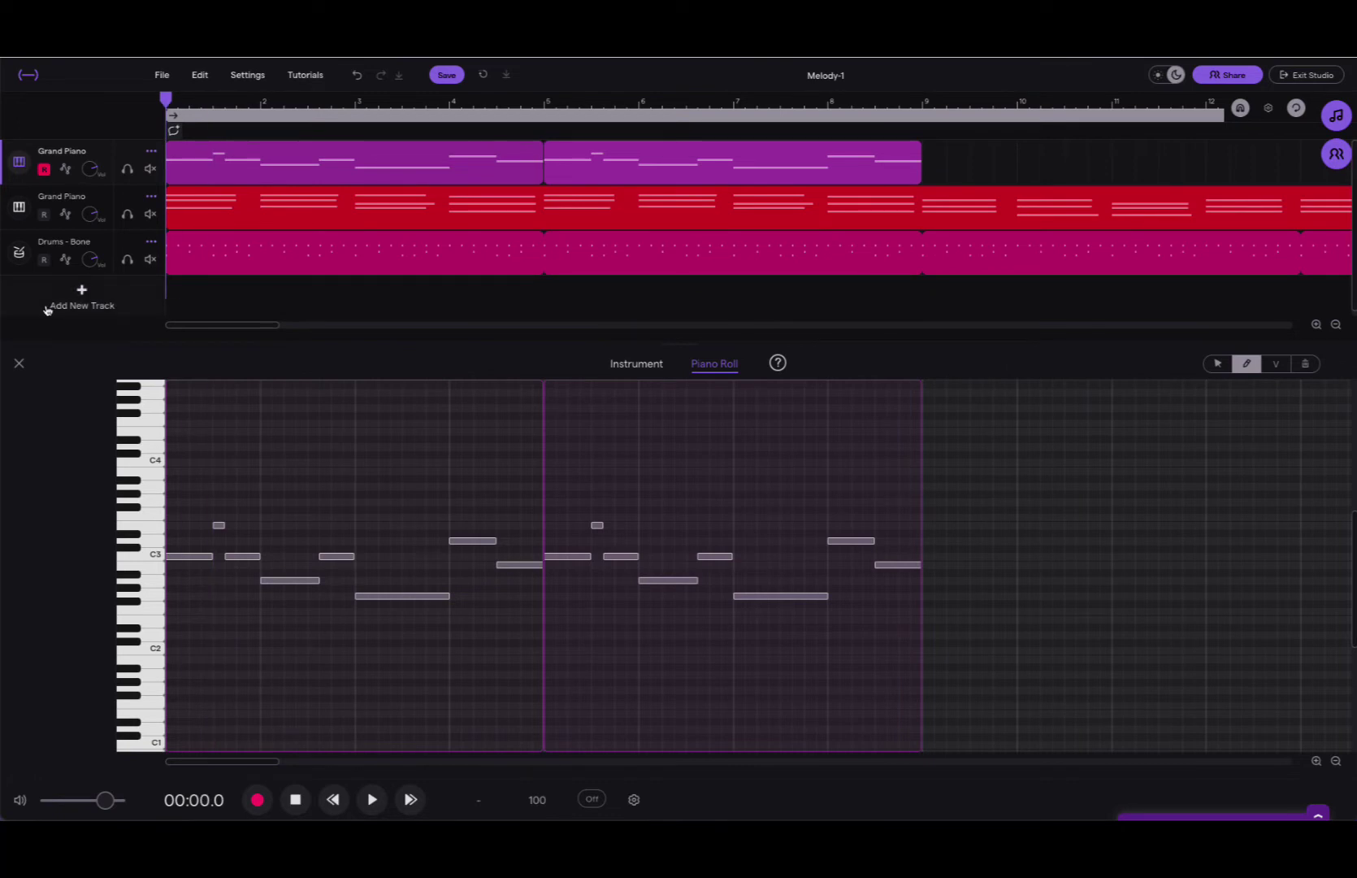
click(372, 801)
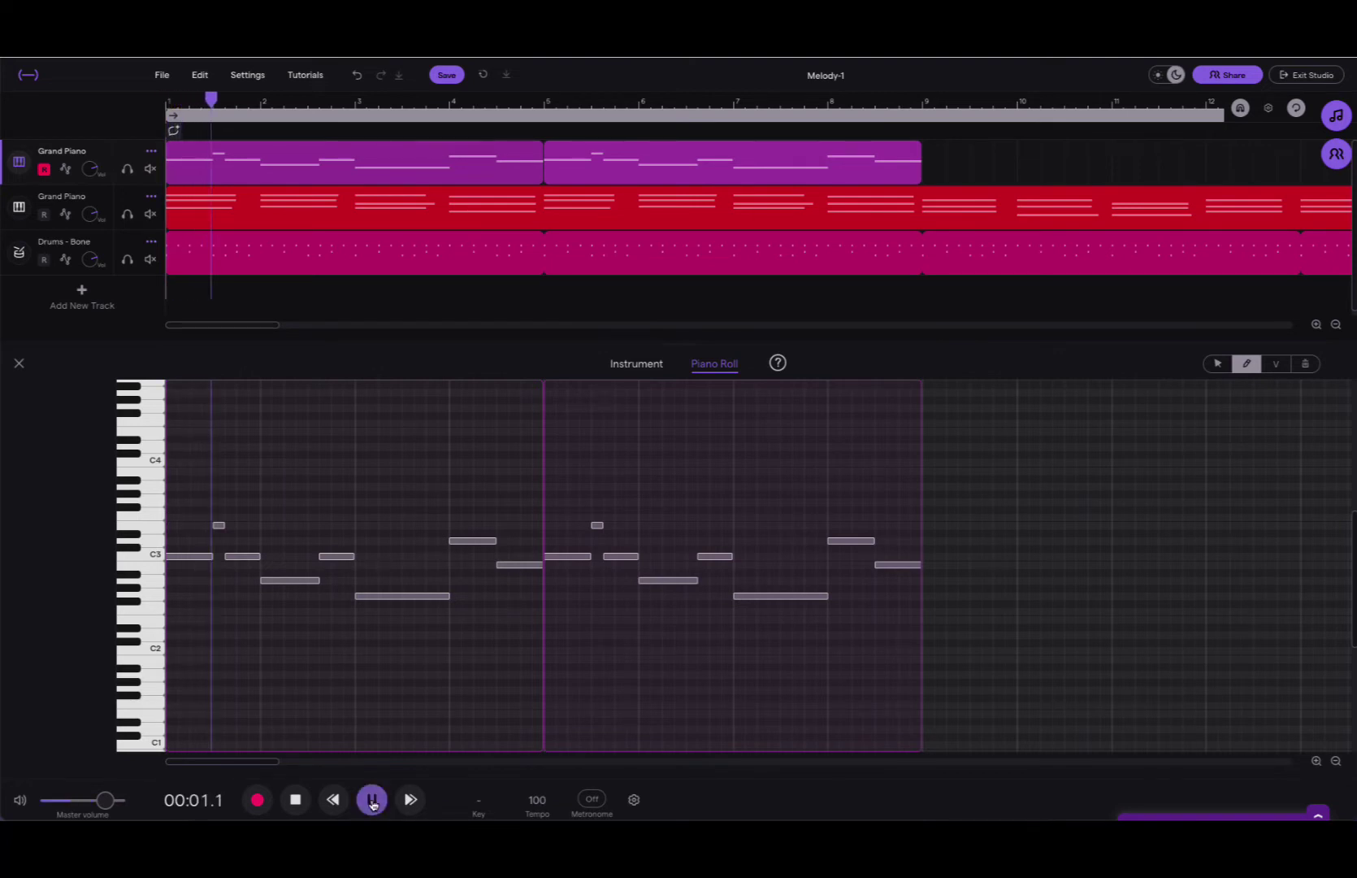
click(297, 802)
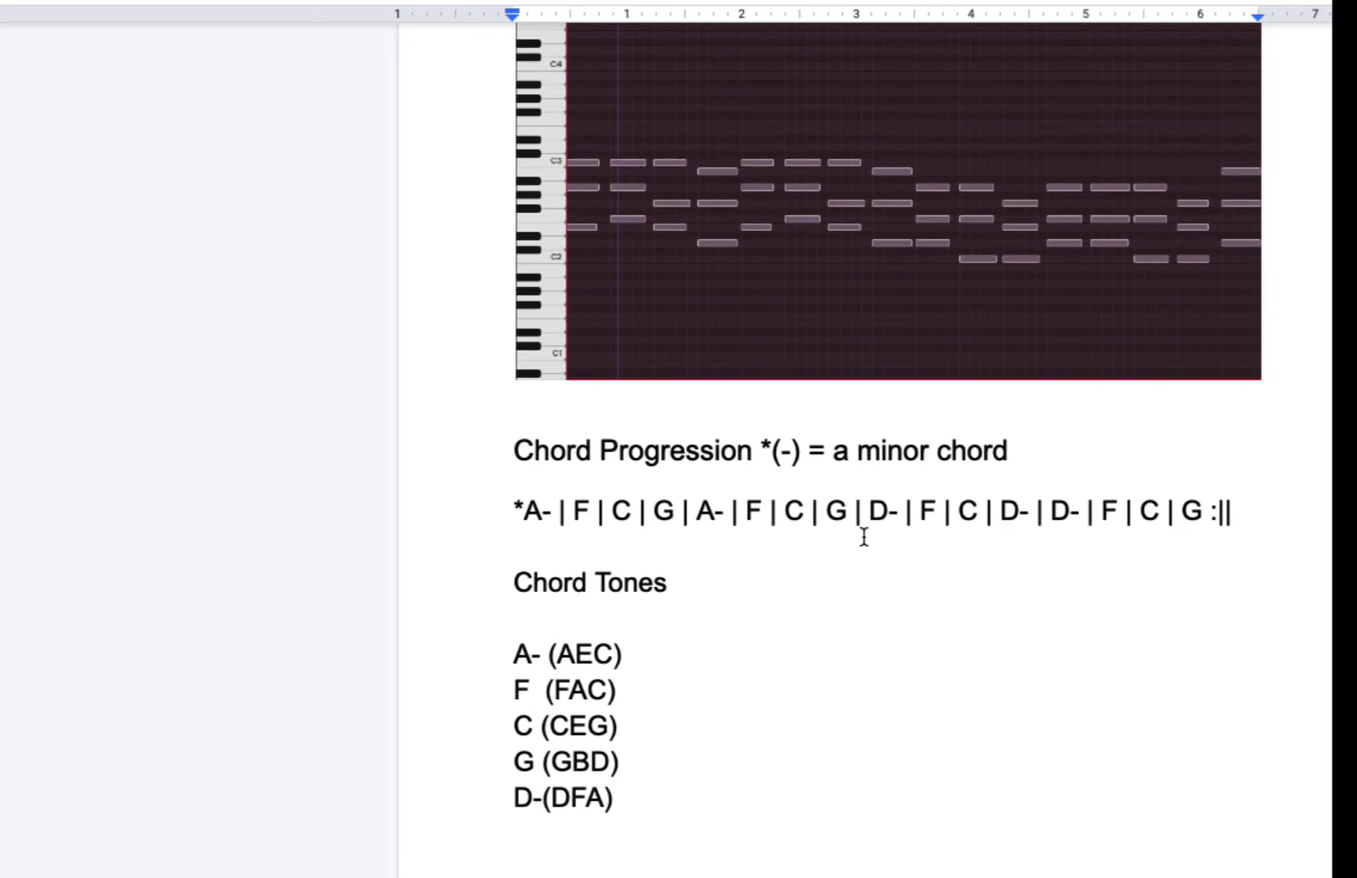
- Switch to the Google Docs document, add a double bar line before the first D- chord, and review the D- chord tones
text(|)
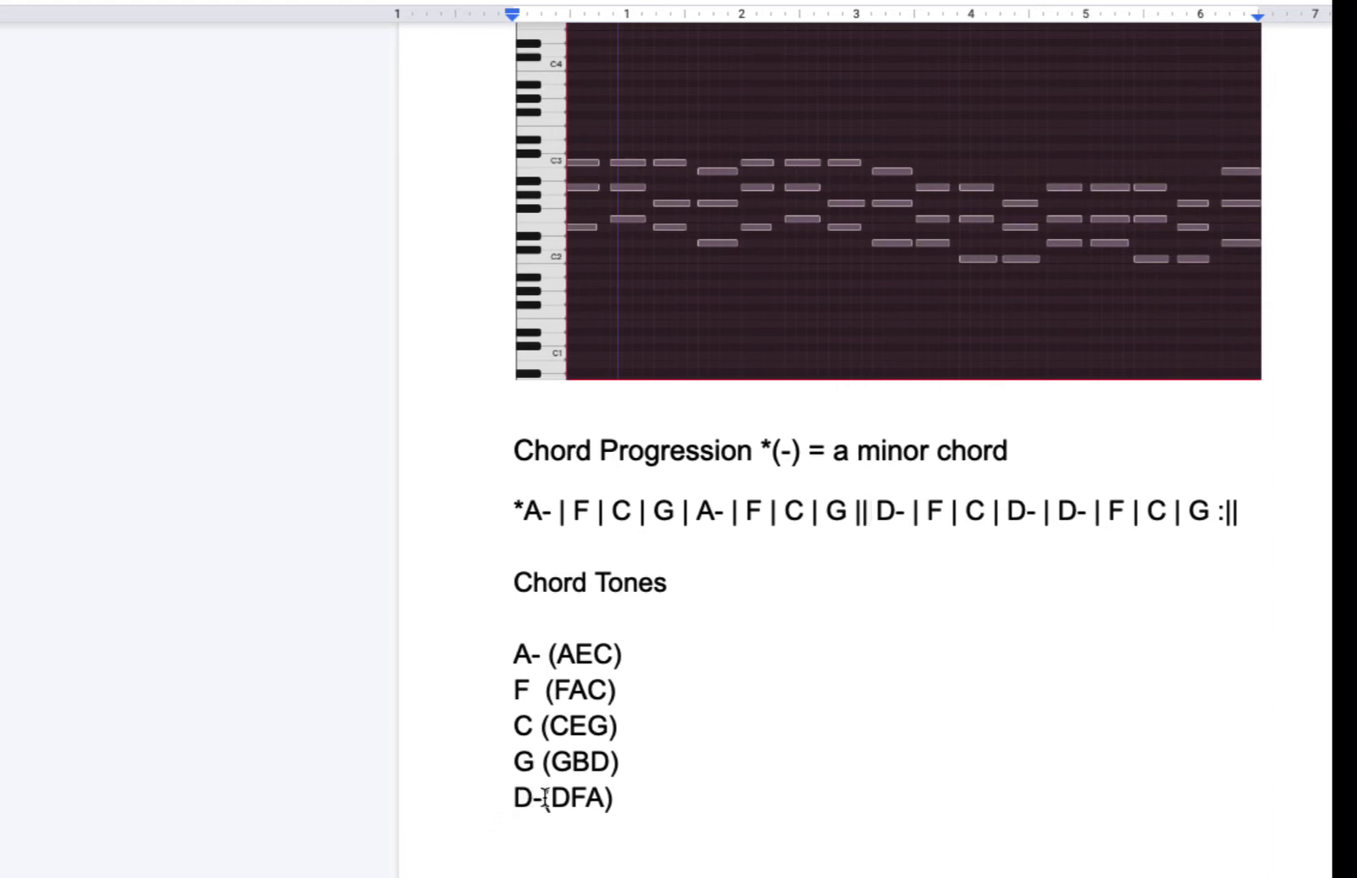
drag(550, 797, 605, 799)
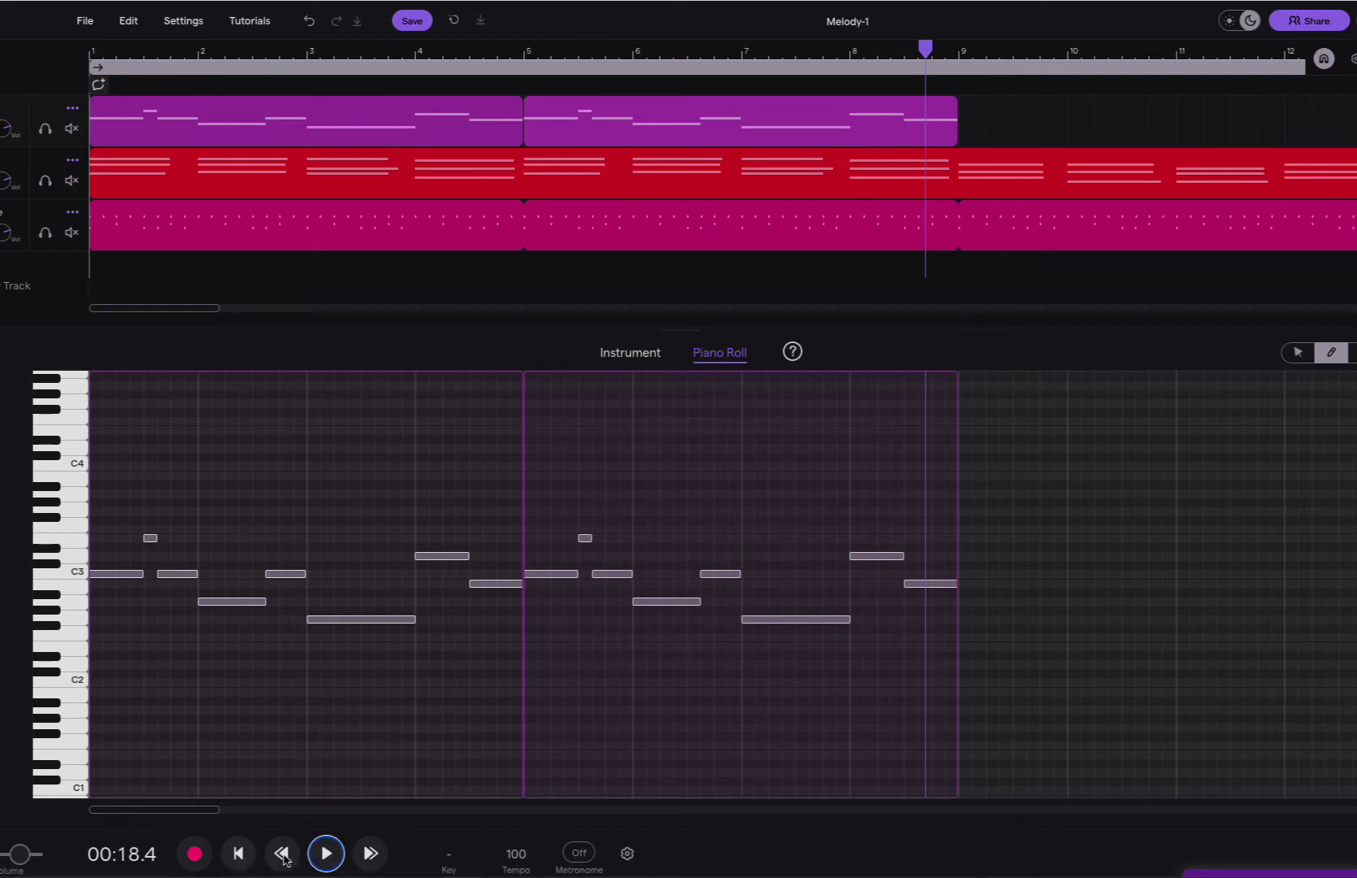
- Return to the piano roll and play the eight-bar melody from the beginning into the start of bar 9
click(323, 855)
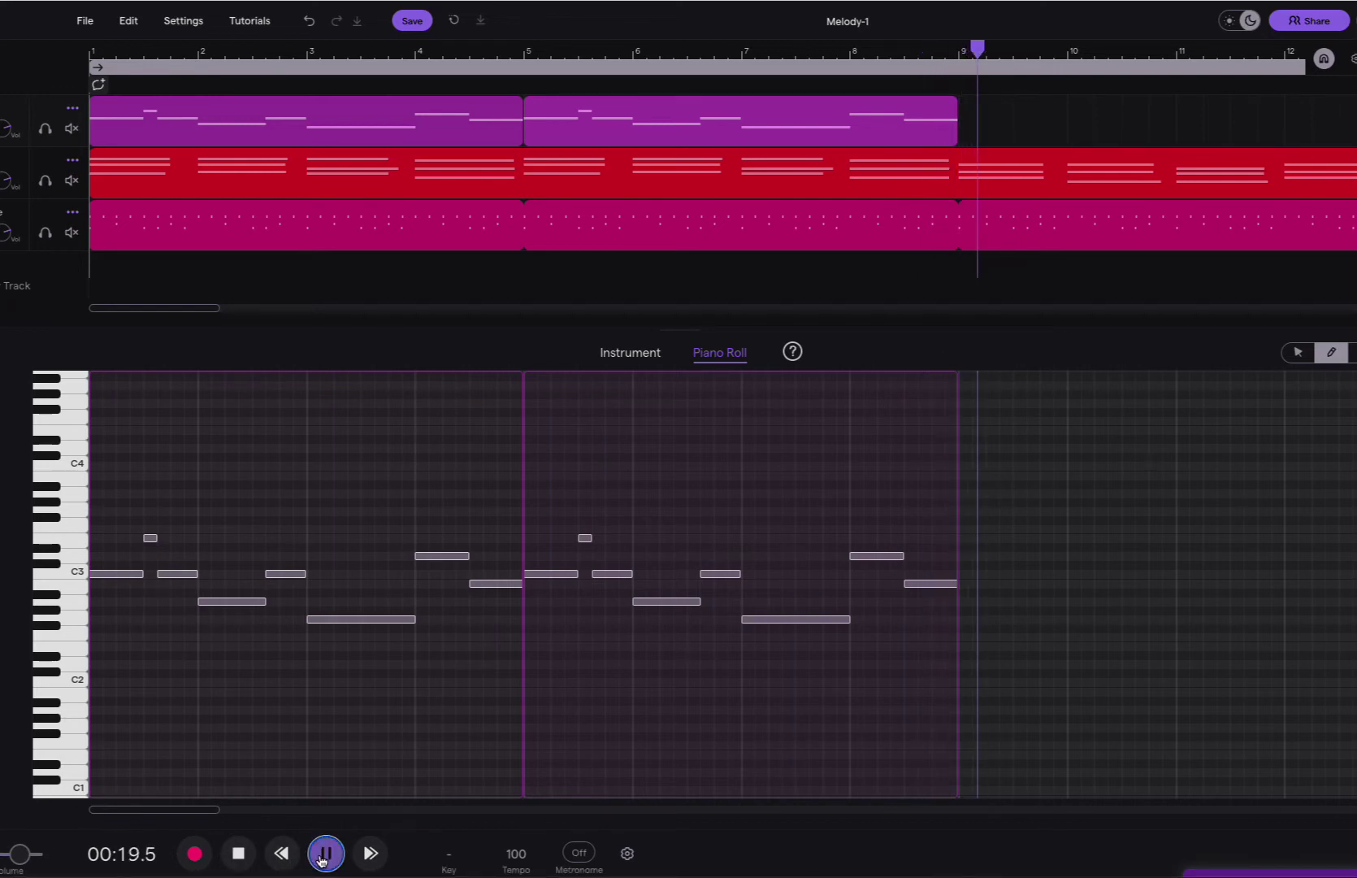
click(240, 855)
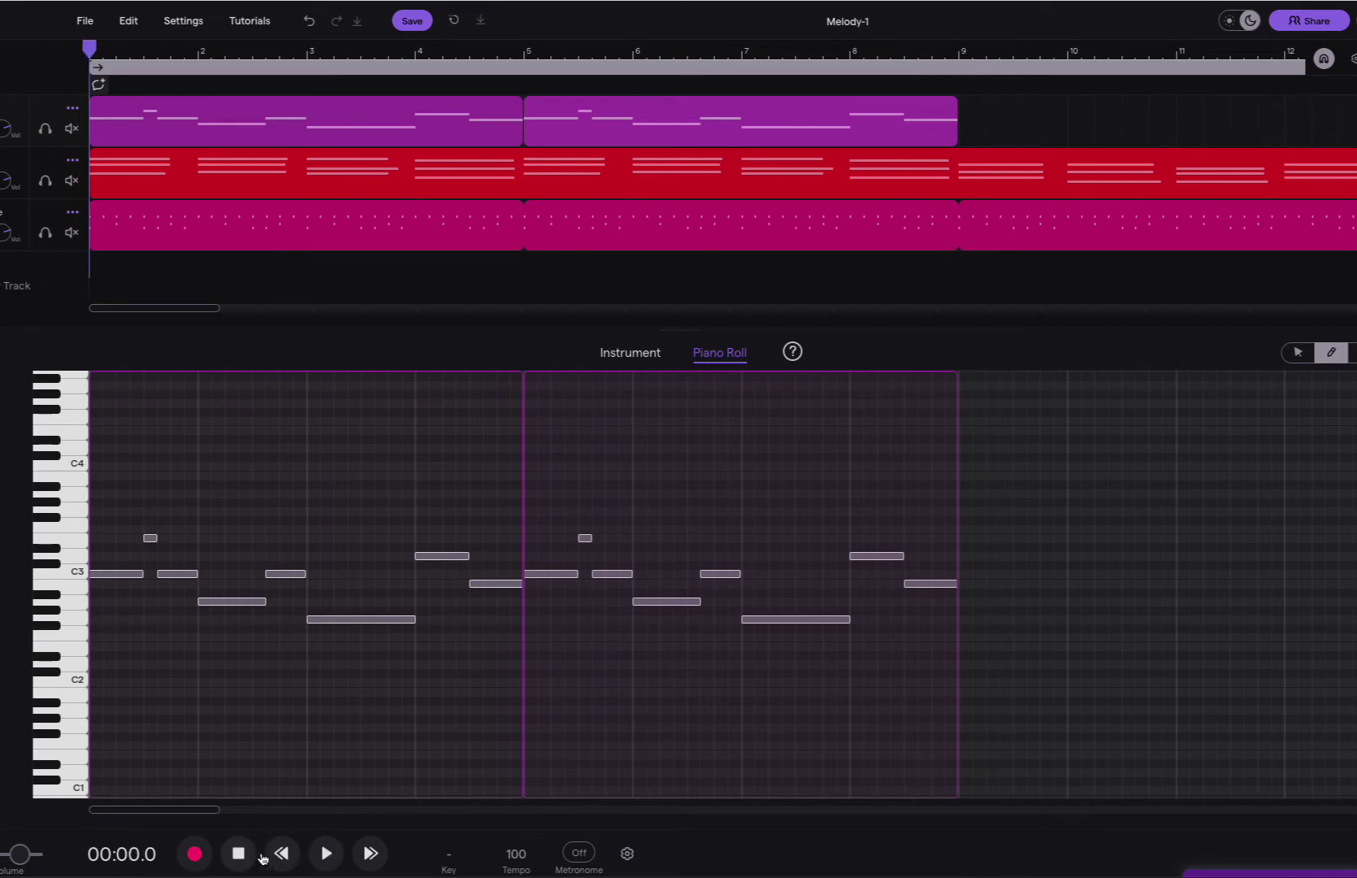
click(325, 855)
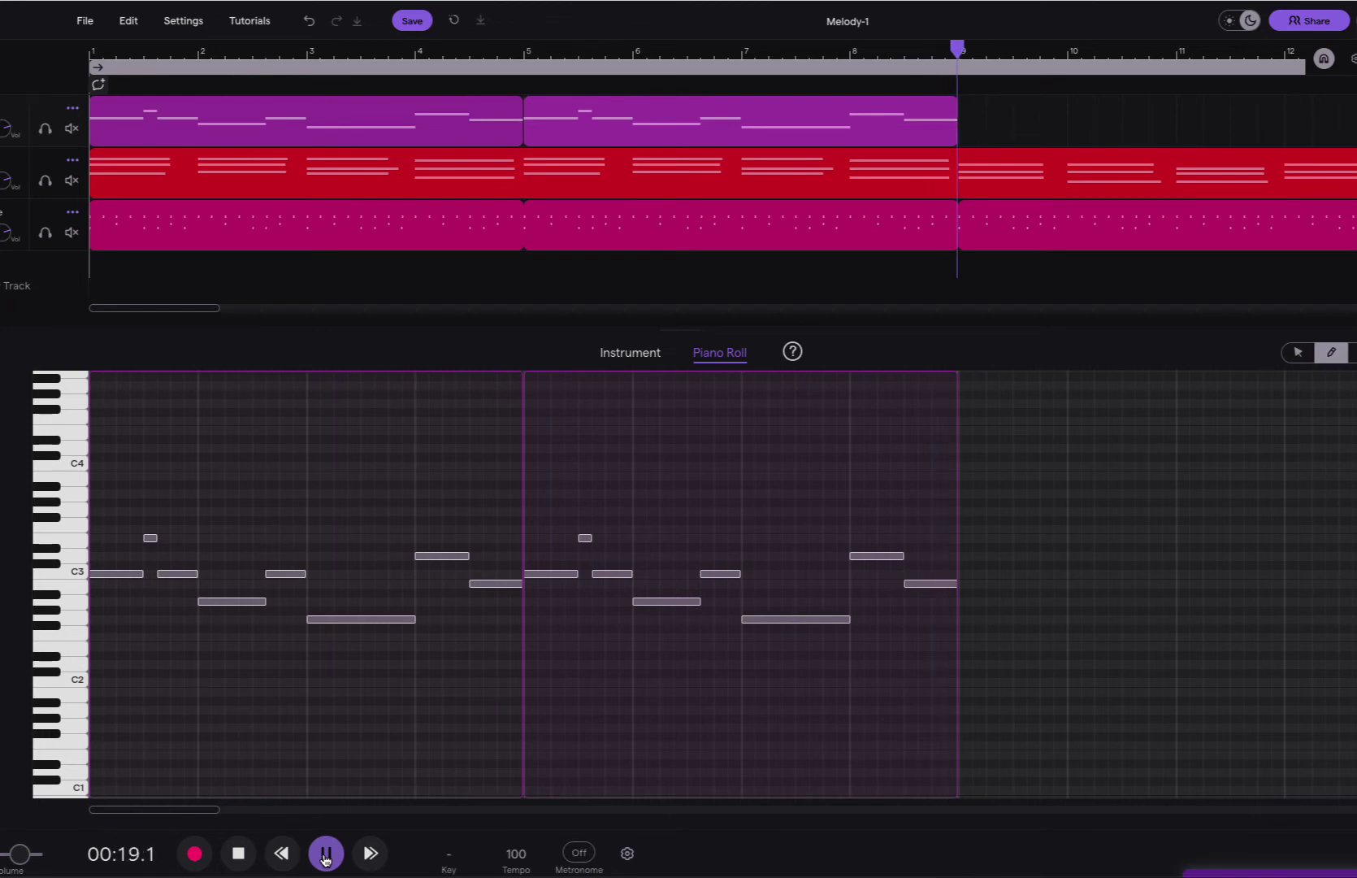
click(325, 855)
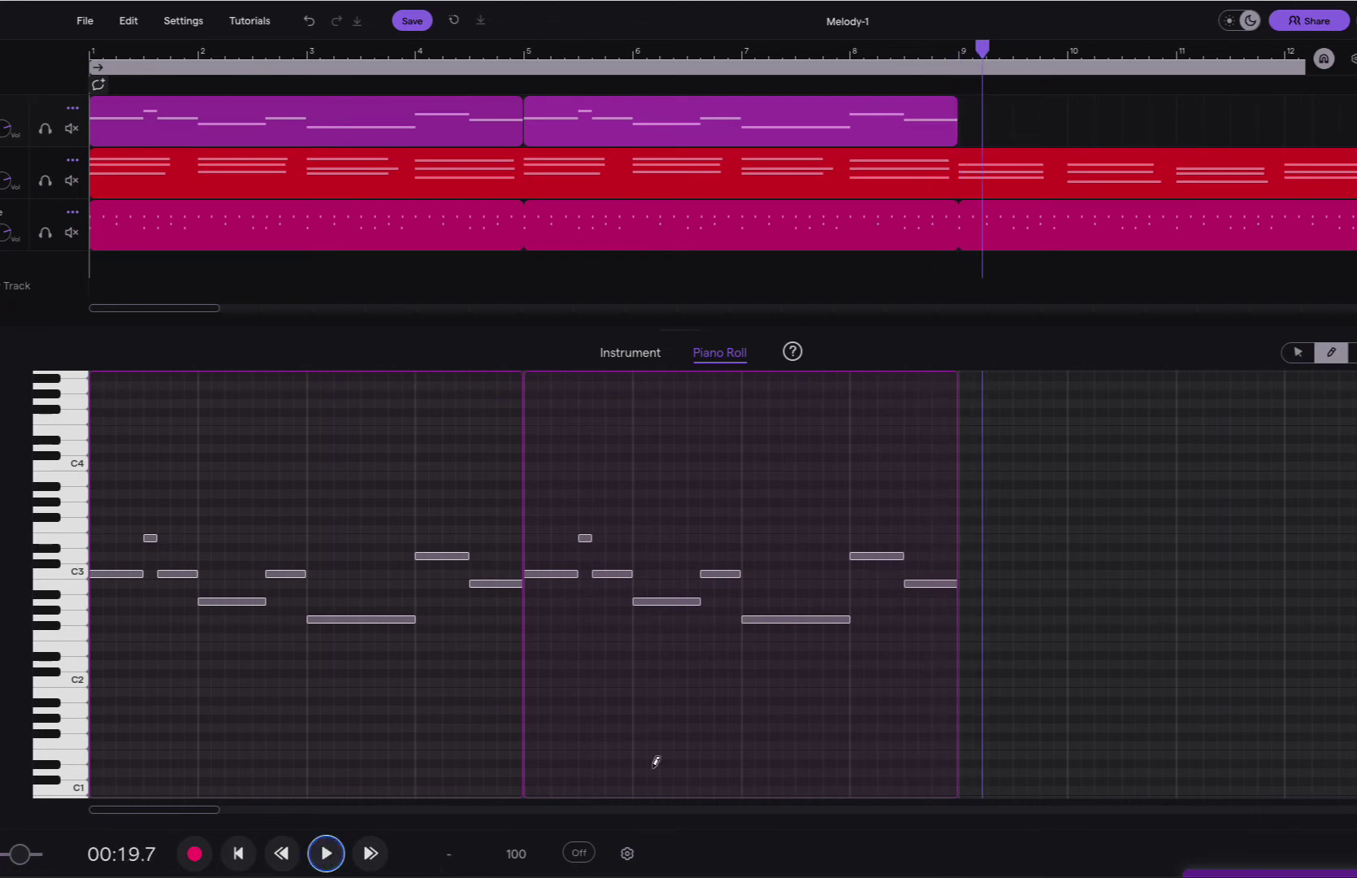
- Add a half-bar note at the start of bar 9 and set its pitch to A3
click(970, 519)
drag(970, 520, 974, 500)
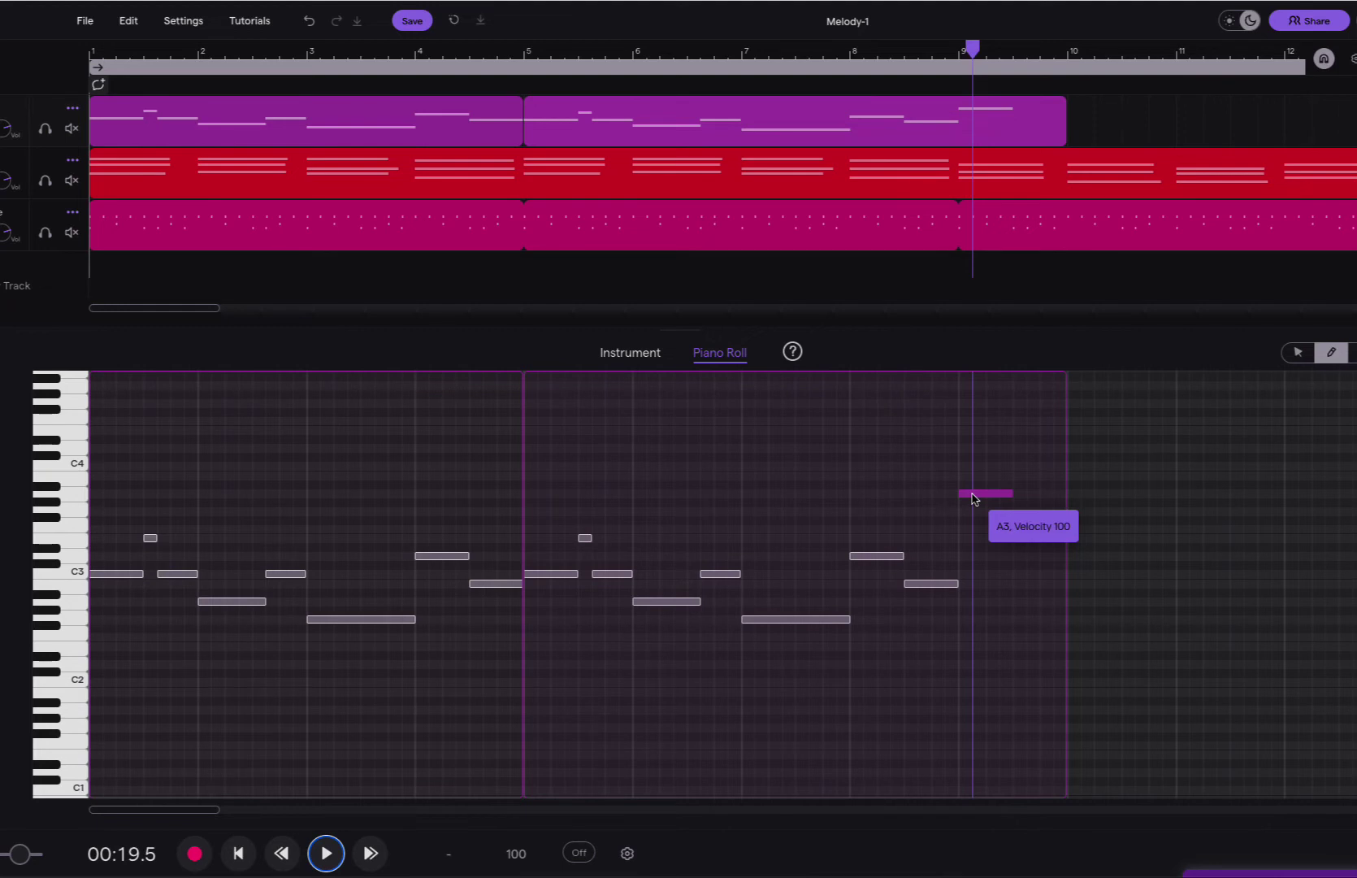
drag(975, 499, 975, 499)
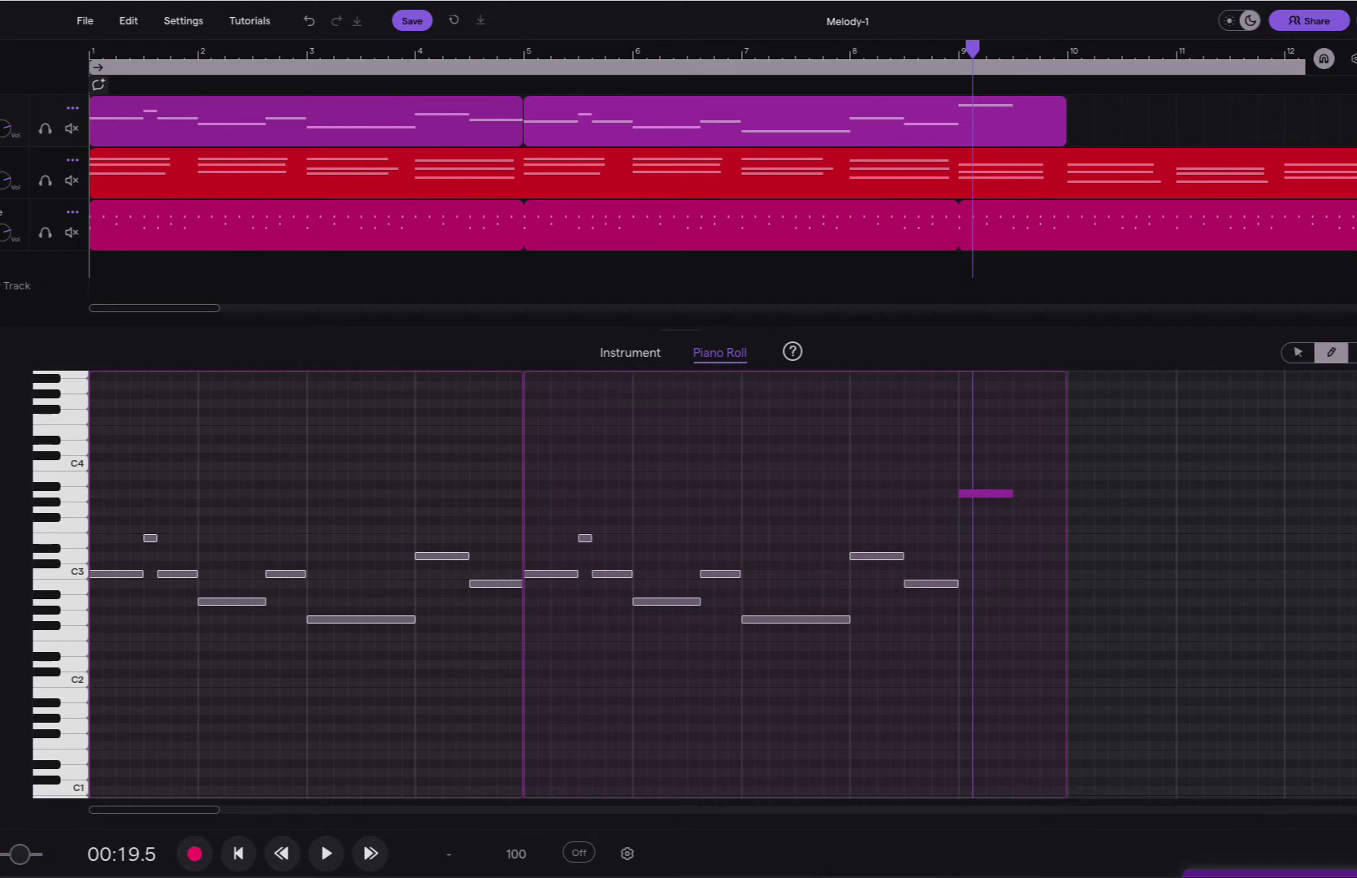
- Play the repeated melody from before bar 9 into the new A3 note at the start of bar 9
scroll(806, 136, down, 5)
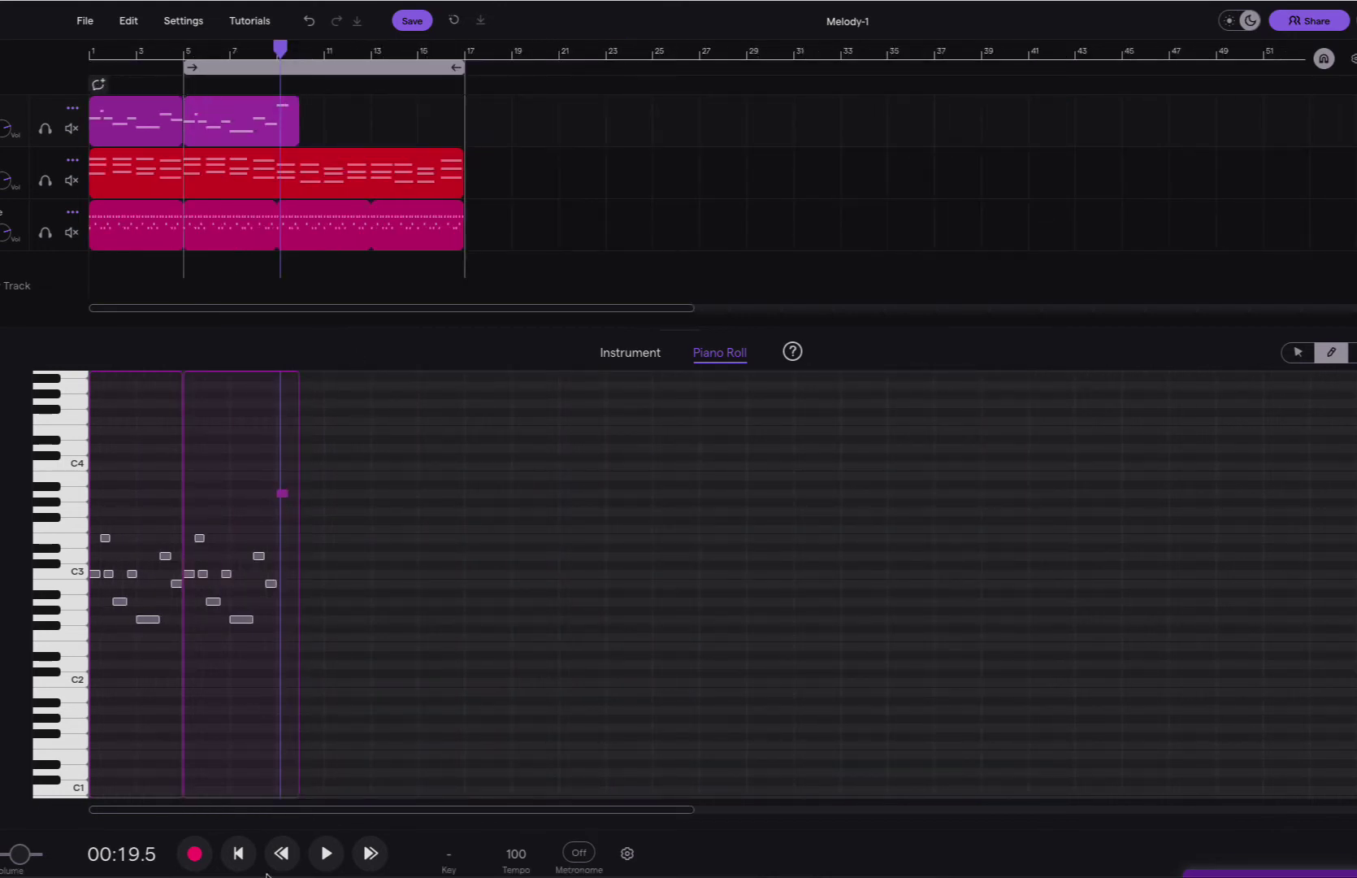
click(282, 854)
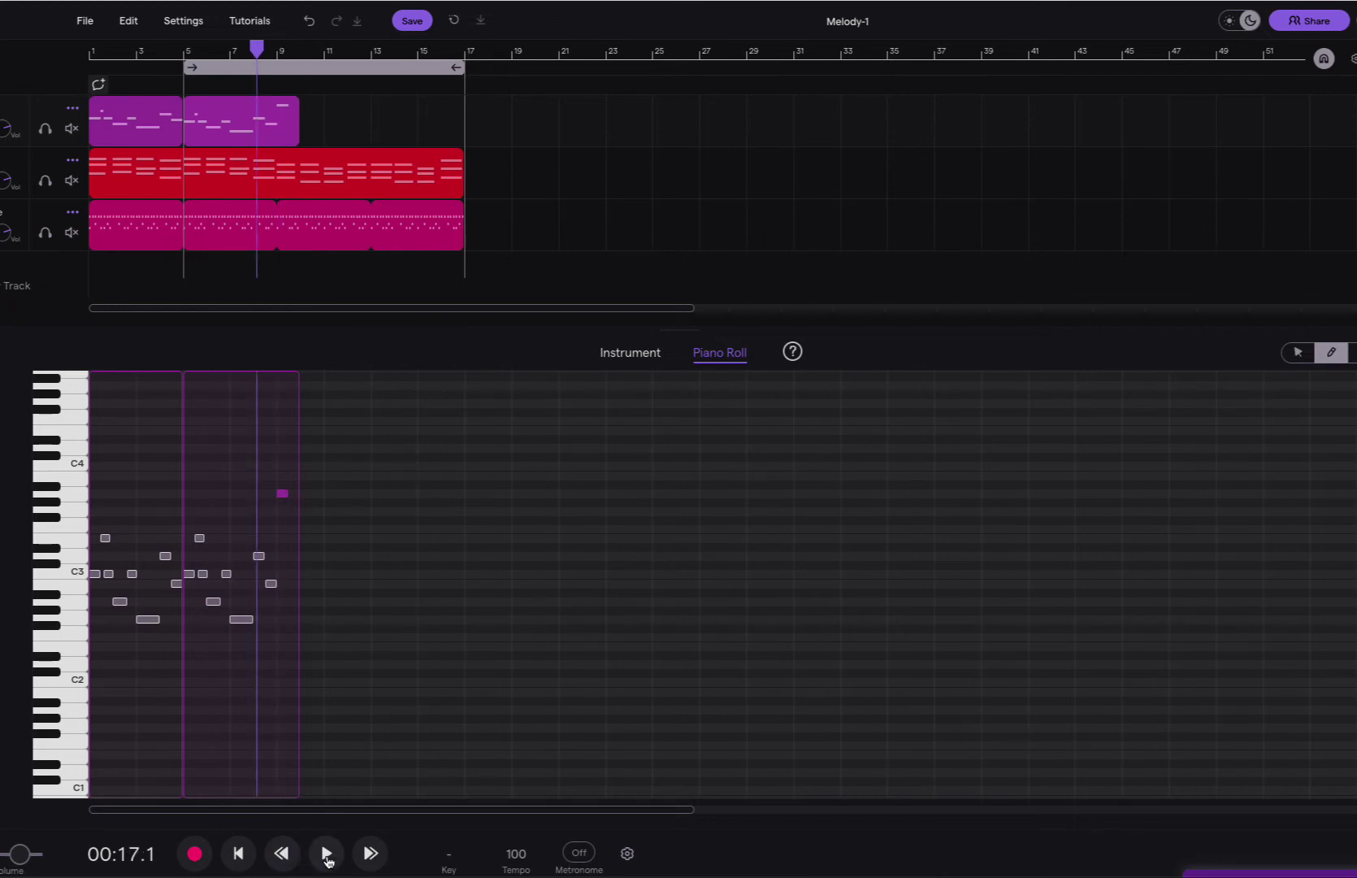
click(239, 855)
click(324, 855)
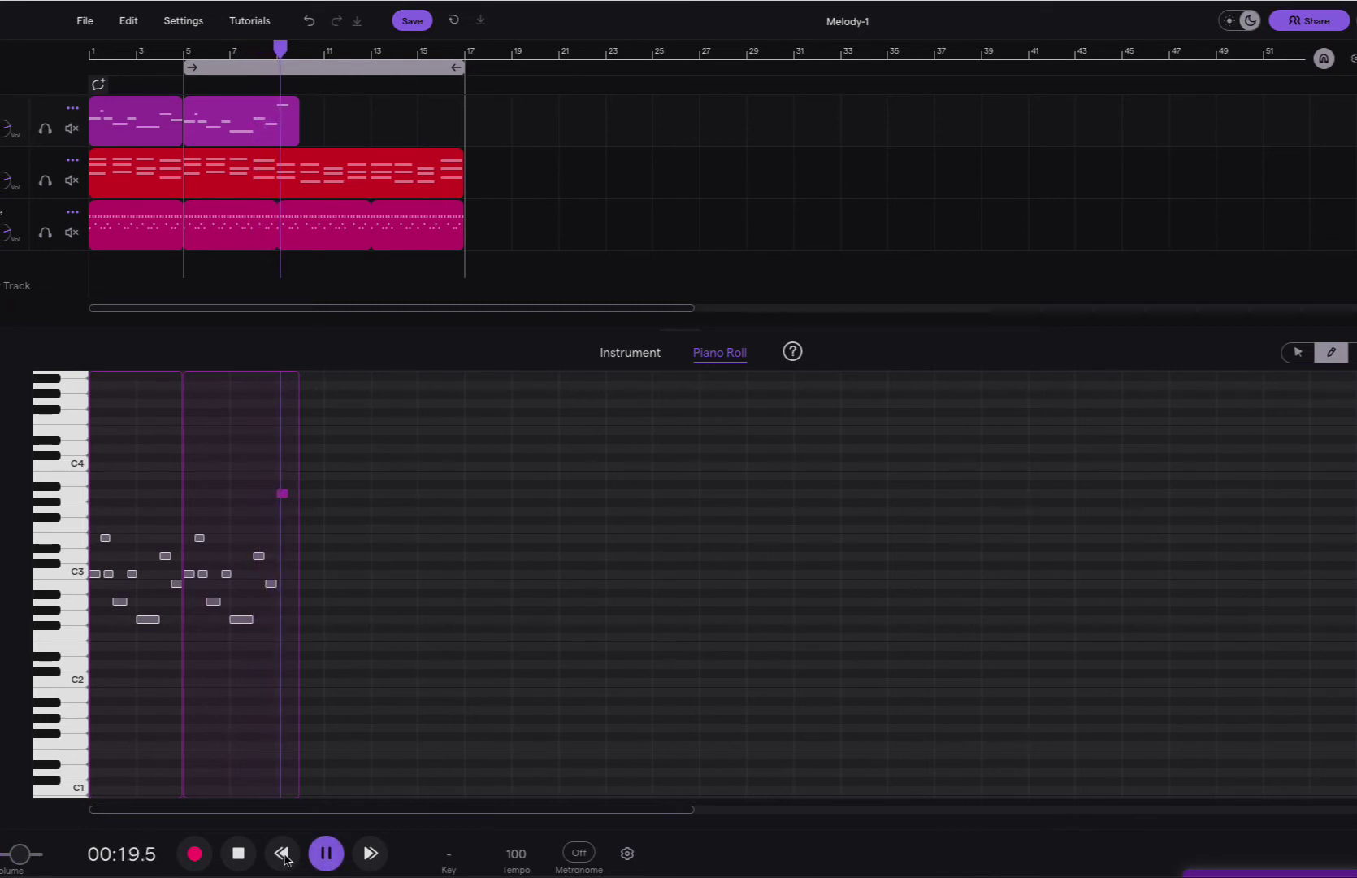
click(238, 853)
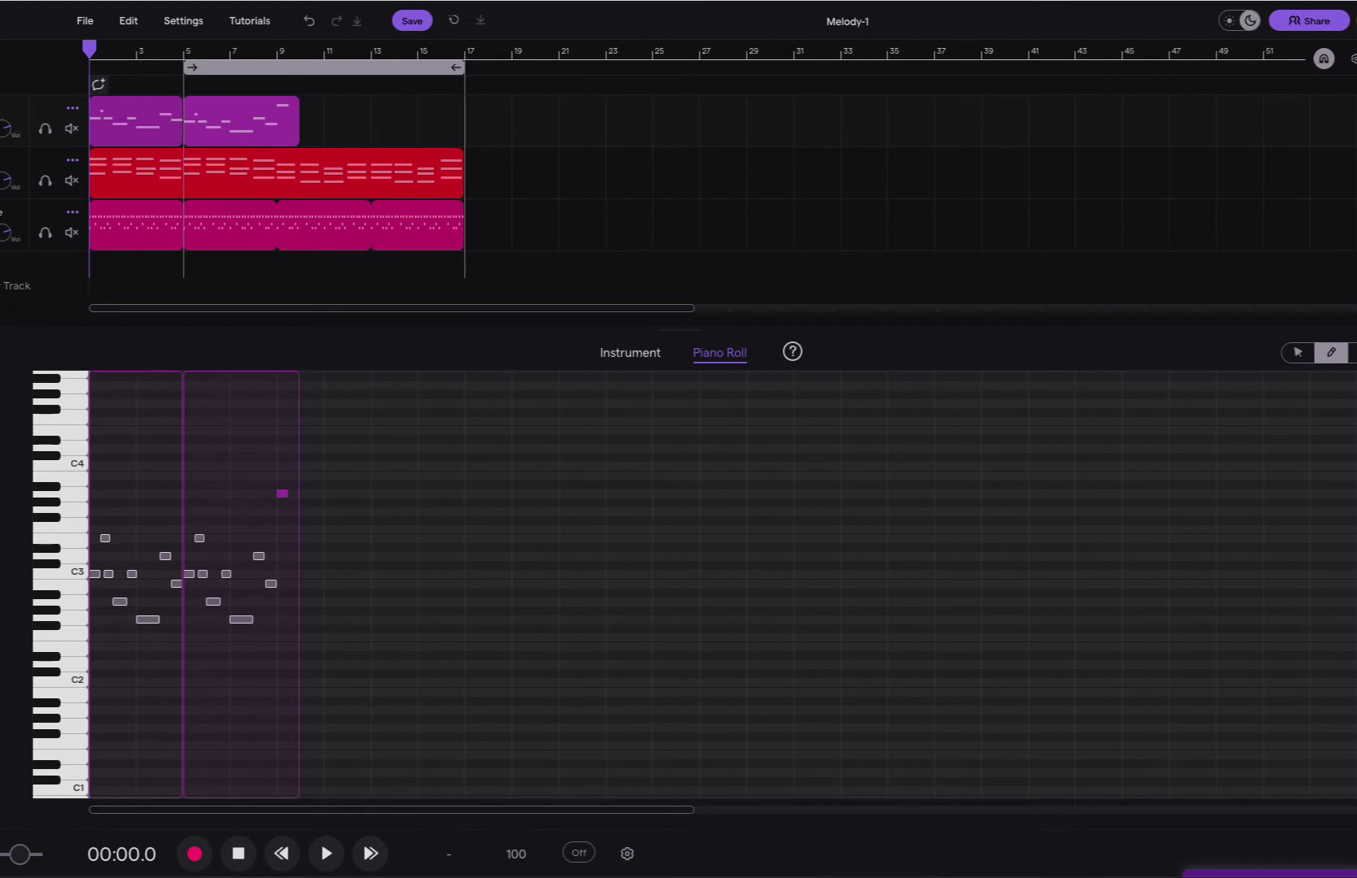
- Raise the second note of bar 8 to G3 and play the lead-in to bar 9
scroll(1029, 615, up, 5)
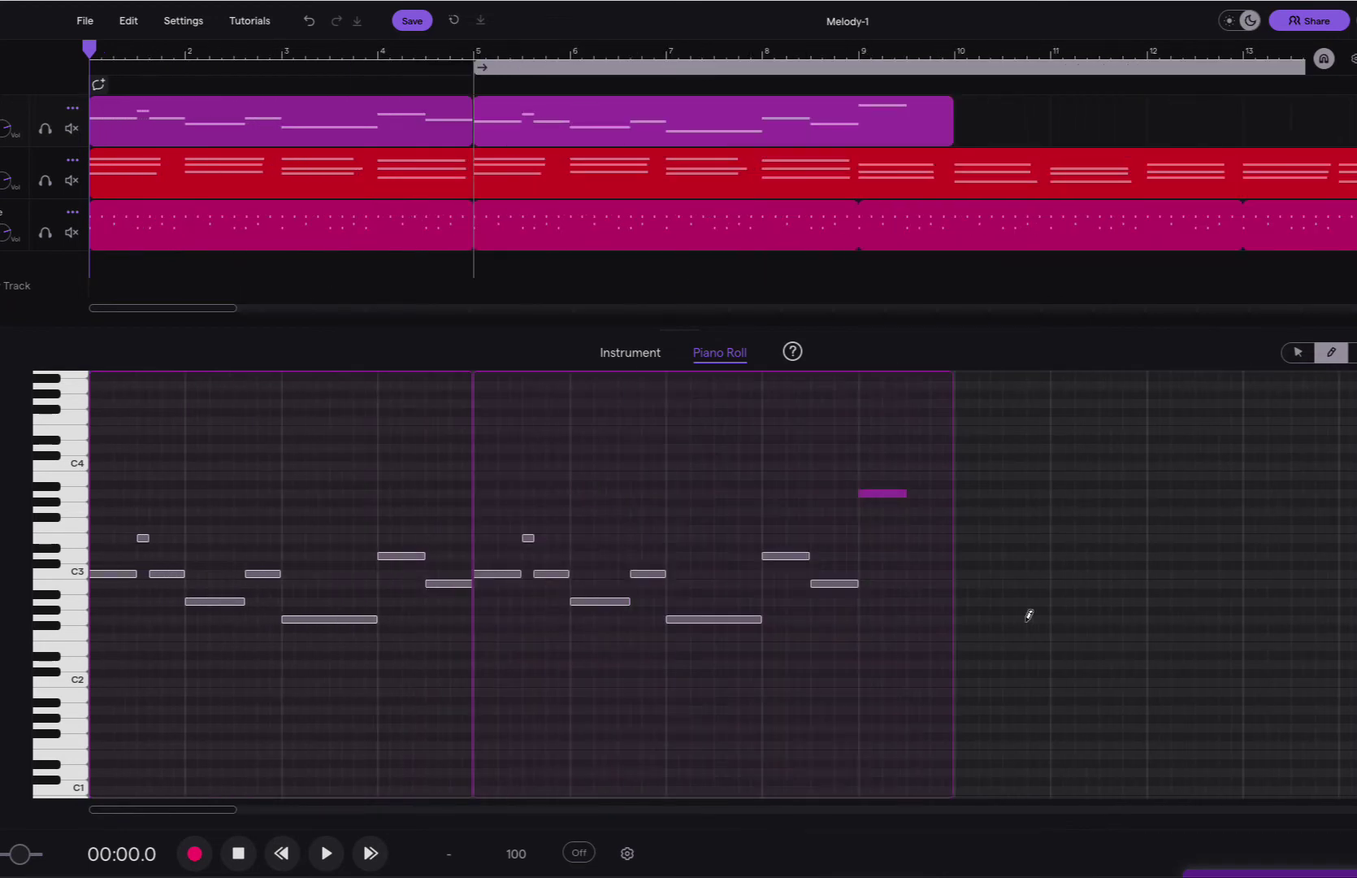
drag(825, 588, 828, 510)
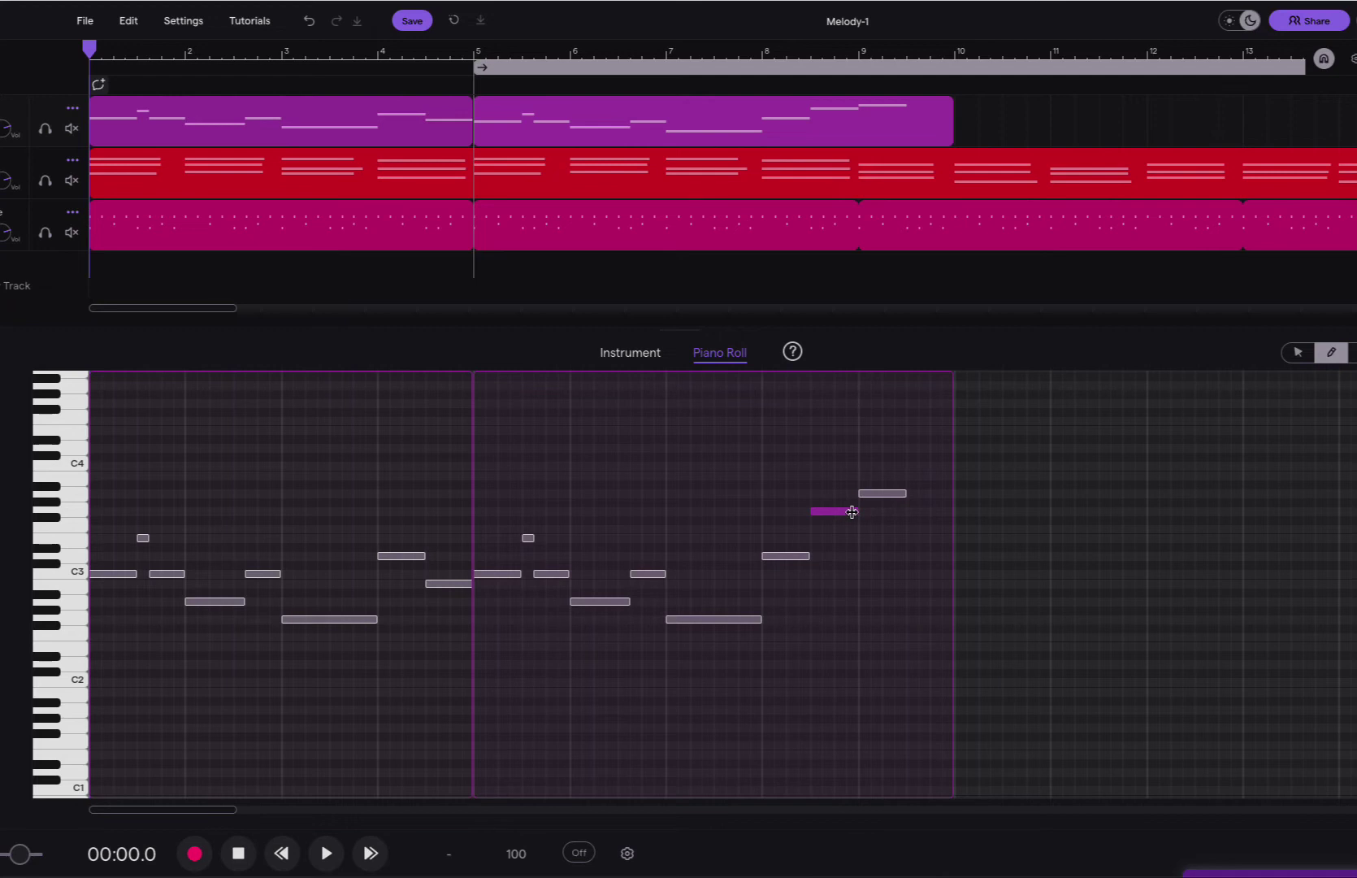
click(851, 511)
click(329, 854)
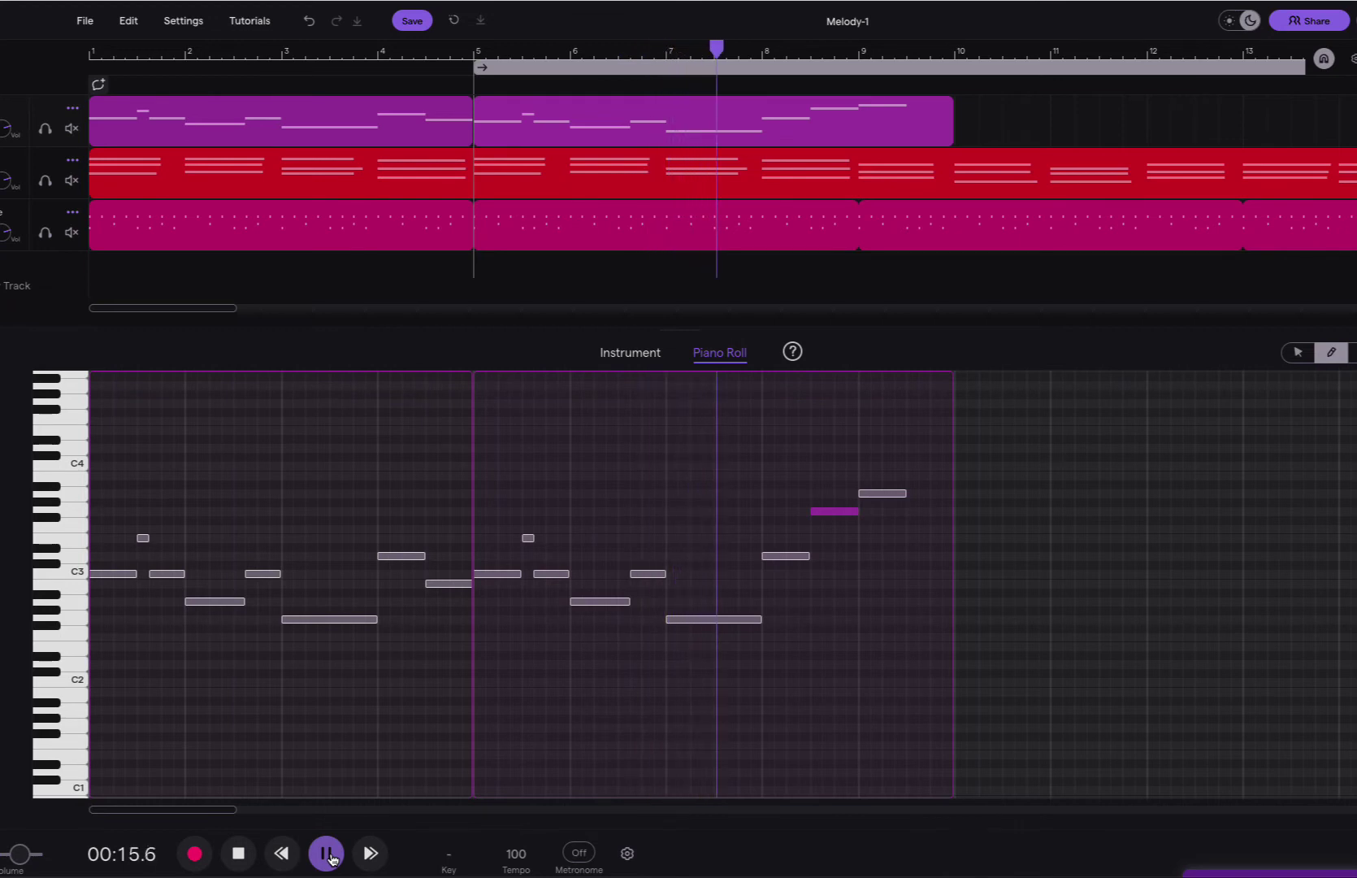
click(238, 855)
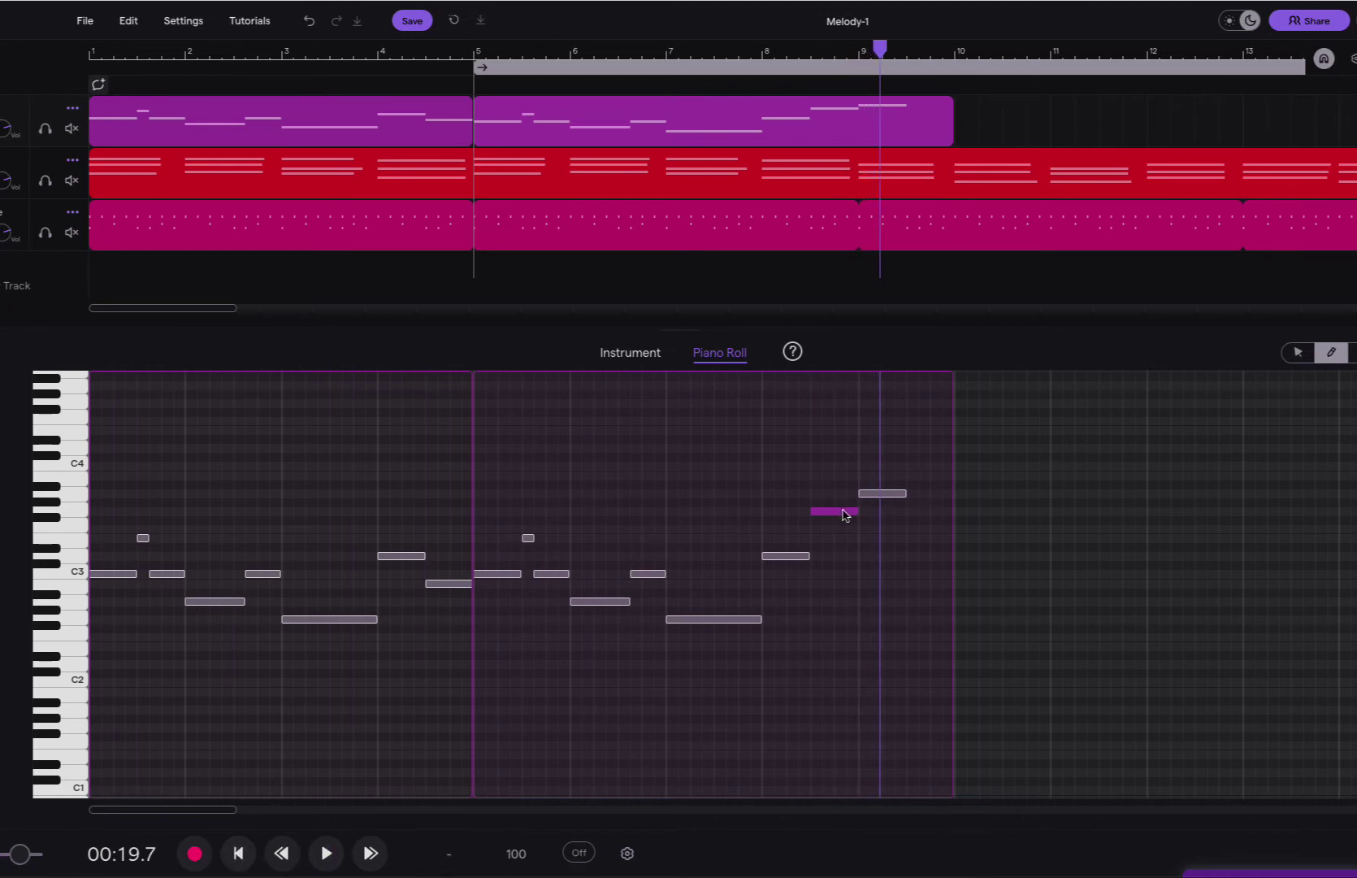
- Fill the second half of bar 8 with two quarter notes, E3 followed by G3
mouse_move(846, 514)
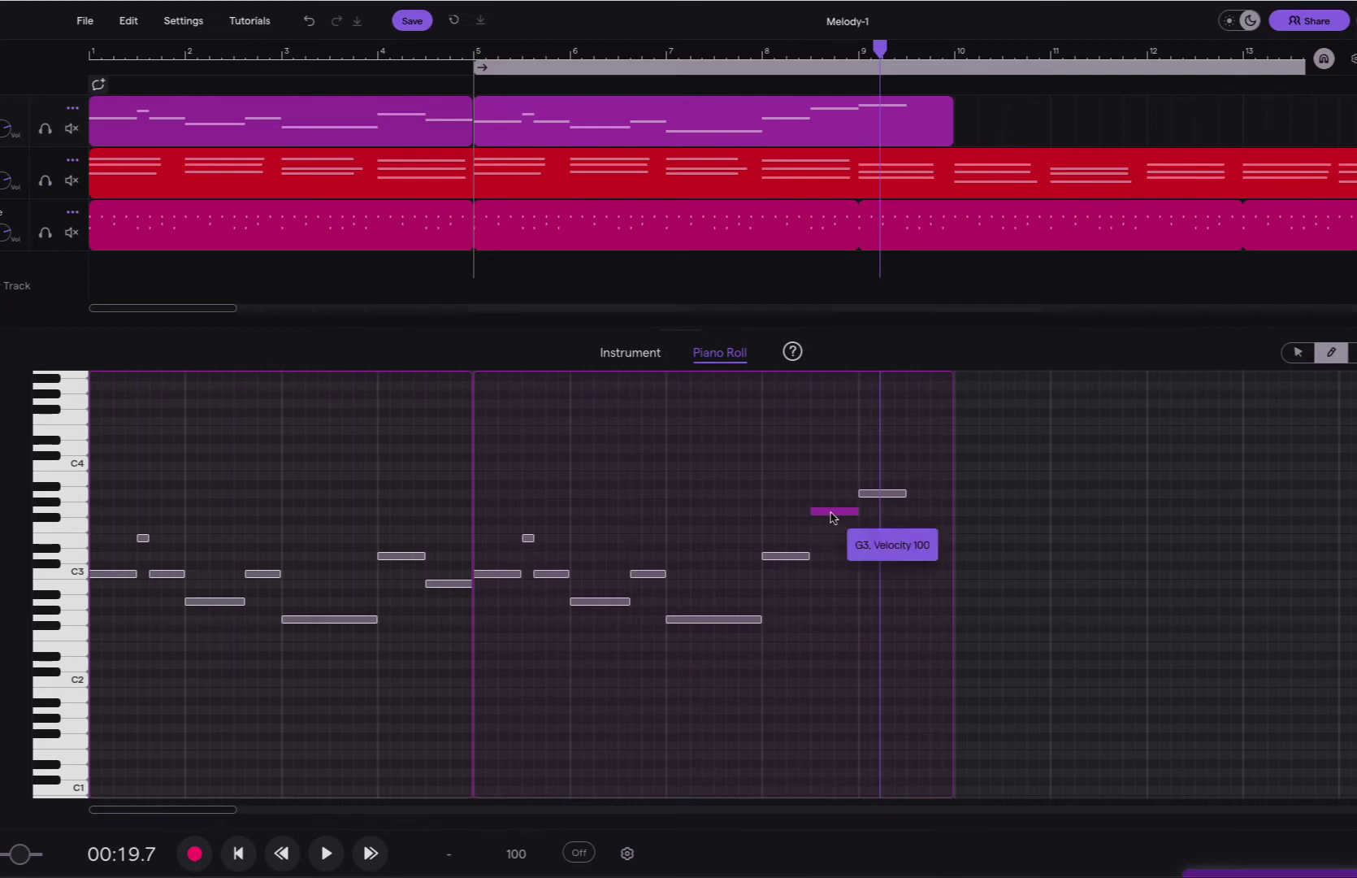
drag(833, 517, 836, 560)
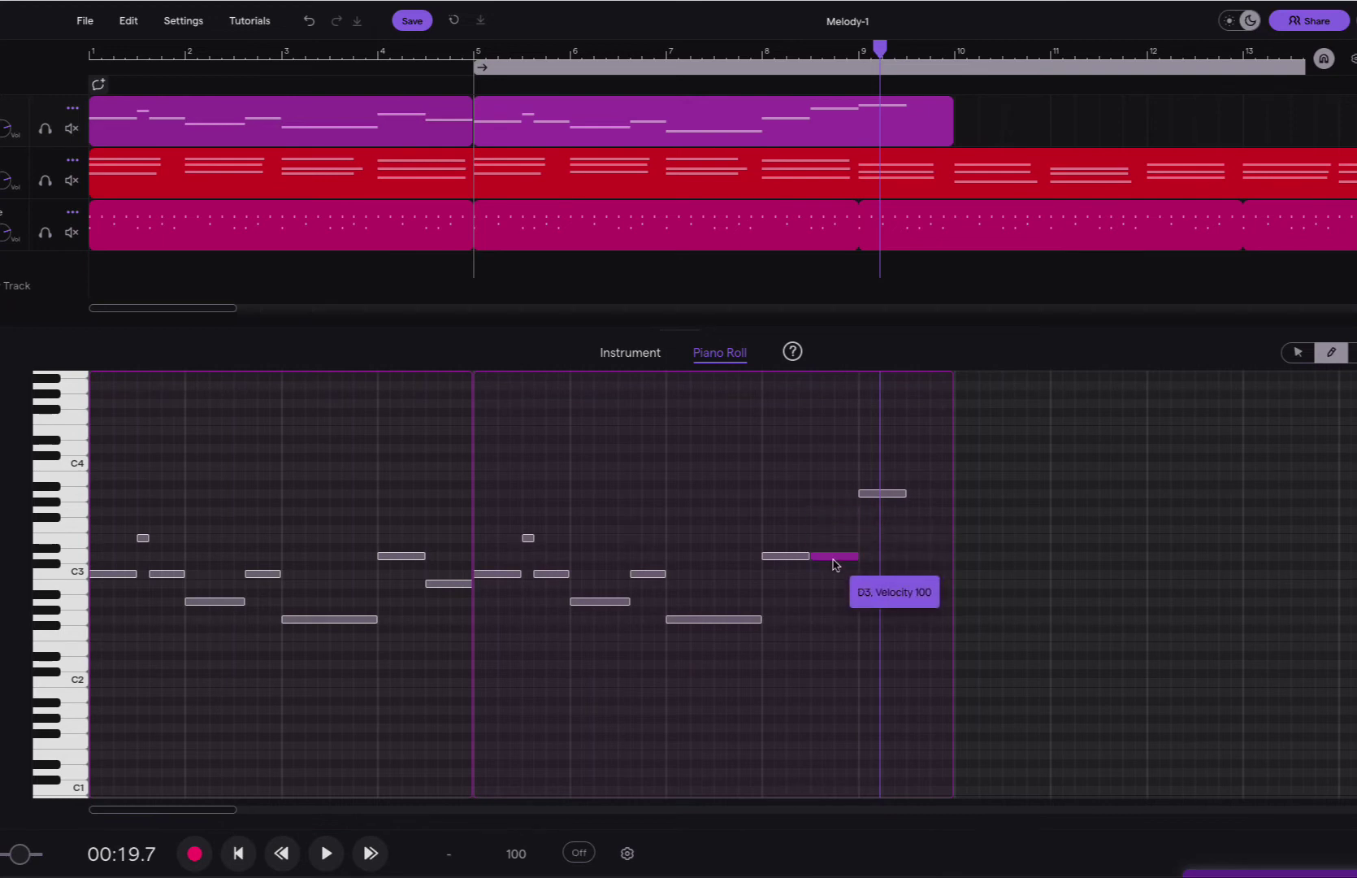
drag(856, 555, 834, 556)
click(845, 510)
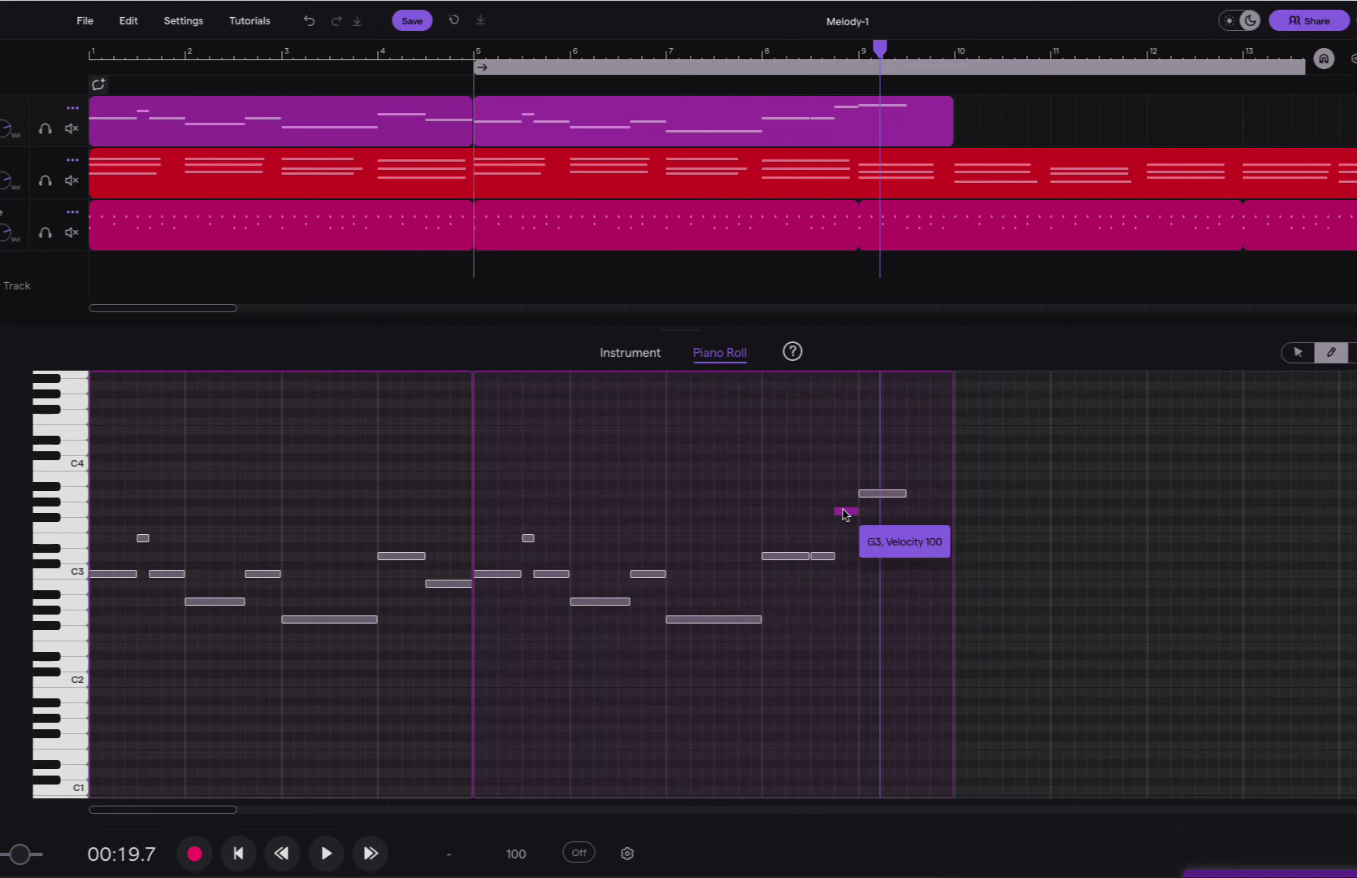
drag(823, 557, 823, 541)
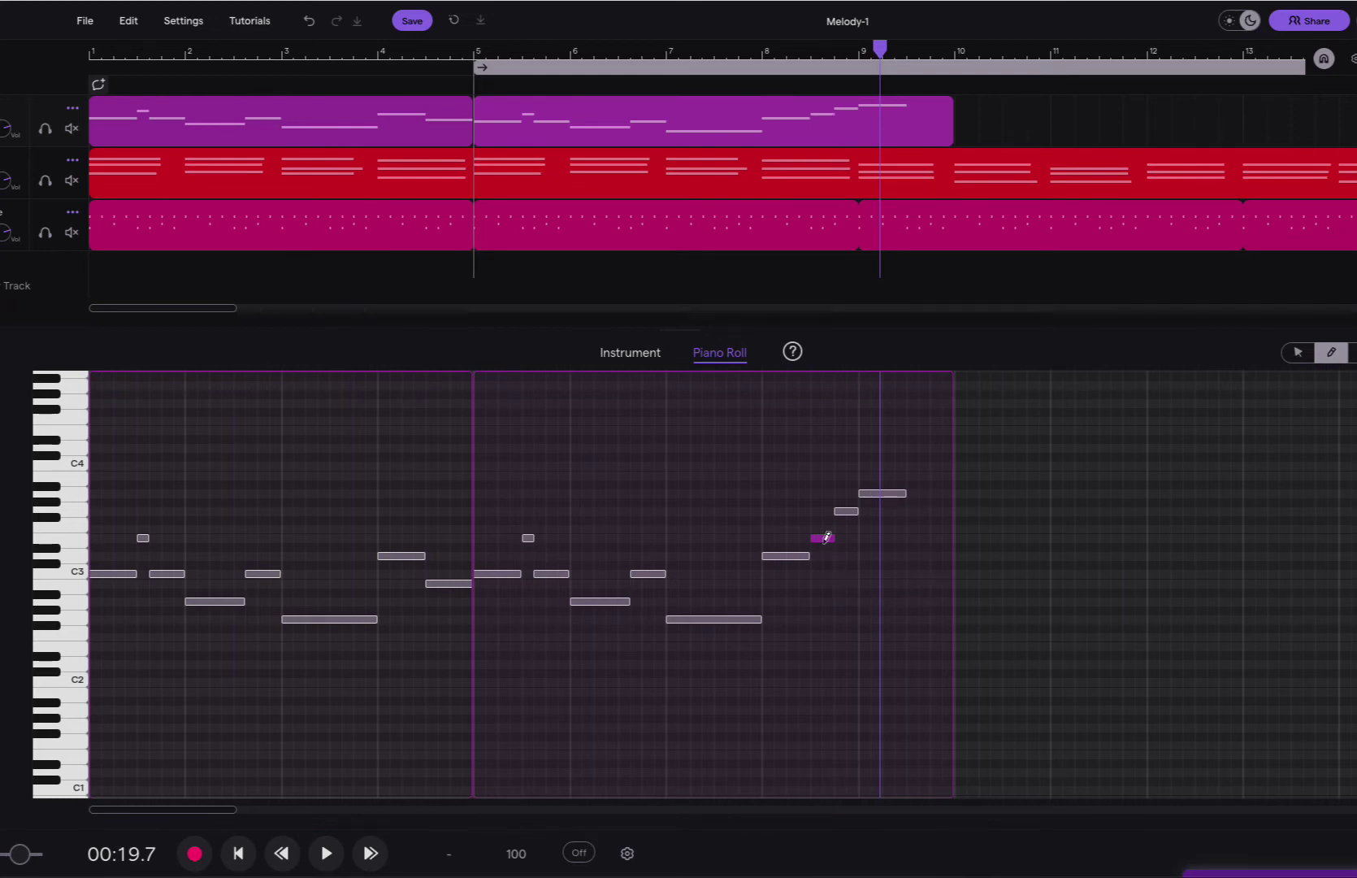
- Play the melody through the E3 and G3 quarter notes of bar 8 into bar 9
click(282, 853)
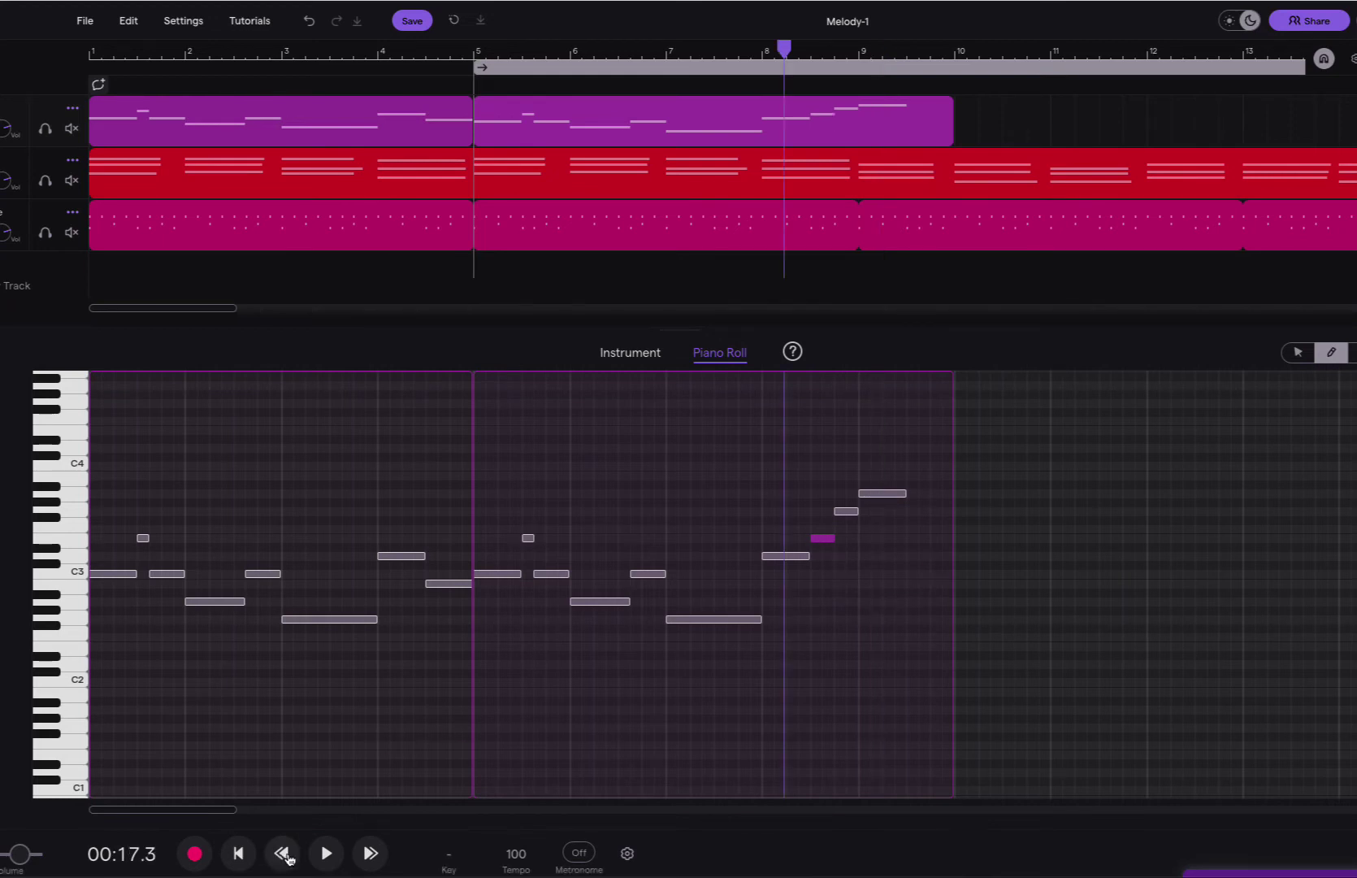
click(238, 851)
click(324, 853)
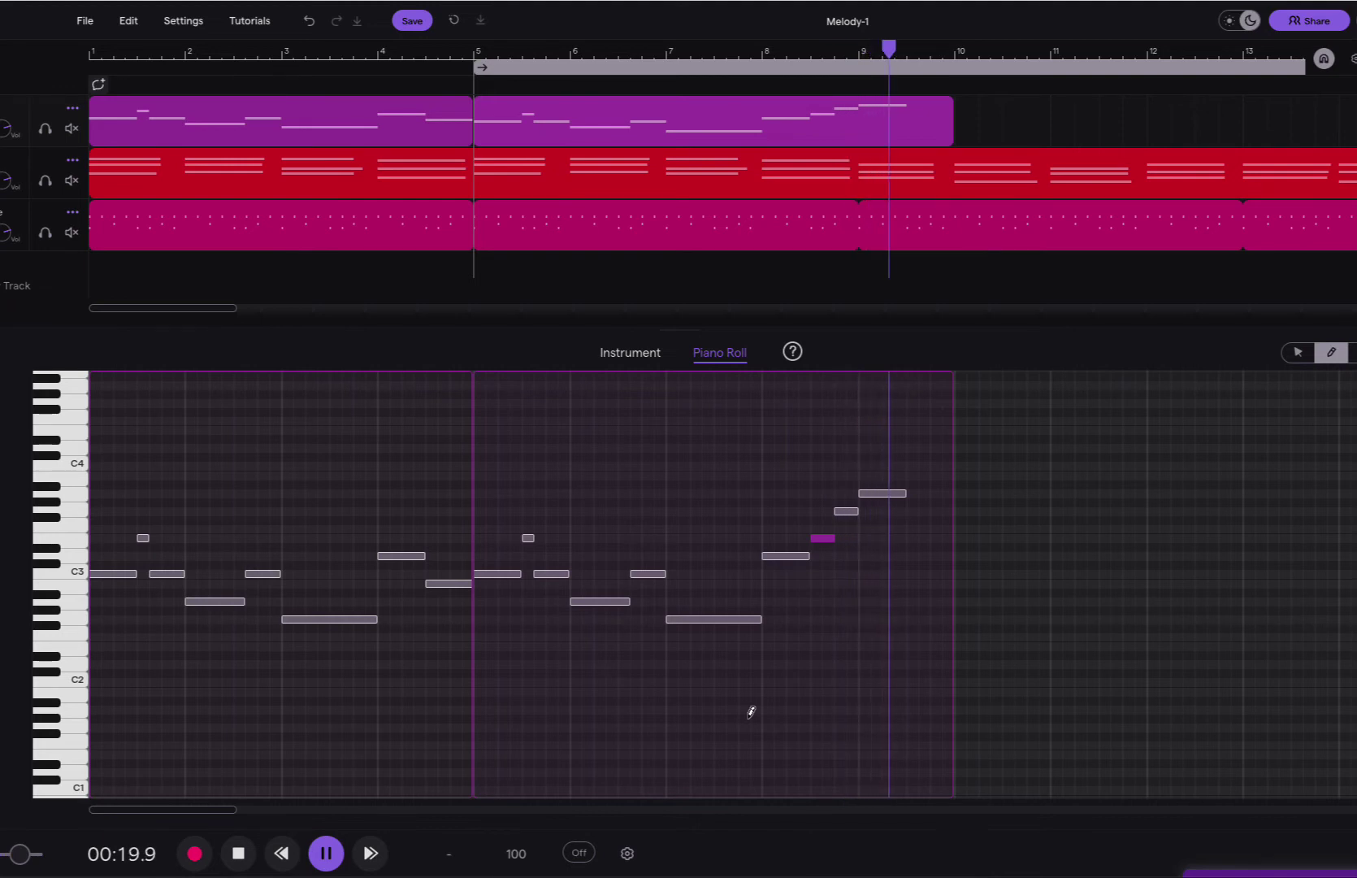
key(space)
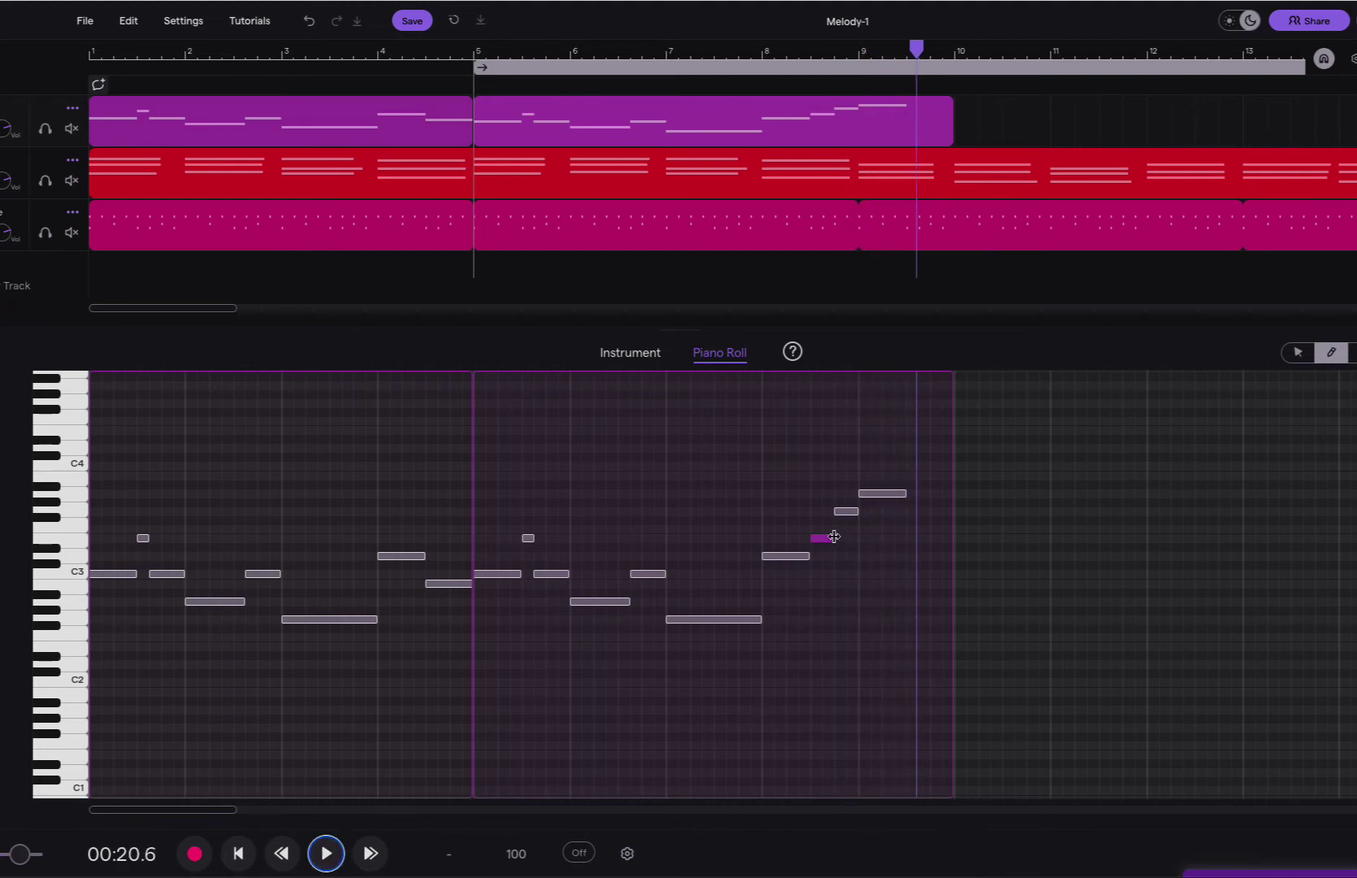
- Shorten the G3 at the end of bar 8 to an eighth note and insert an eighth-note F3 before it
mouse_move(826, 543)
click(846, 515)
click(822, 540)
mouse_move(826, 545)
click(846, 512)
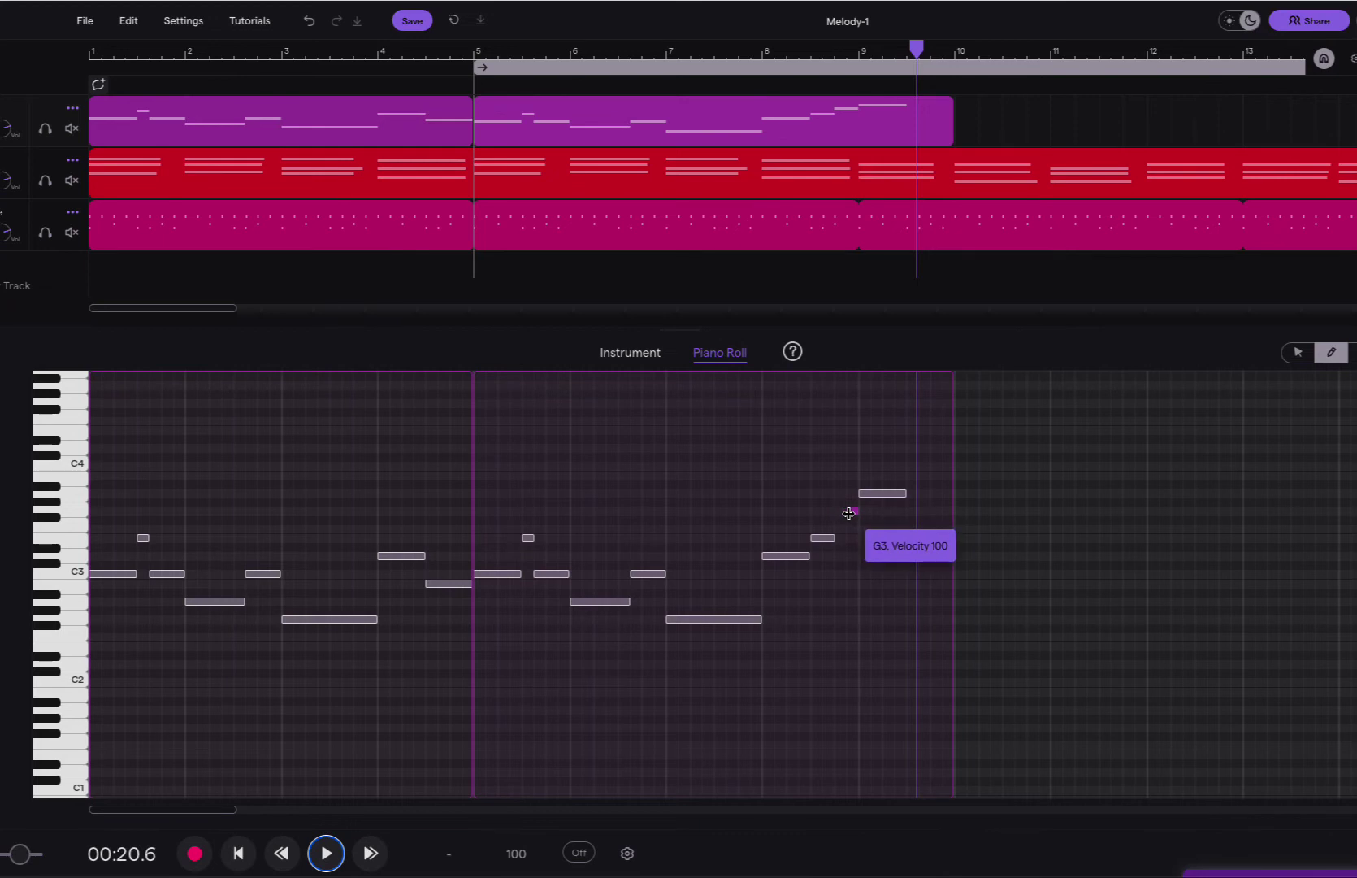
click(840, 520)
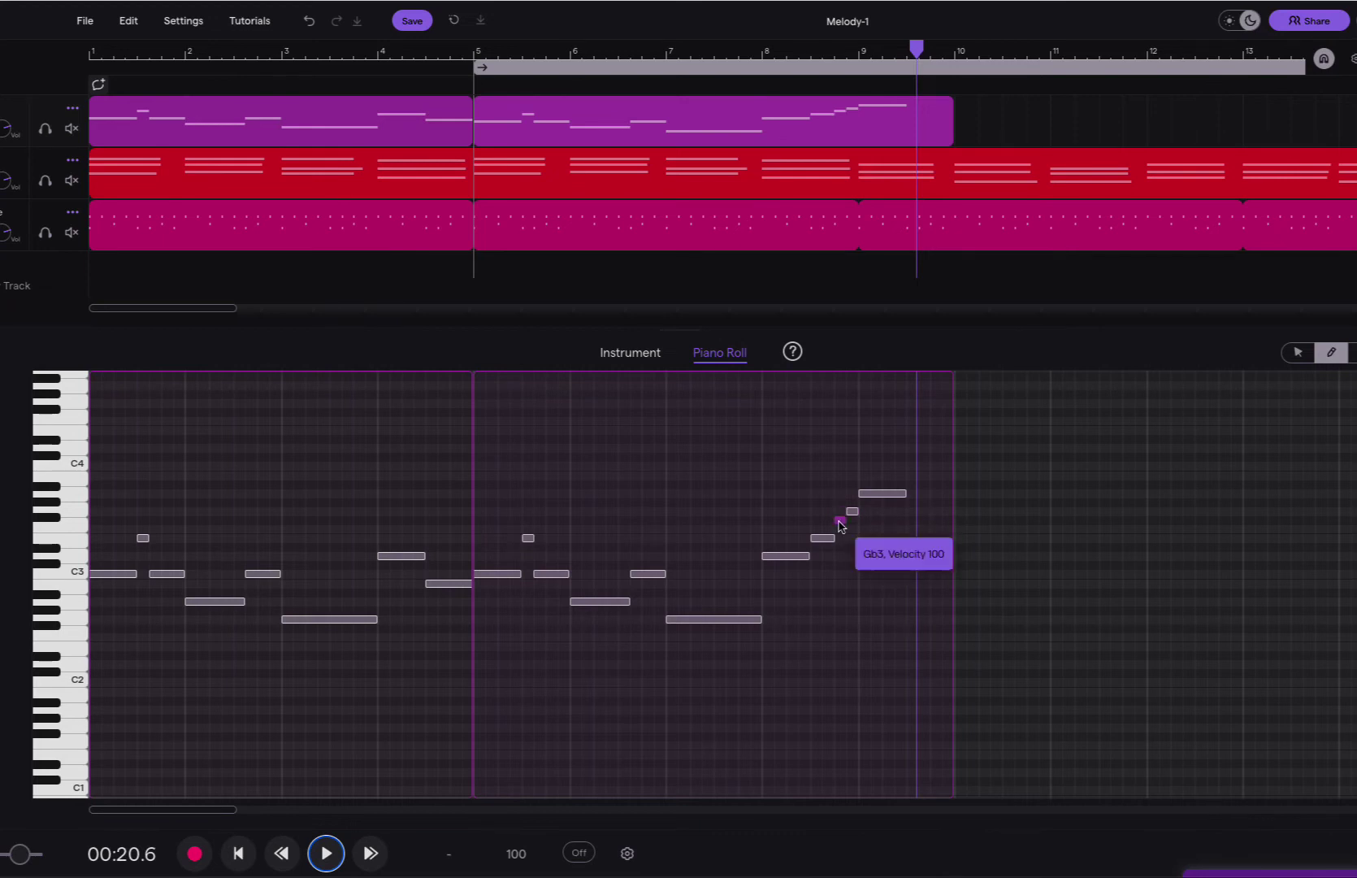
drag(839, 521, 840, 529)
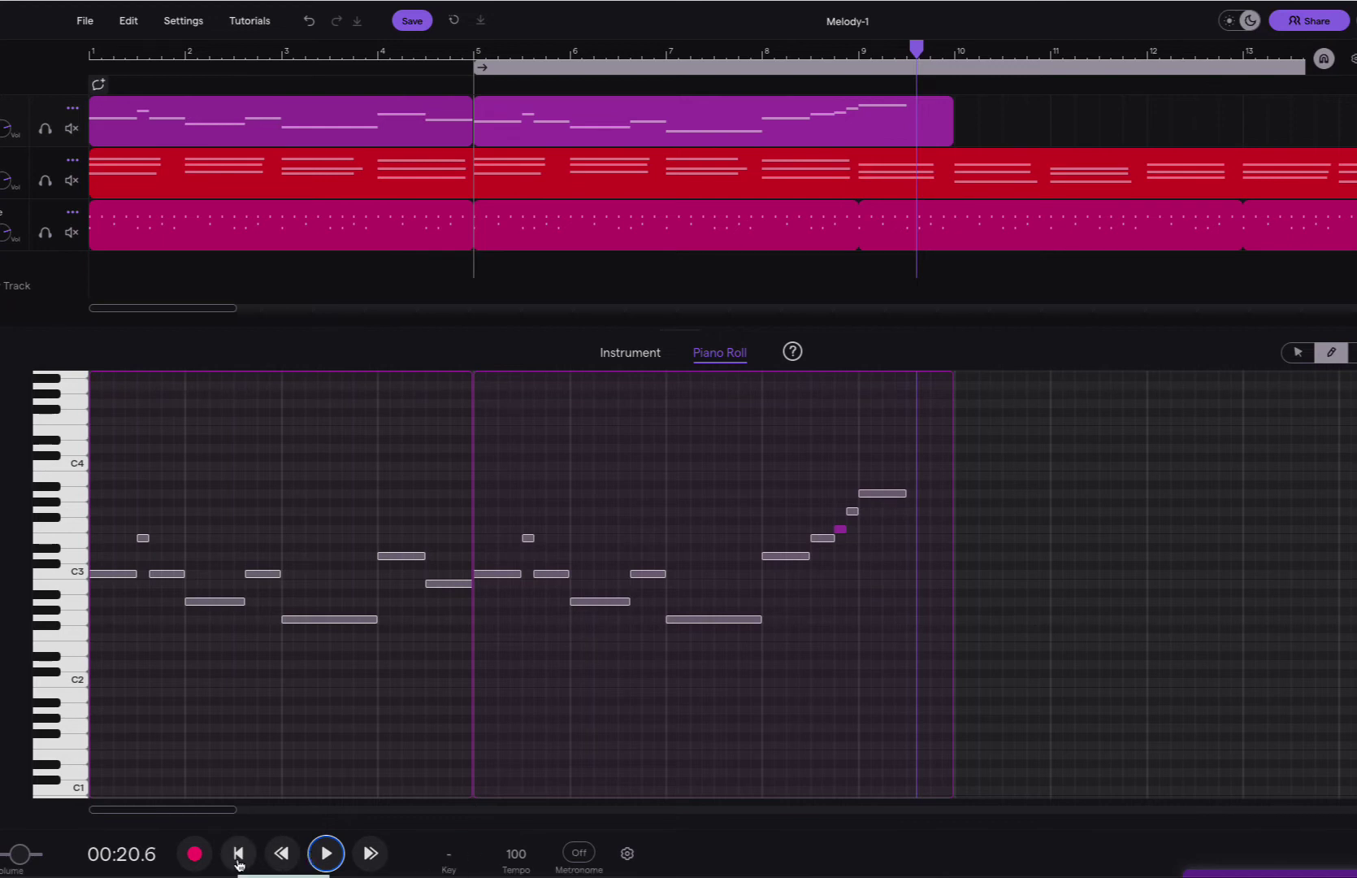
- Play the melody through the E3, F3, G3 run into bar 9 and audition the first notes of bars 8 and 7
click(238, 861)
click(326, 855)
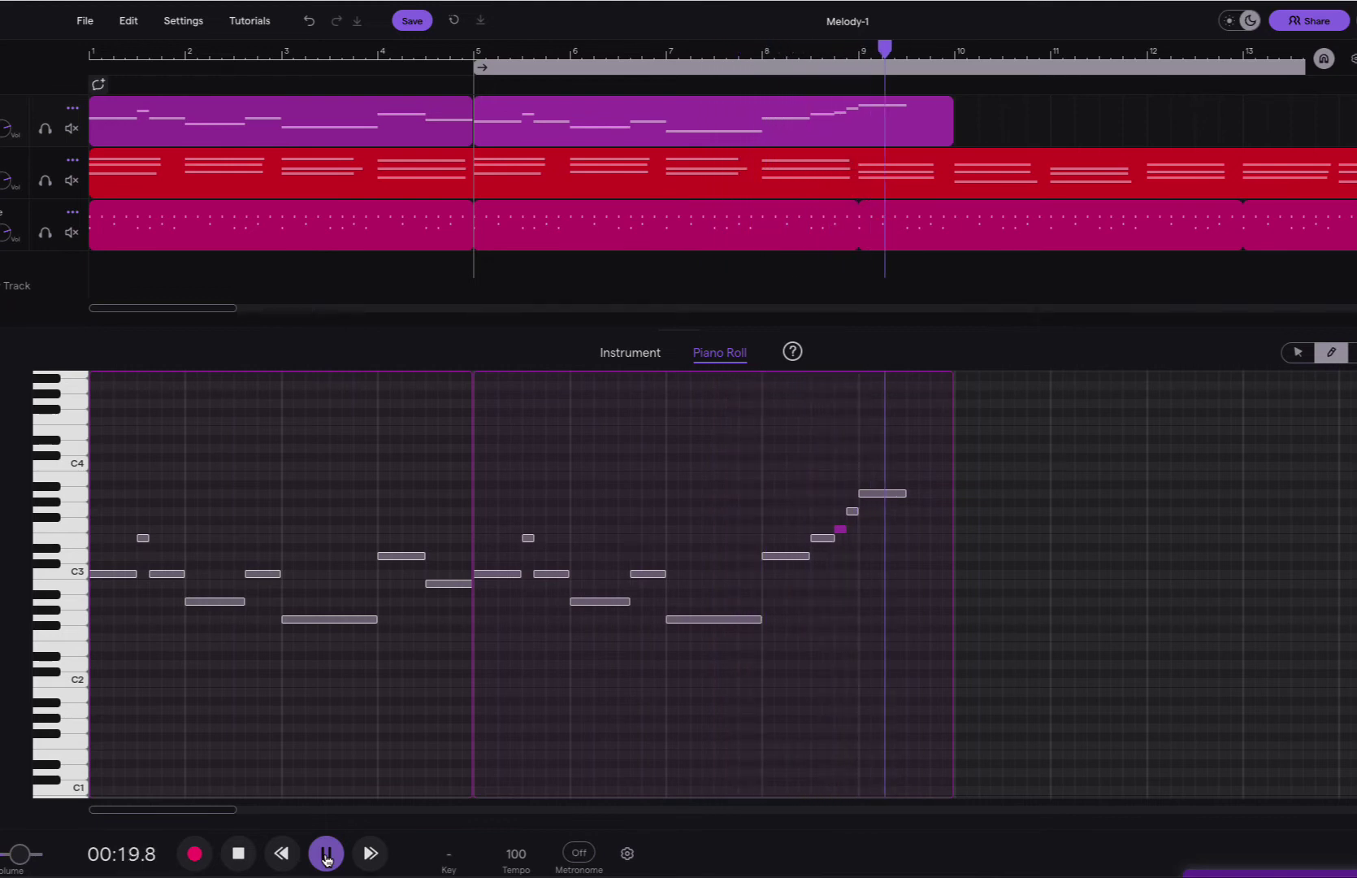
click(237, 853)
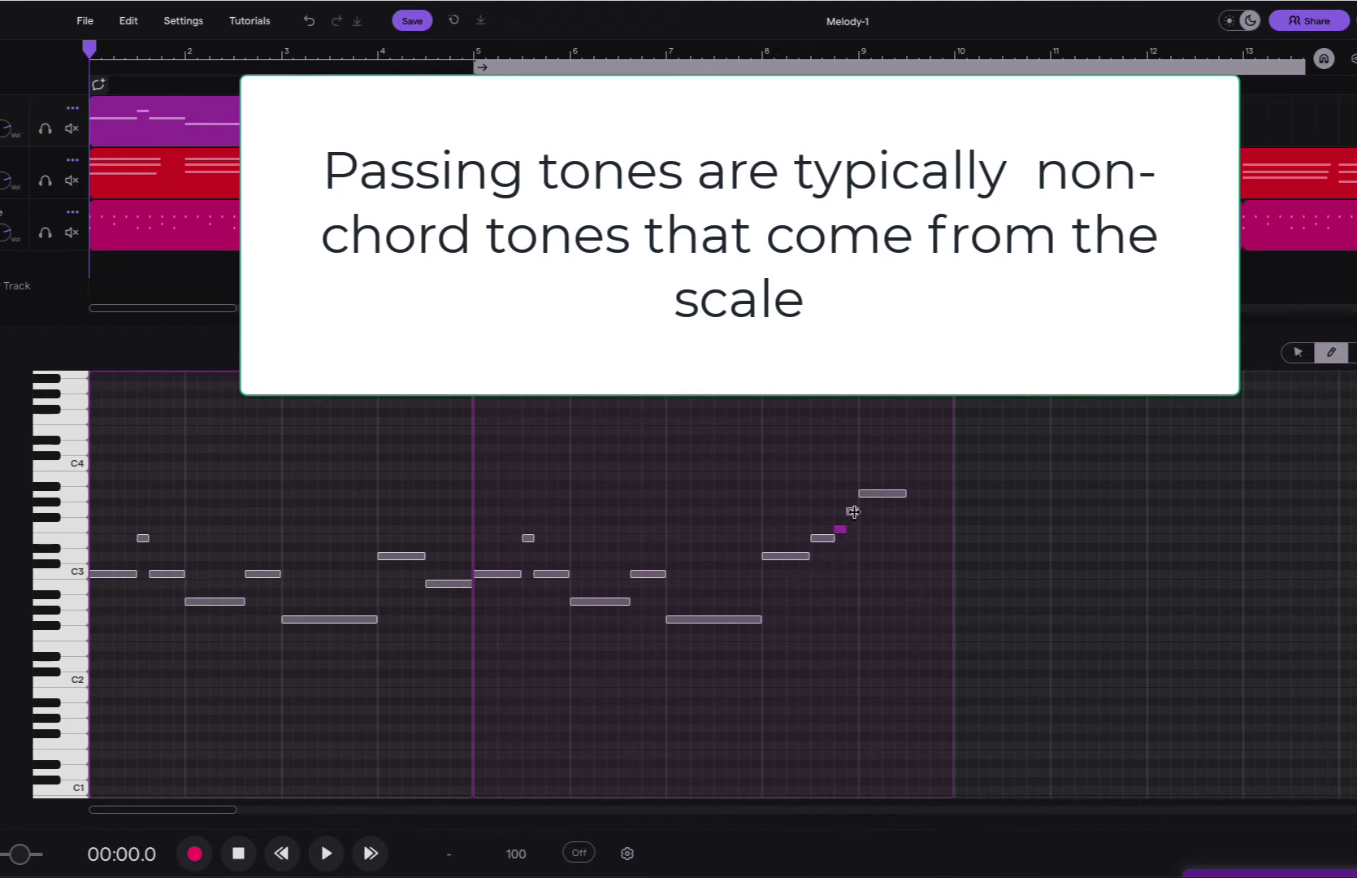
click(787, 557)
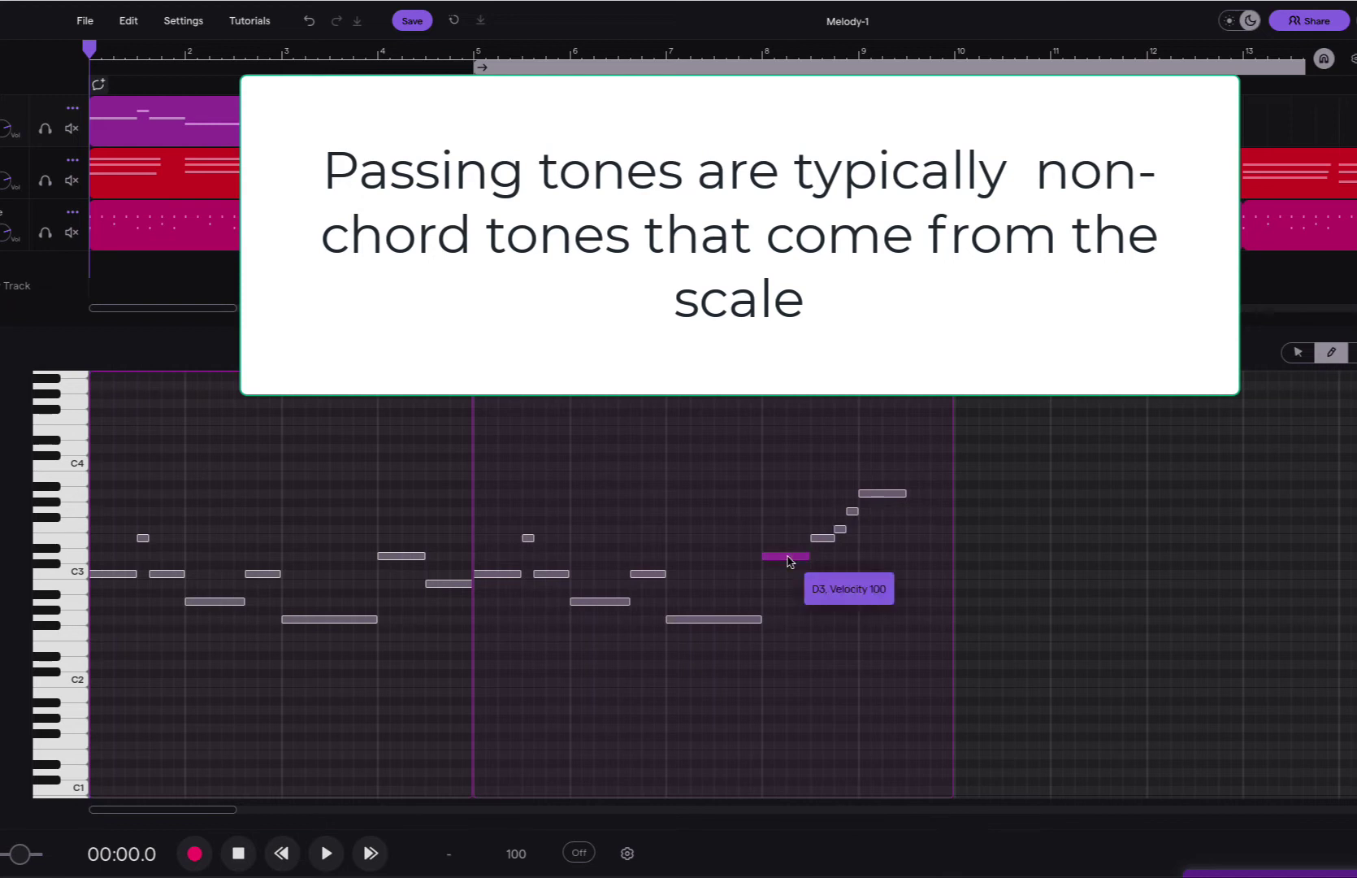
click(710, 620)
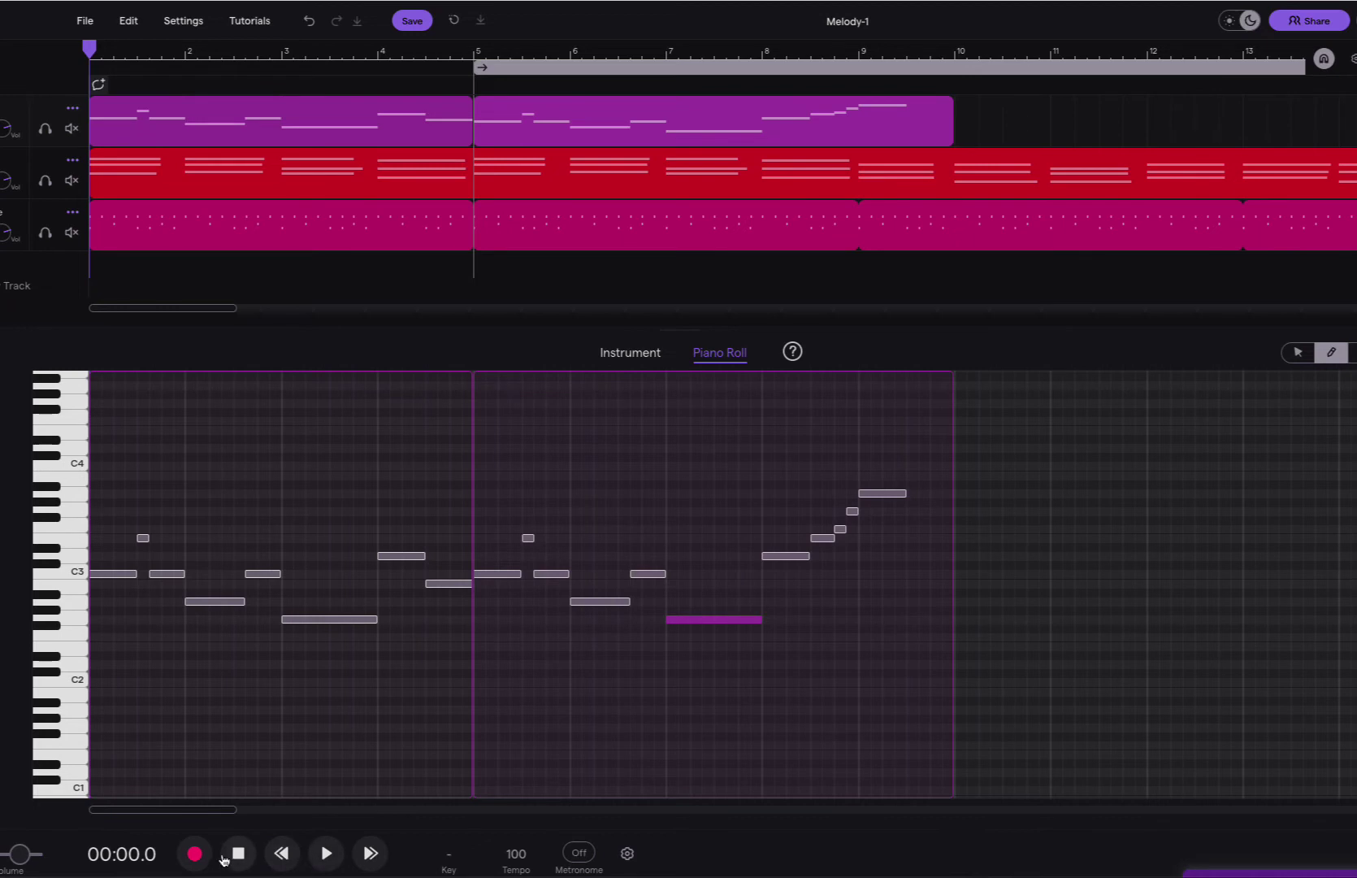
- Play the melody again into bar 9 and continue playback over the chords into bar 11
click(325, 854)
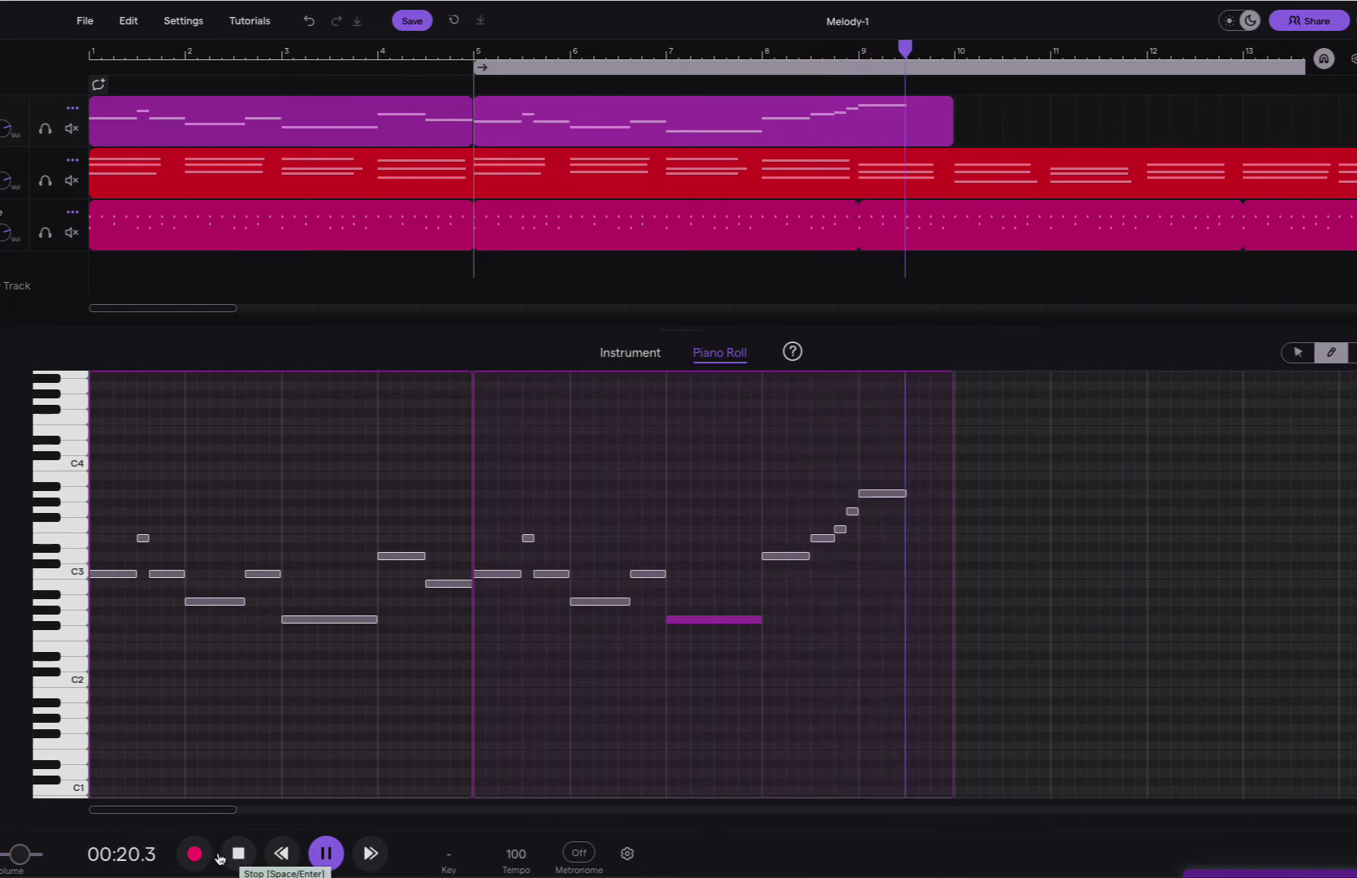
click(327, 840)
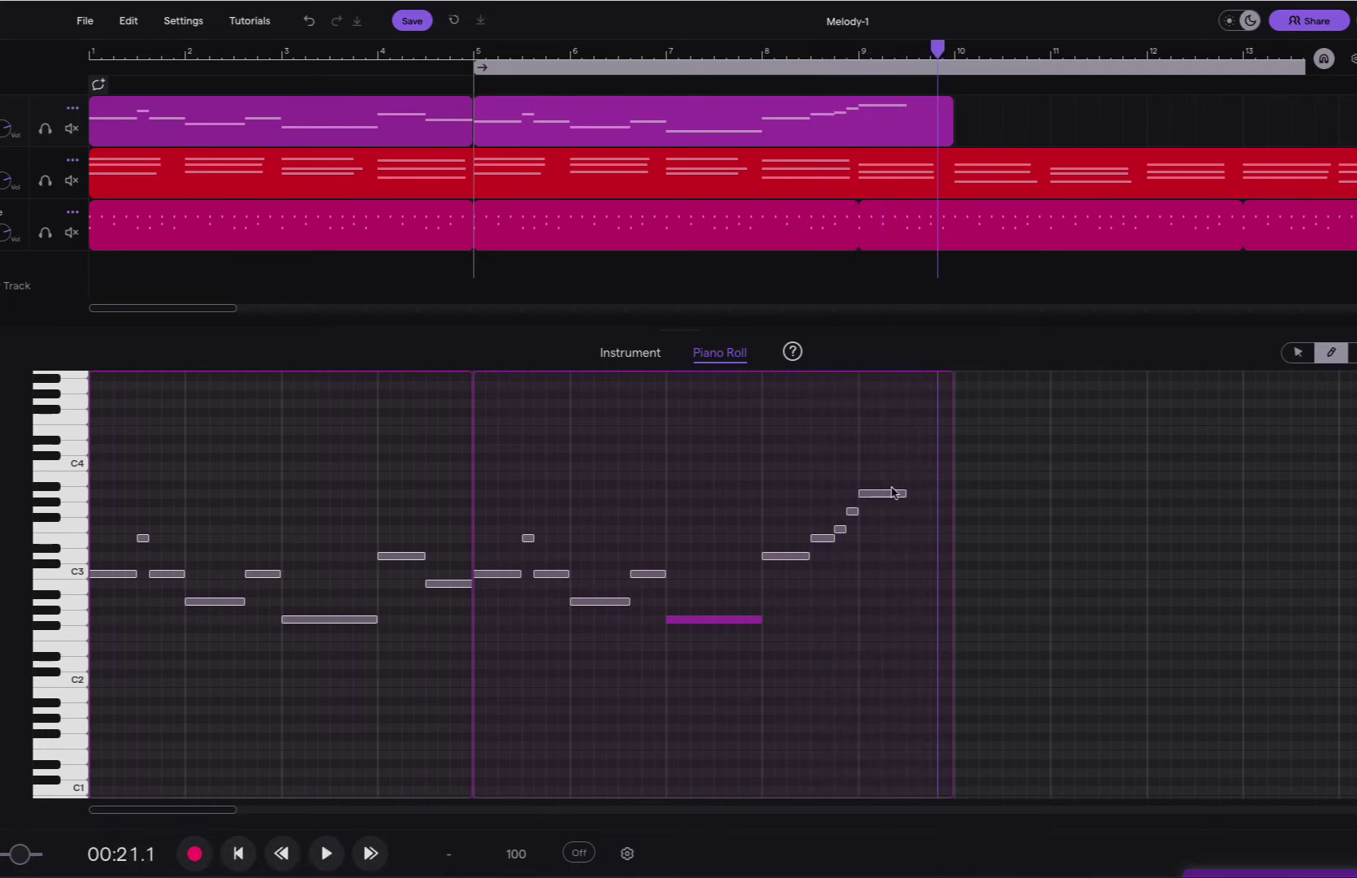
mouse_move(904, 493)
mouse_down()
mouse_move(960, 496)
mouse_move(881, 493)
mouse_move(913, 488)
mouse_up()
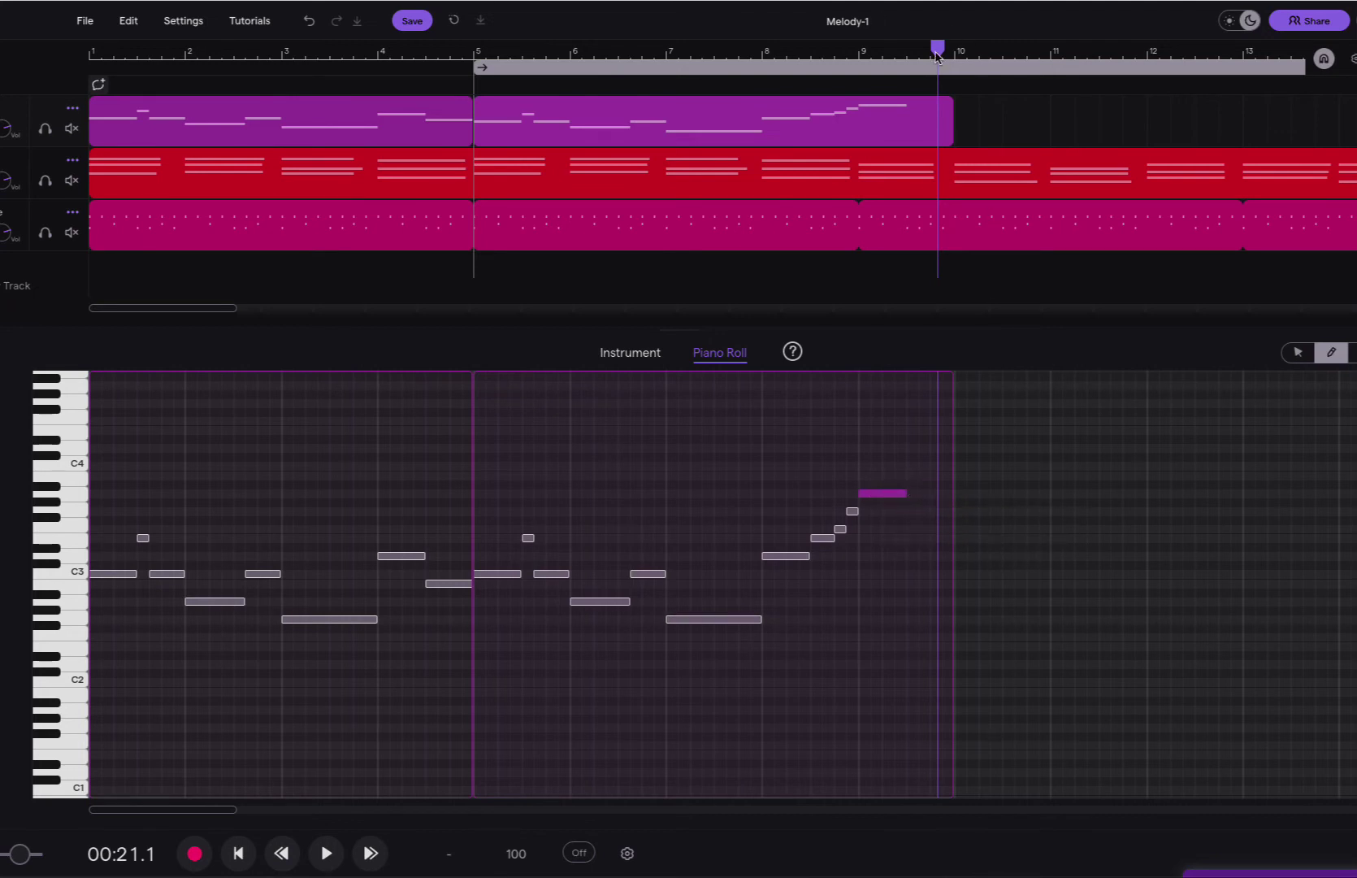
key(space)
- Extend the second melody clip so that it ends at the start of bar 13
mouse_move(919, 135)
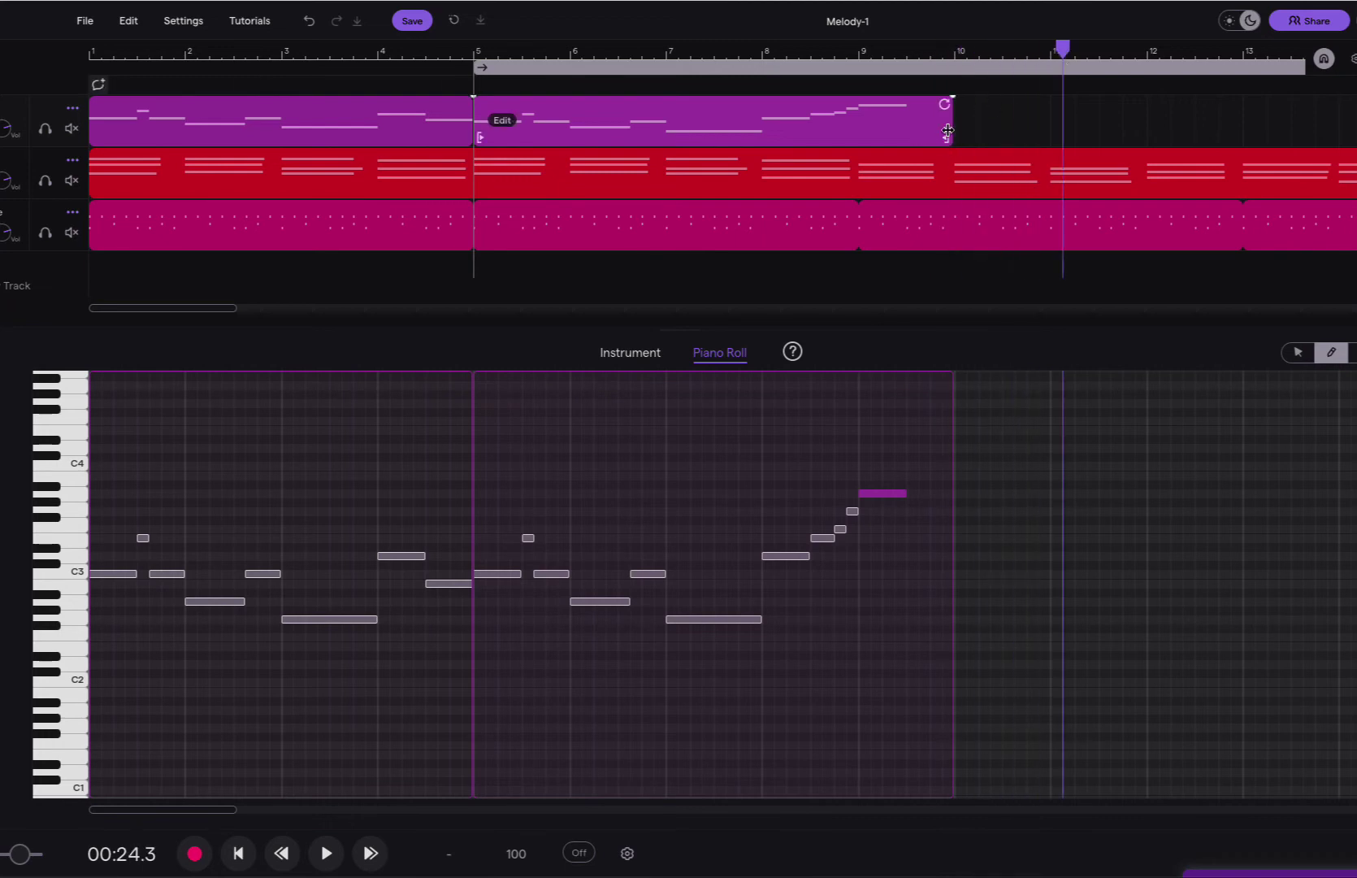
mouse_move(950, 131)
mouse_down()
mouse_move(1345, 138)
mouse_move(936, 140)
mouse_up()
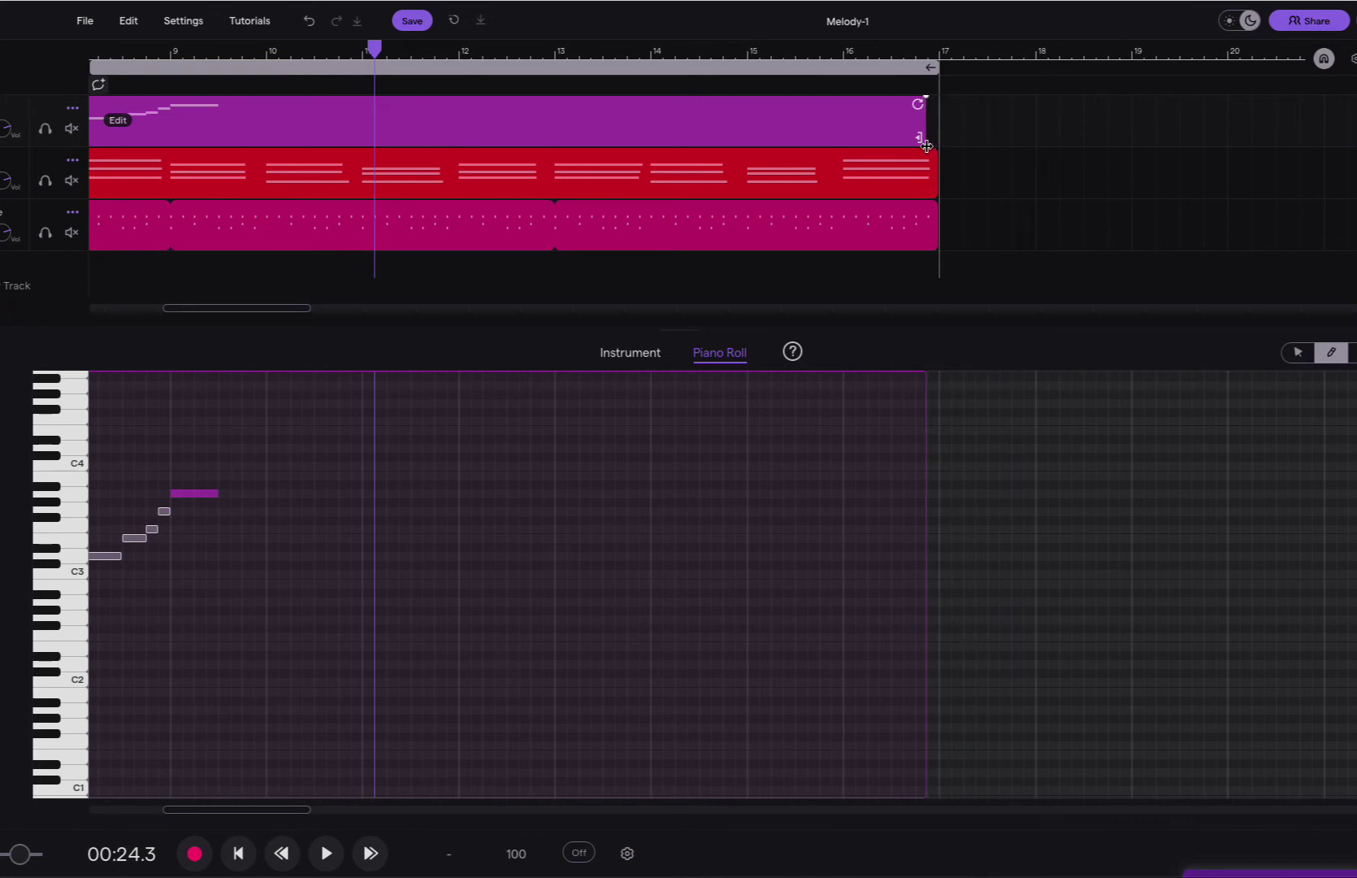
scroll(781, 174, left, 3)
scroll(780, 174, left, 6)
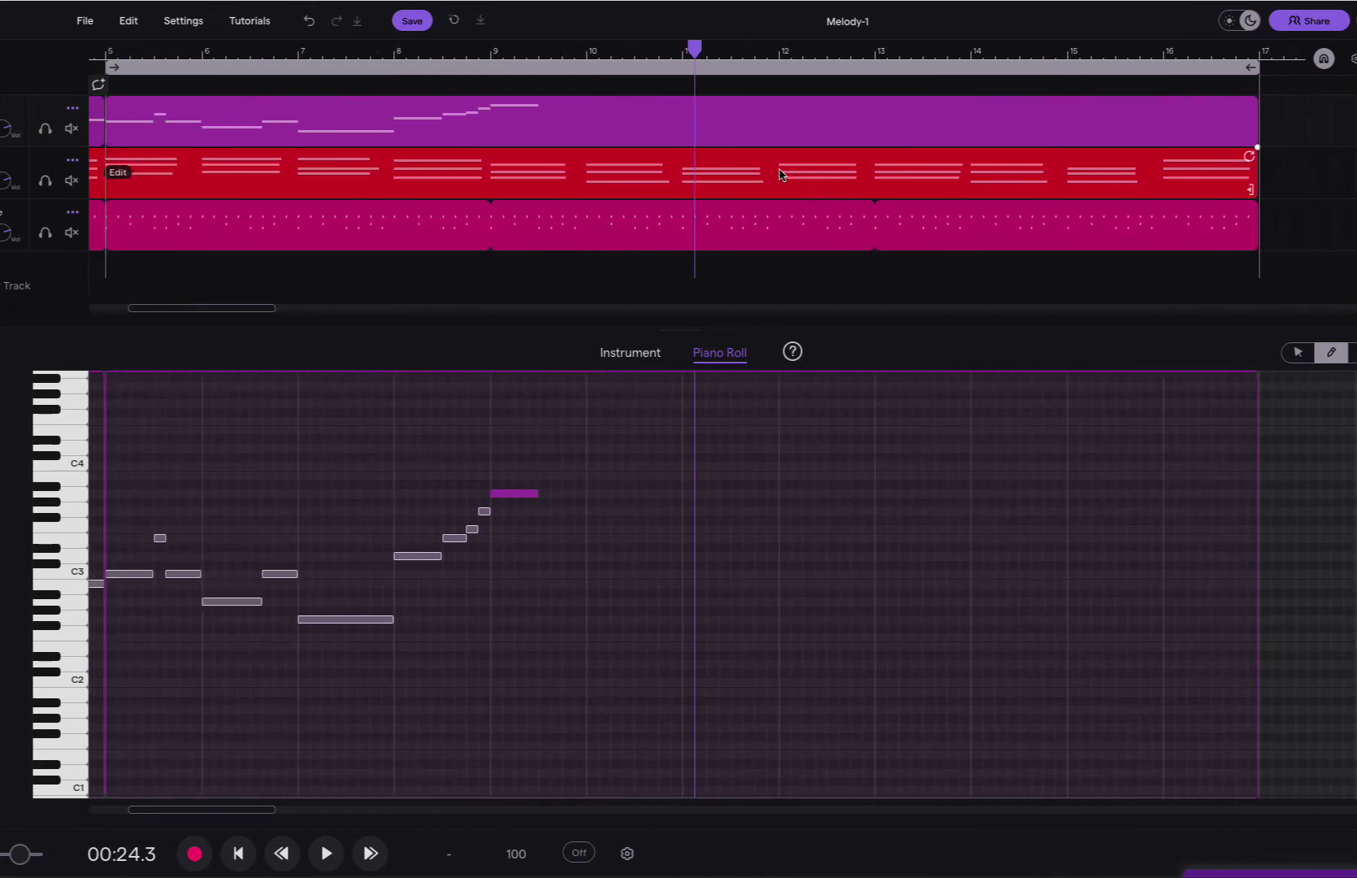
mouse_move(1351, 118)
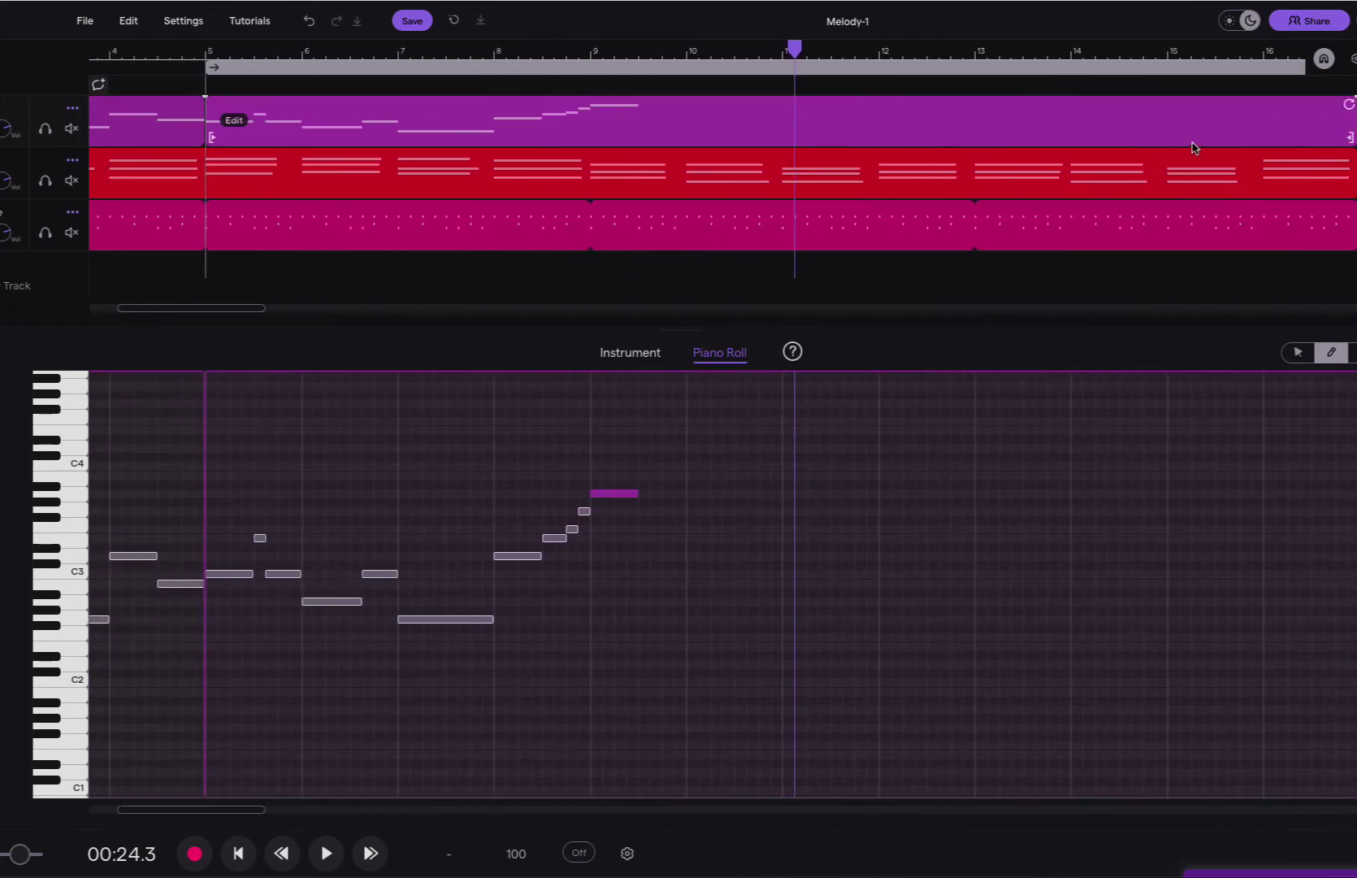
scroll(1242, 127, right, 1)
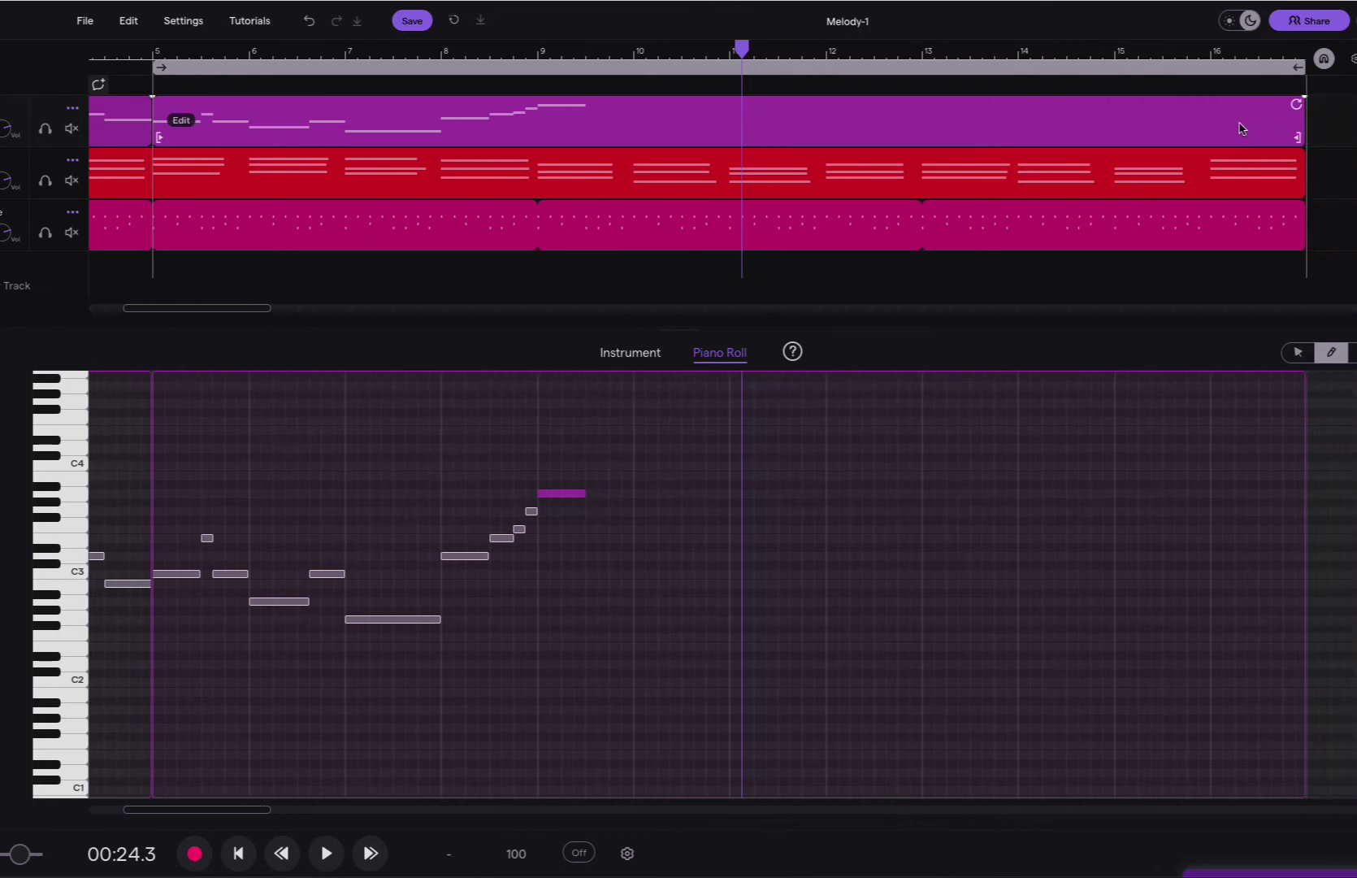
drag(1301, 131, 916, 120)
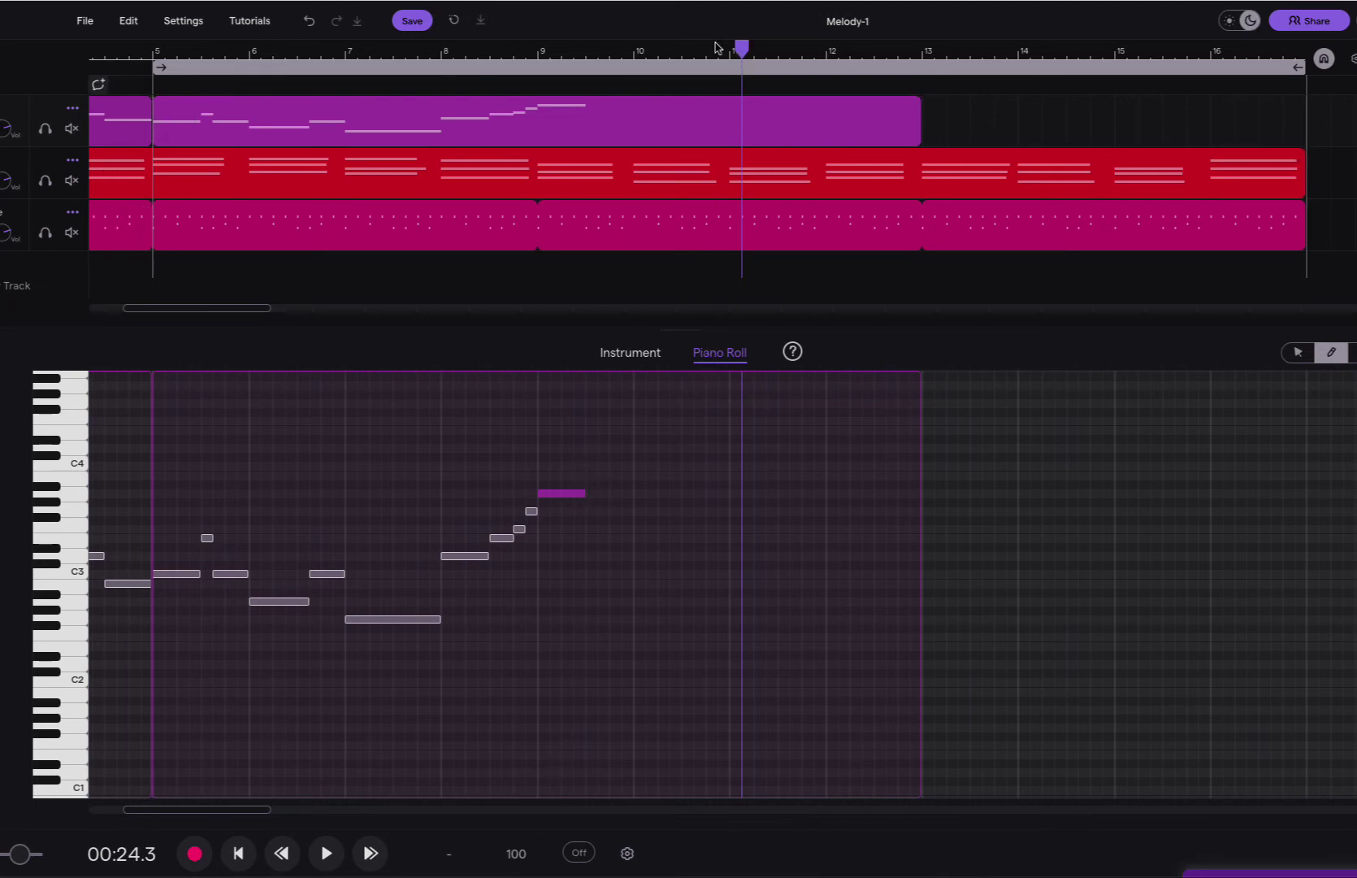
- Lengthen the A3 note to fill all of bar 9 and play that bar
drag(742, 47, 634, 47)
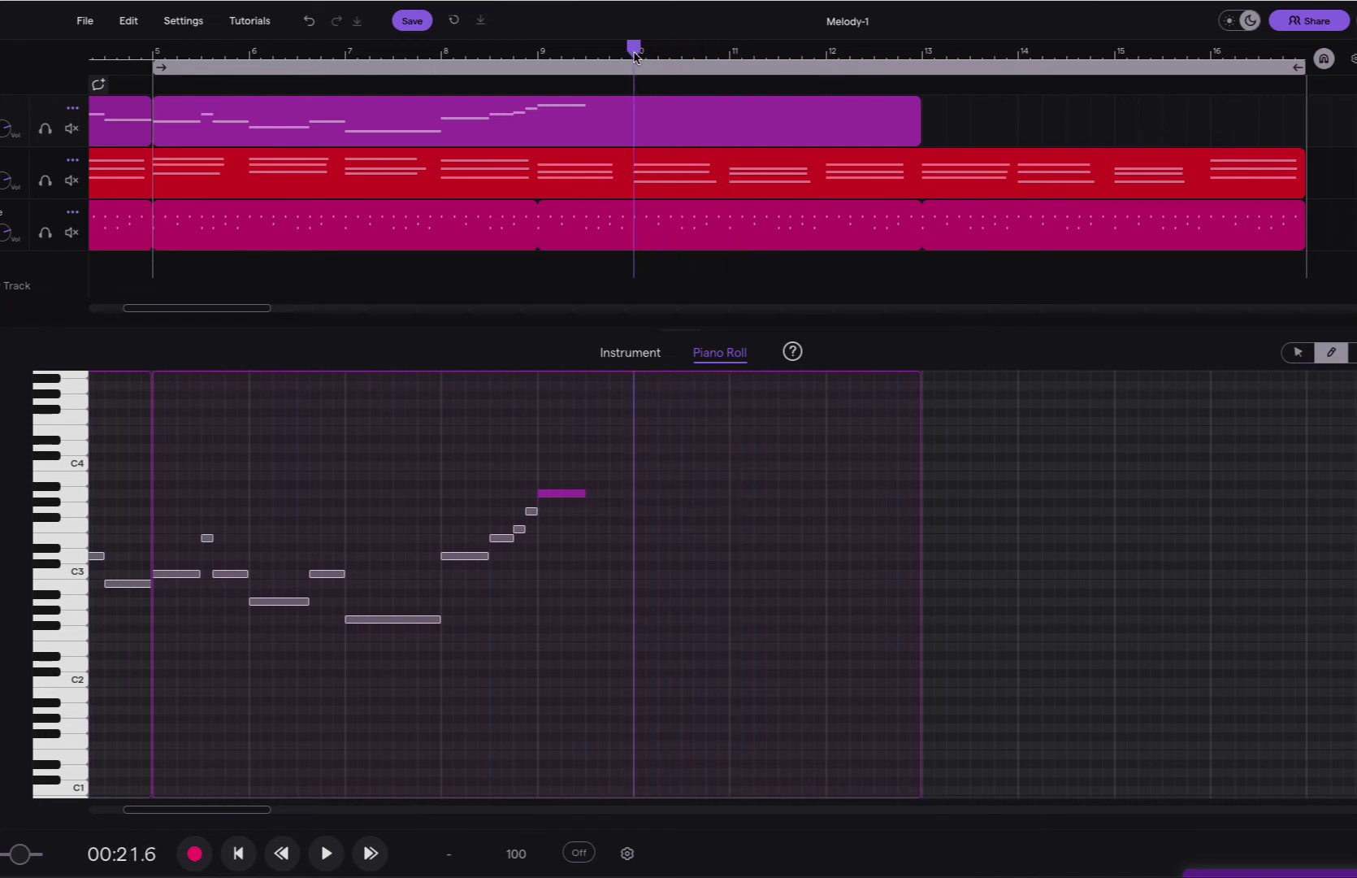
drag(583, 495, 634, 495)
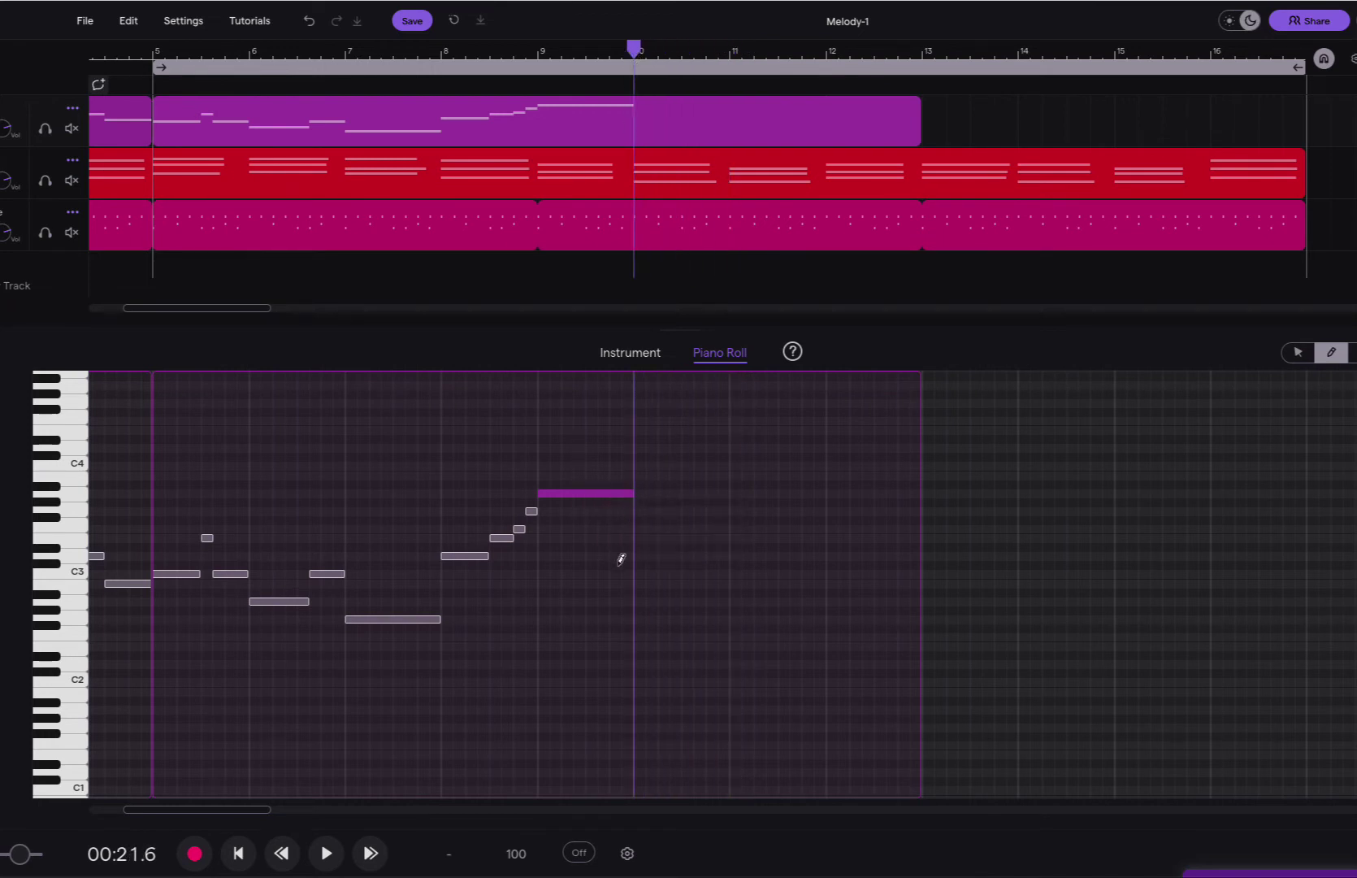
click(281, 853)
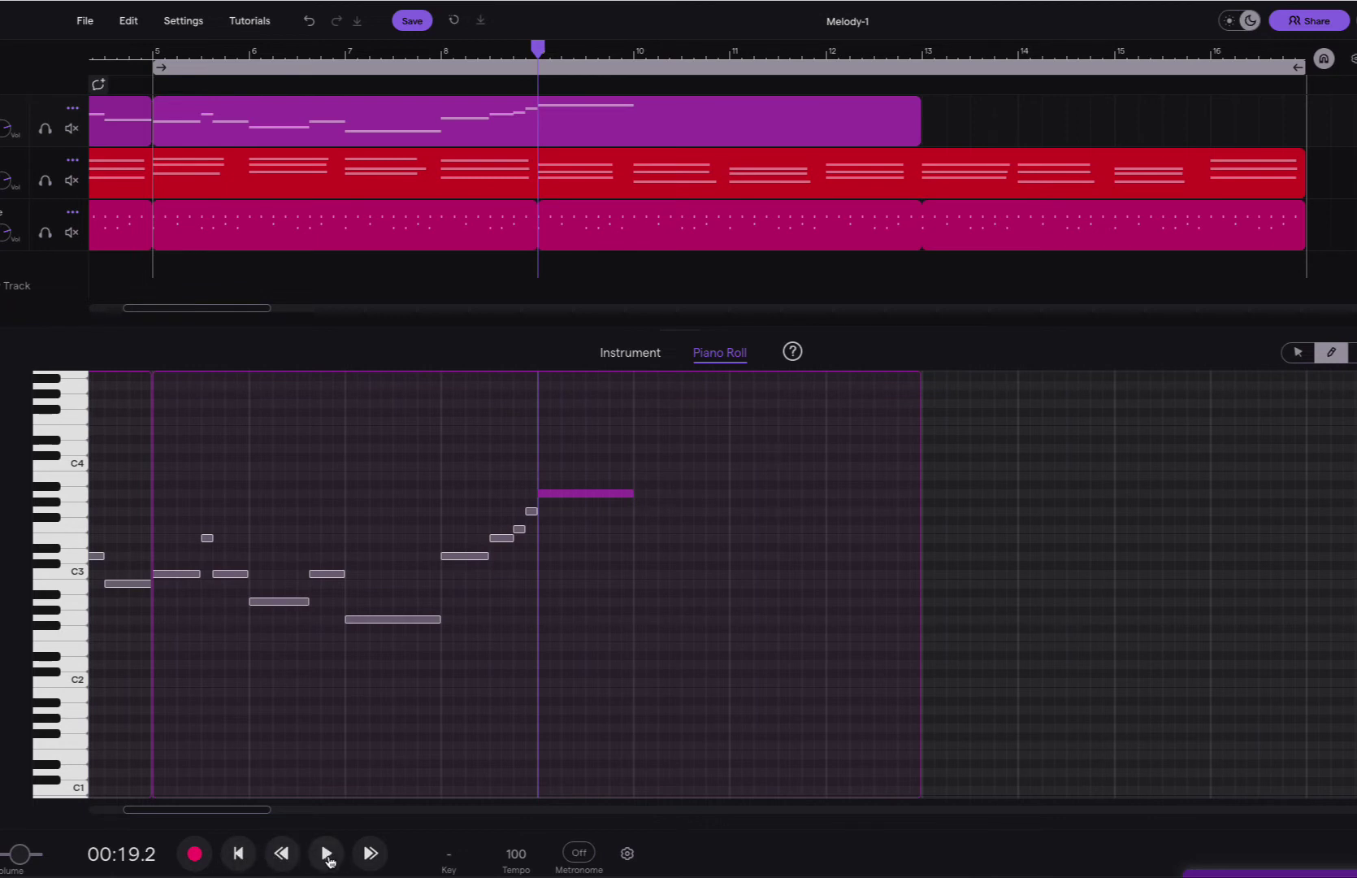
click(327, 854)
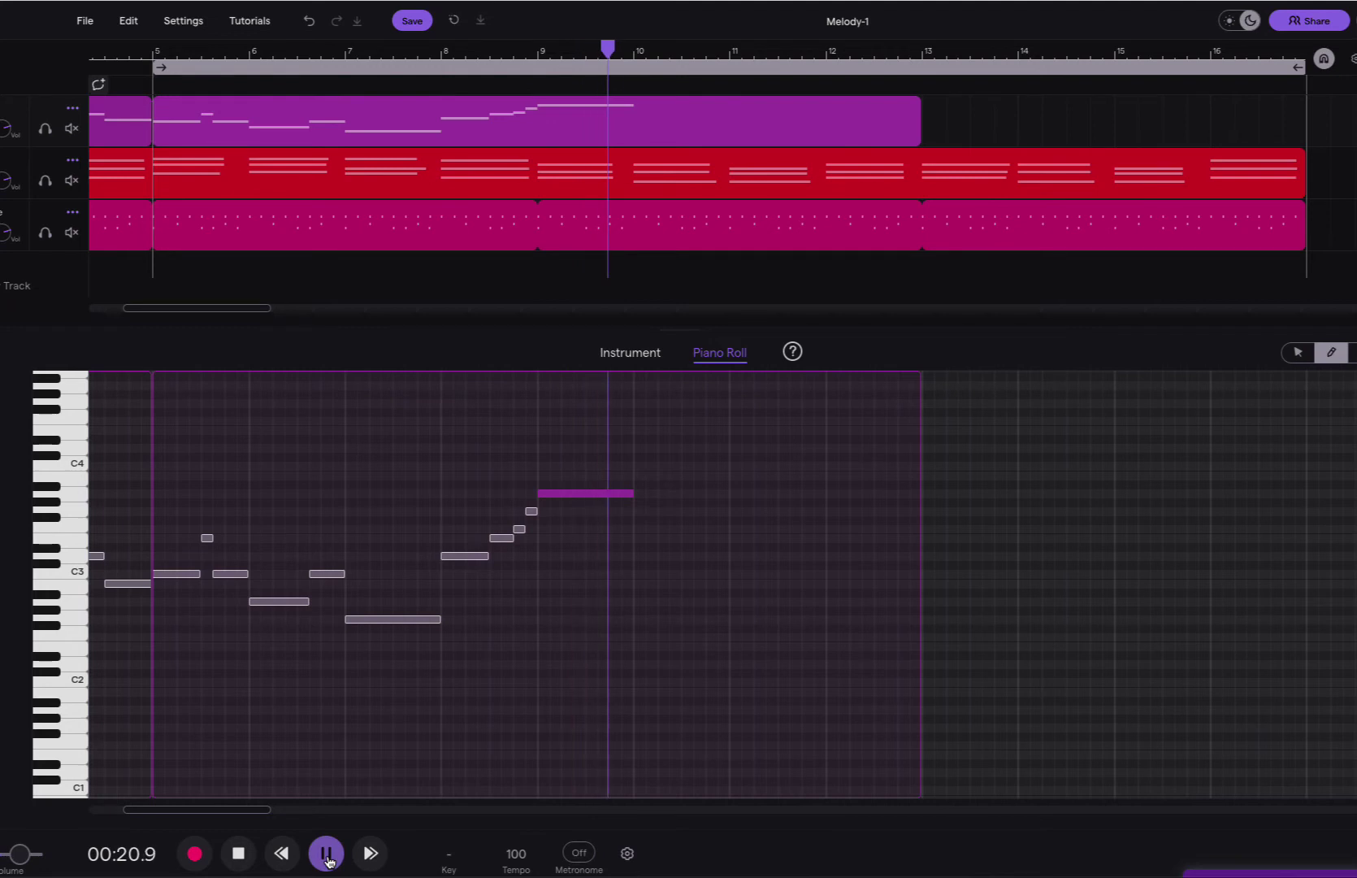
- Check the chord tones in the notes document and add a C4 note filling bar 10
click(328, 855)
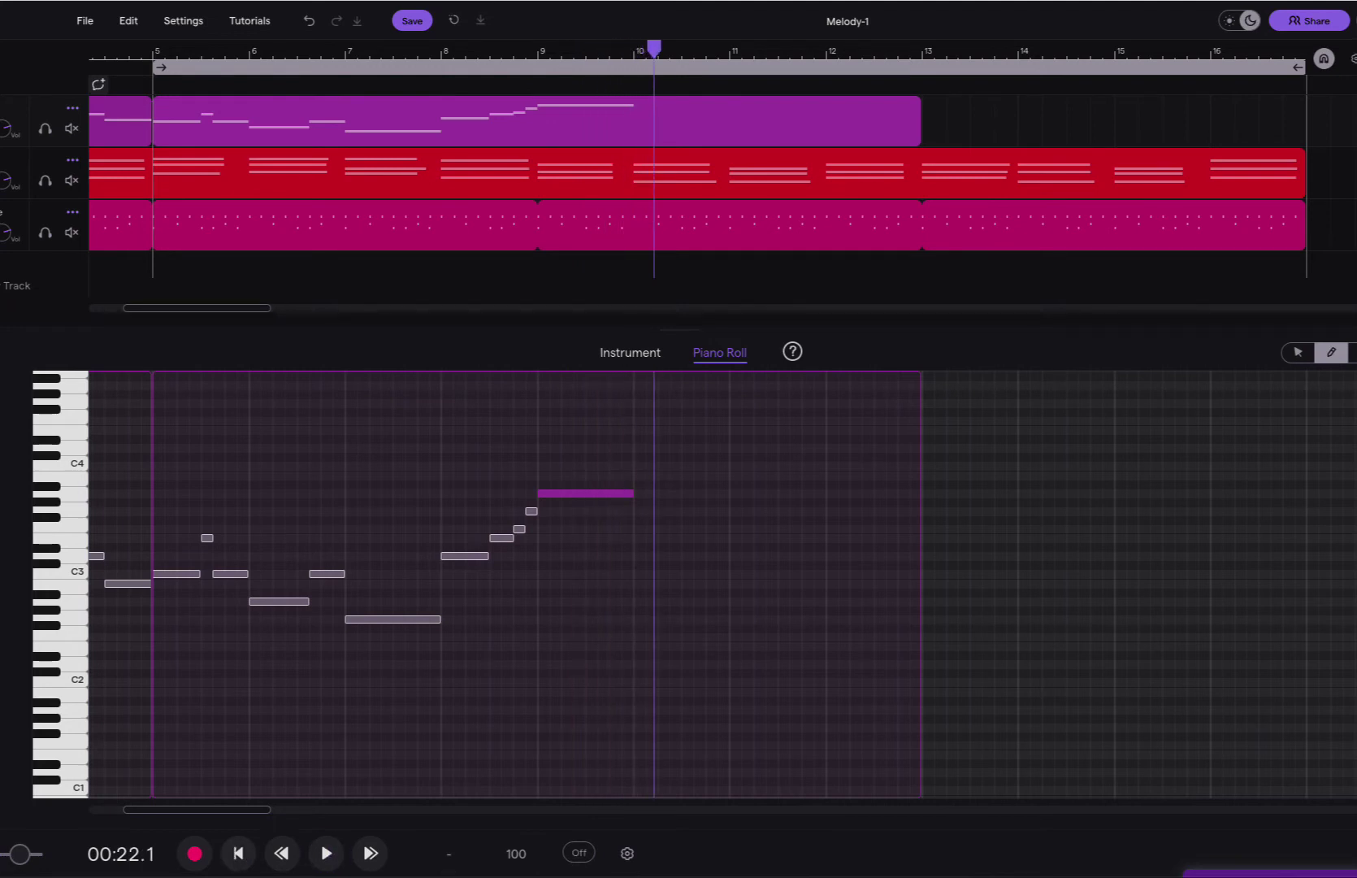
key(super+Tab)
drag(1245, 152, 1022, 126)
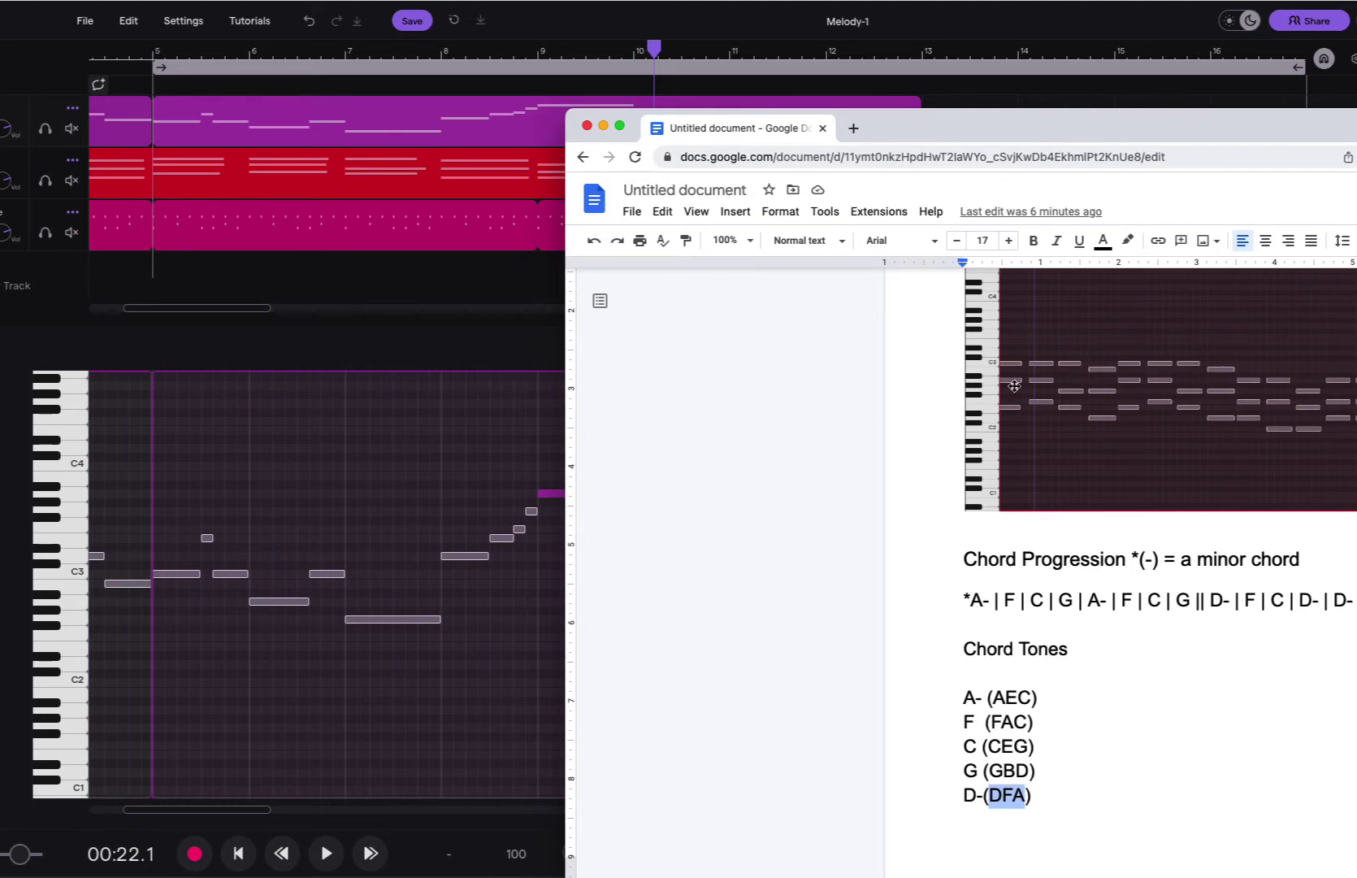
key(super+m)
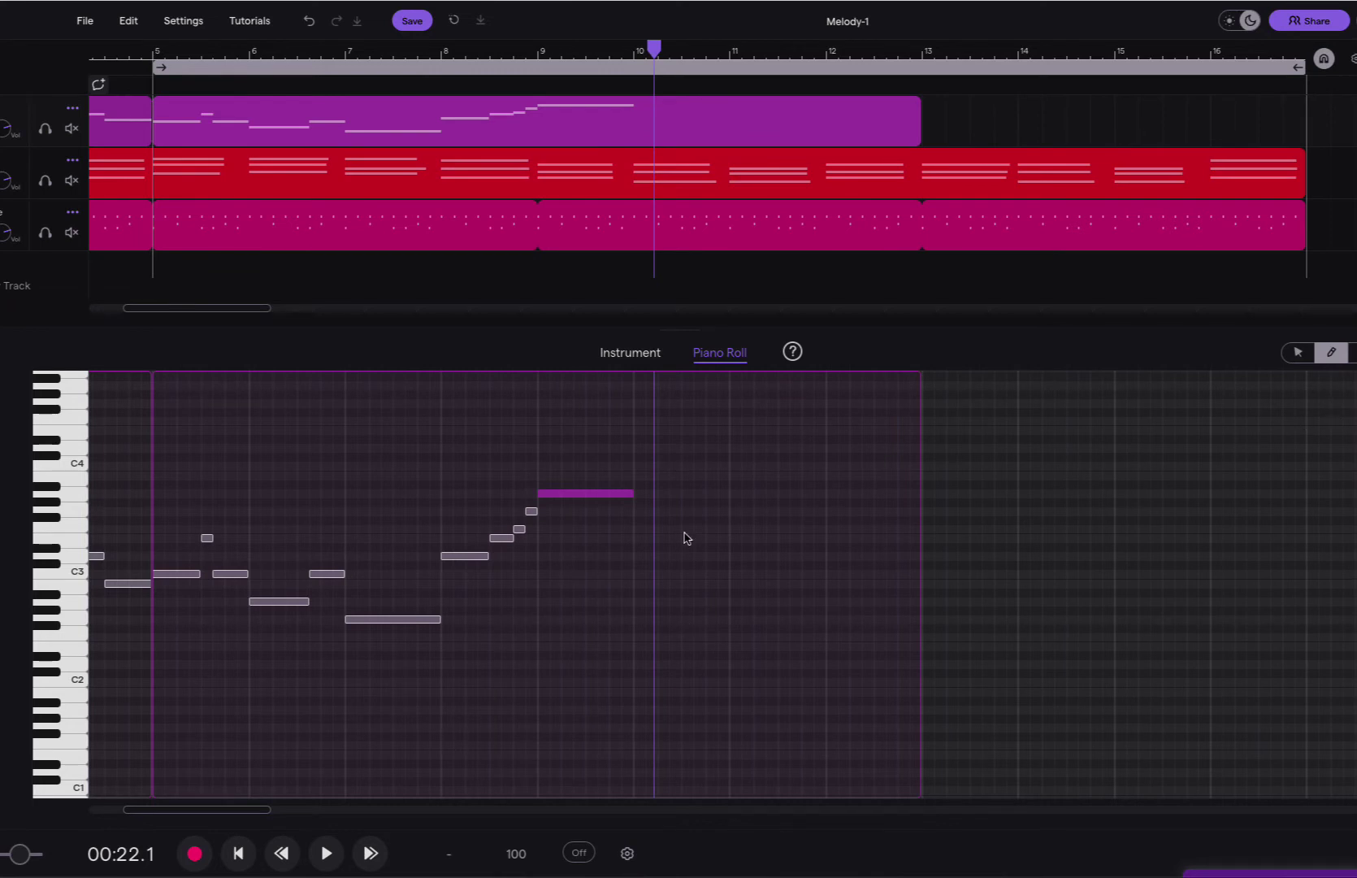
click(641, 468)
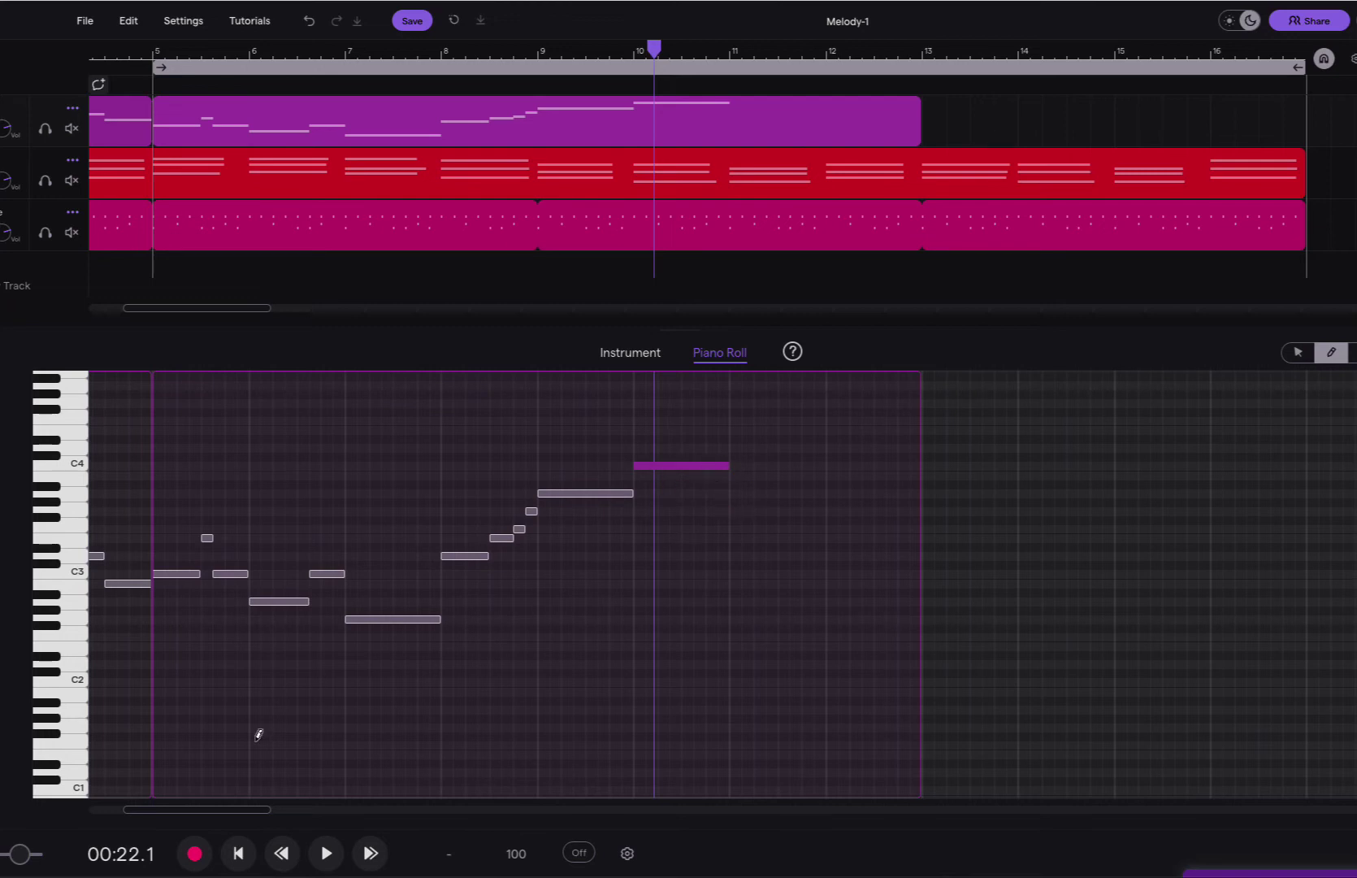
- Play the melody from the beginning through the C4 note in bar 10
click(238, 859)
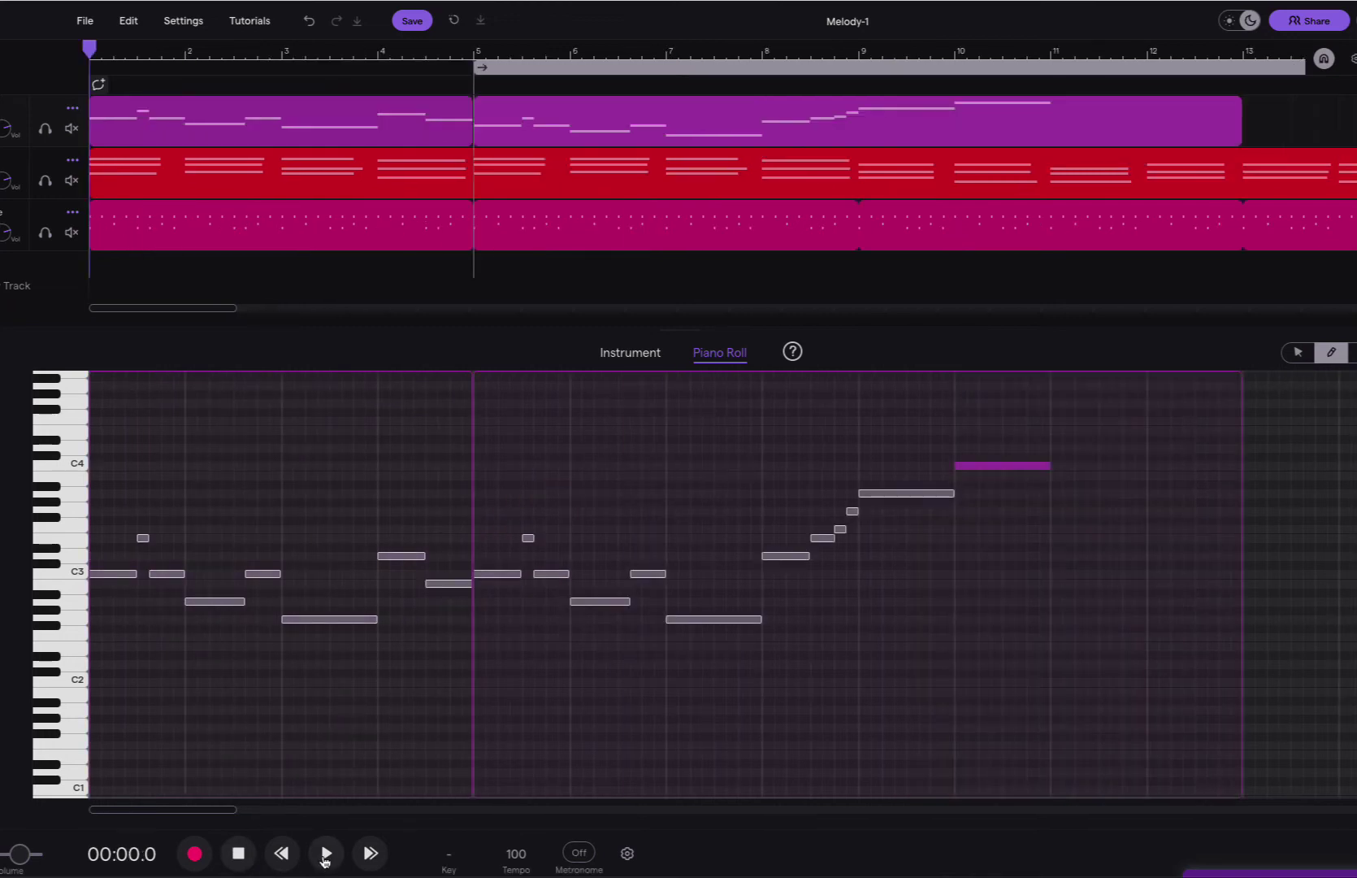
click(325, 855)
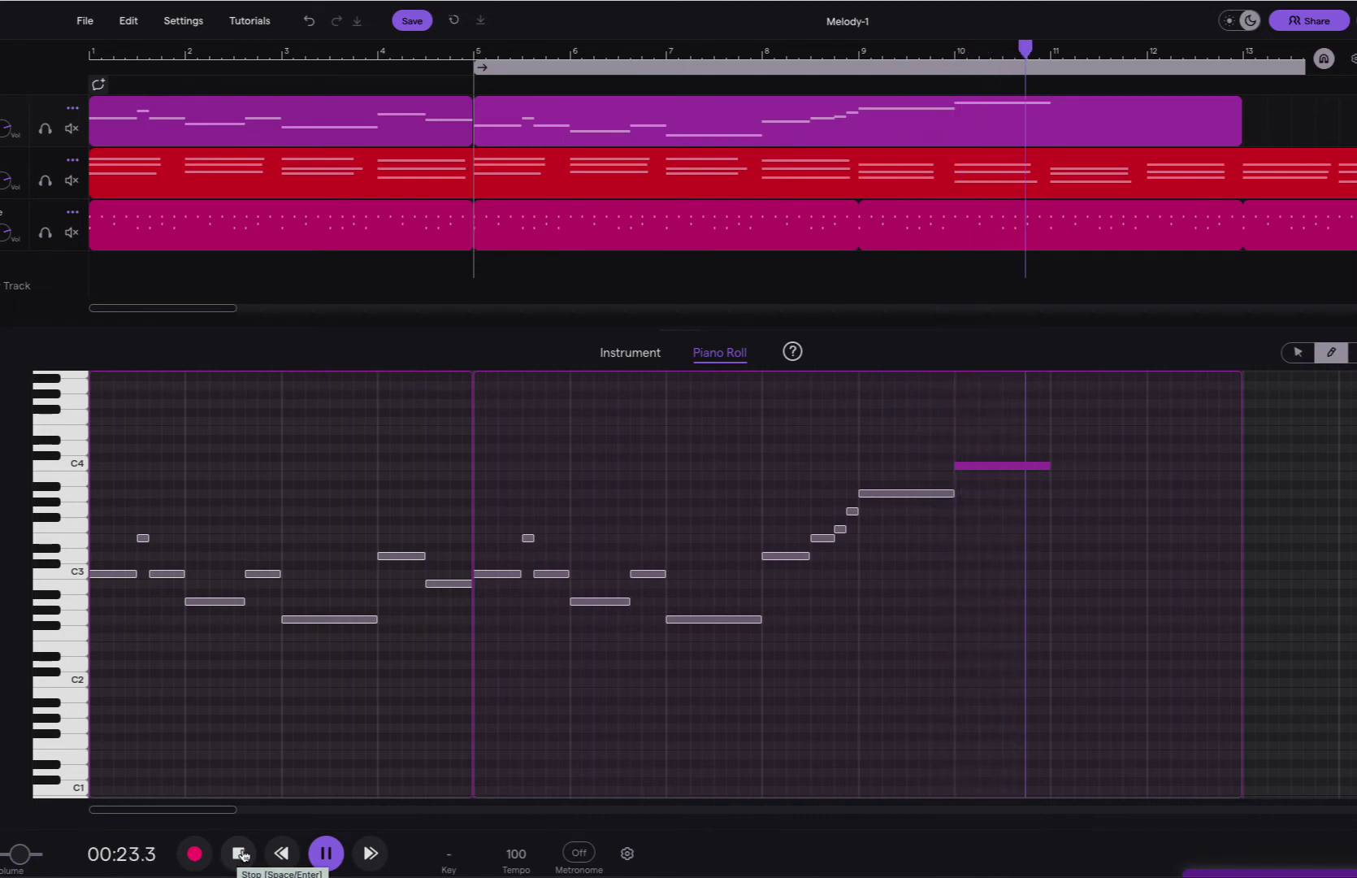
key(space)
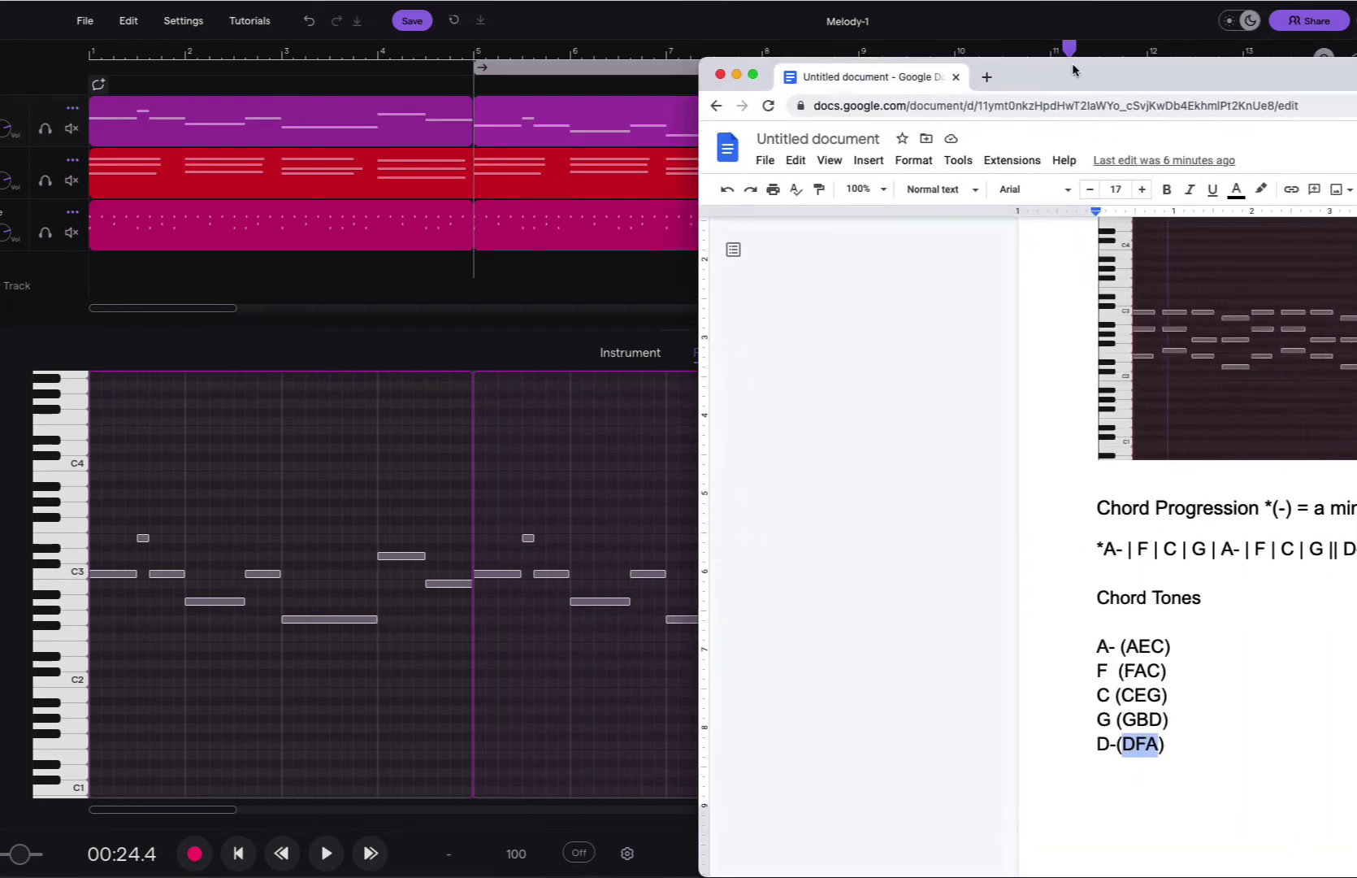
- Check the chord progression document and add a G3 note filling bar 11 of the melody
drag(1072, 63, 980, 49)
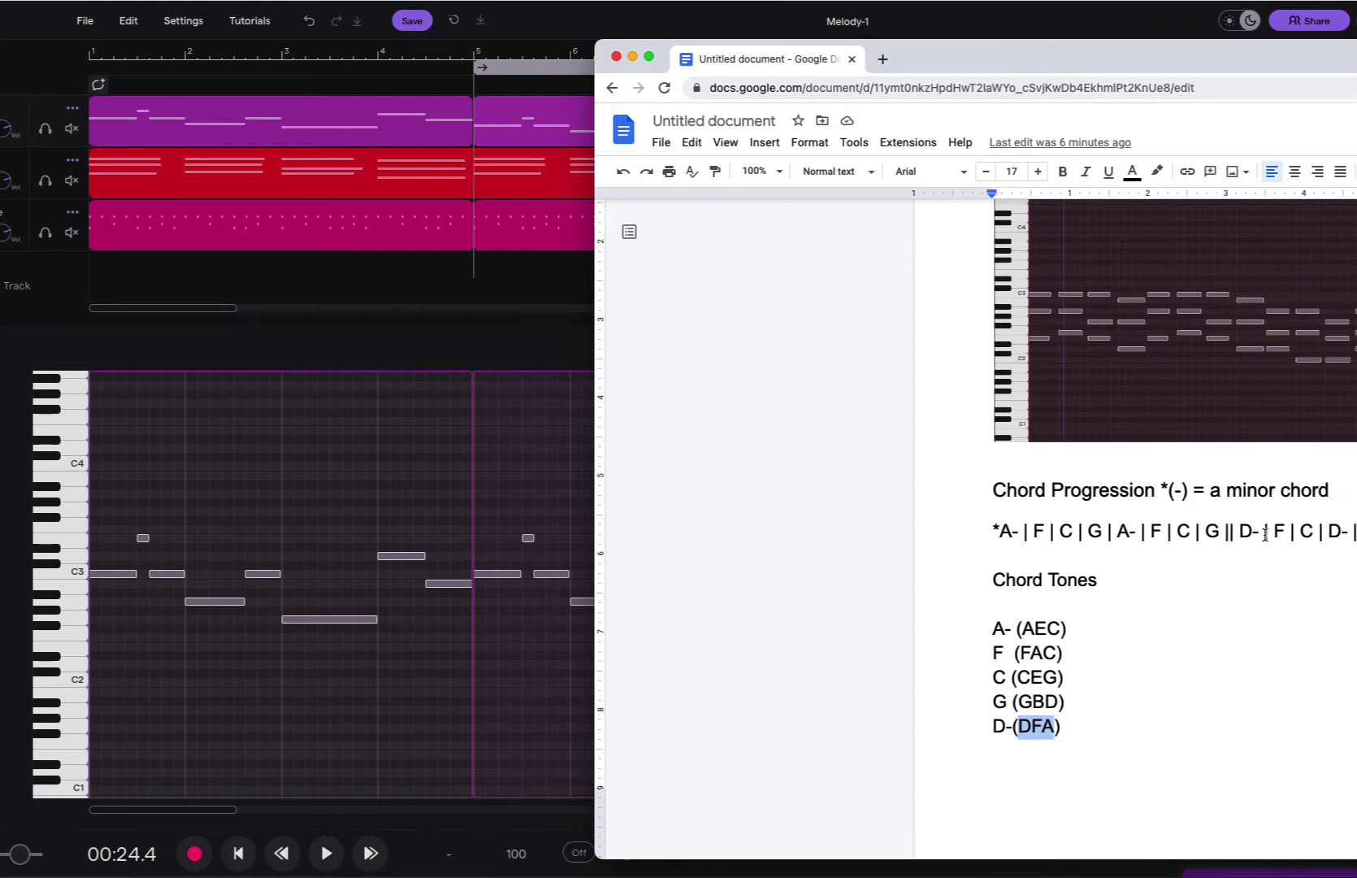
key(super+h)
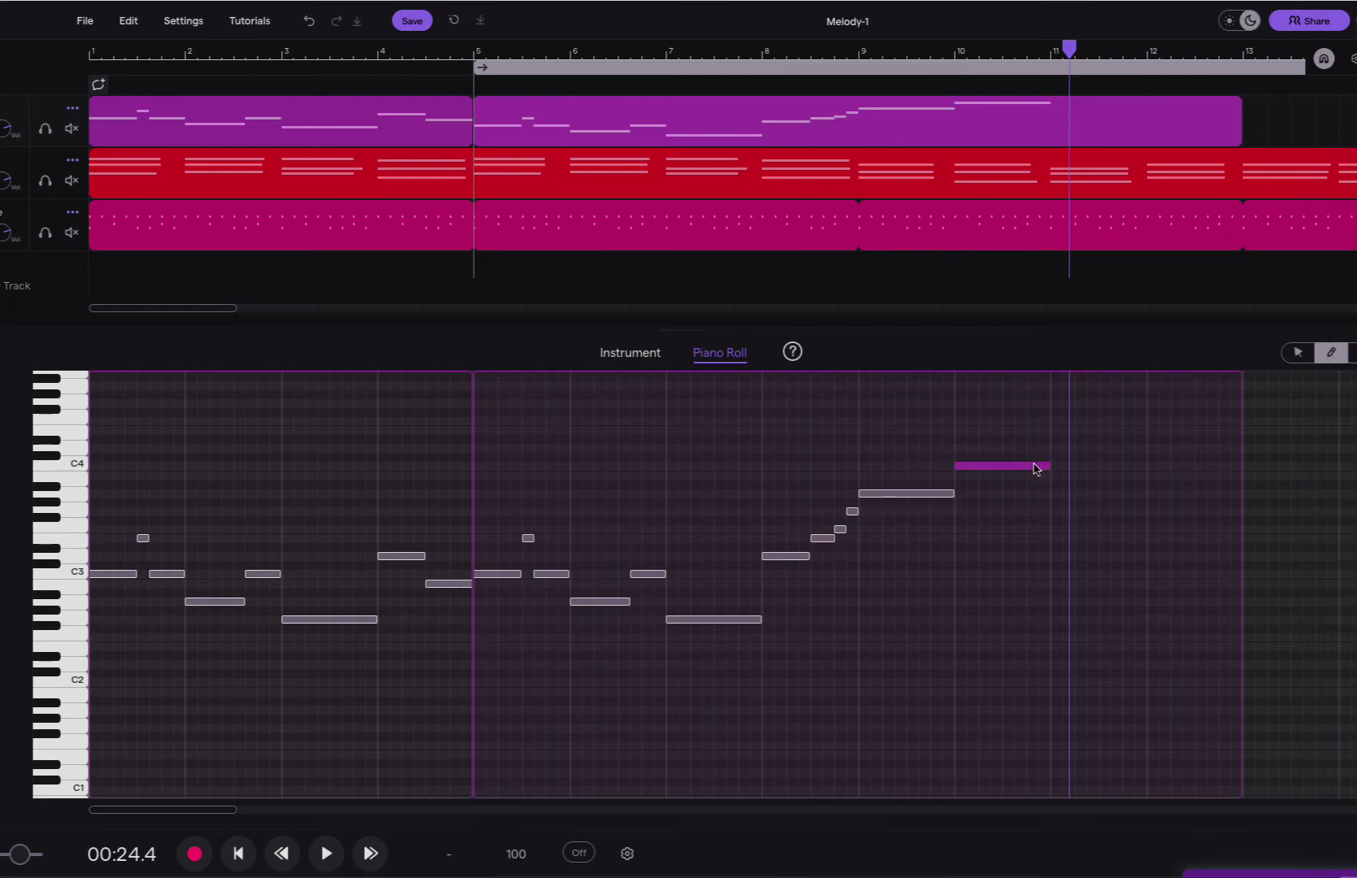
mouse_move(1034, 469)
click(1055, 493)
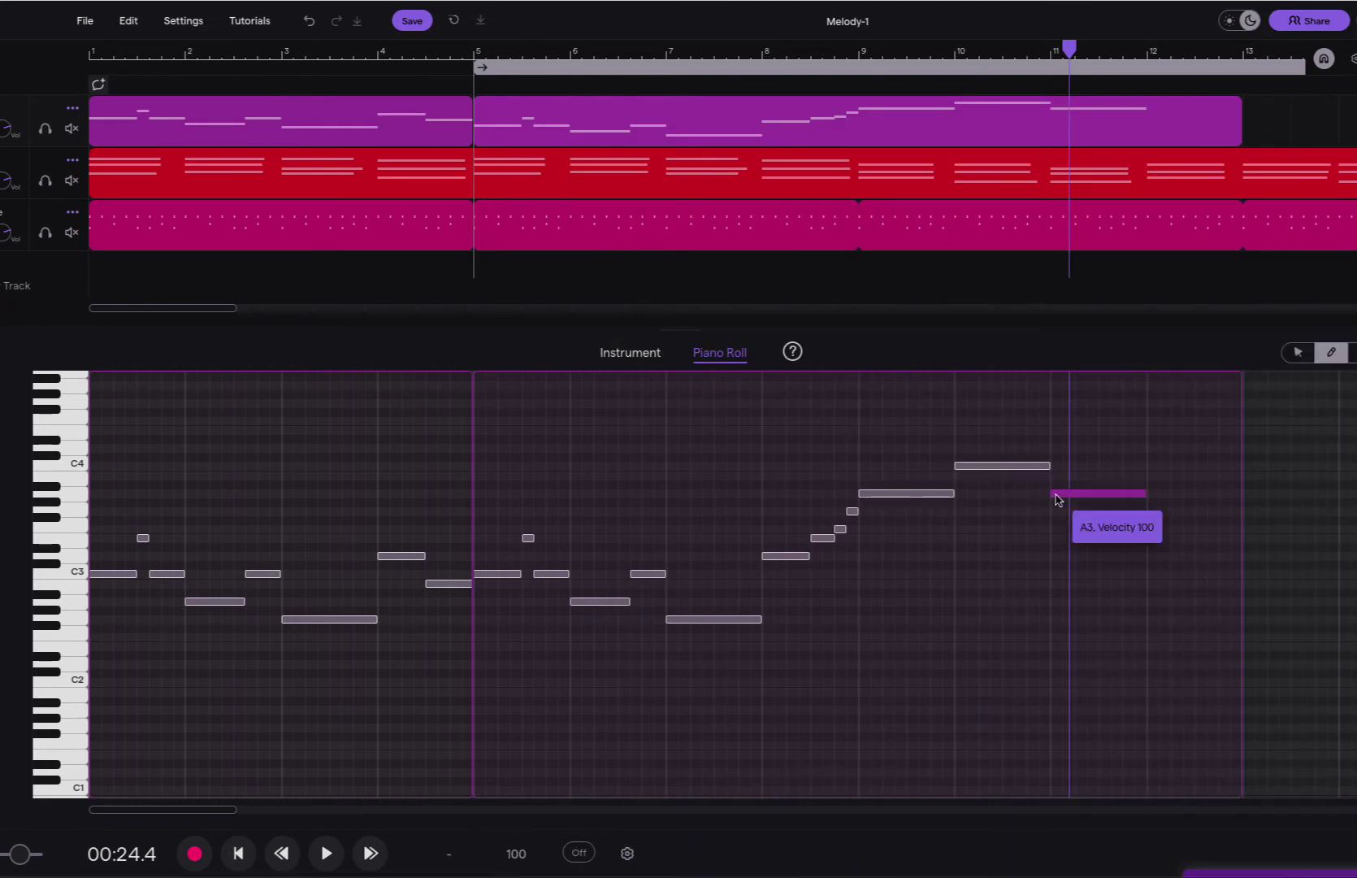
drag(1058, 499, 1058, 519)
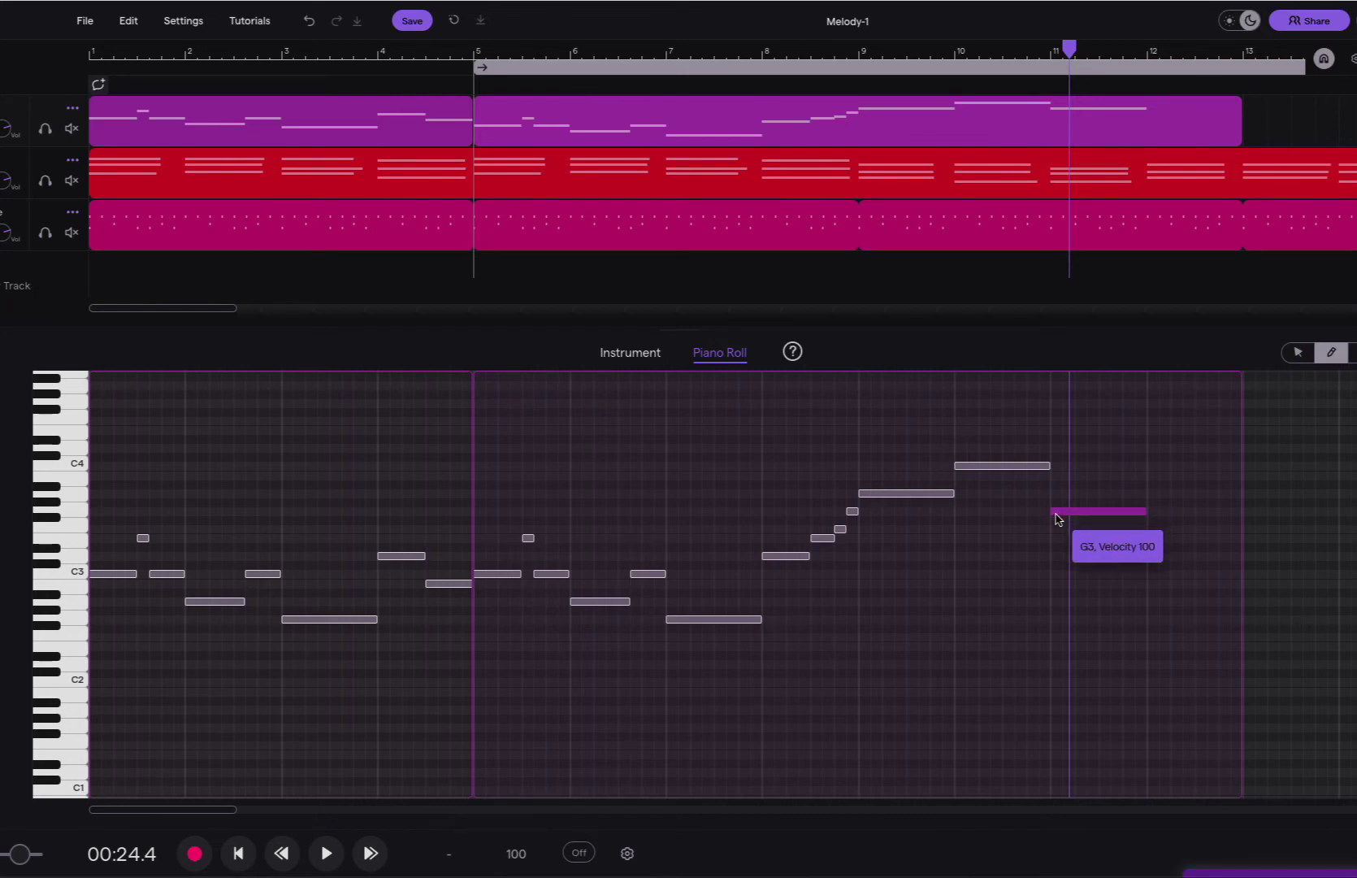
drag(1058, 521, 1056, 511)
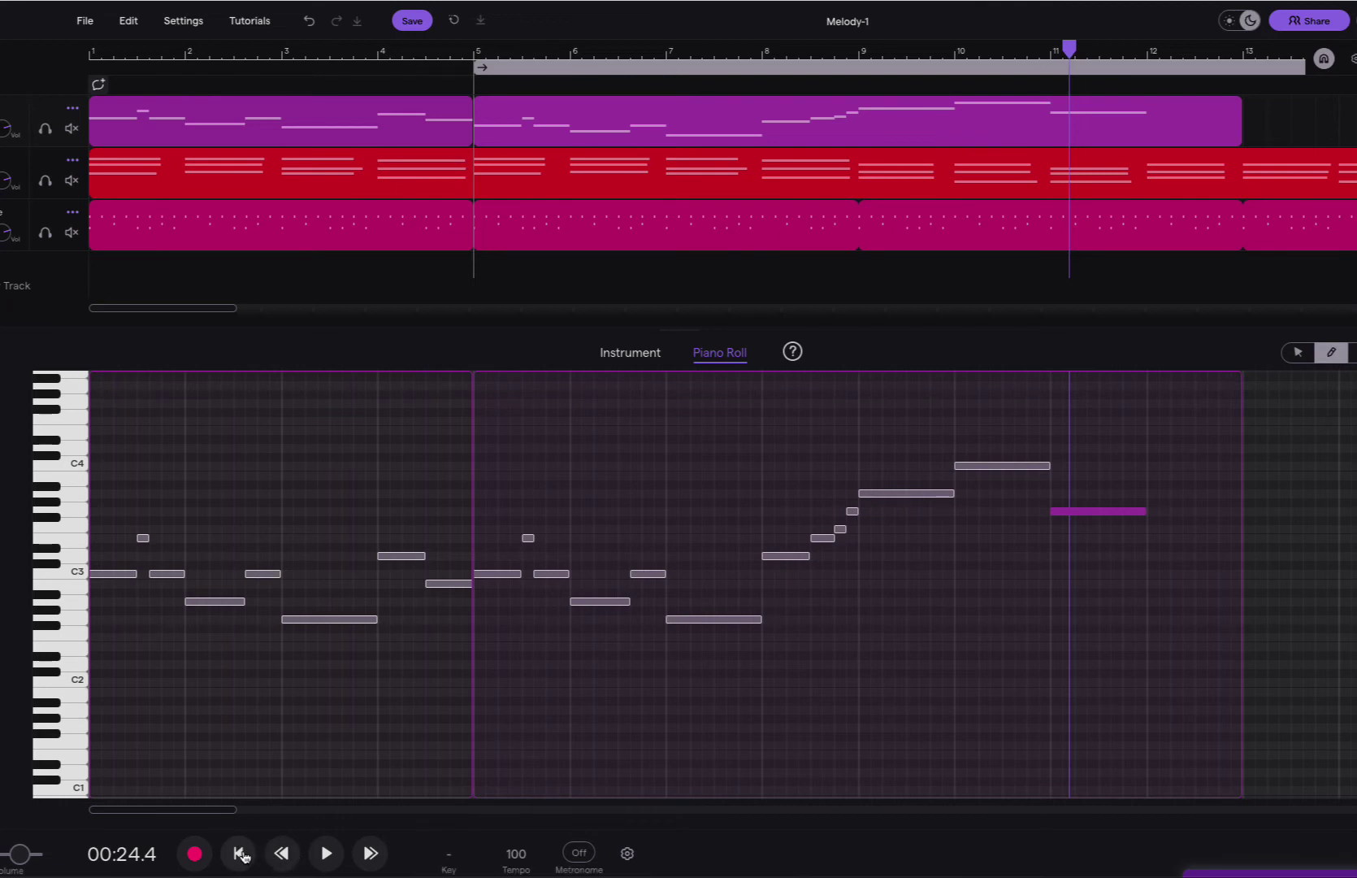
- Play the melody from the beginning into the G3 note in bar 11
click(240, 854)
click(328, 853)
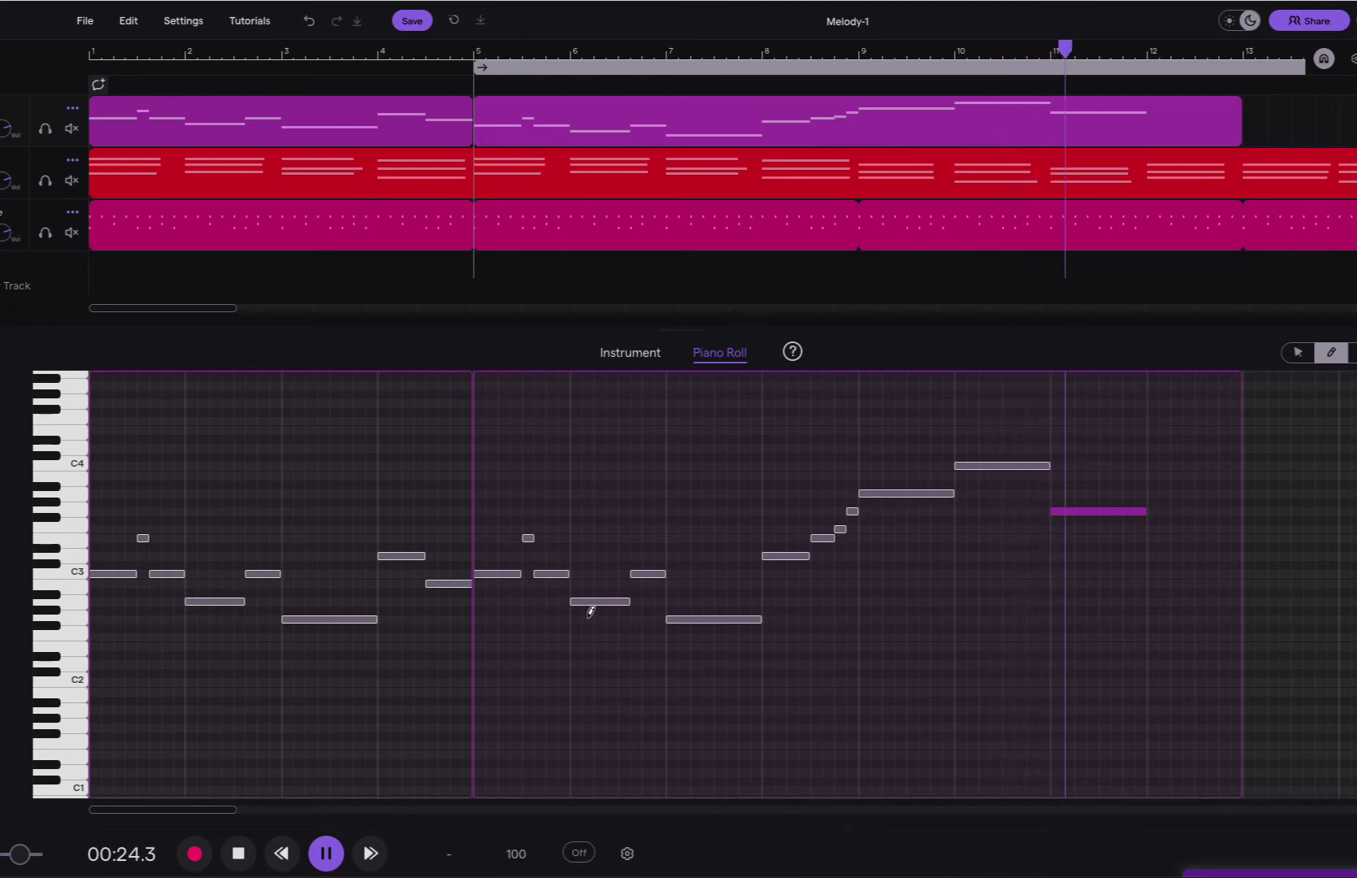
key(space)
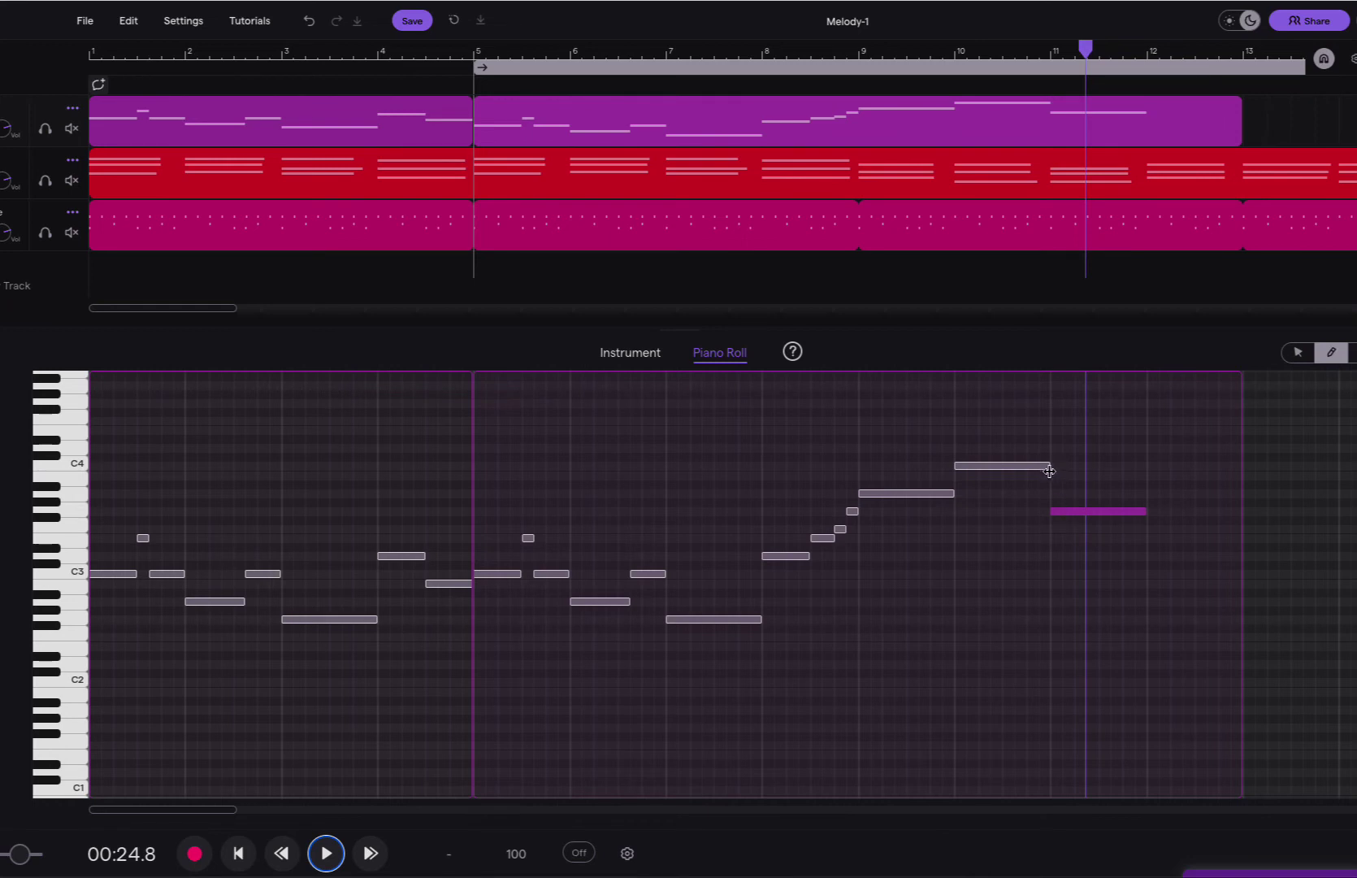
- Shorten the C4 note in bar 10 to three beats and fill the last beat with an A3 passing note
mouse_move(1047, 469)
mouse_down()
mouse_move(1001, 467)
mouse_move(1027, 468)
mouse_up()
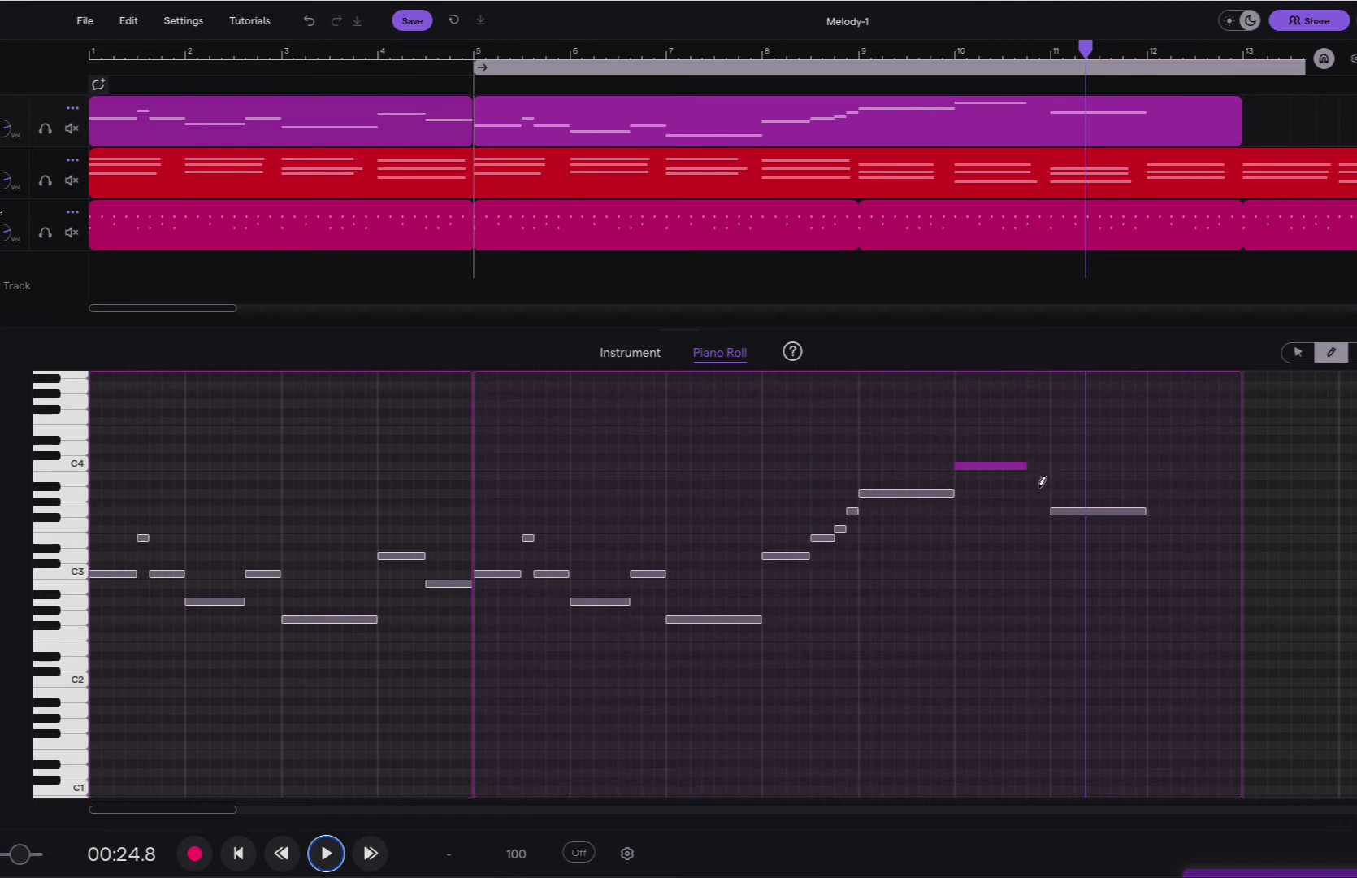
click(1041, 486)
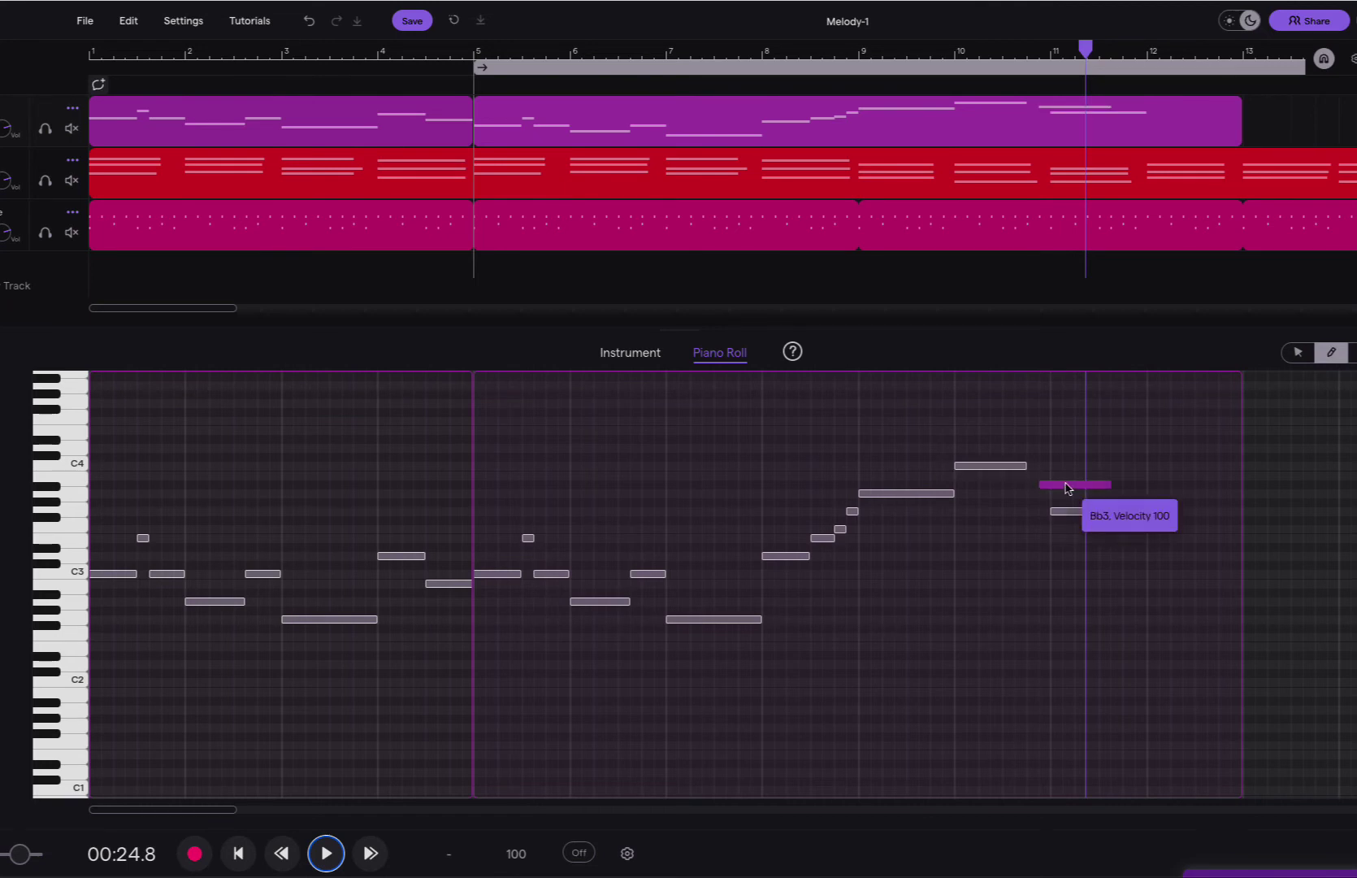
drag(1054, 486, 1054, 492)
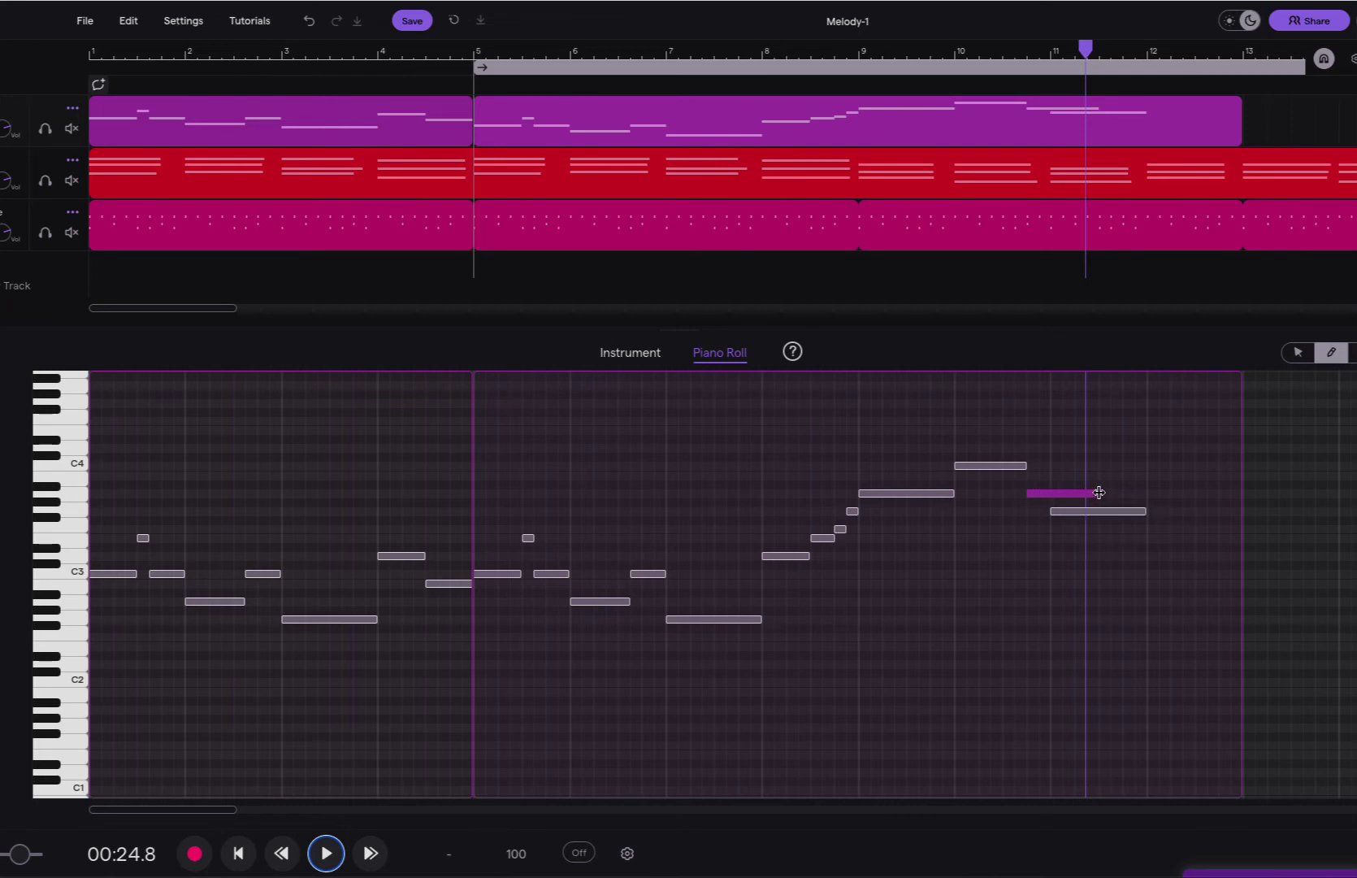
drag(1091, 493, 1046, 496)
scroll(679, 584, up, 2)
scroll(1067, 411, up, 2)
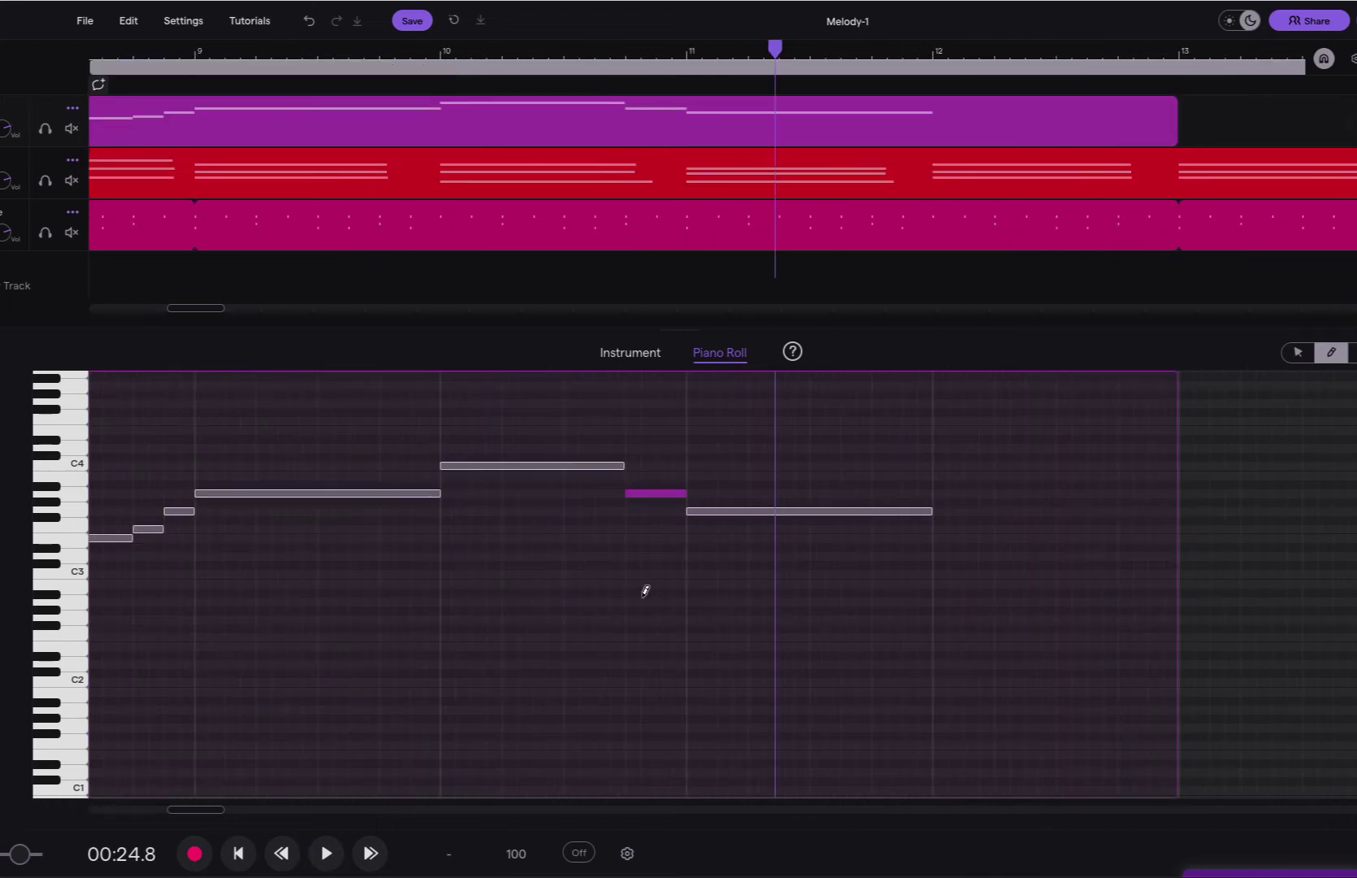
scroll(646, 591, left, 3)
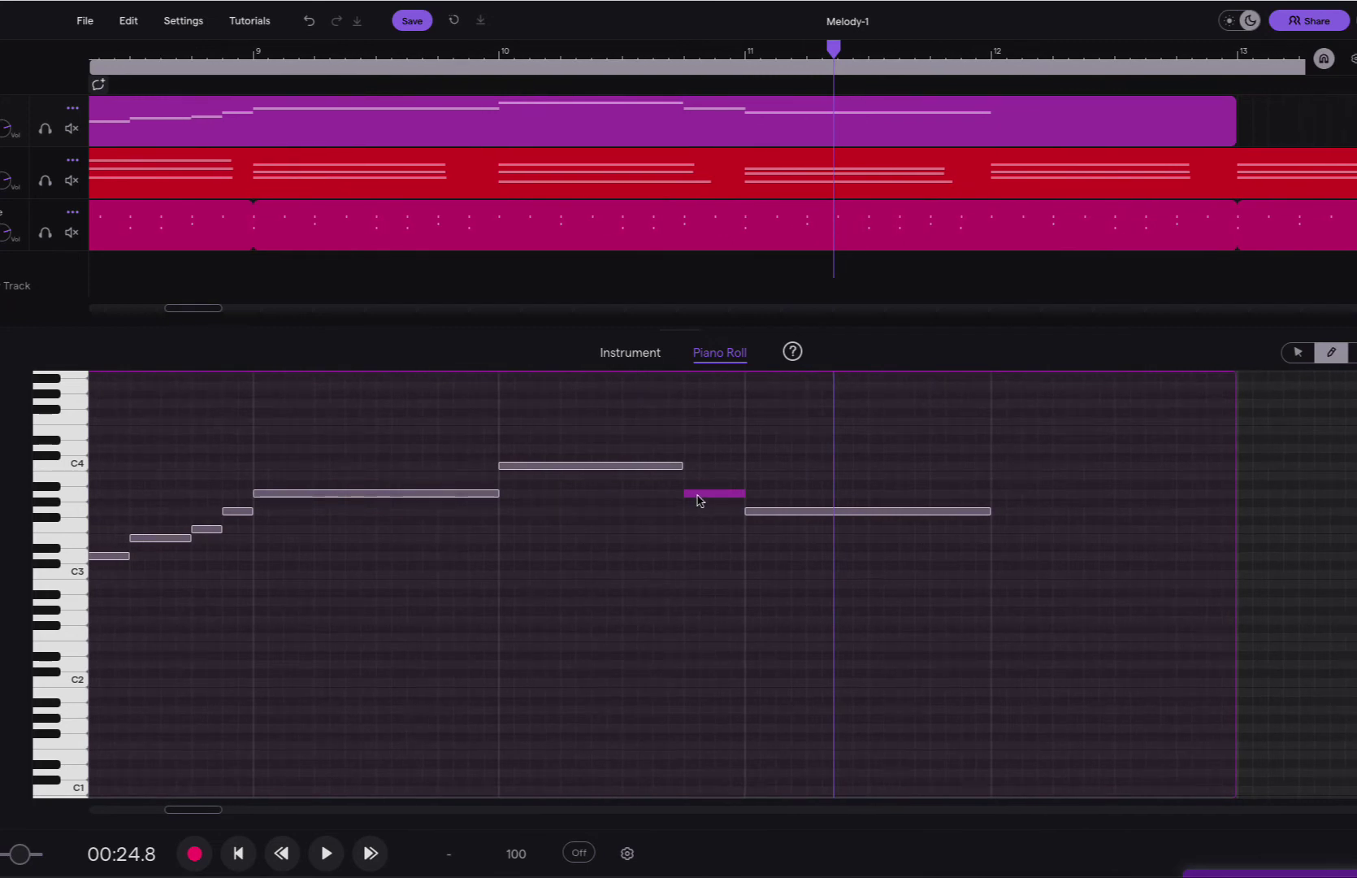
- Play the melody briefly from the start, and move the start of the playback loop to bar 9
mouse_move(700, 500)
mouse_move(663, 471)
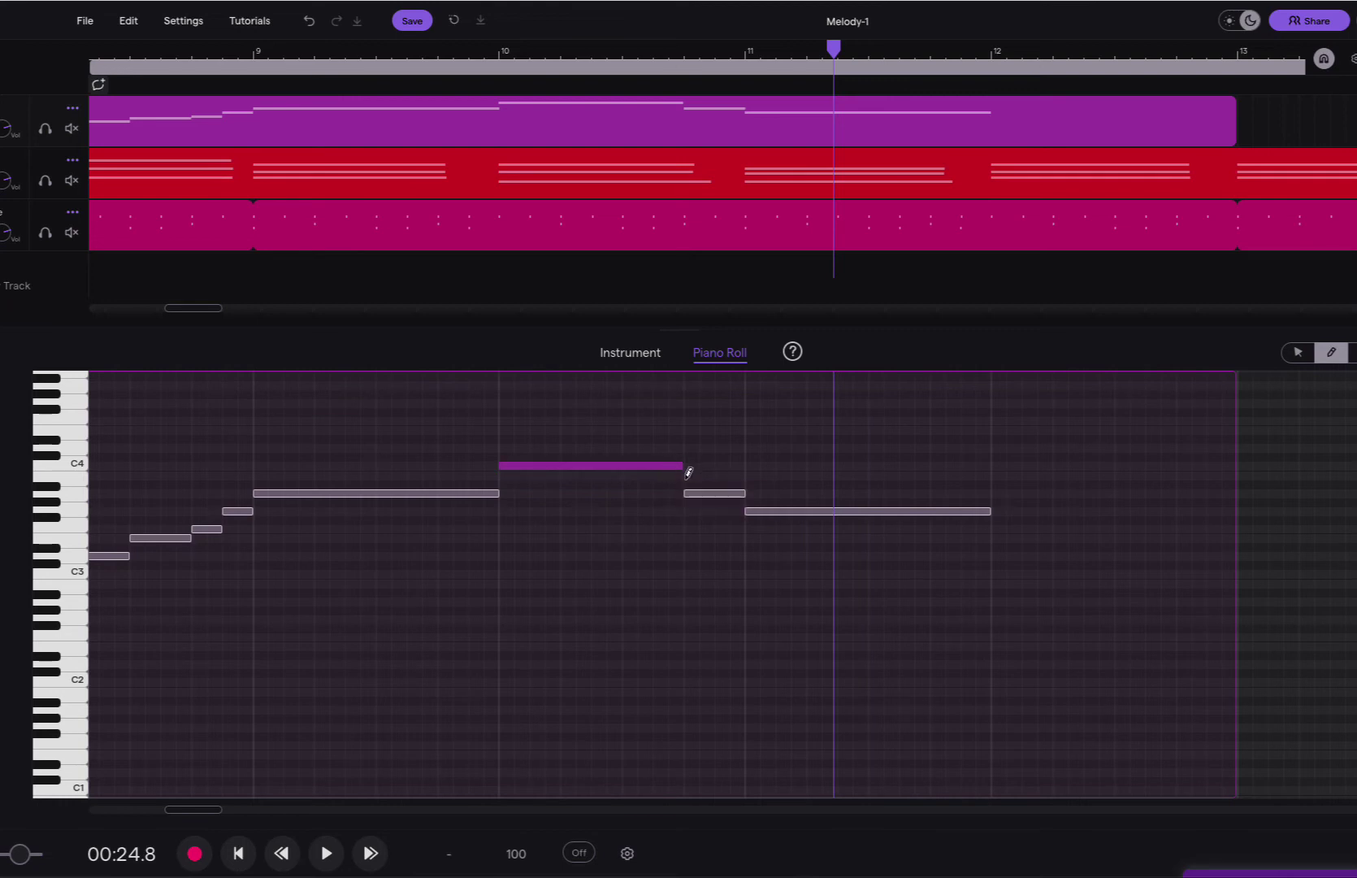
mouse_move(793, 517)
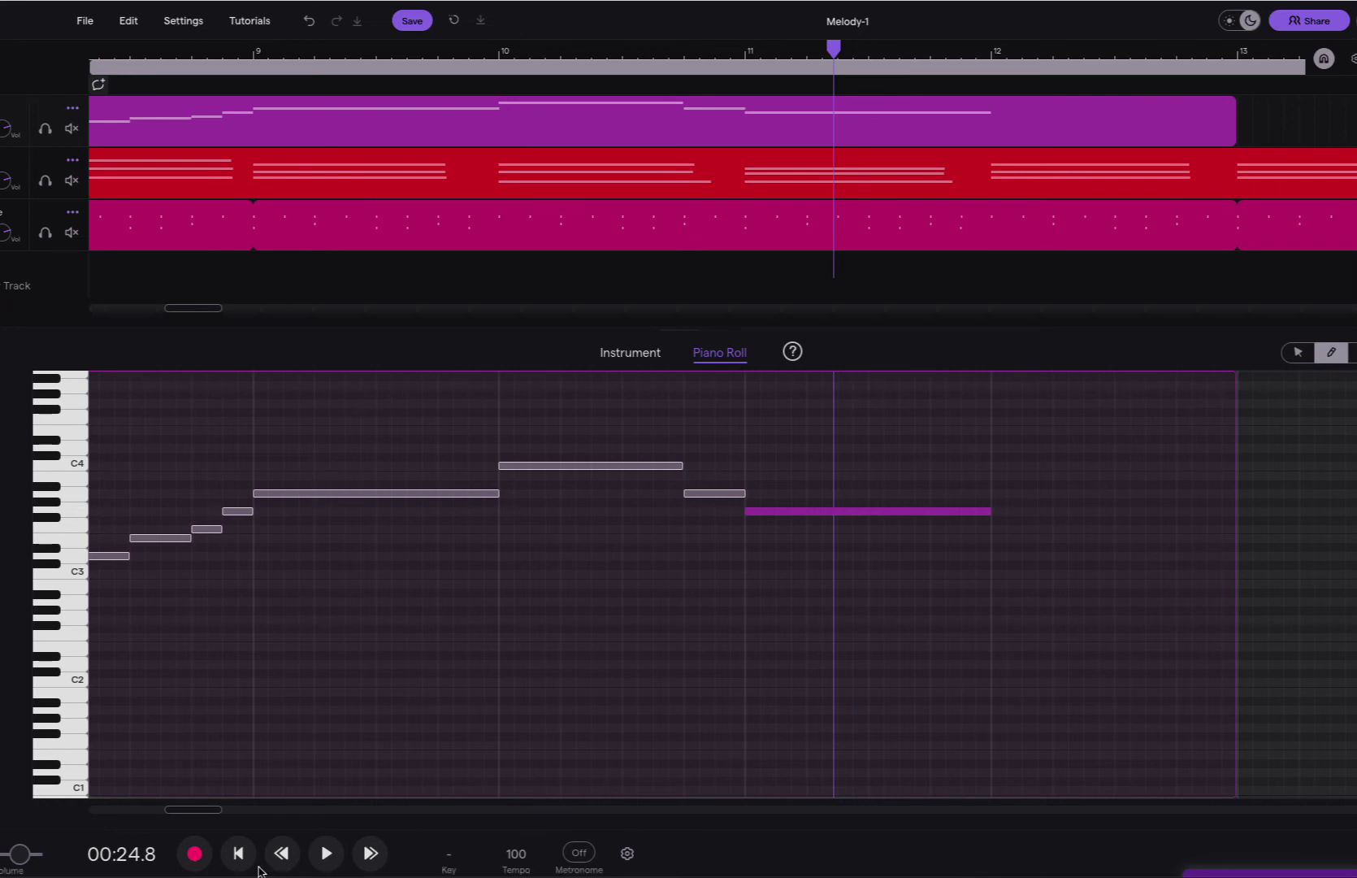
click(238, 855)
click(325, 853)
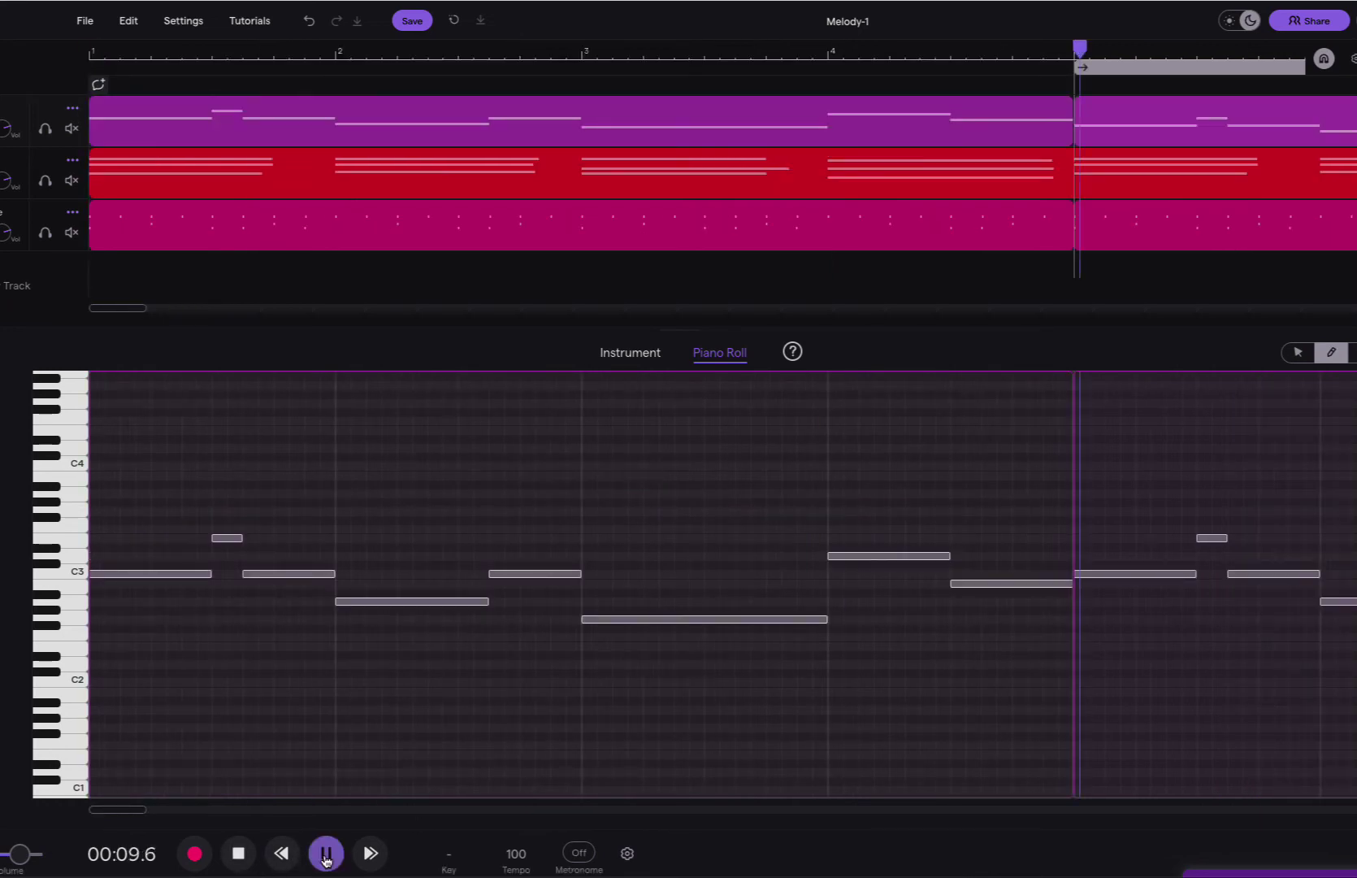
click(326, 853)
scroll(941, 176, right, 2)
scroll(942, 176, right, 5)
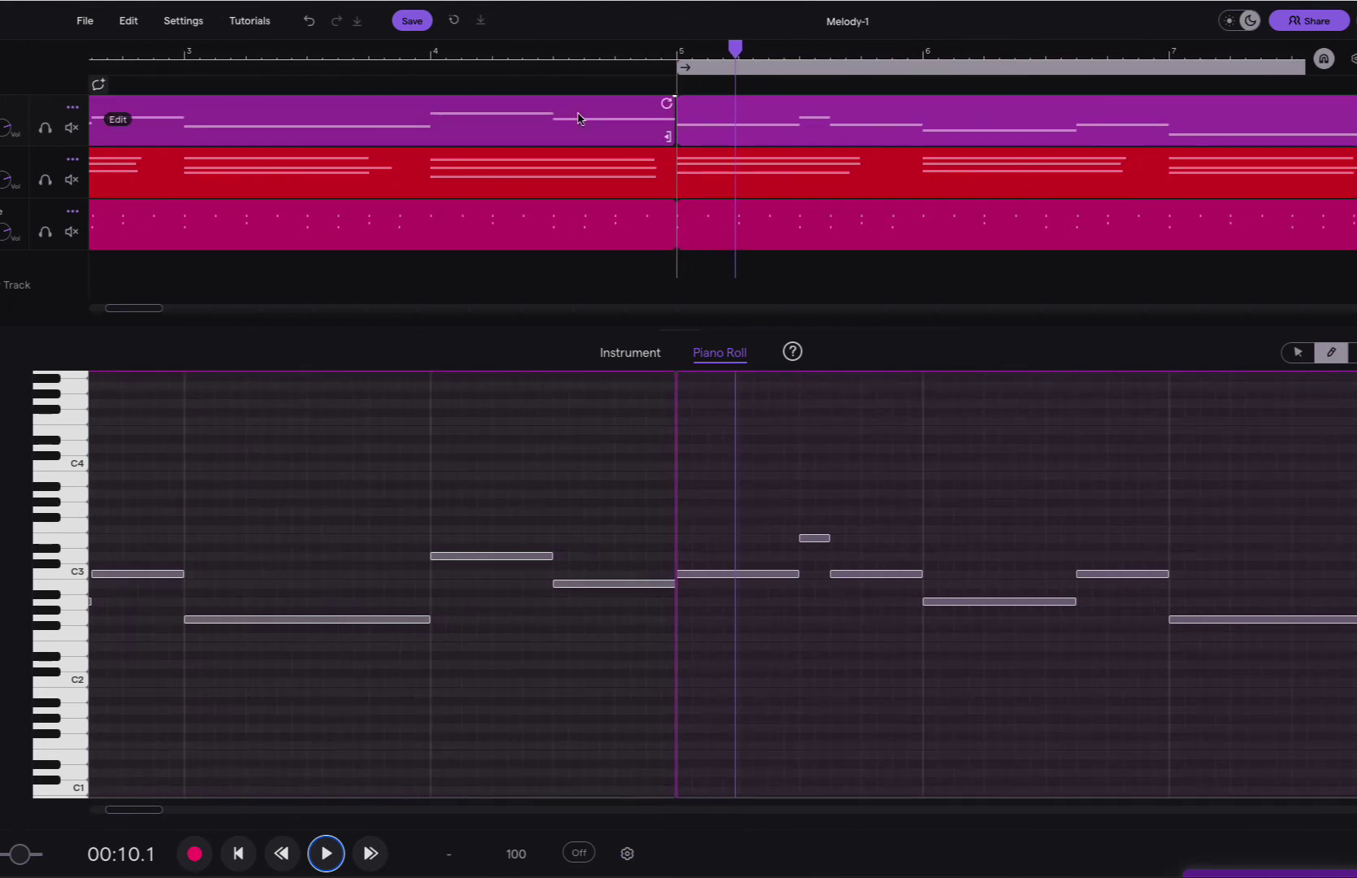
drag(684, 68, 1300, 67)
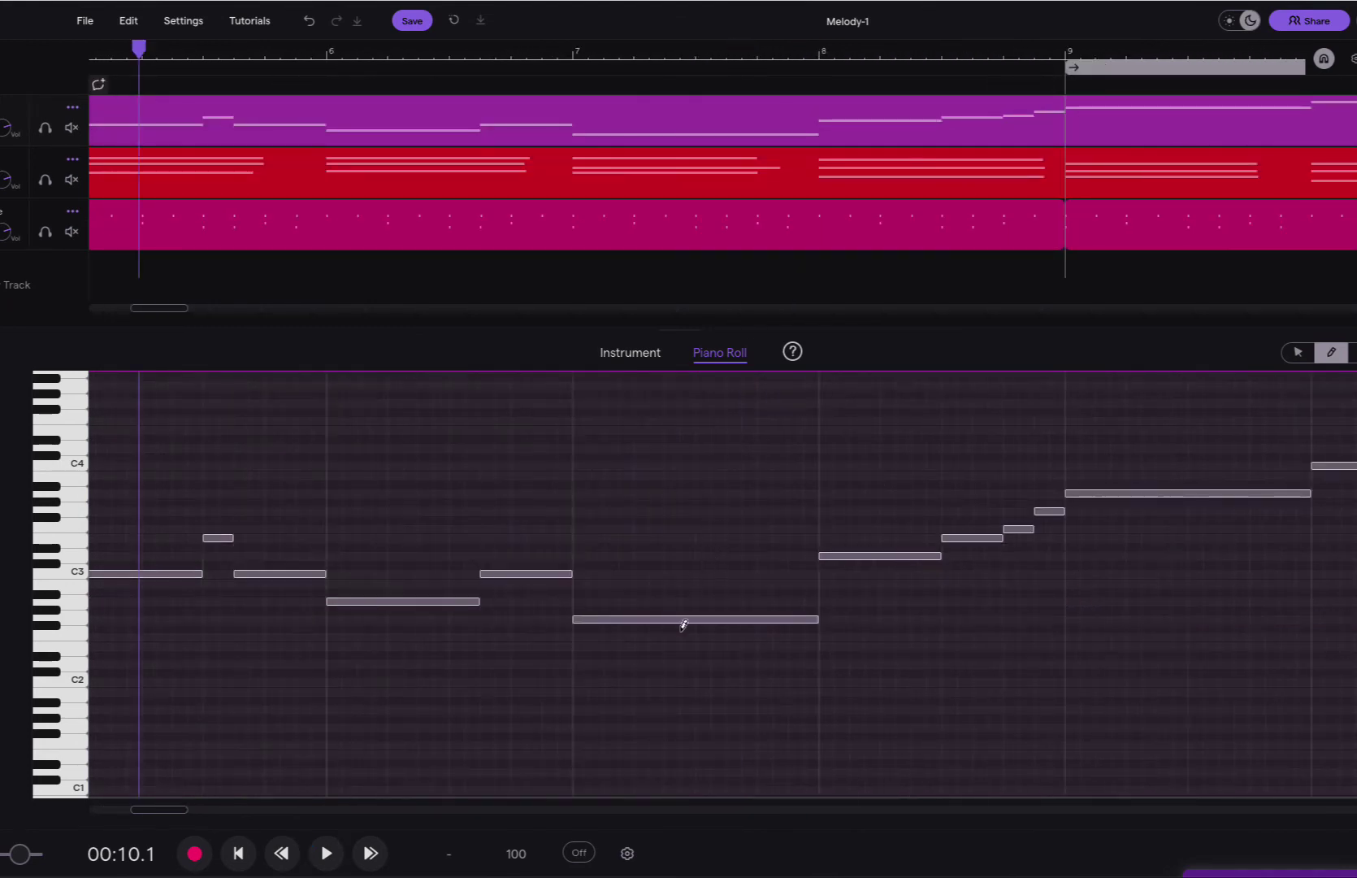
- Play the looped section through the A3 passing note into bar 11
click(280, 853)
click(325, 853)
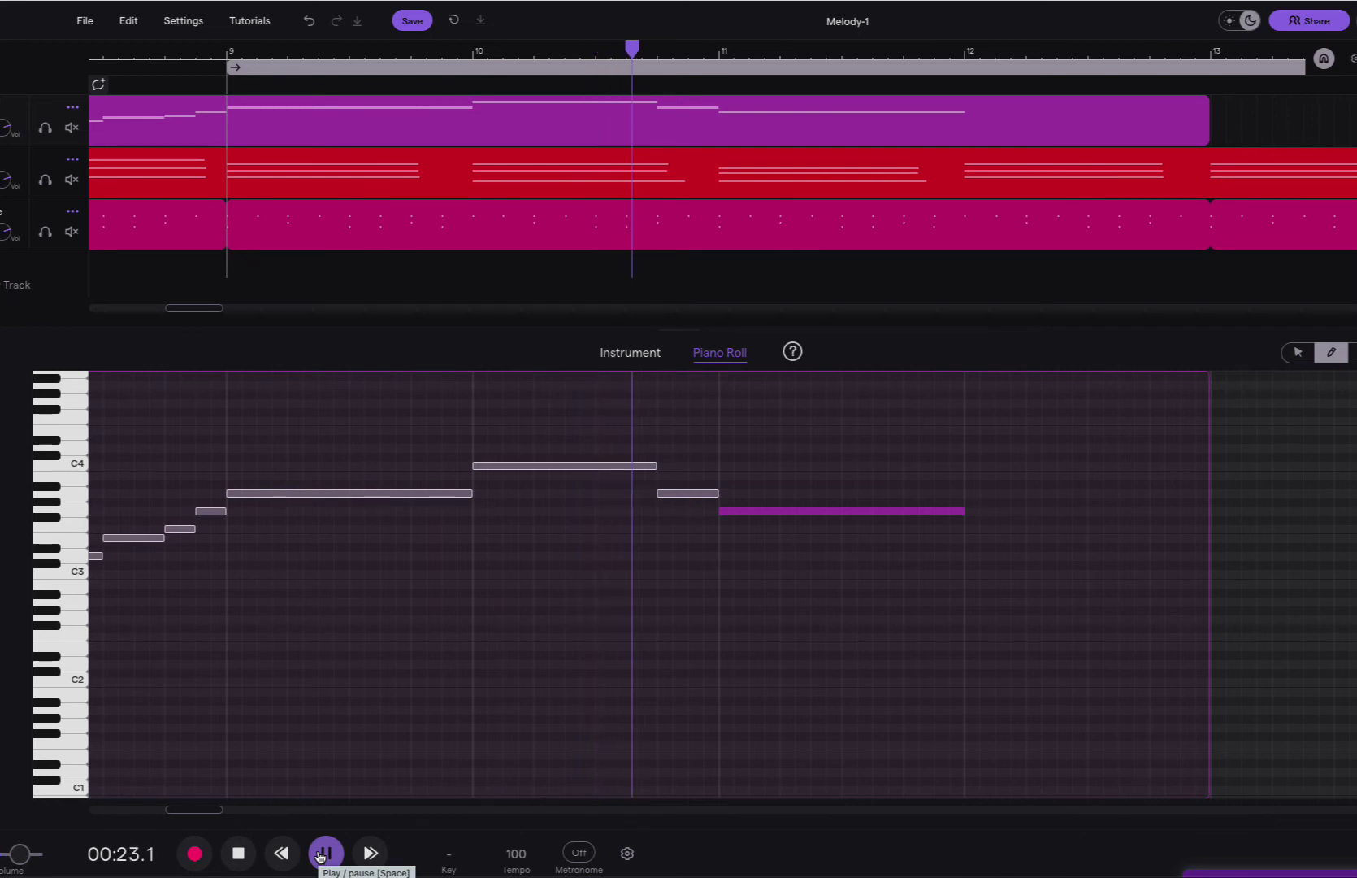
click(323, 853)
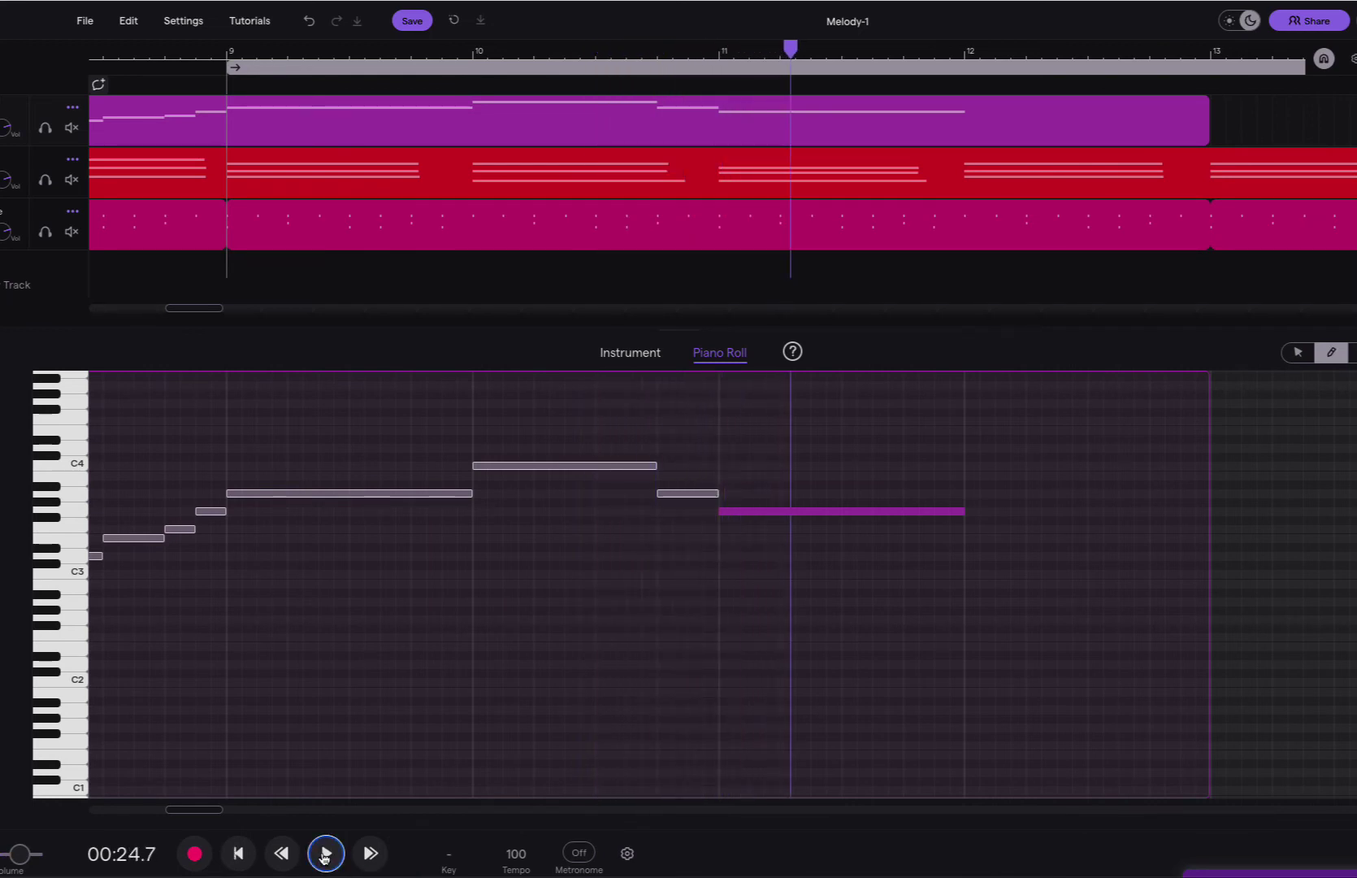
click(323, 853)
key(space)
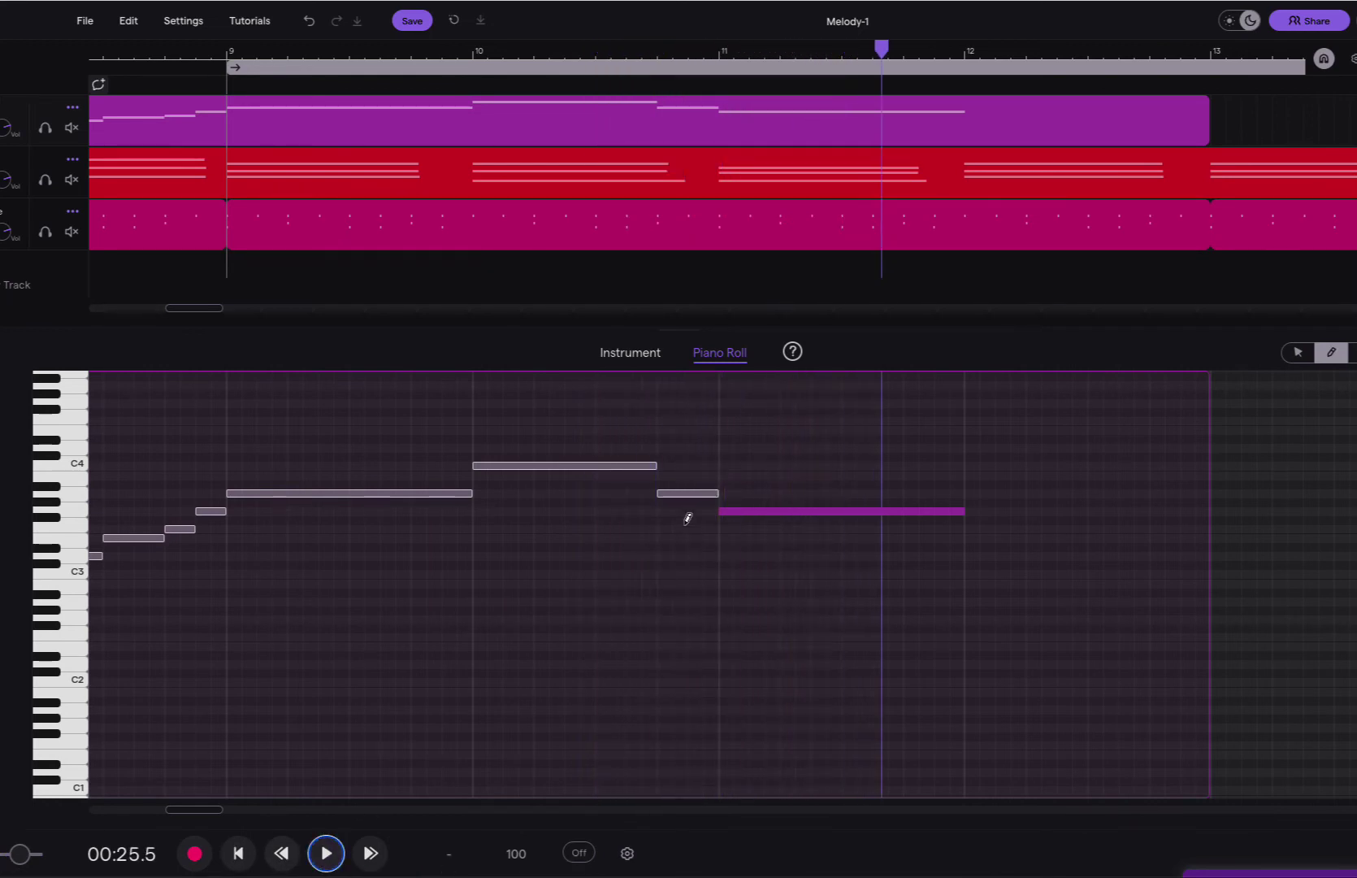
- Raise the passing note at the end of bar 10 to B3, halve it to half a beat, and follow it with a half-beat A3
click(673, 491)
key(Up)
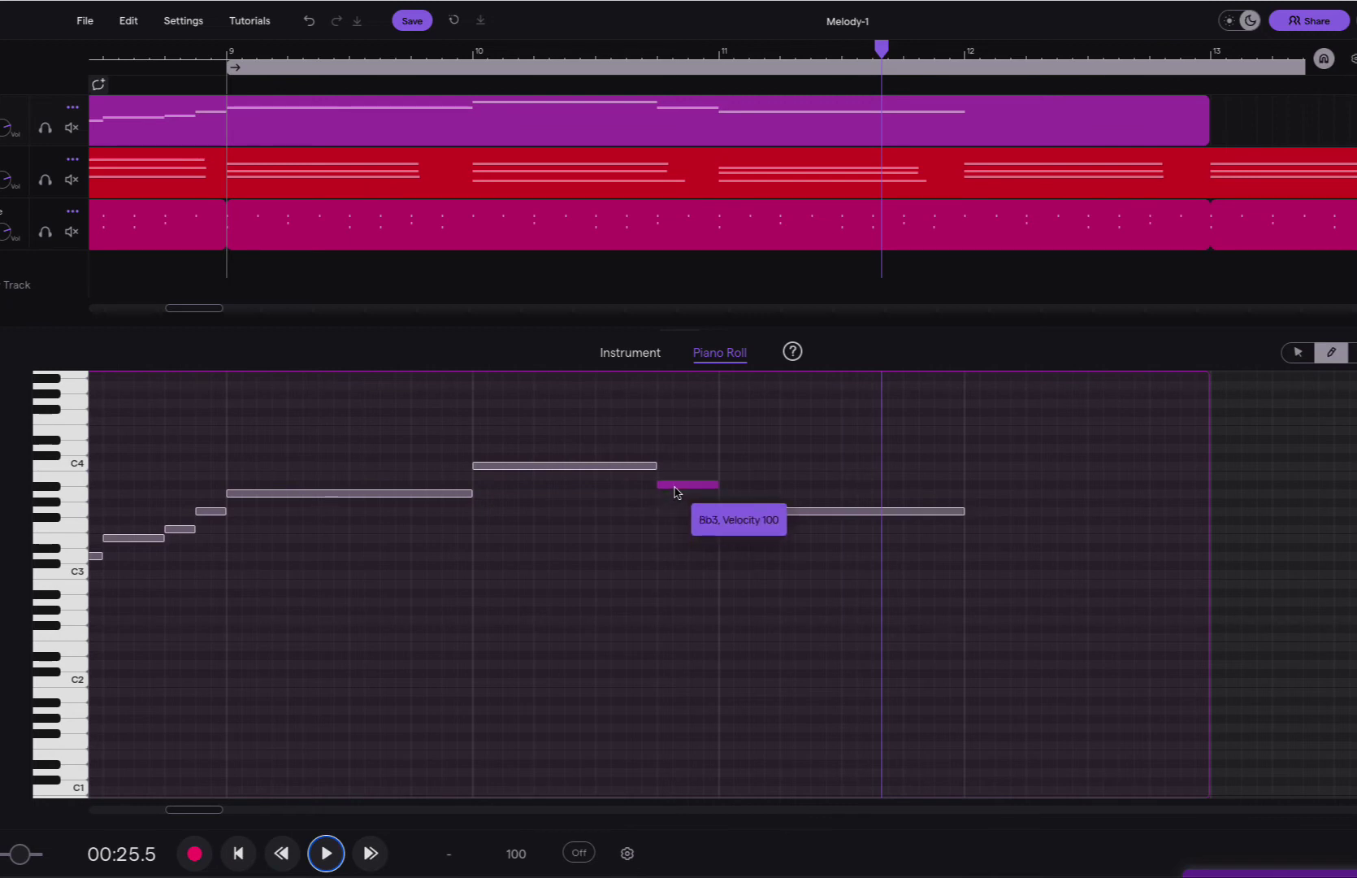
key(Up)
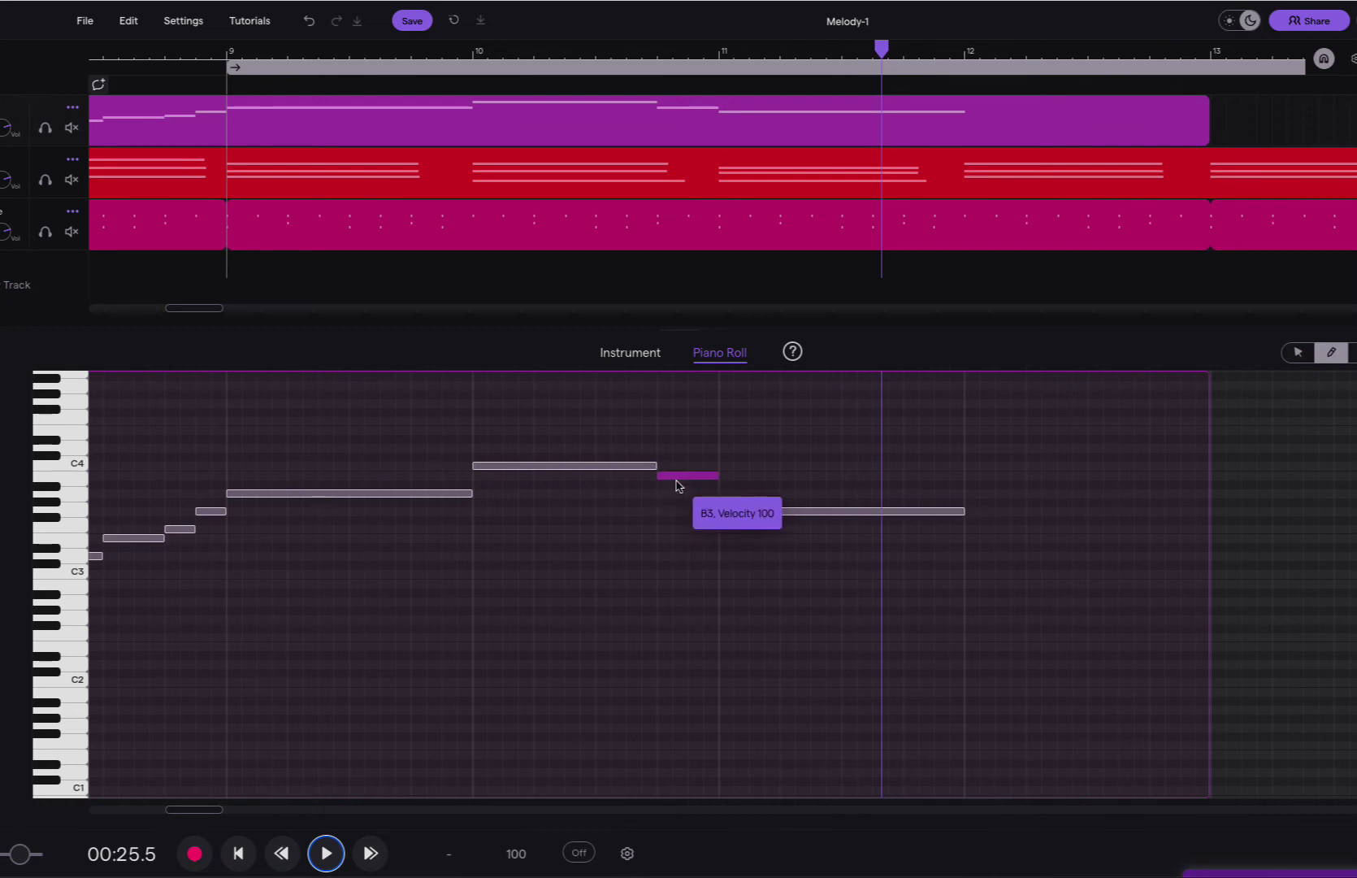
drag(716, 479, 689, 481)
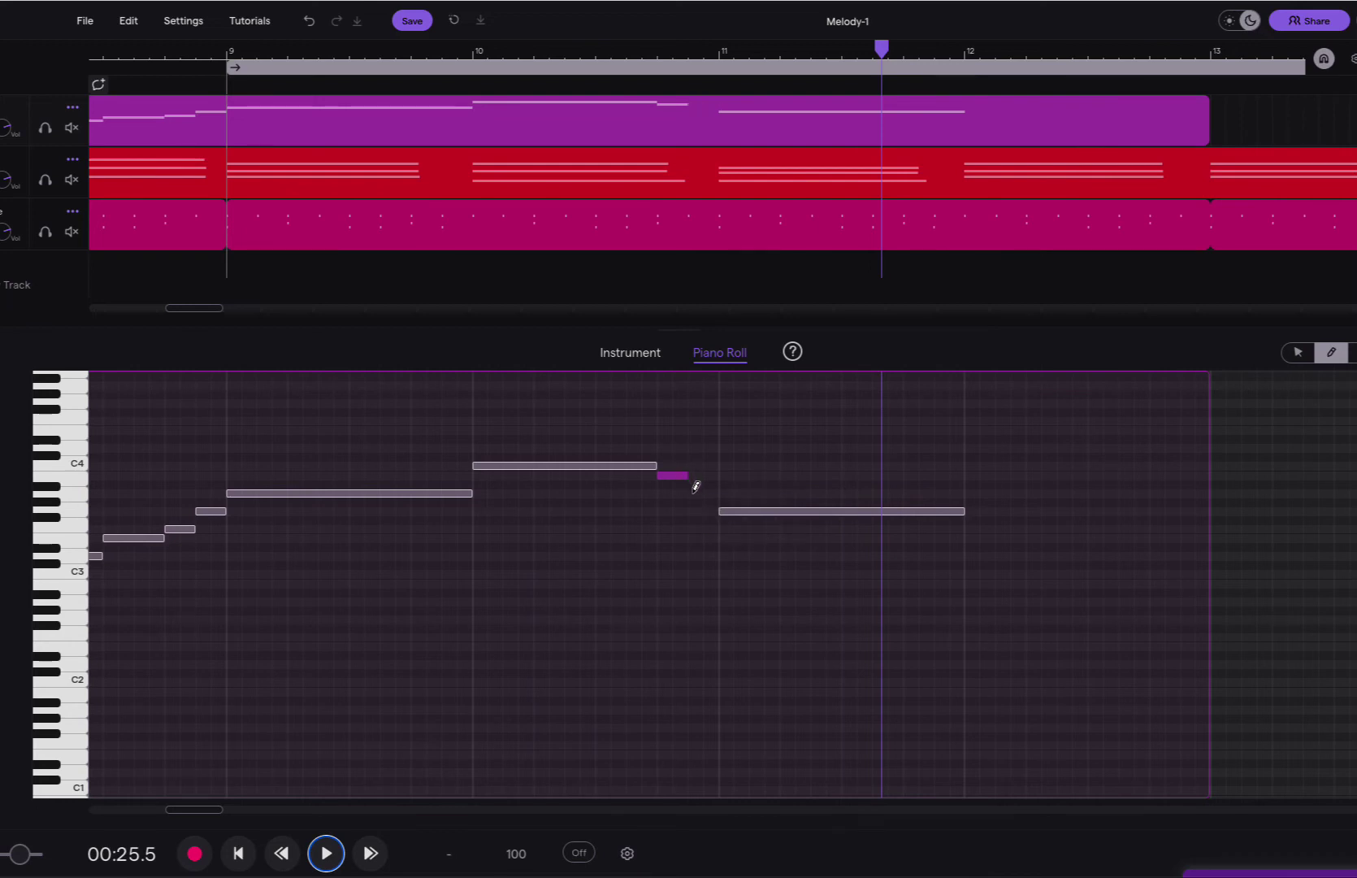
click(695, 493)
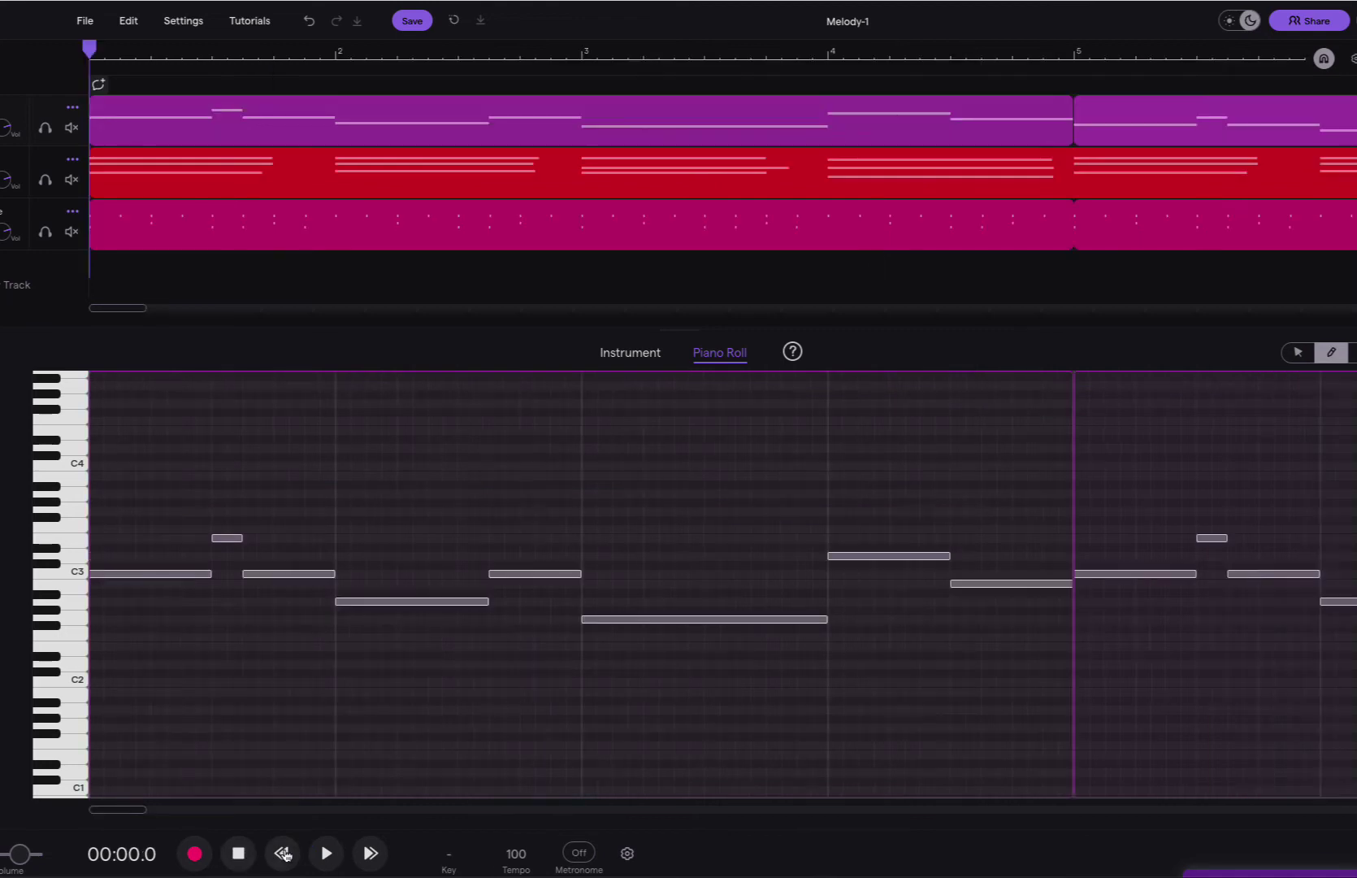
- Play the descending B3, A3 run from bar 10 into bar 11
click(238, 853)
click(325, 854)
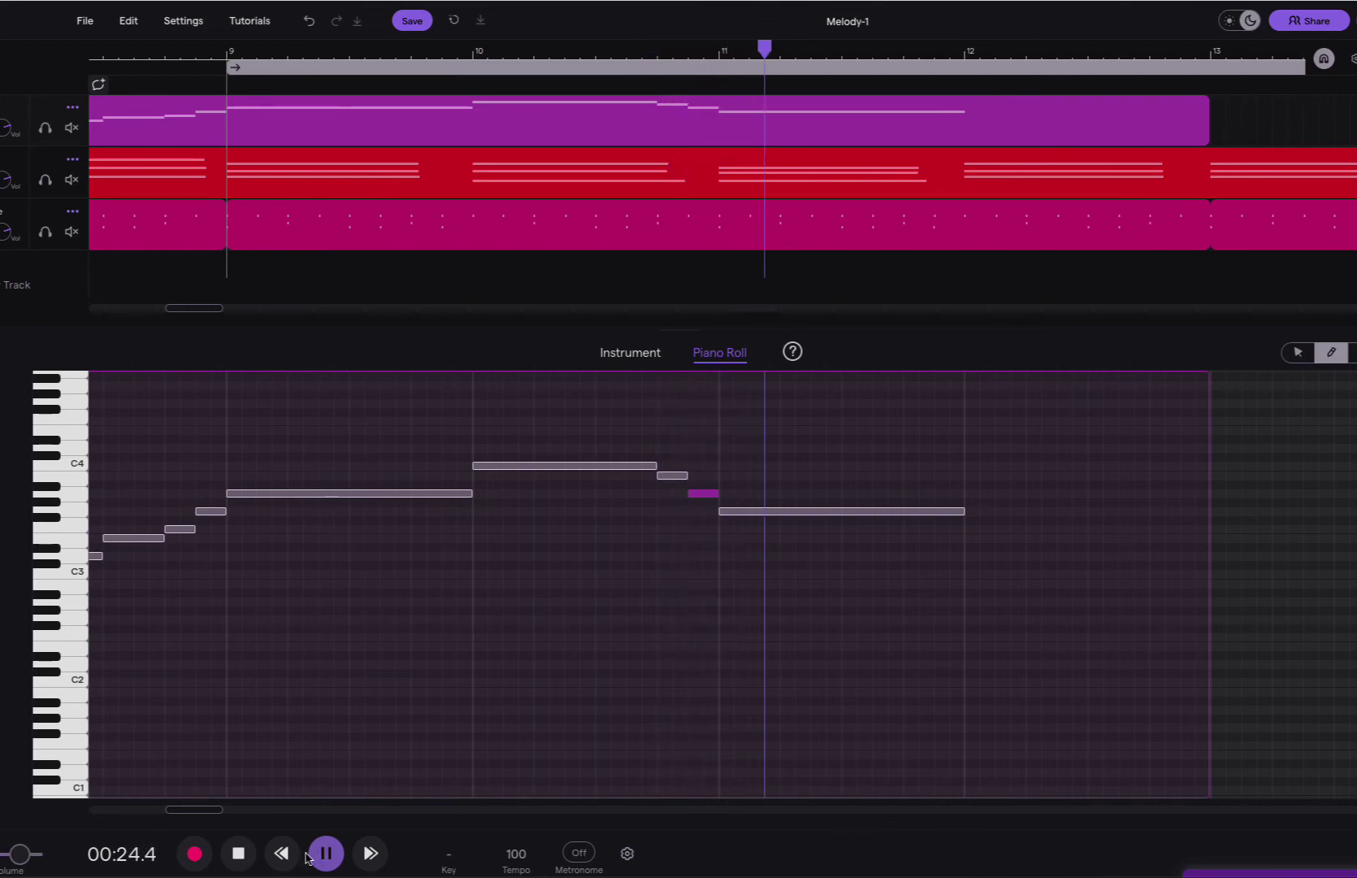
click(238, 855)
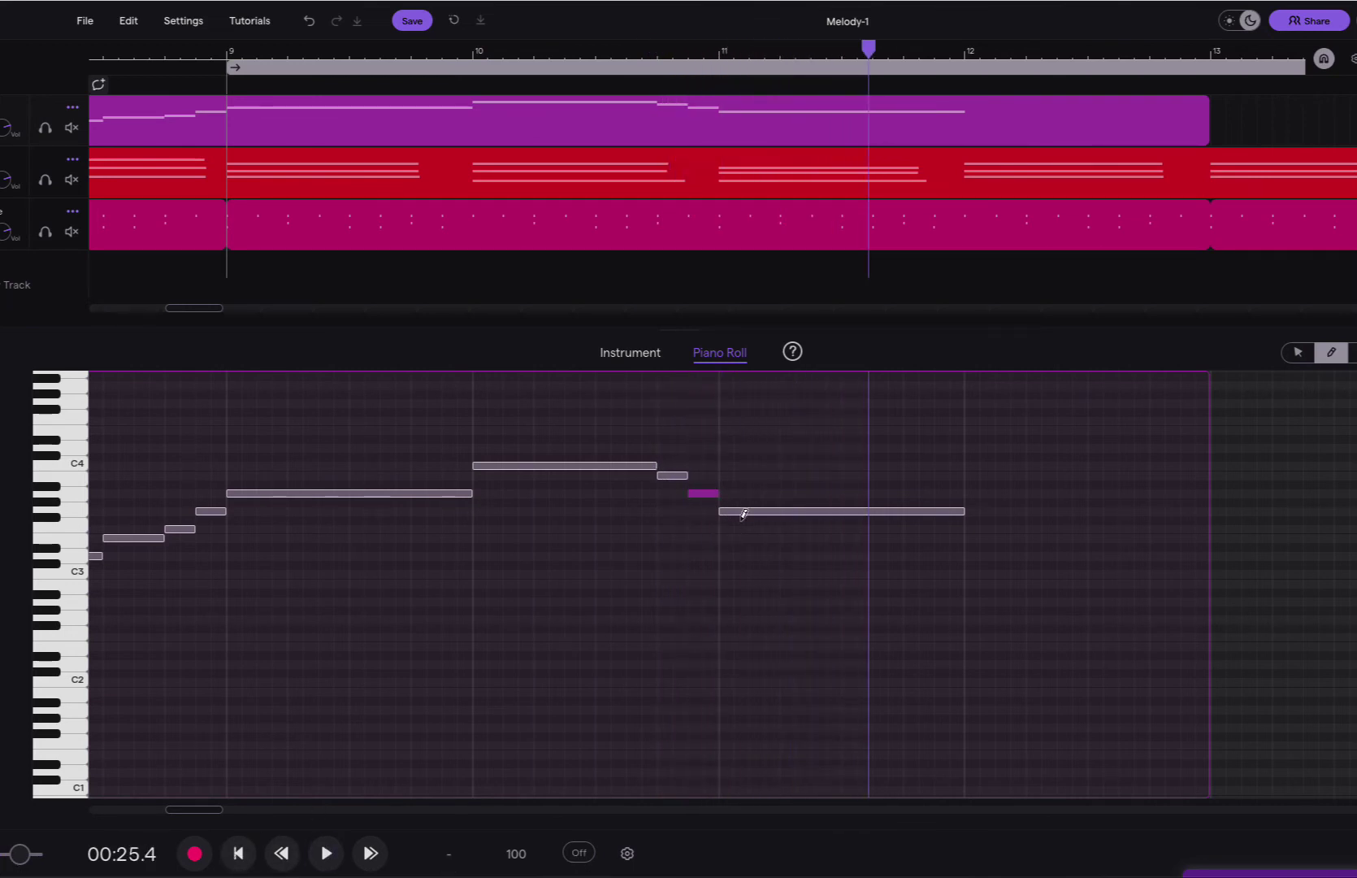
- Replay the section from bar 9 into bar 12 and add a half-beat E3 note at the start of bar 12
click(672, 478)
click(326, 853)
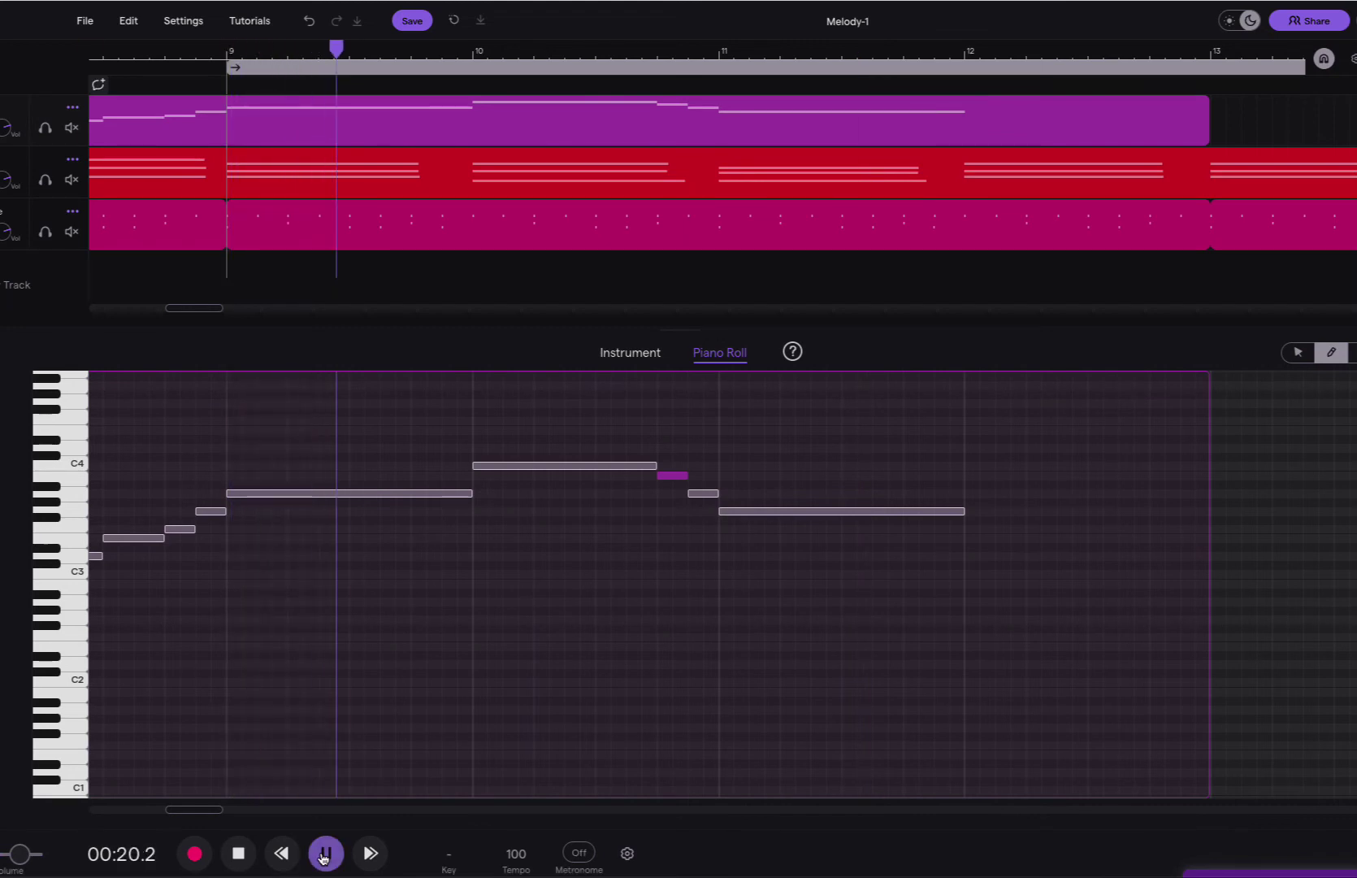
click(238, 855)
click(980, 538)
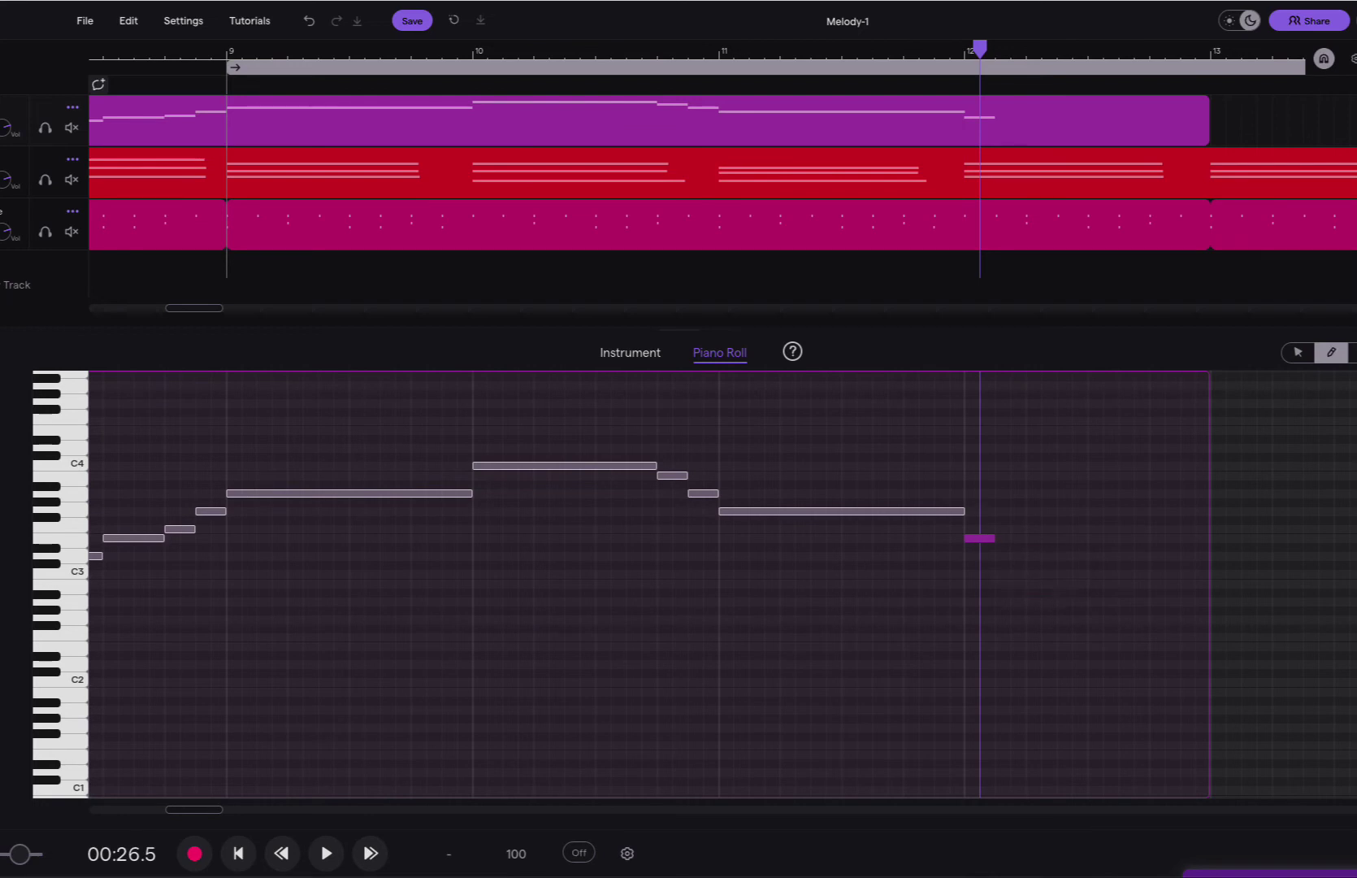
- Consult the D minor chord tones in the Google Docs document and lower the note at the start of bar 12 to D3
drag(1356, 298, 608, 111)
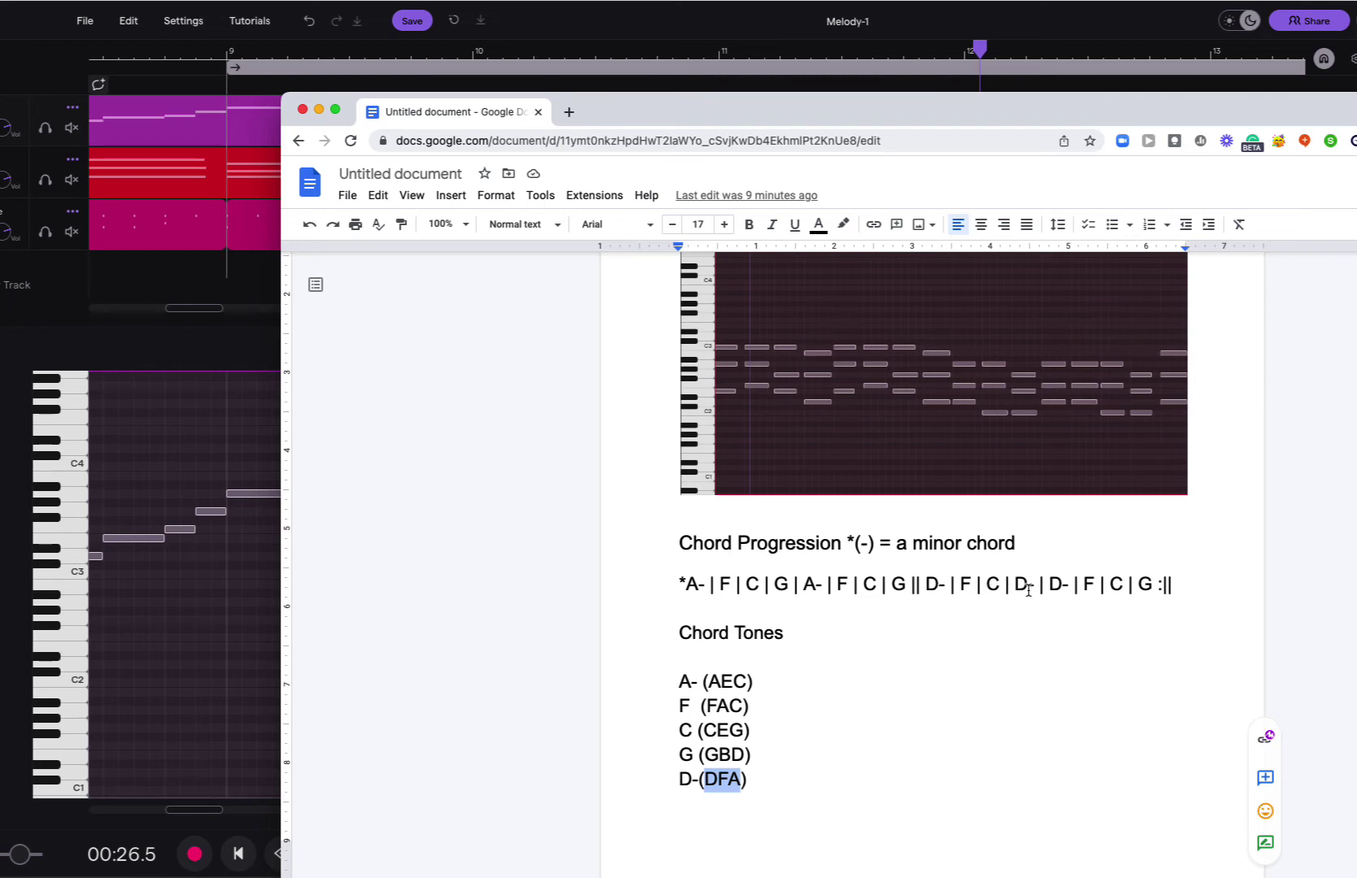
key(super+Tab)
click(979, 547)
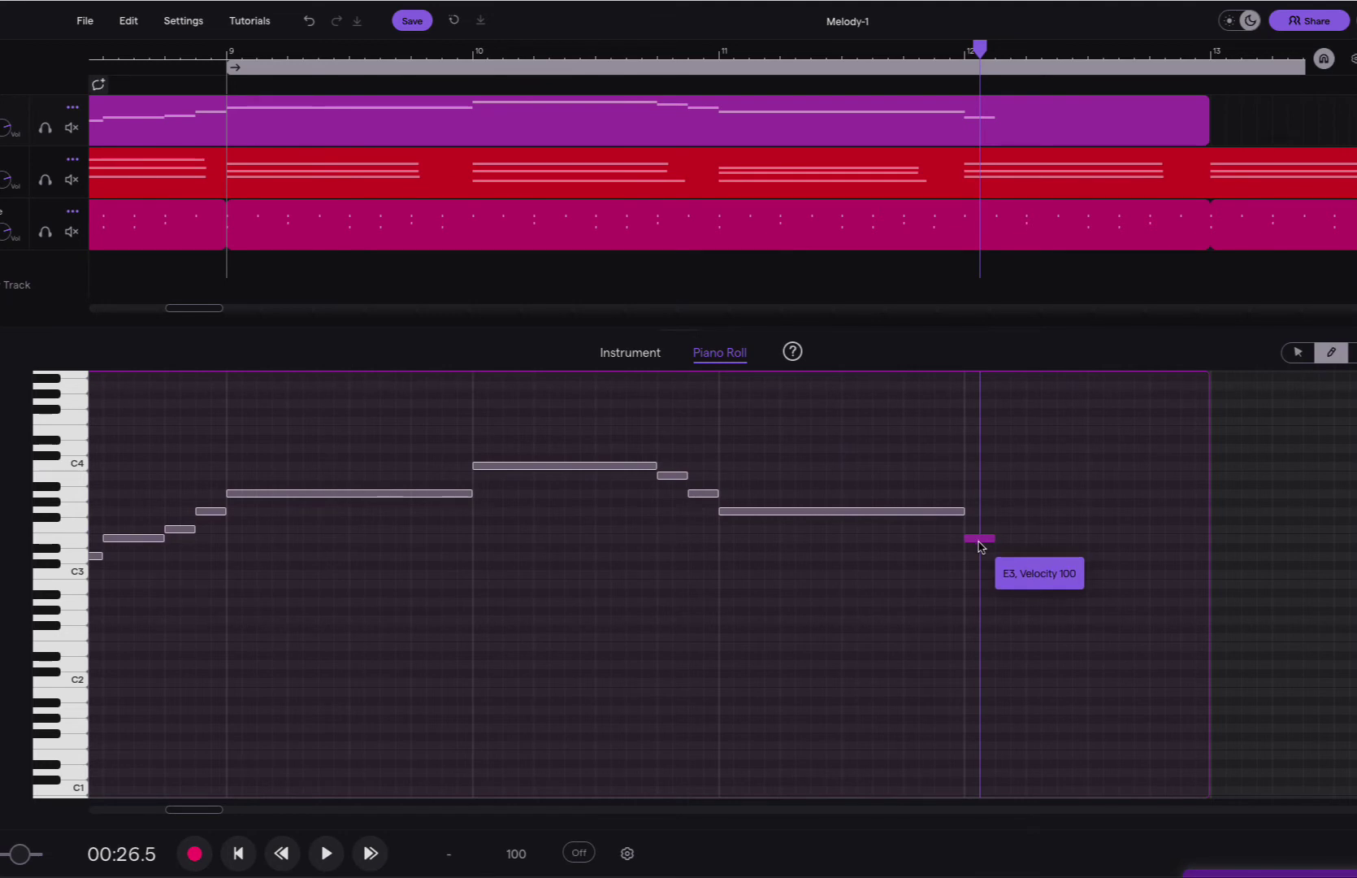
drag(979, 549, 980, 560)
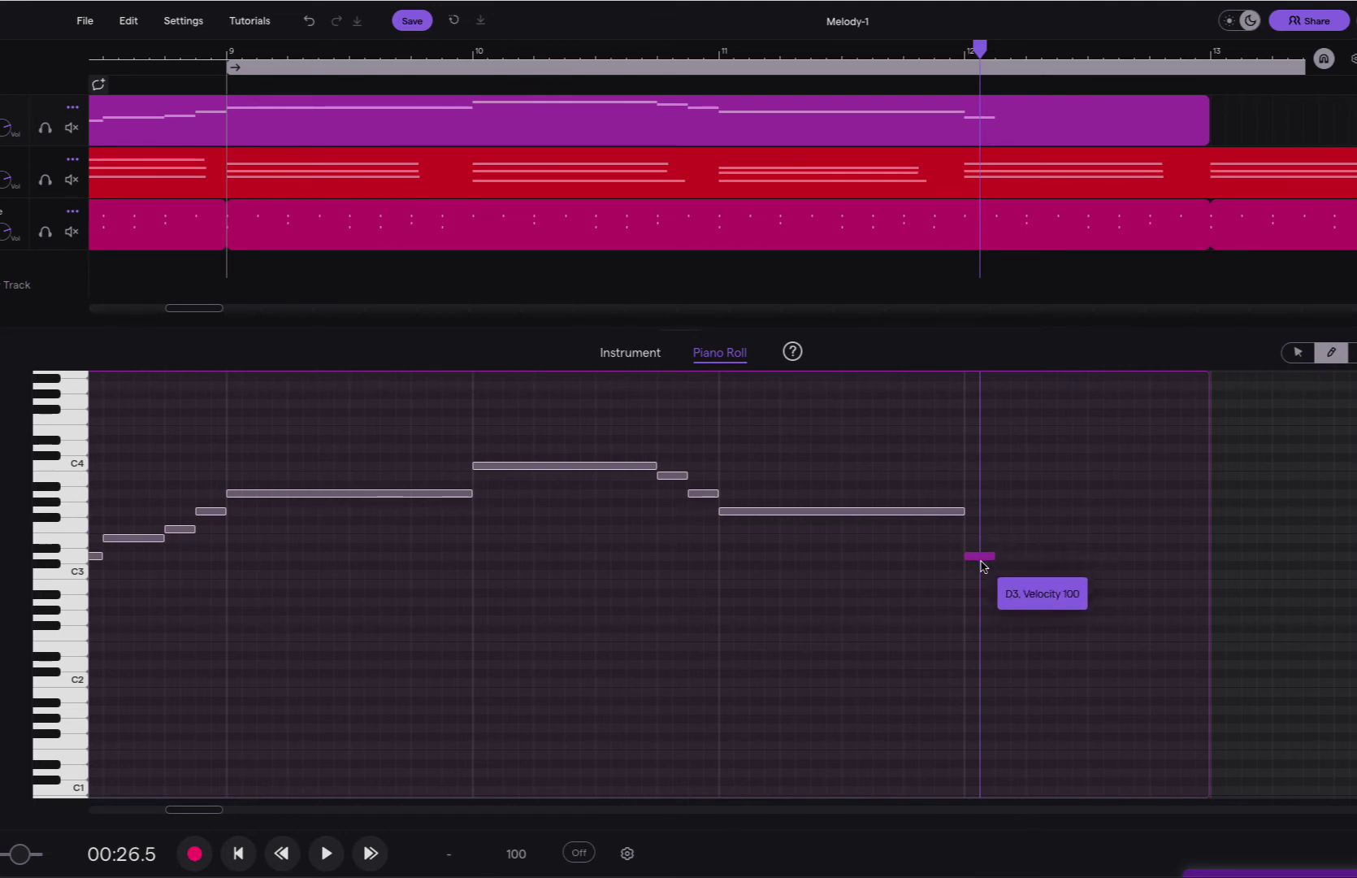
drag(981, 565, 984, 556)
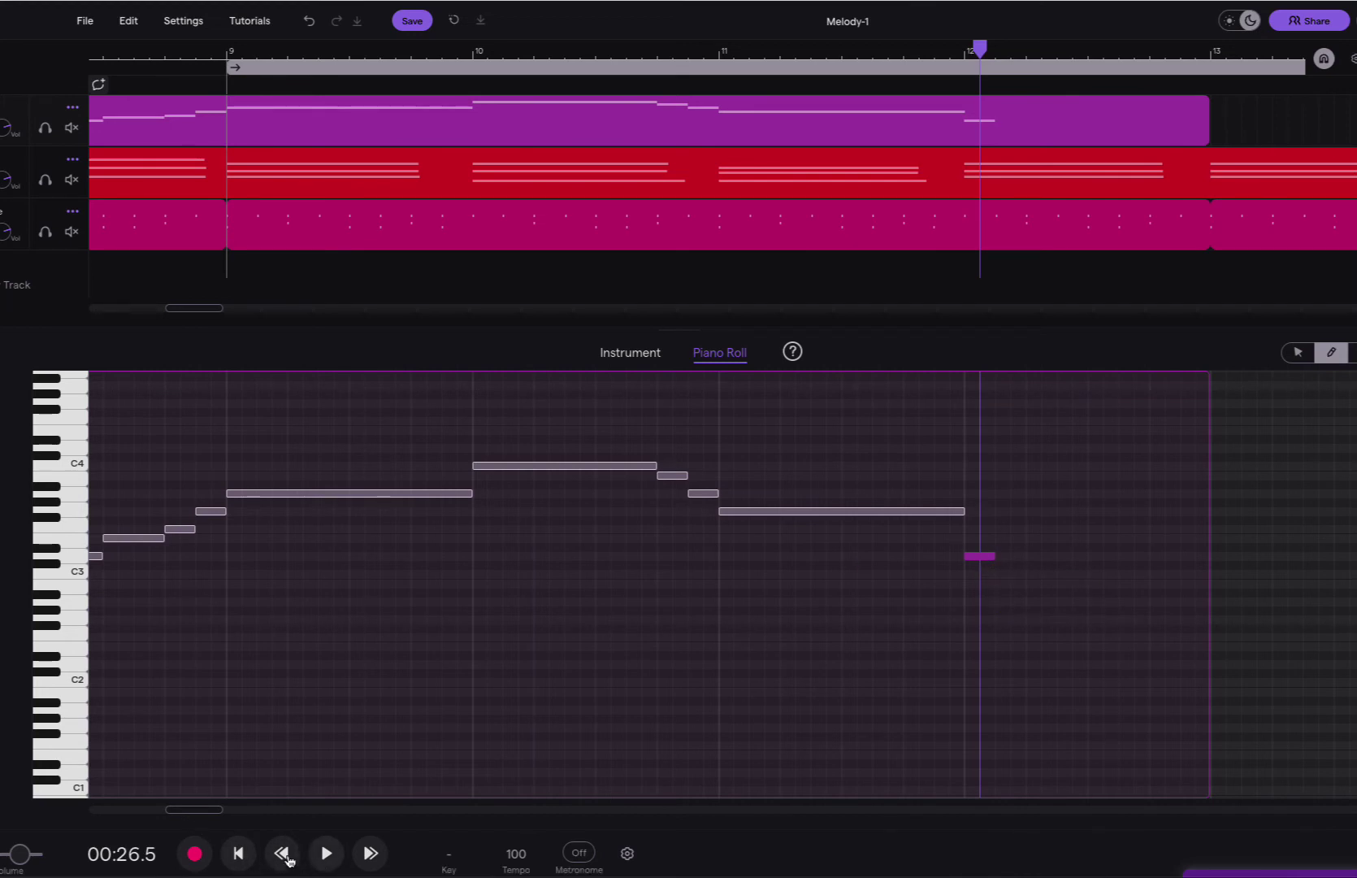
- Play the looped section from bar 9 into bar 12 to hear the D3 note
click(238, 853)
click(324, 855)
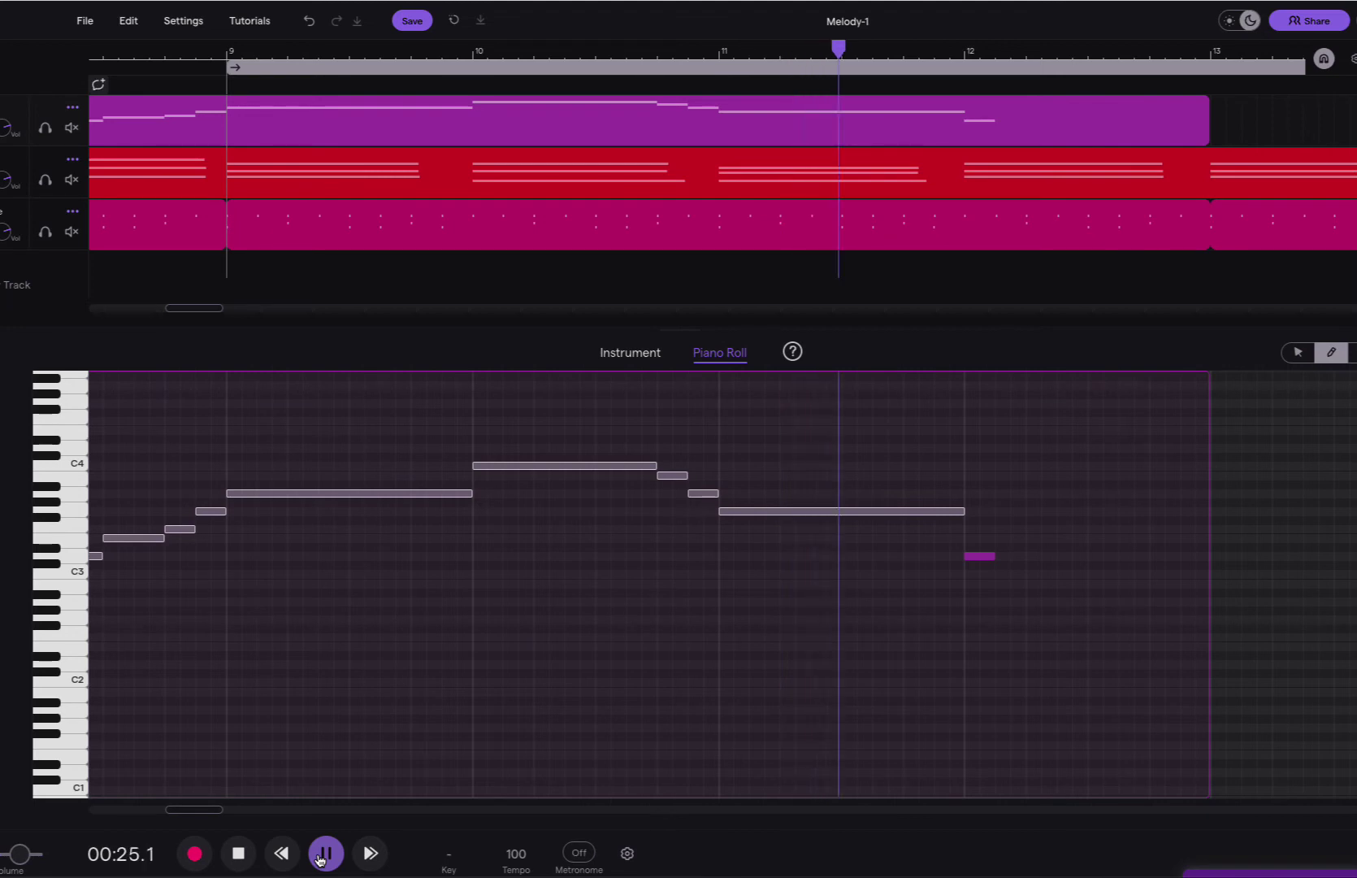
click(243, 858)
- Raise the note at the start of bar 12 to F3 and replay the section from bar 9 into bar 12
mouse_move(980, 565)
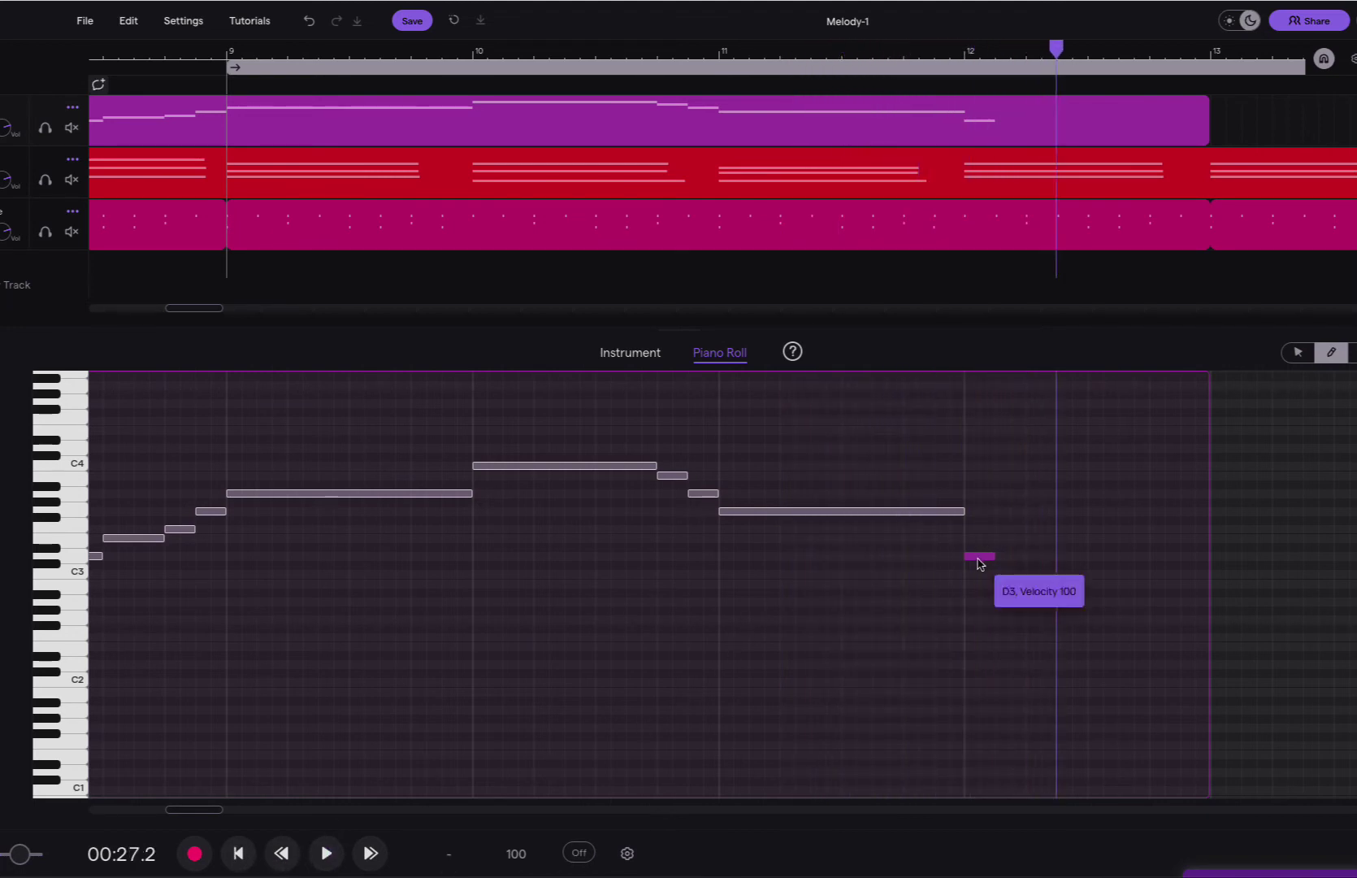
drag(977, 558, 979, 533)
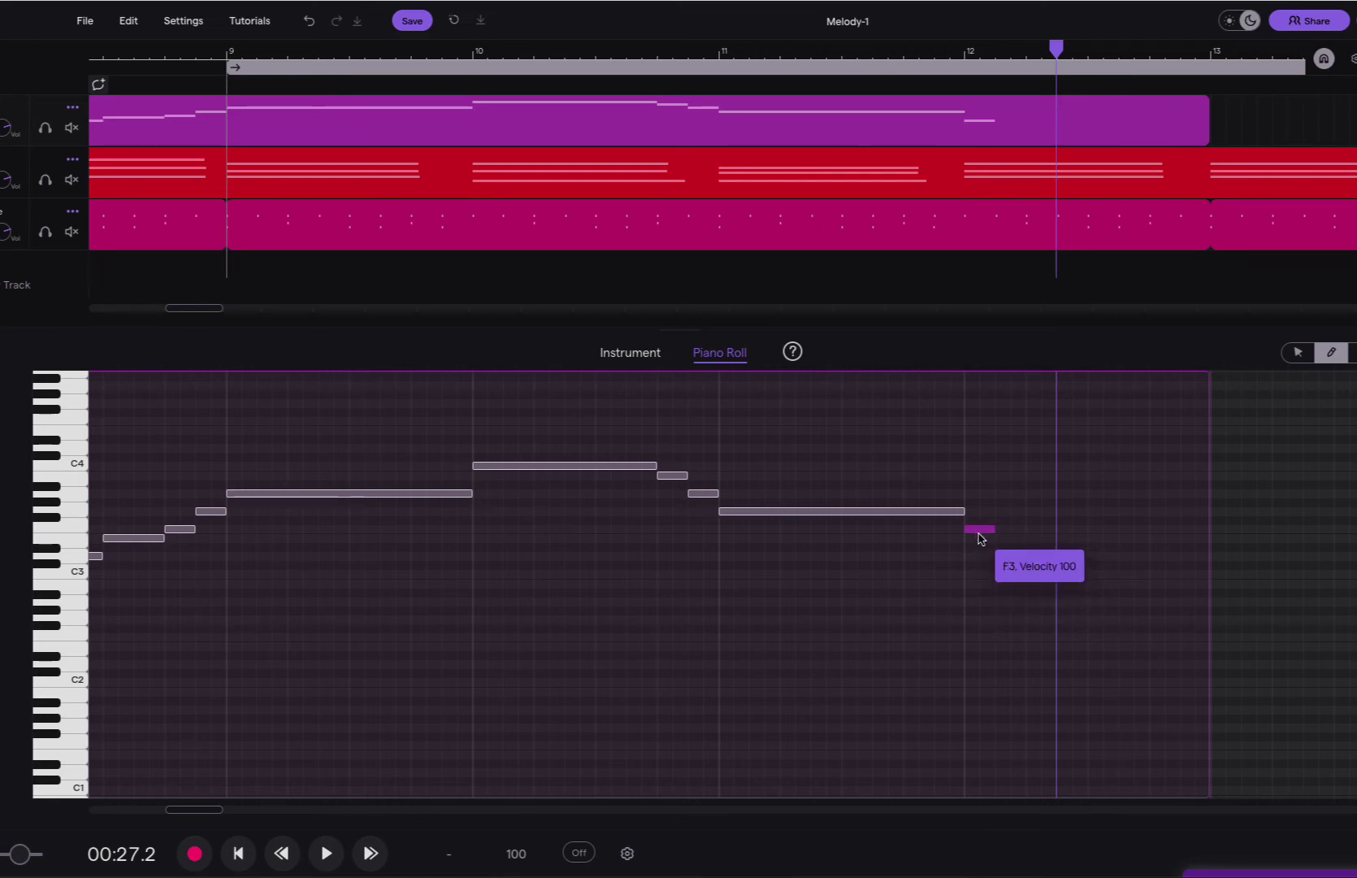
click(284, 855)
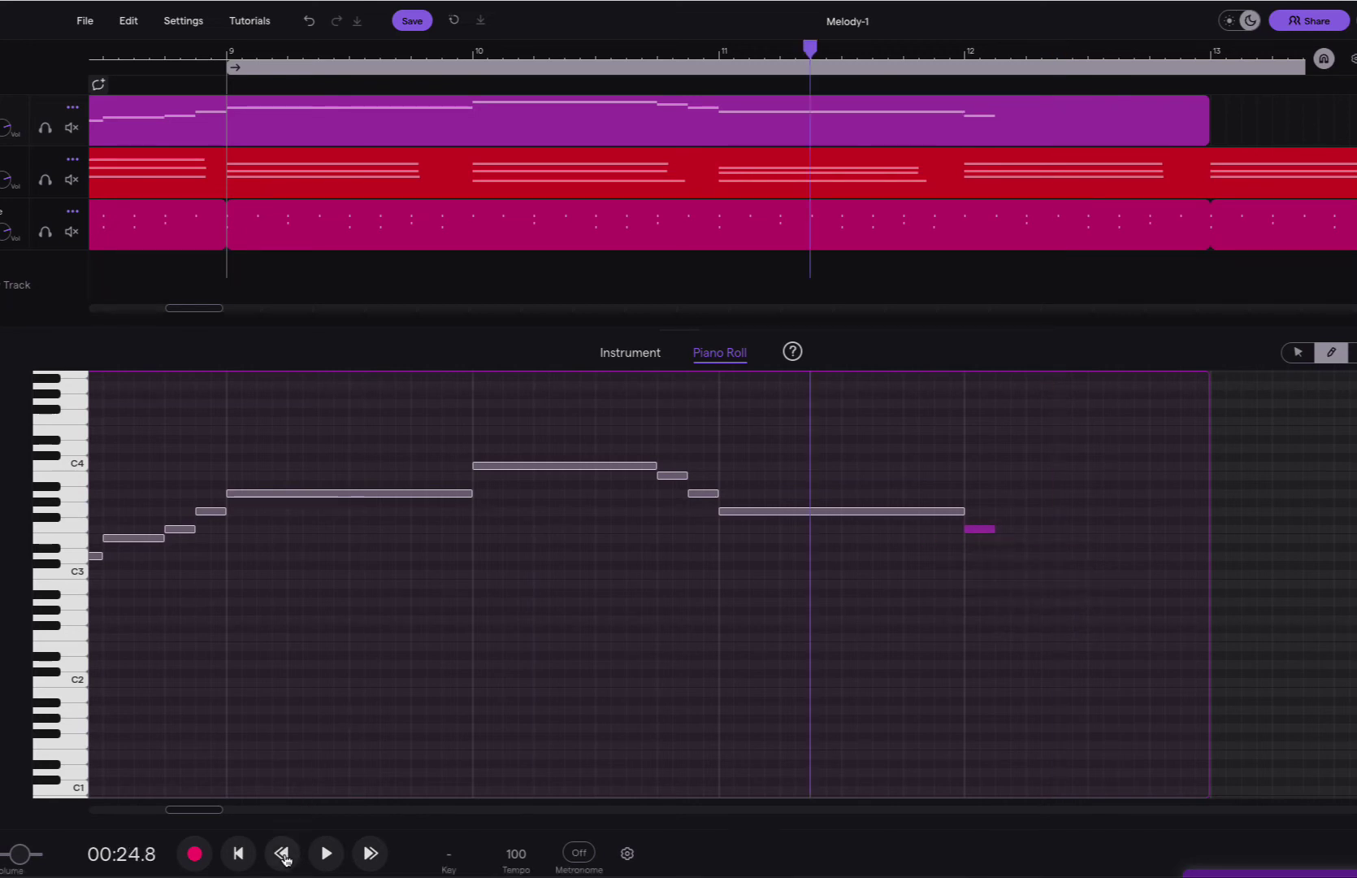
click(237, 855)
click(327, 854)
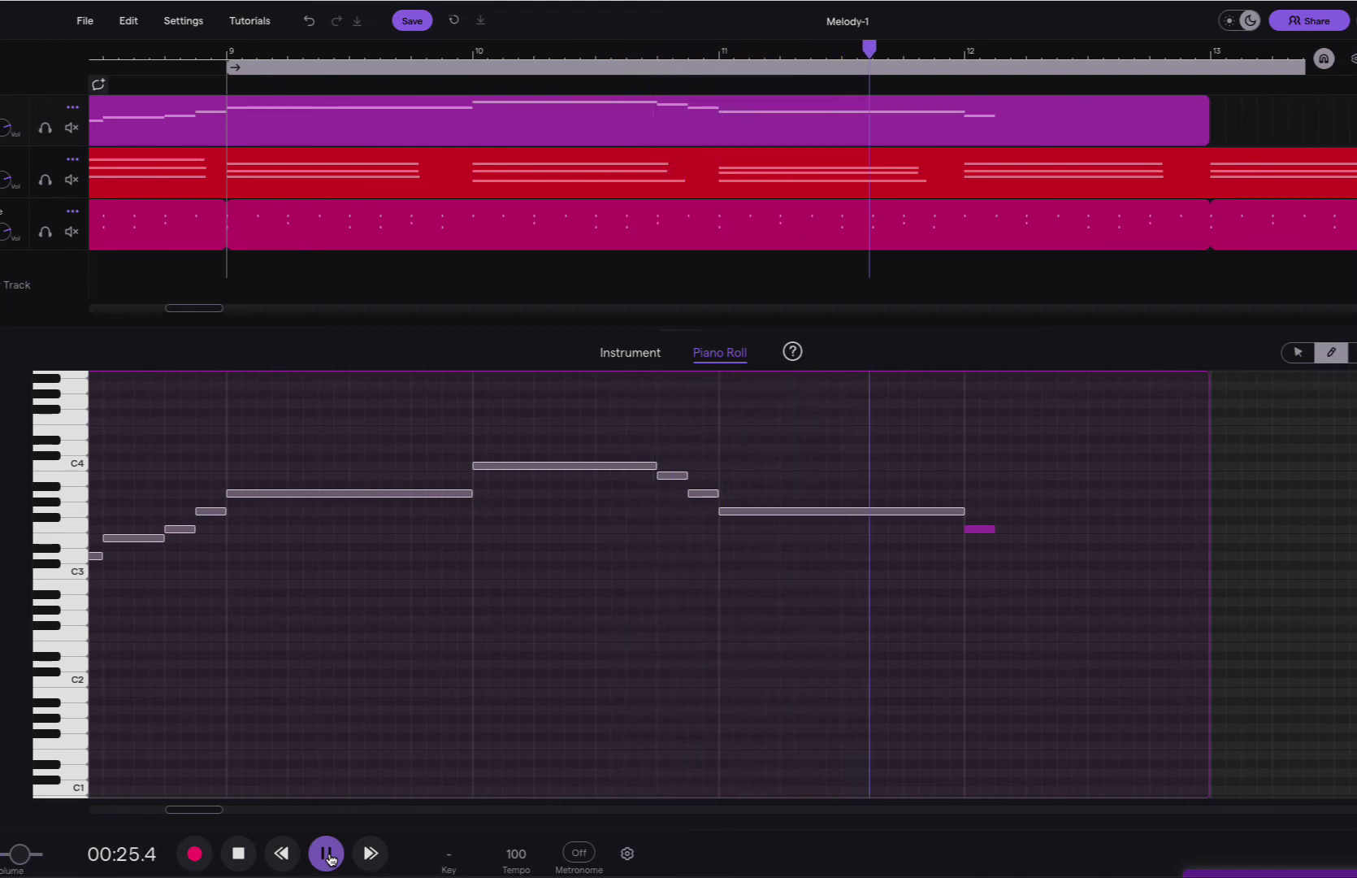
click(328, 855)
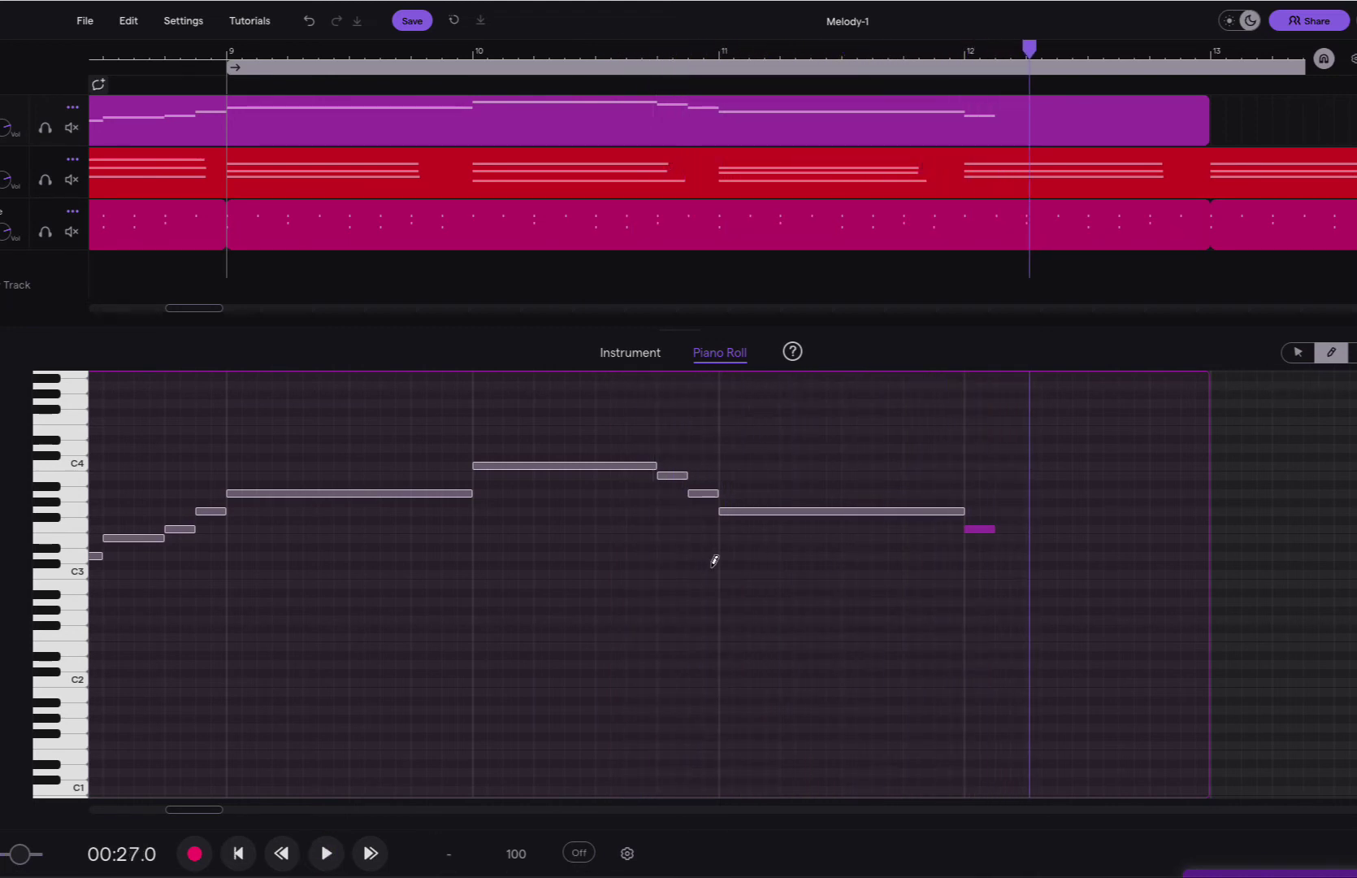
- Raise the short note at the start of bar 12 to A3 and replay the section into bar 12
drag(978, 533, 981, 499)
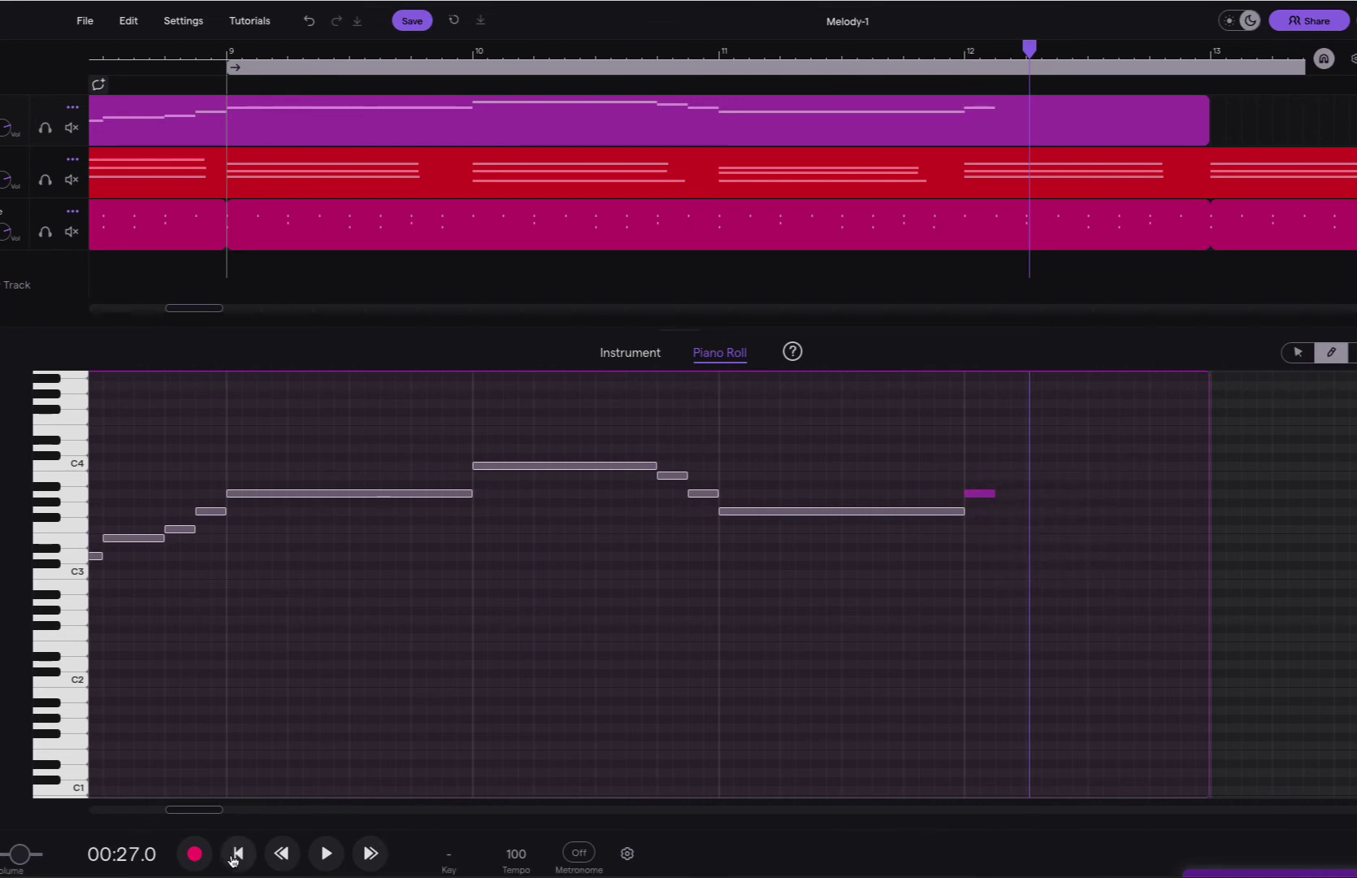
click(235, 855)
click(328, 855)
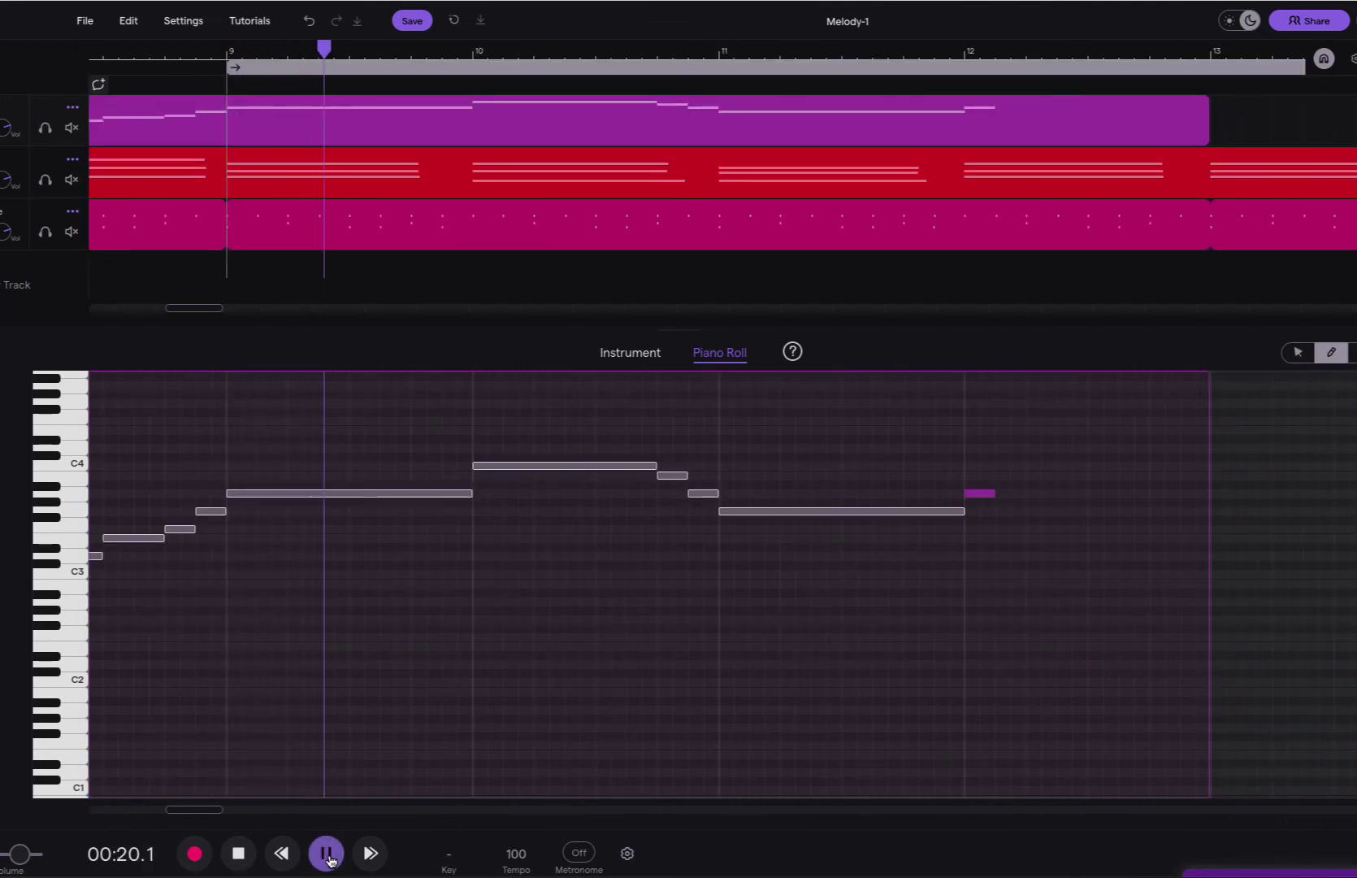
click(239, 855)
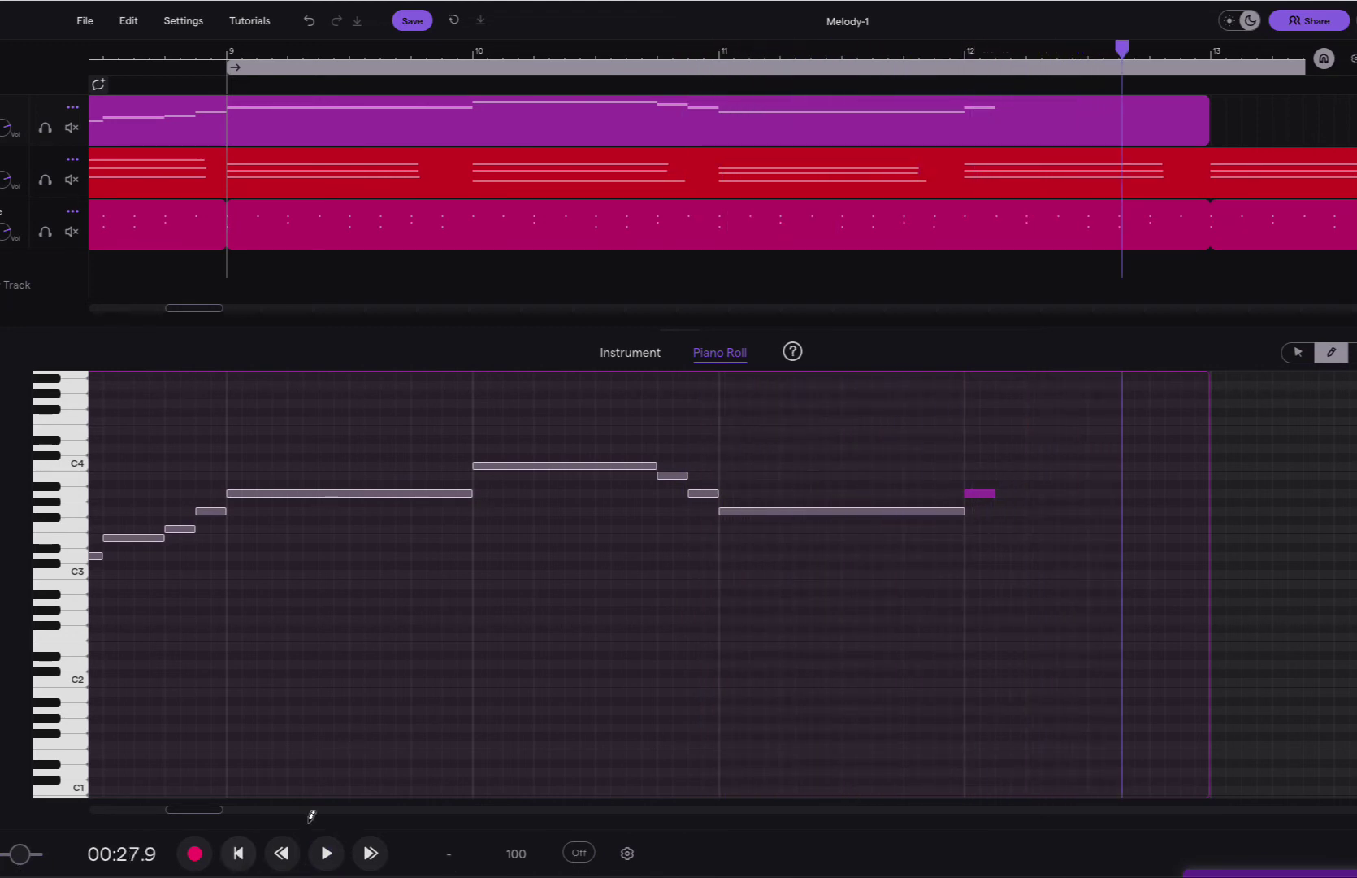
- Raise the bar 12 note to C4, stretch it to fill the whole bar, and play it back
drag(978, 498, 1208, 465)
click(326, 853)
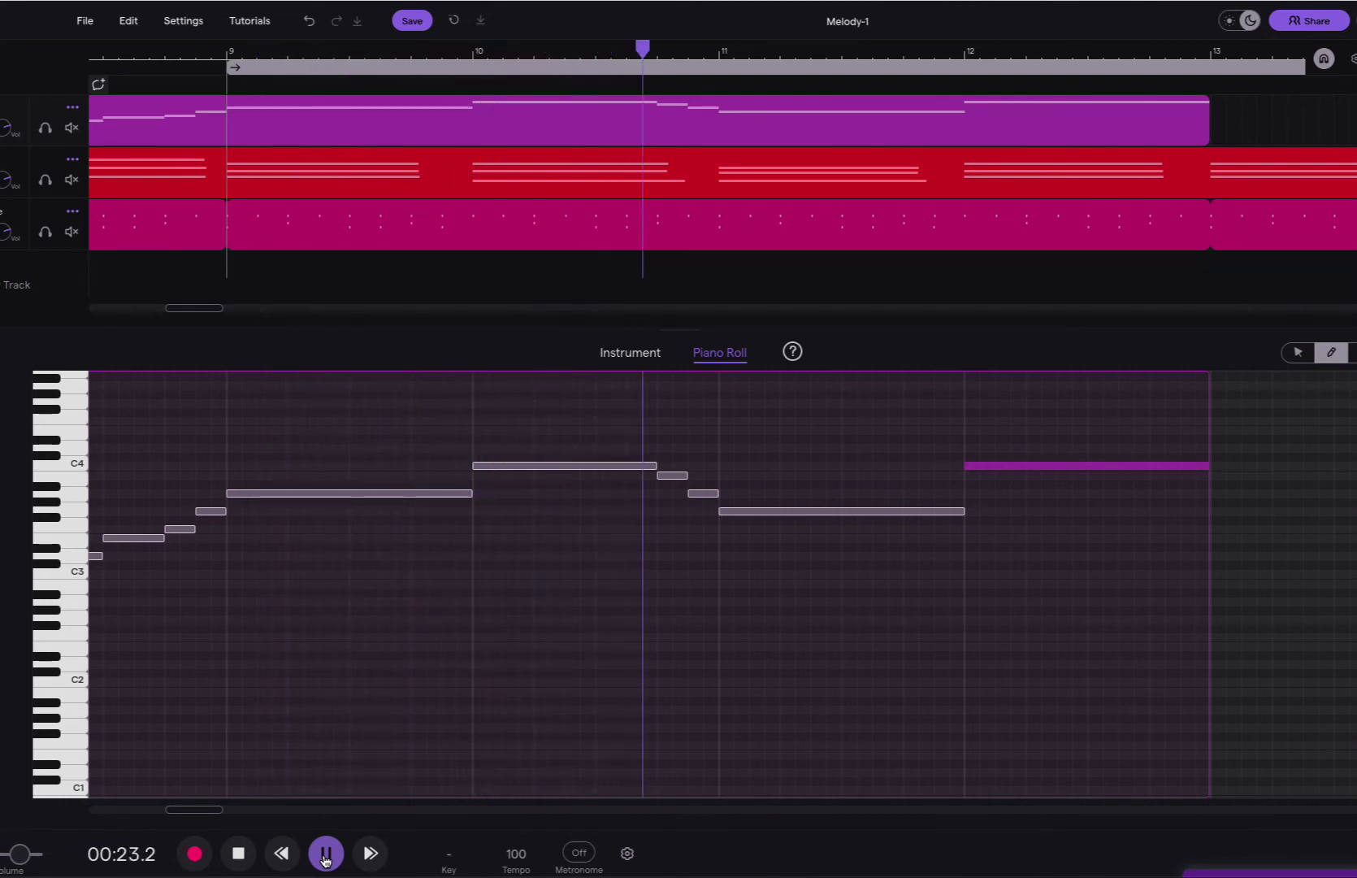
click(239, 858)
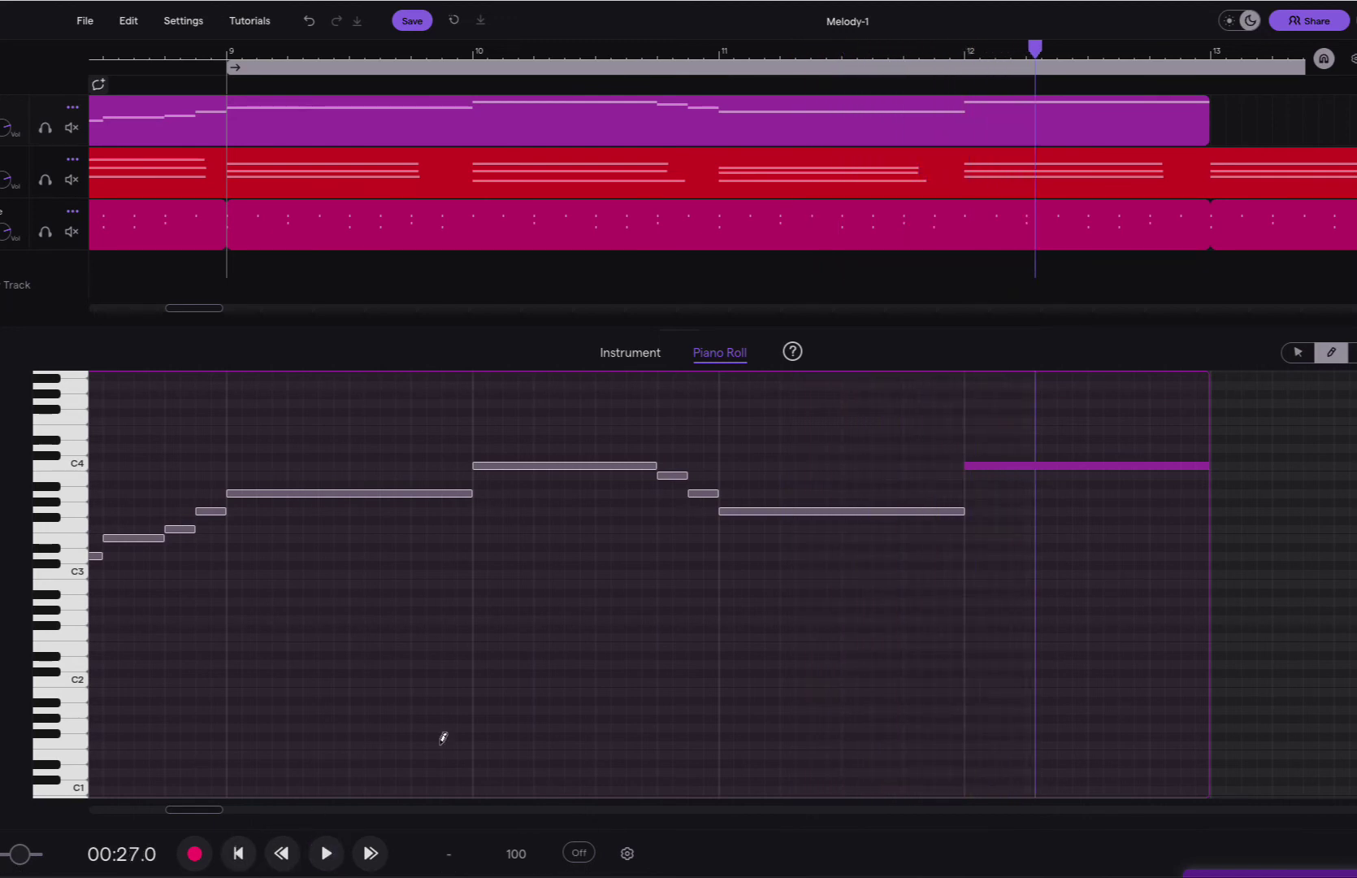
- Lower the full-bar note in bar 12 to A3 and replay the section from bar 9 into bar 12
drag(975, 465, 982, 493)
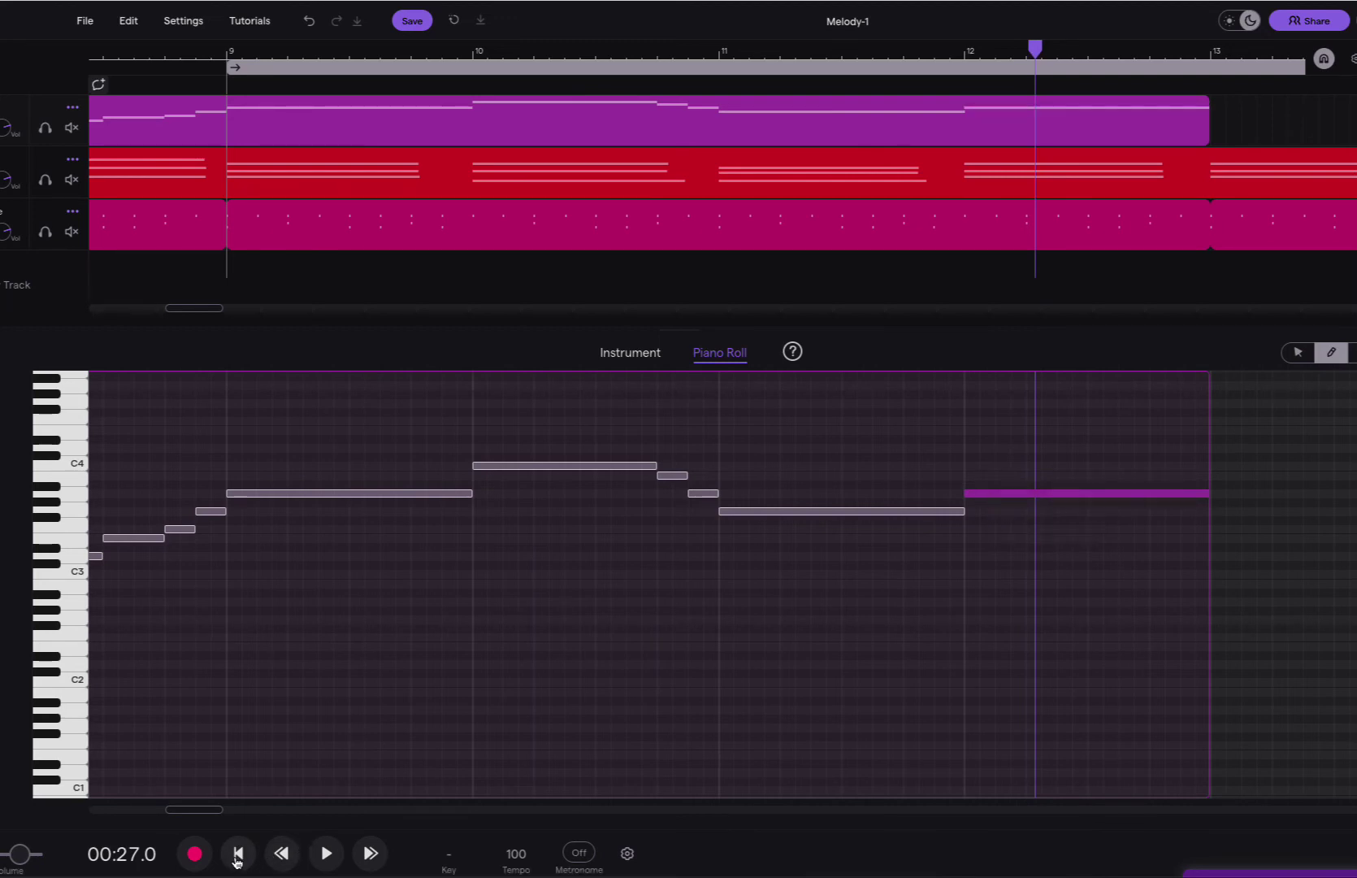
click(237, 860)
click(326, 854)
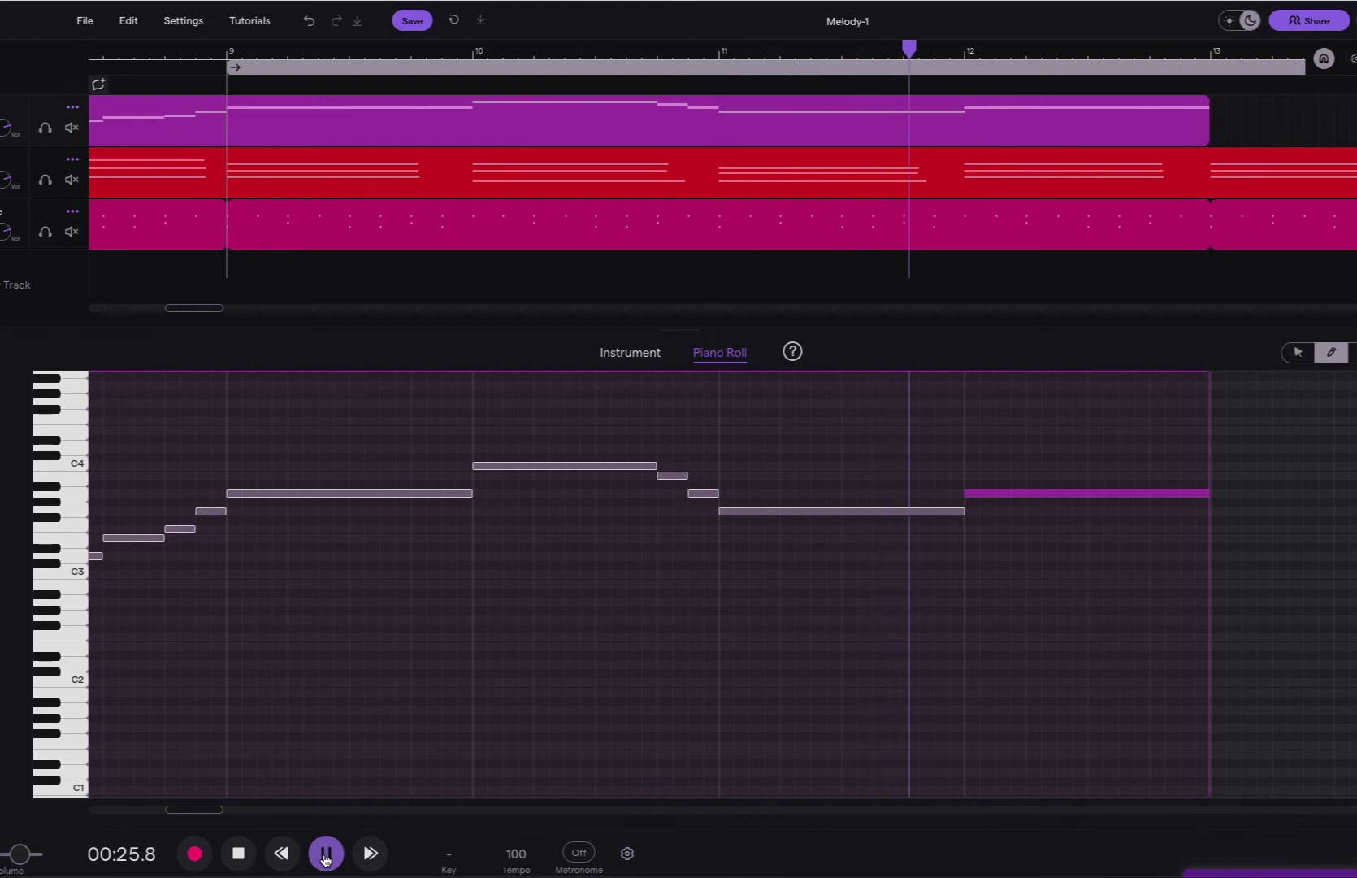
click(238, 853)
- Select all melody notes from bar 9 through bar 12 and copy them
mouse_move(333, 136)
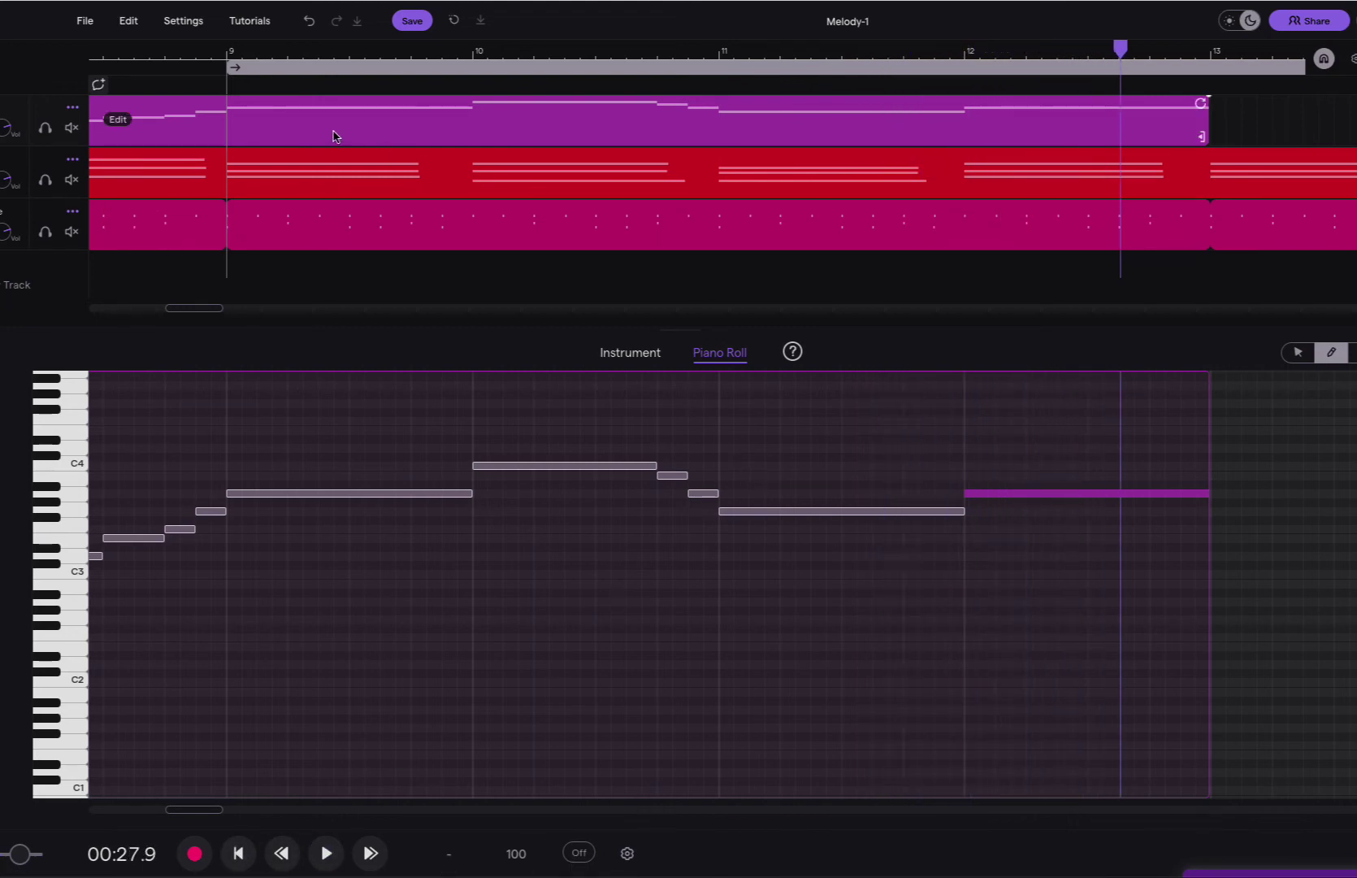
scroll(298, 542, left, 5)
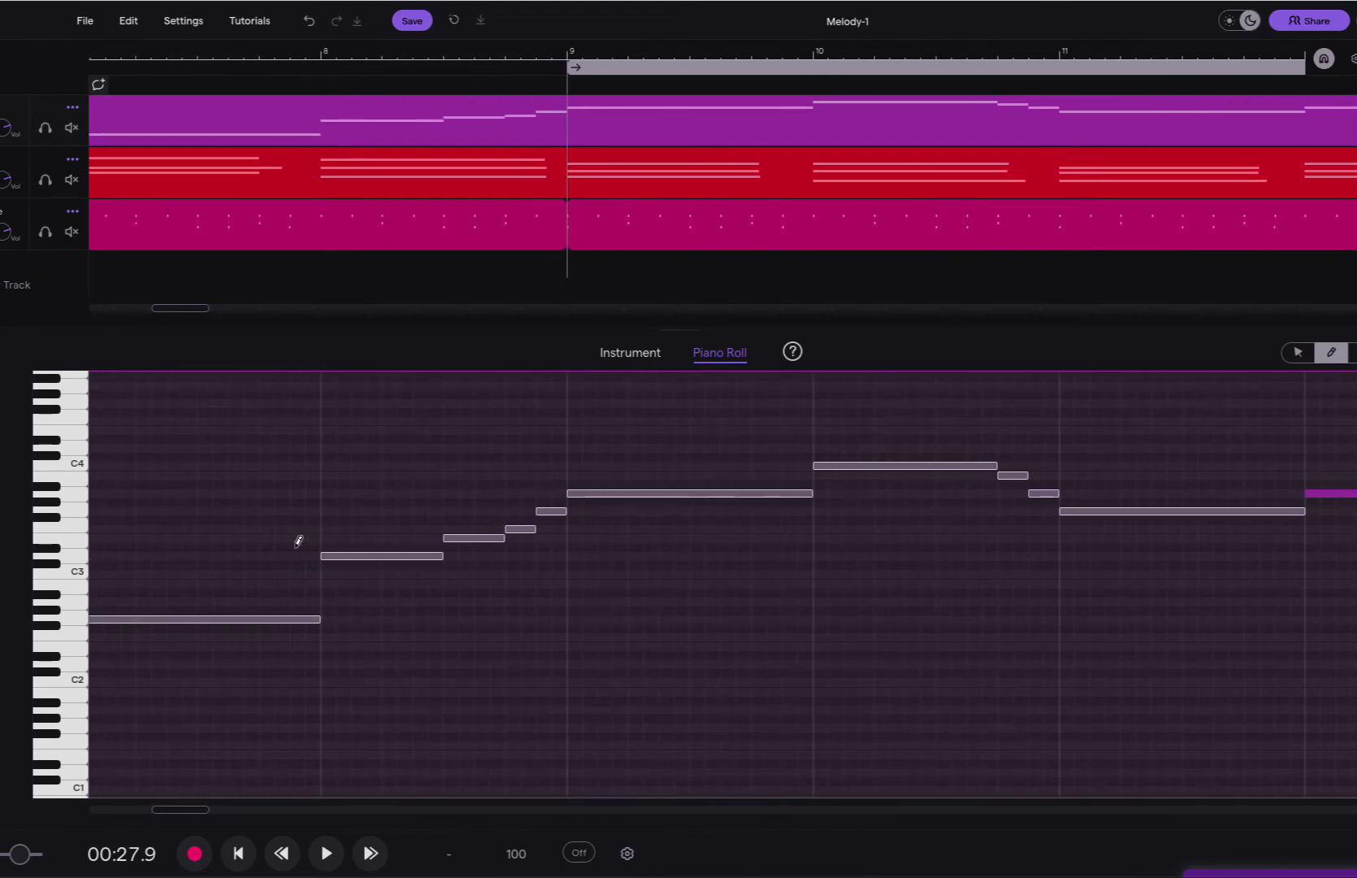
mouse_move(569, 46)
mouse_down()
mouse_move(536, 49)
mouse_move(569, 49)
mouse_up()
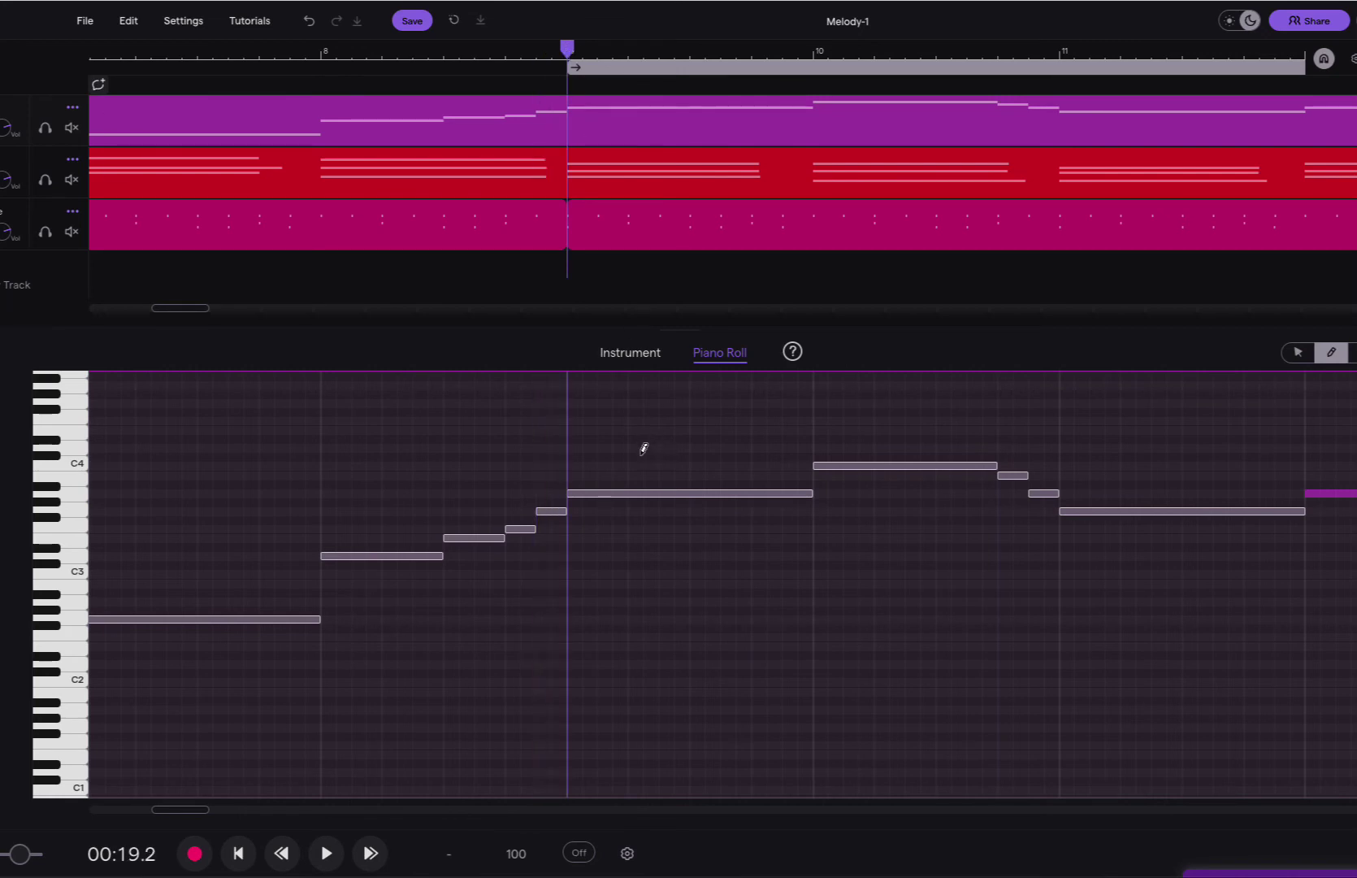
click(1292, 353)
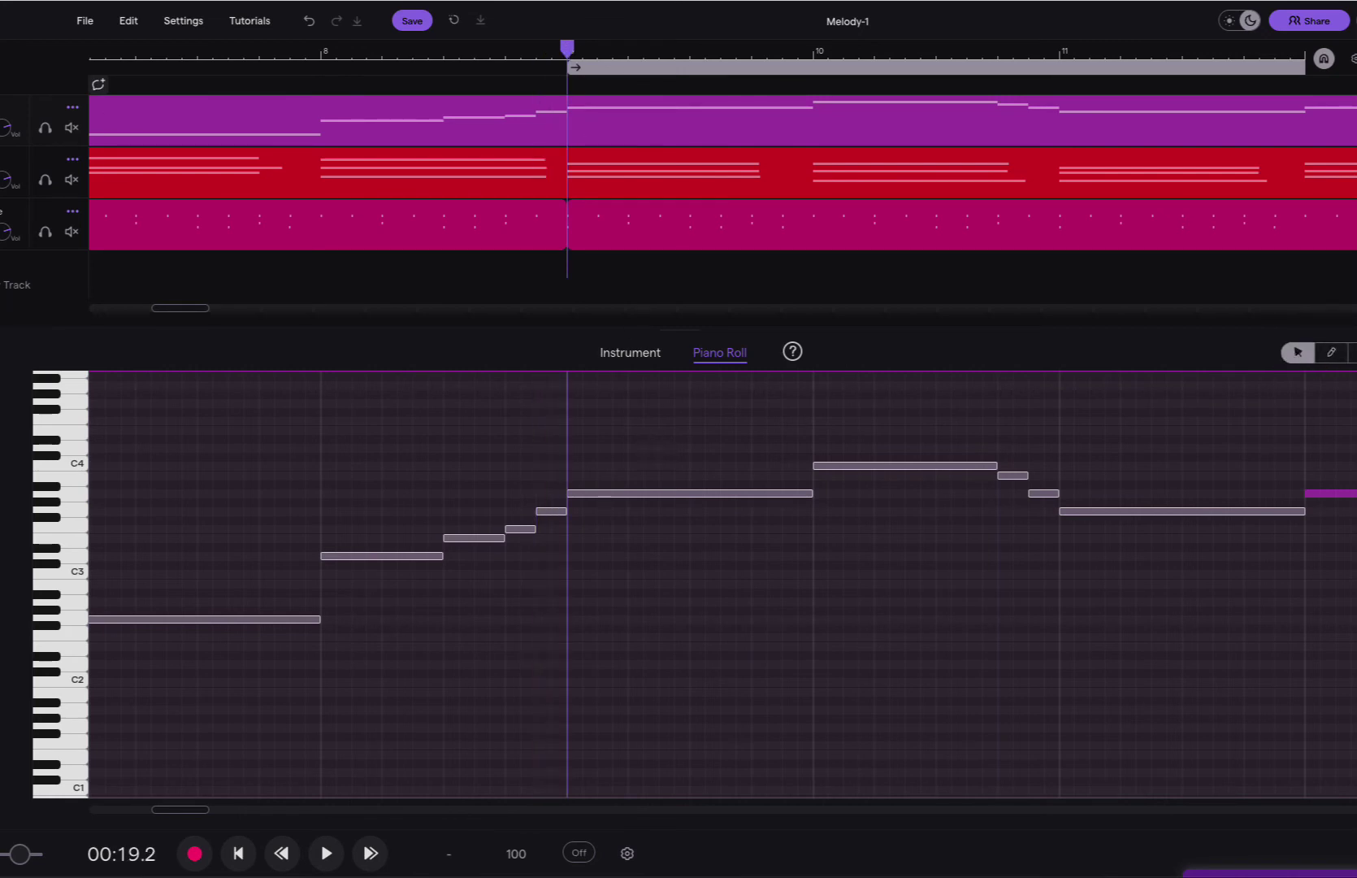
scroll(897, 569, down, 3)
drag(809, 448, 1085, 563)
right_click(823, 498)
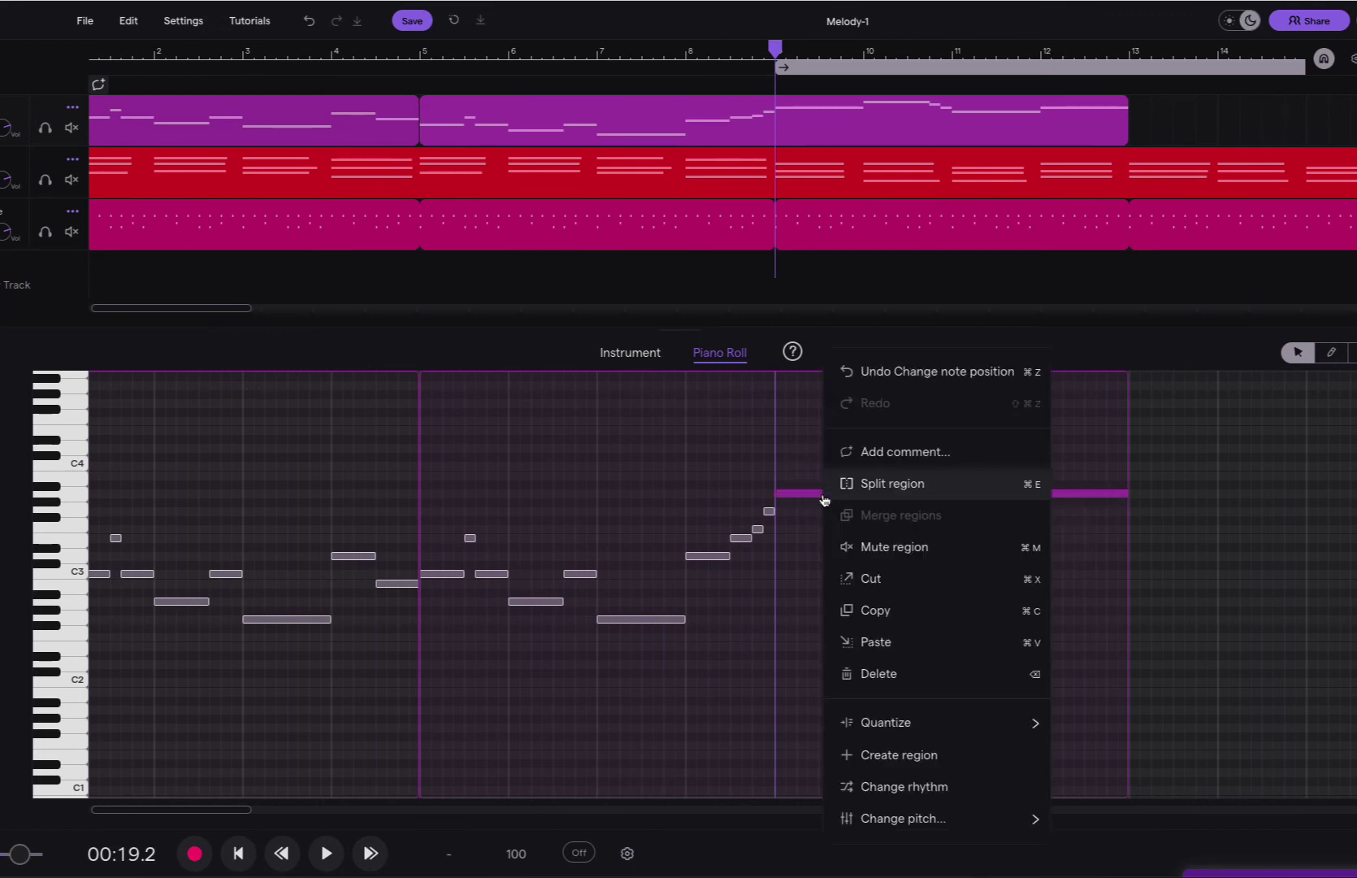
click(855, 610)
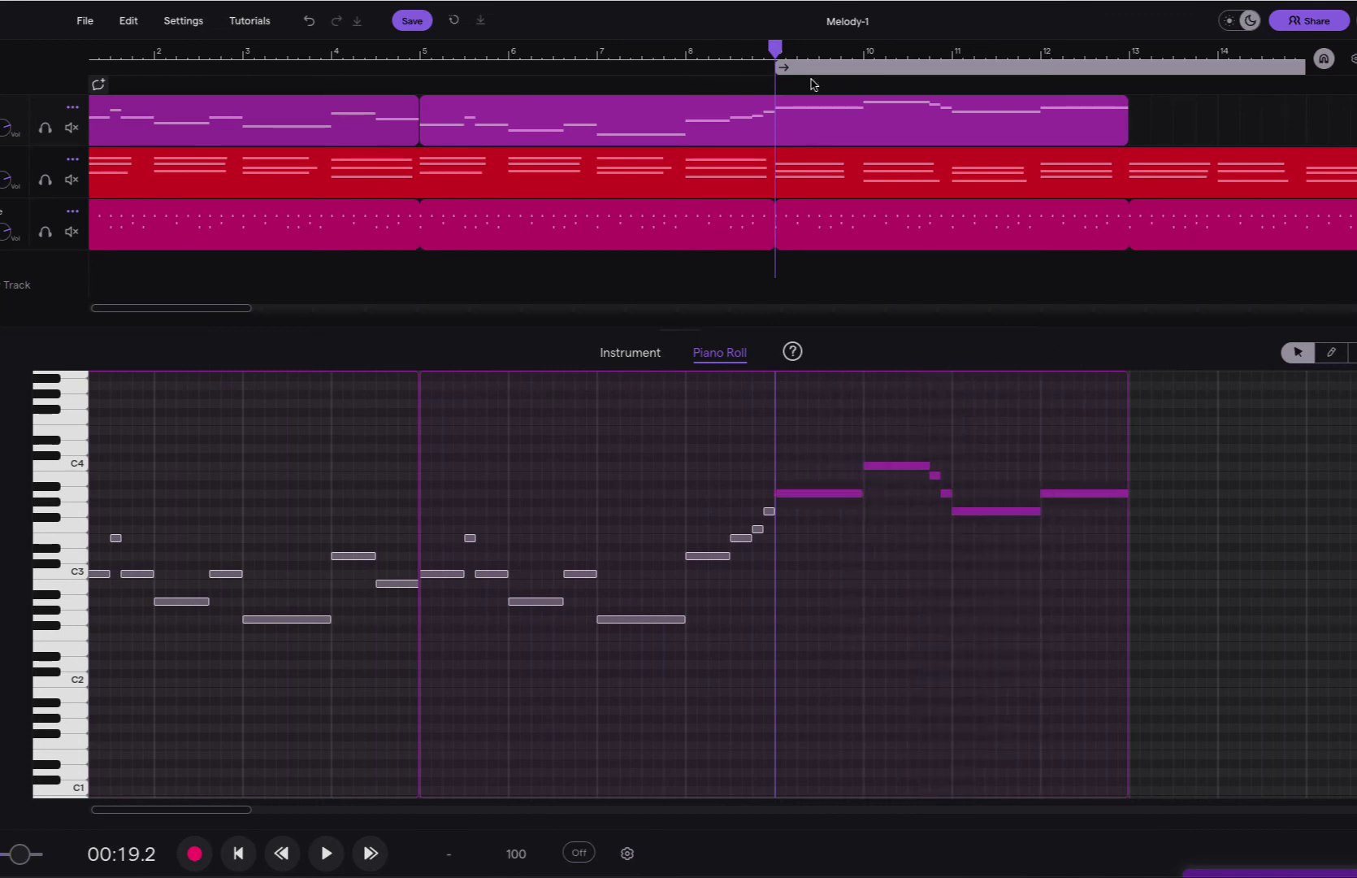
- Try to paste the copied notes at the start of bar 13, beyond the end of the melody region
mouse_move(771, 47)
mouse_down()
mouse_move(1151, 49)
mouse_move(1130, 50)
mouse_up()
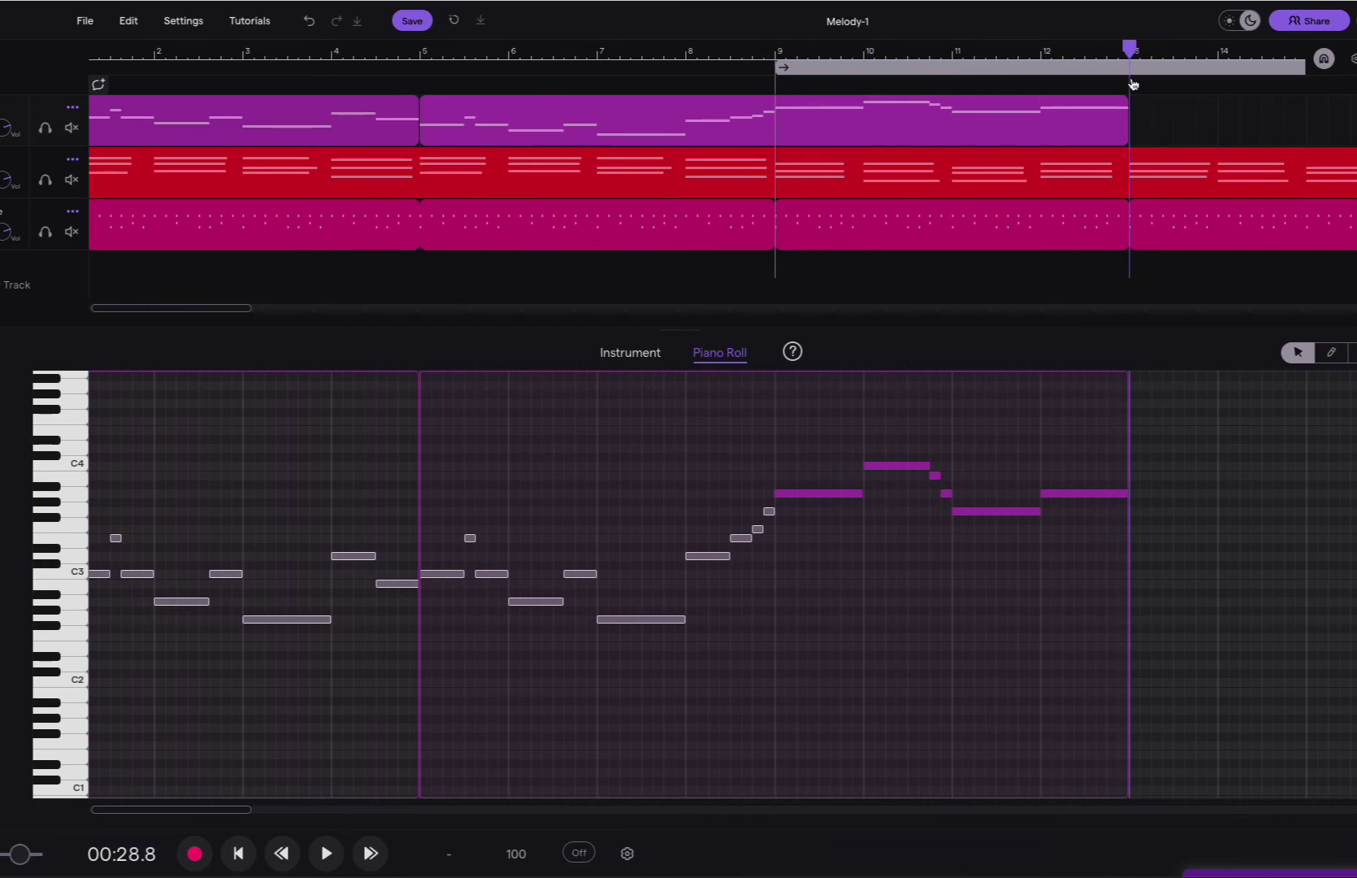
right_click(1131, 532)
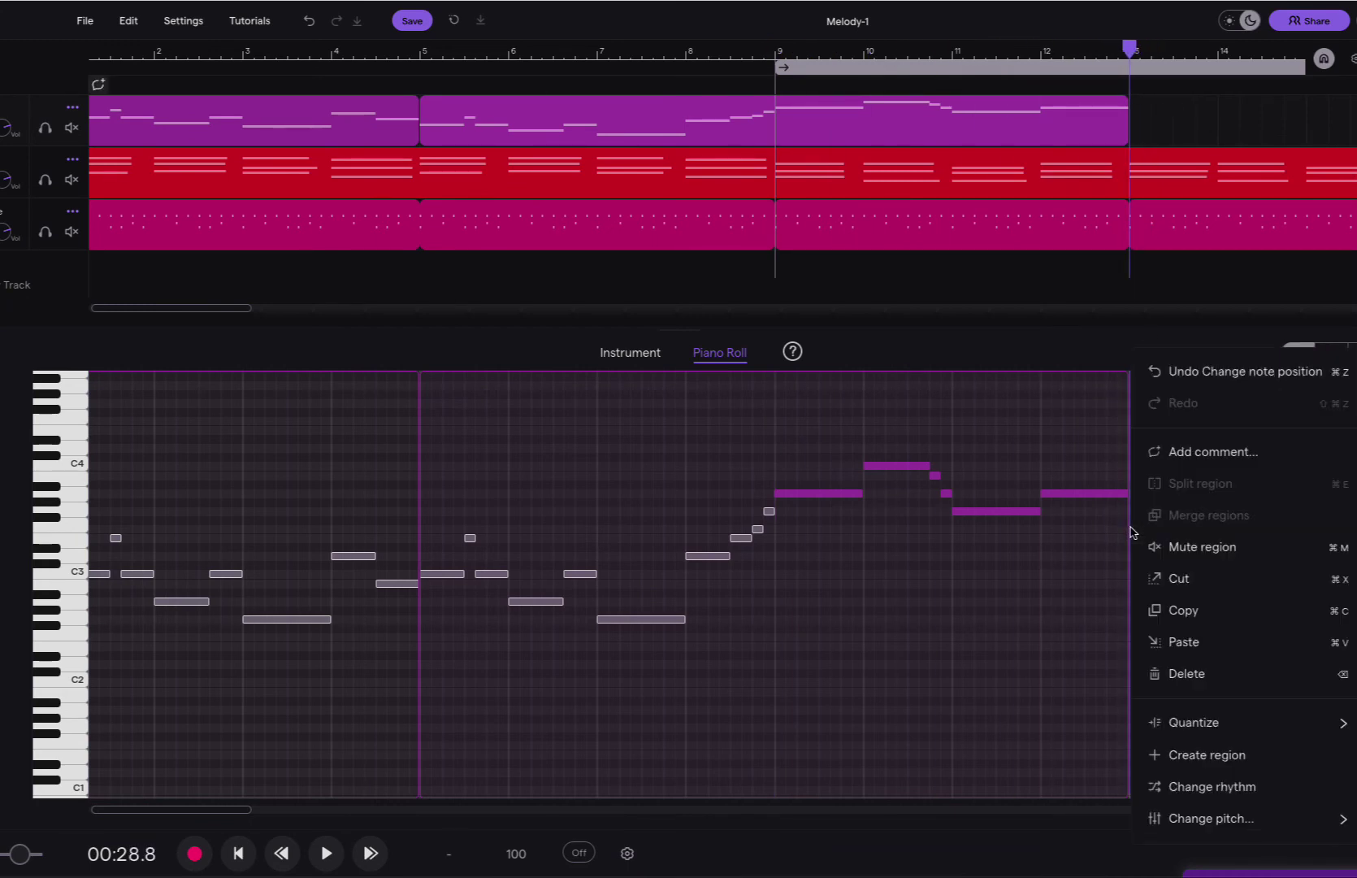
click(1167, 642)
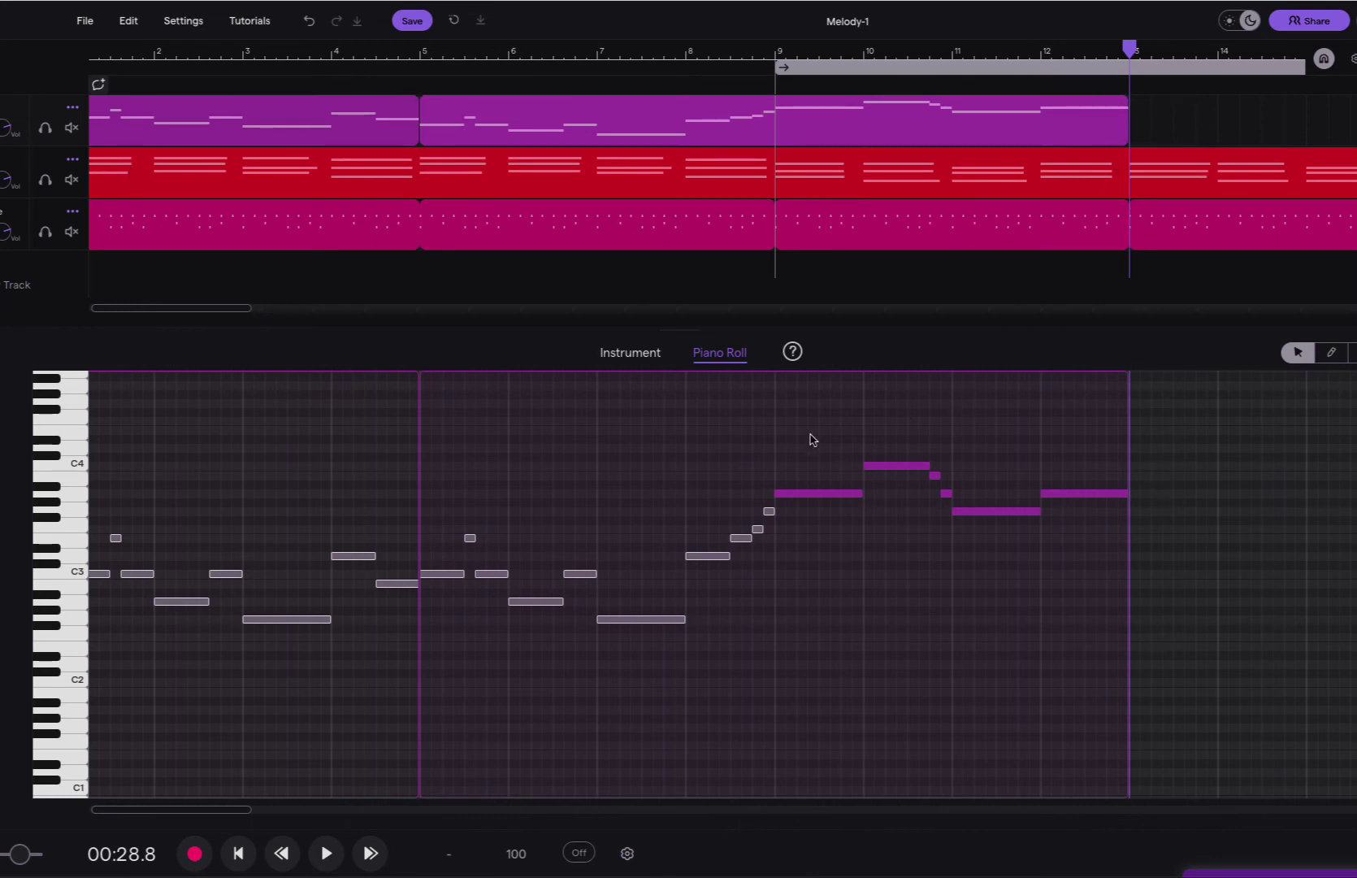
- Copy the melody notes of bars 9 through 12 again
drag(812, 440, 1101, 532)
right_click(1067, 499)
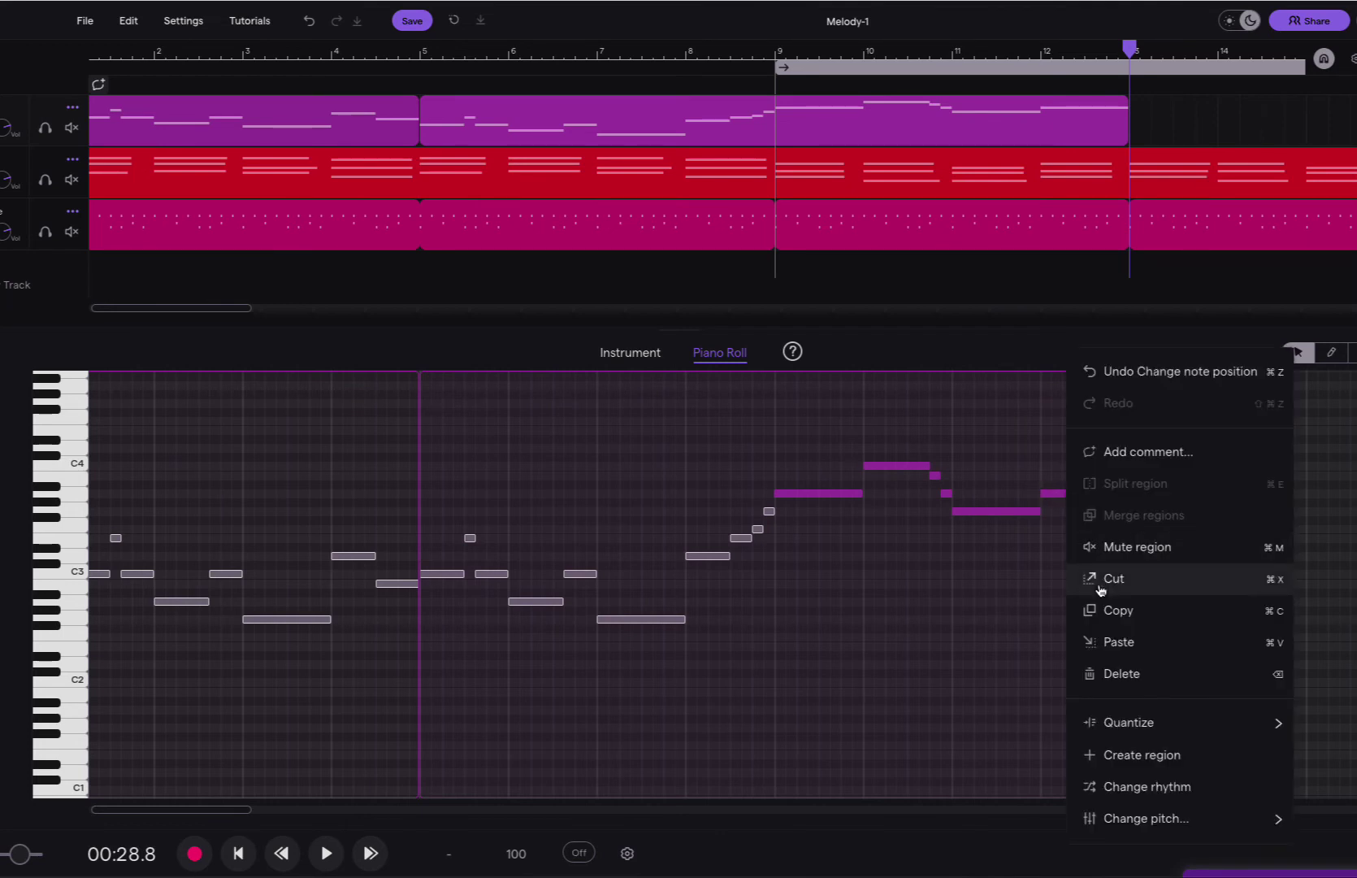
click(1119, 621)
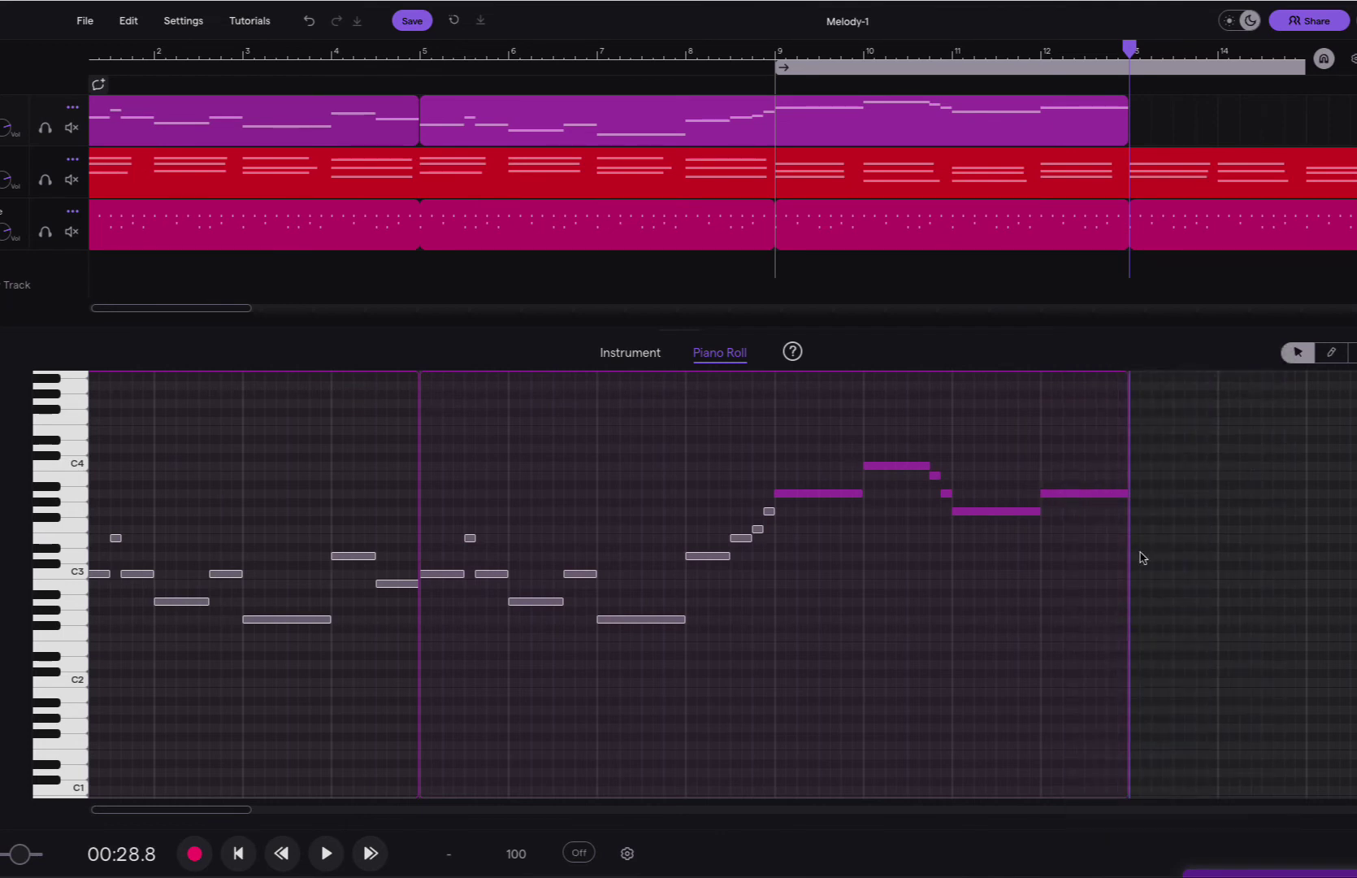
- Extend the melody region to the start of bar 17 and paste the copied notes at bar 13
mouse_move(1122, 128)
mouse_down()
mouse_move(1345, 120)
mouse_move(1109, 153)
mouse_up()
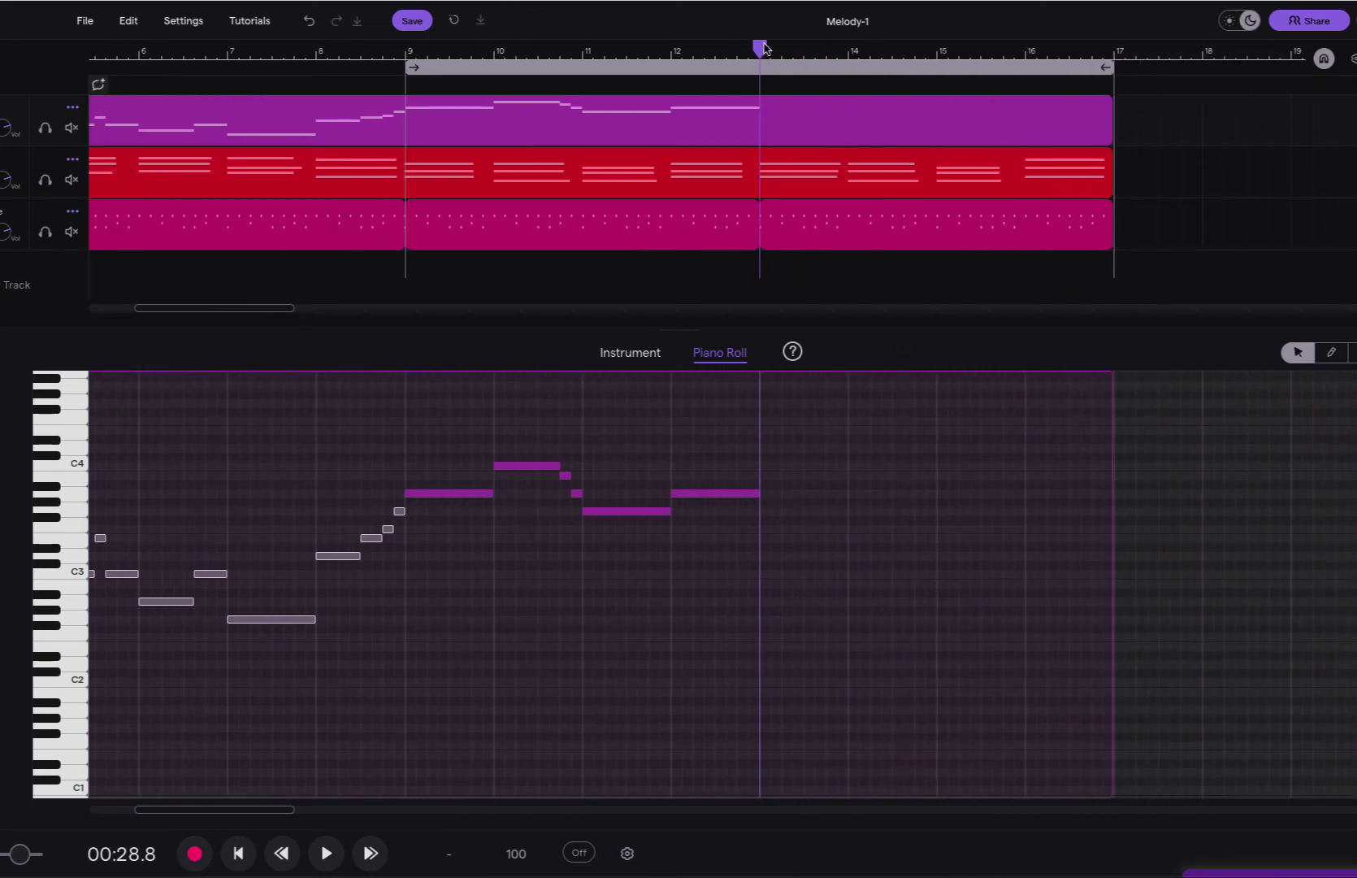
drag(764, 49, 759, 50)
key(ctrl+v)
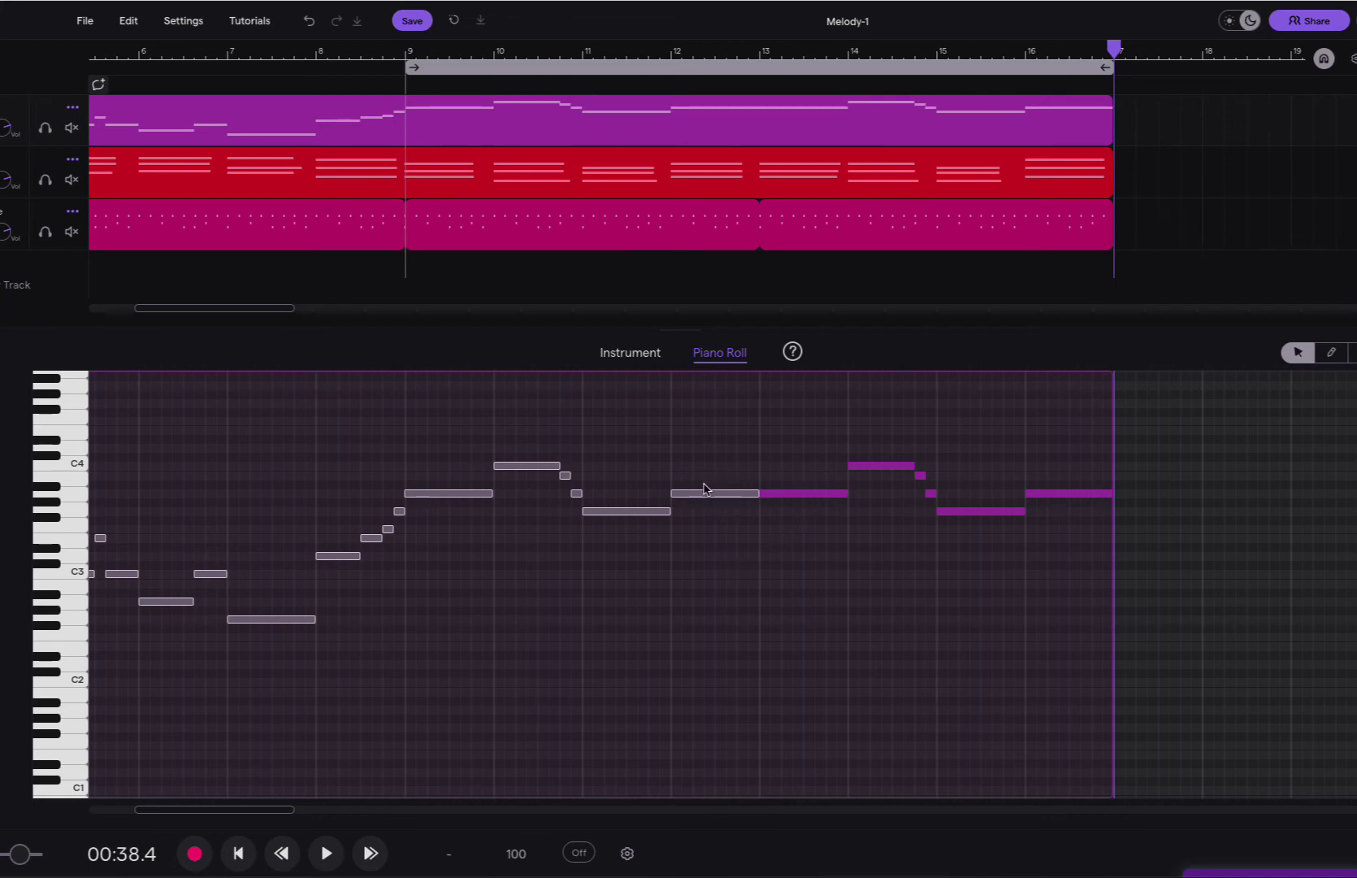
- Play the whole song from the beginning through bar 16
click(238, 855)
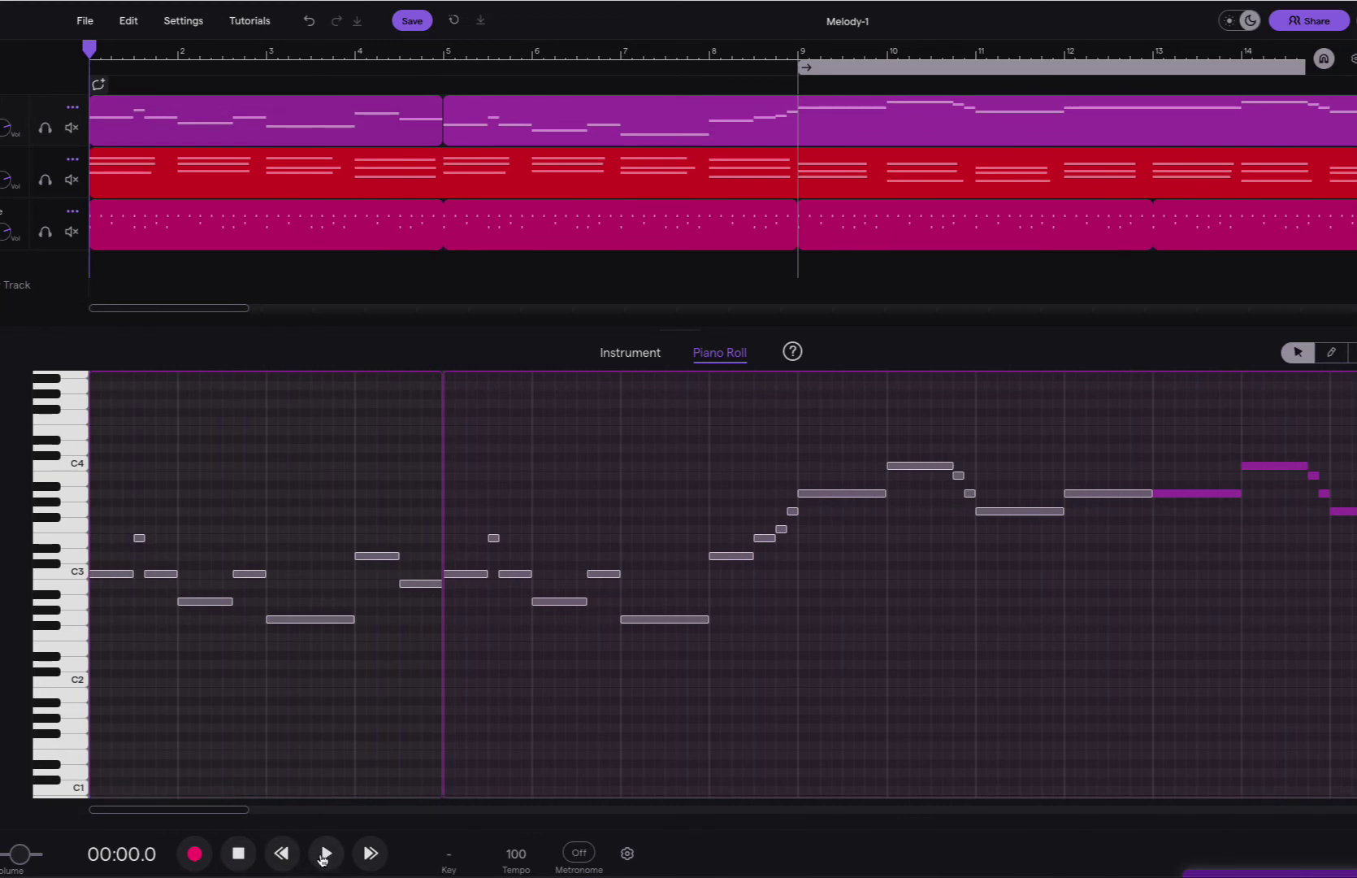
click(325, 854)
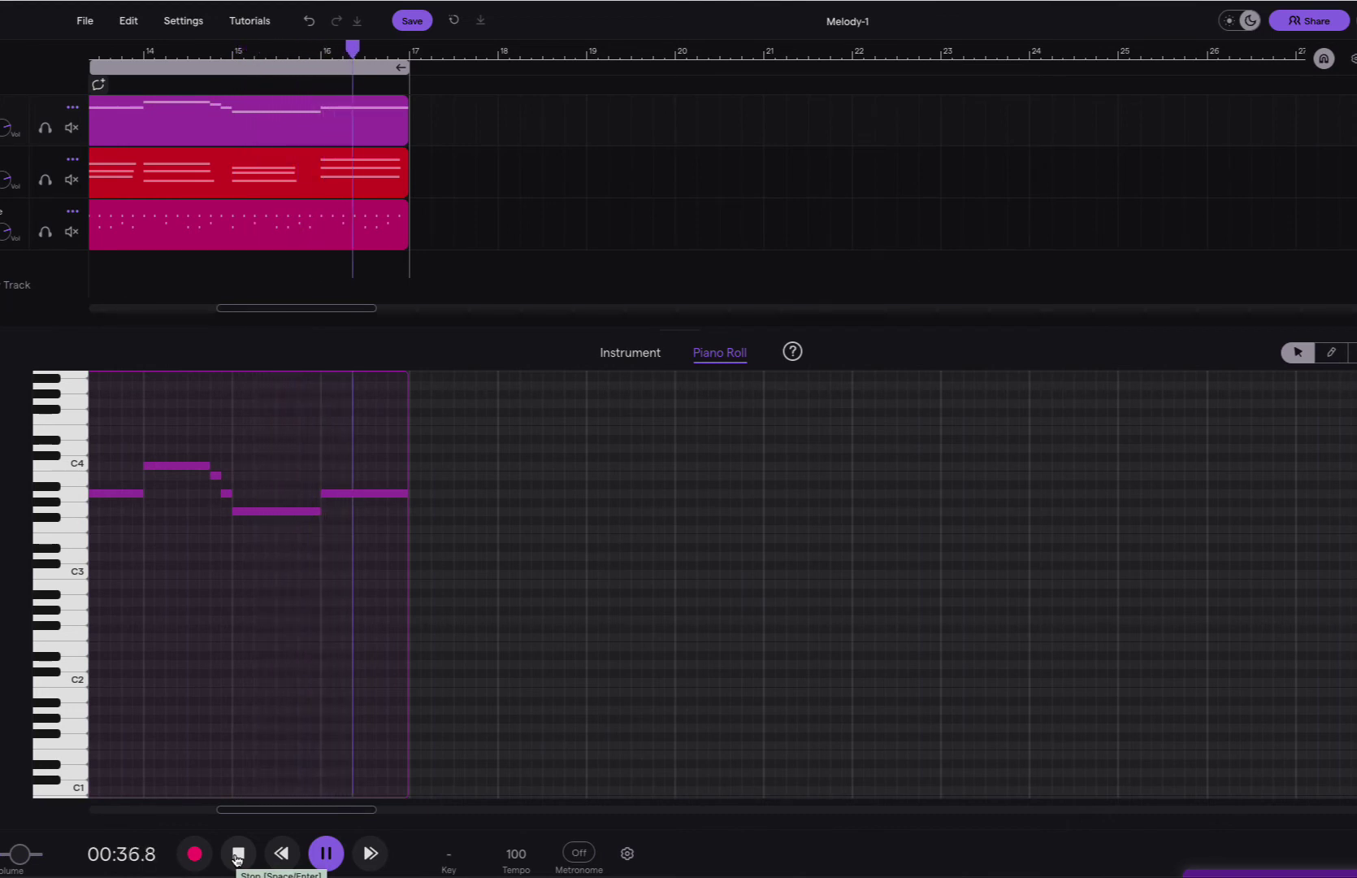
click(237, 855)
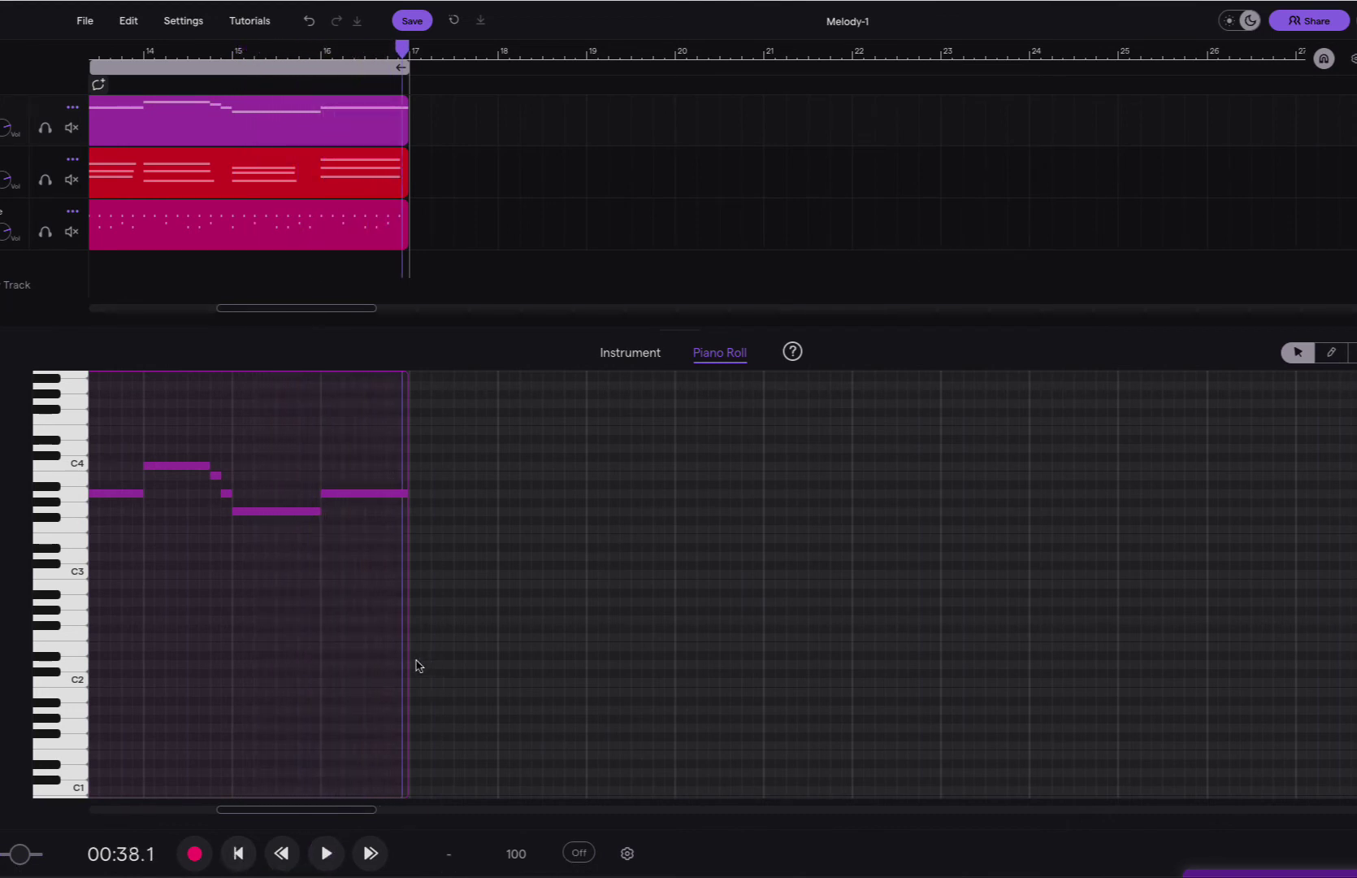
- Delete the melody note that fills bar 16
scroll(361, 665, left, 5)
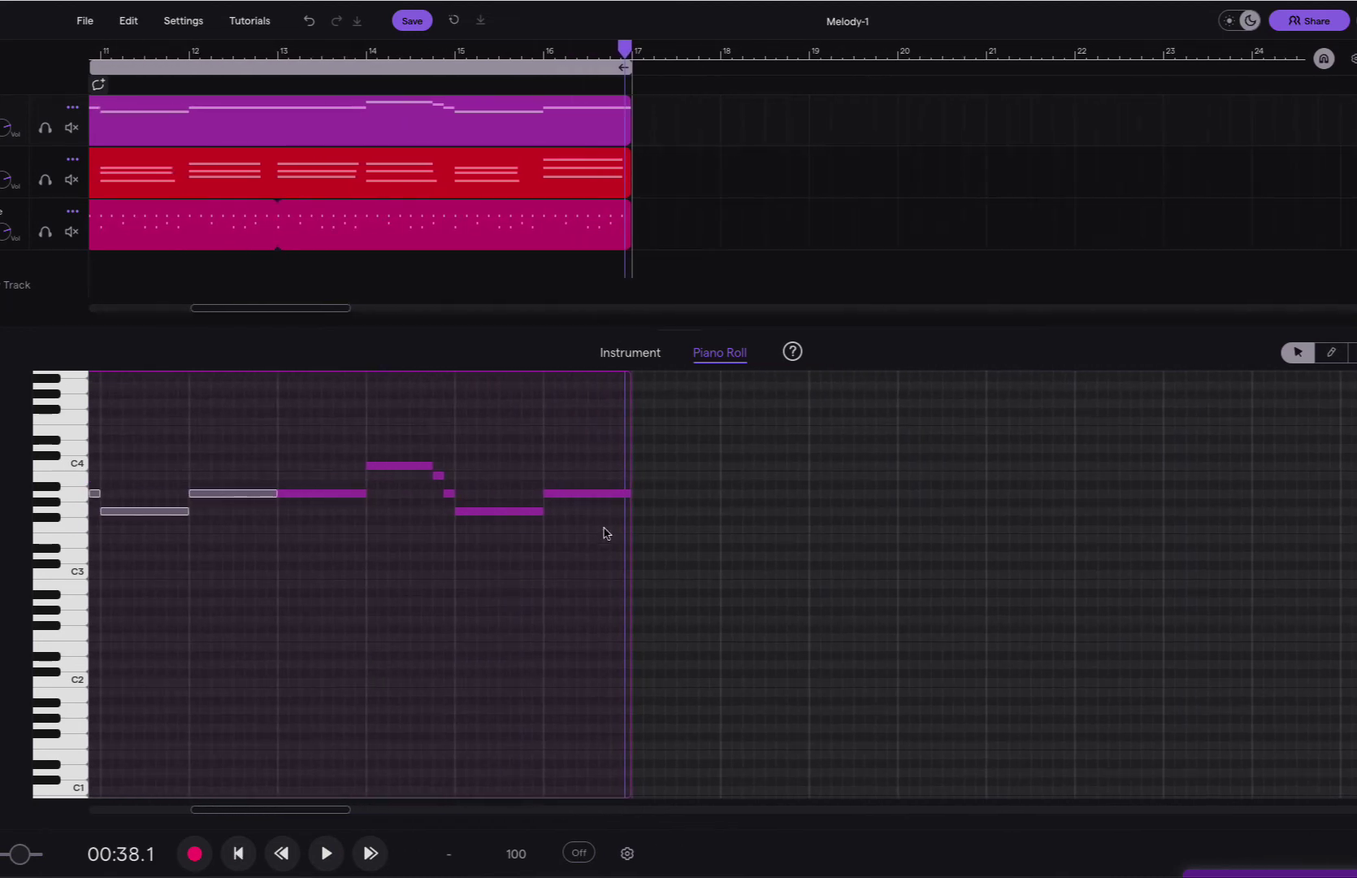
click(580, 468)
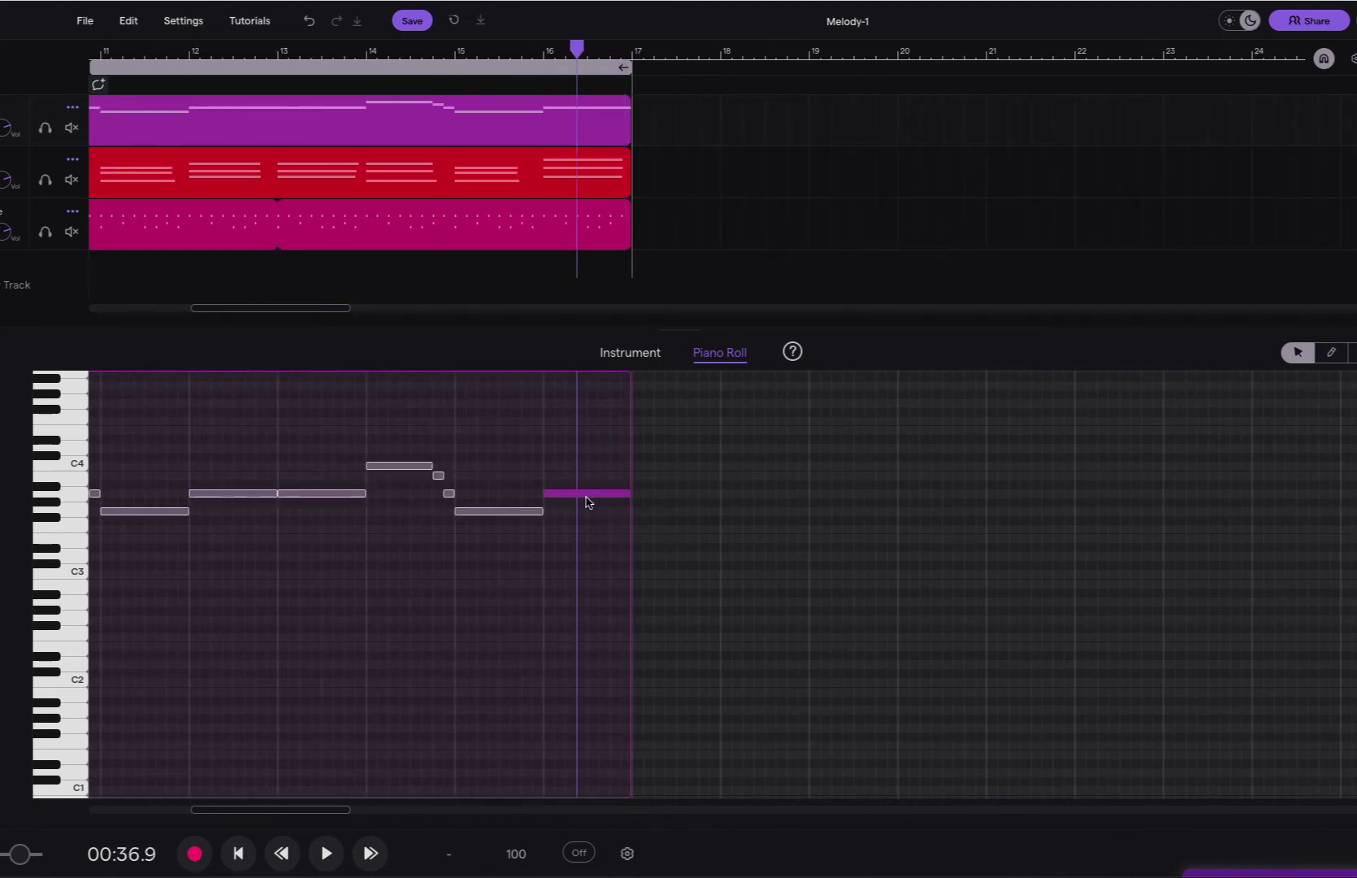
key(Delete)
- Play the song from the beginning into bar 13 to check the repeated held notes of bars 12 and 13
scroll(521, 635, left, 6)
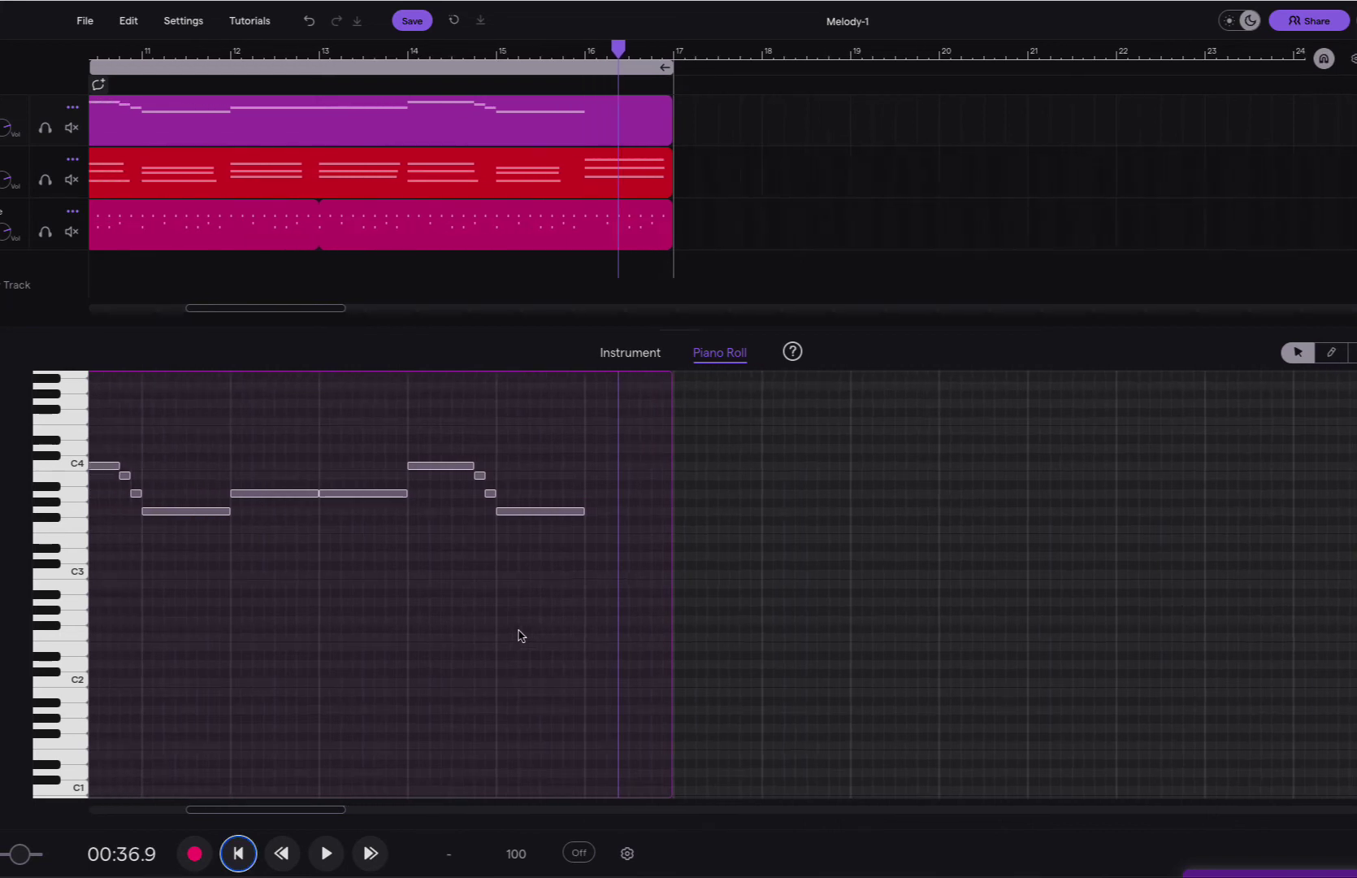
scroll(521, 636, left, 2)
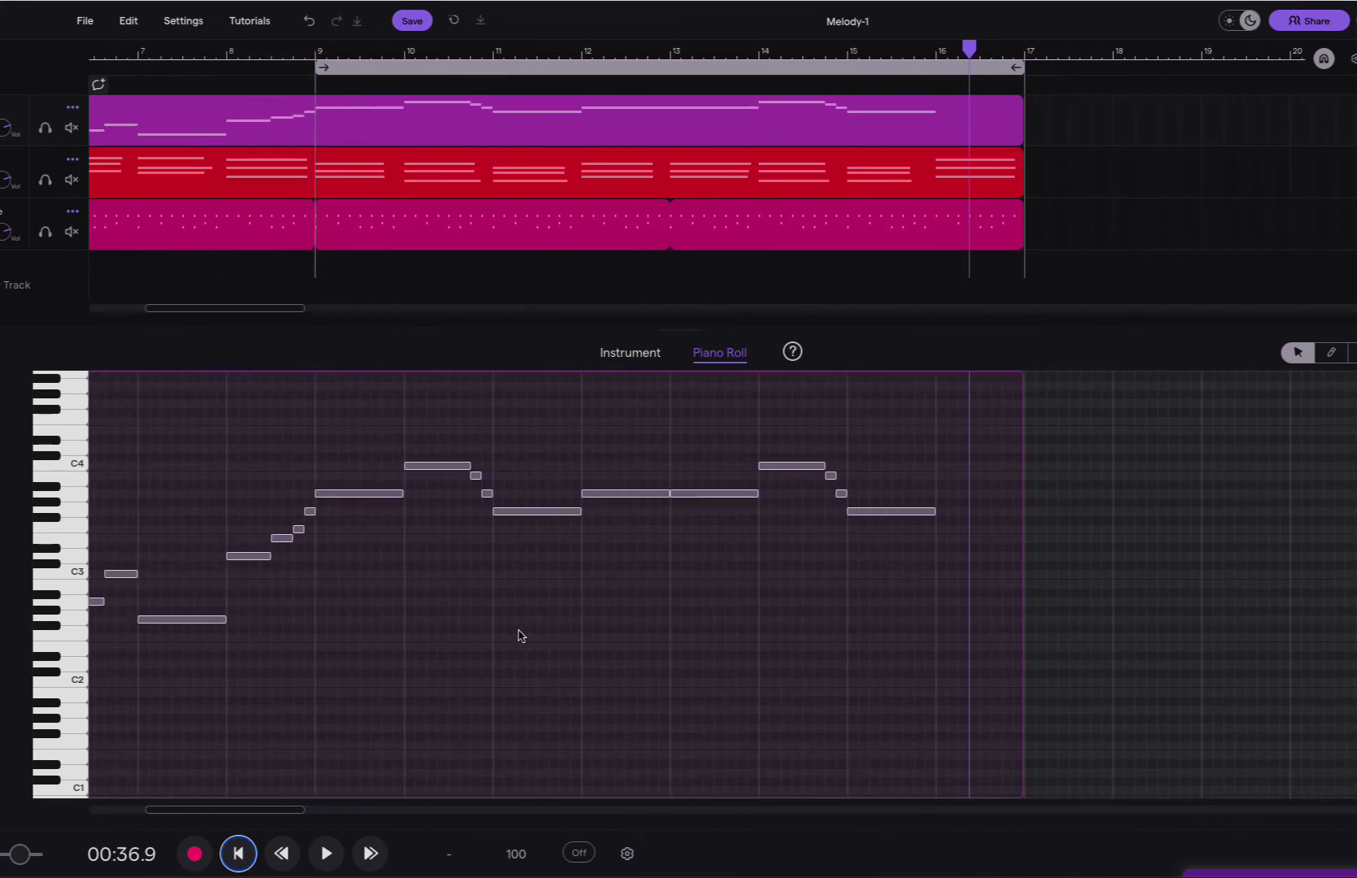
click(658, 503)
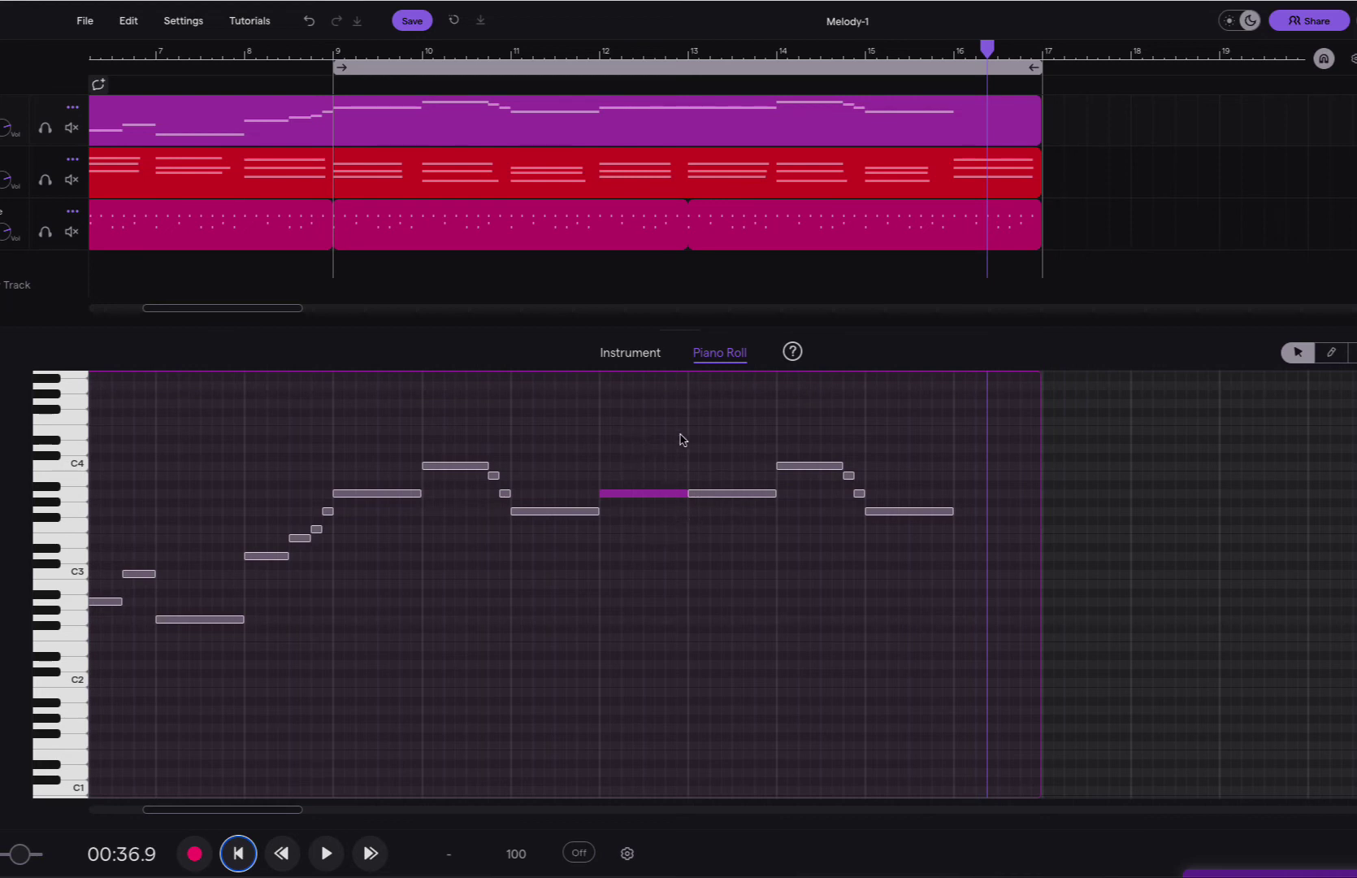
click(729, 496)
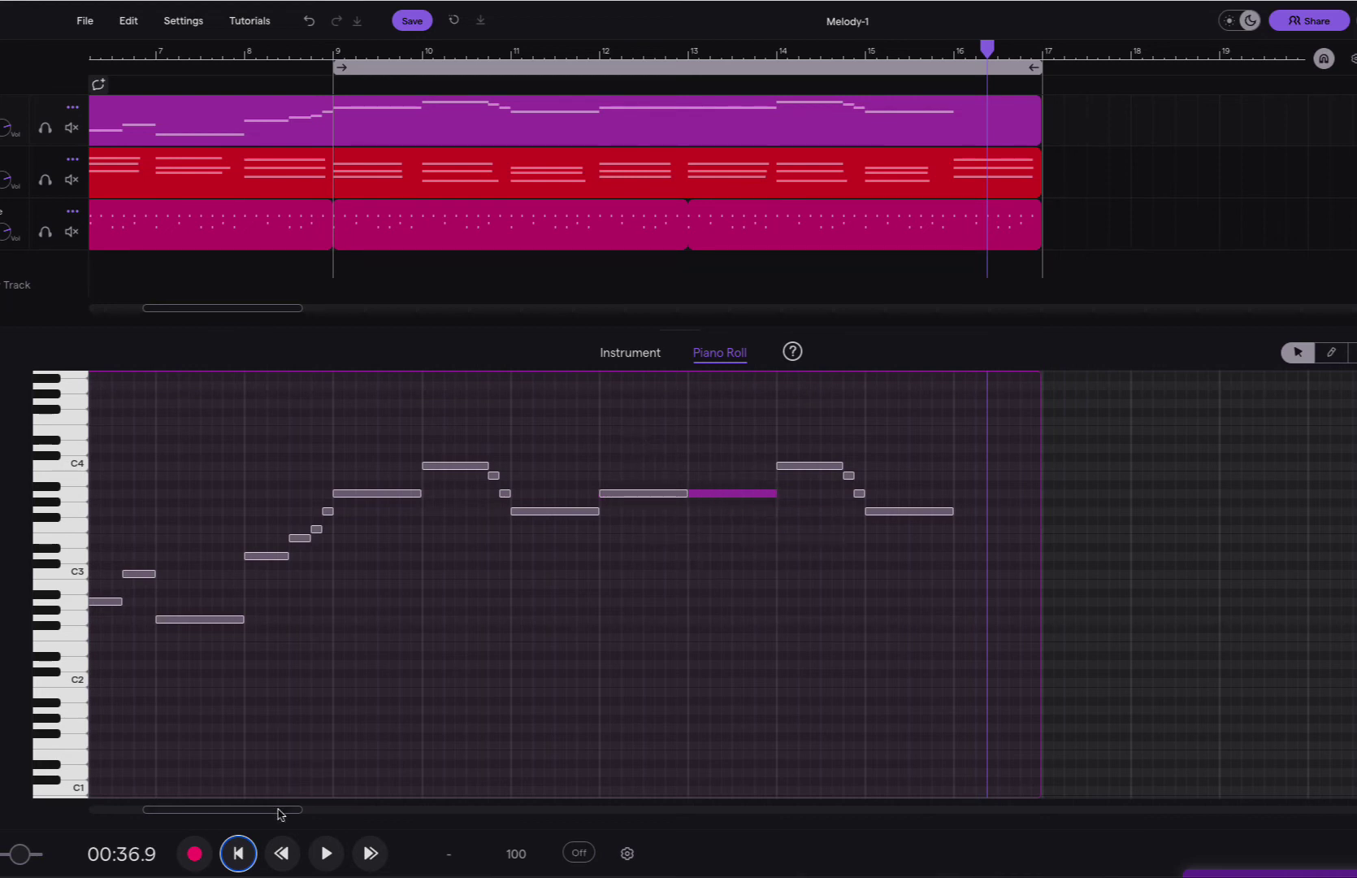
click(240, 863)
click(323, 855)
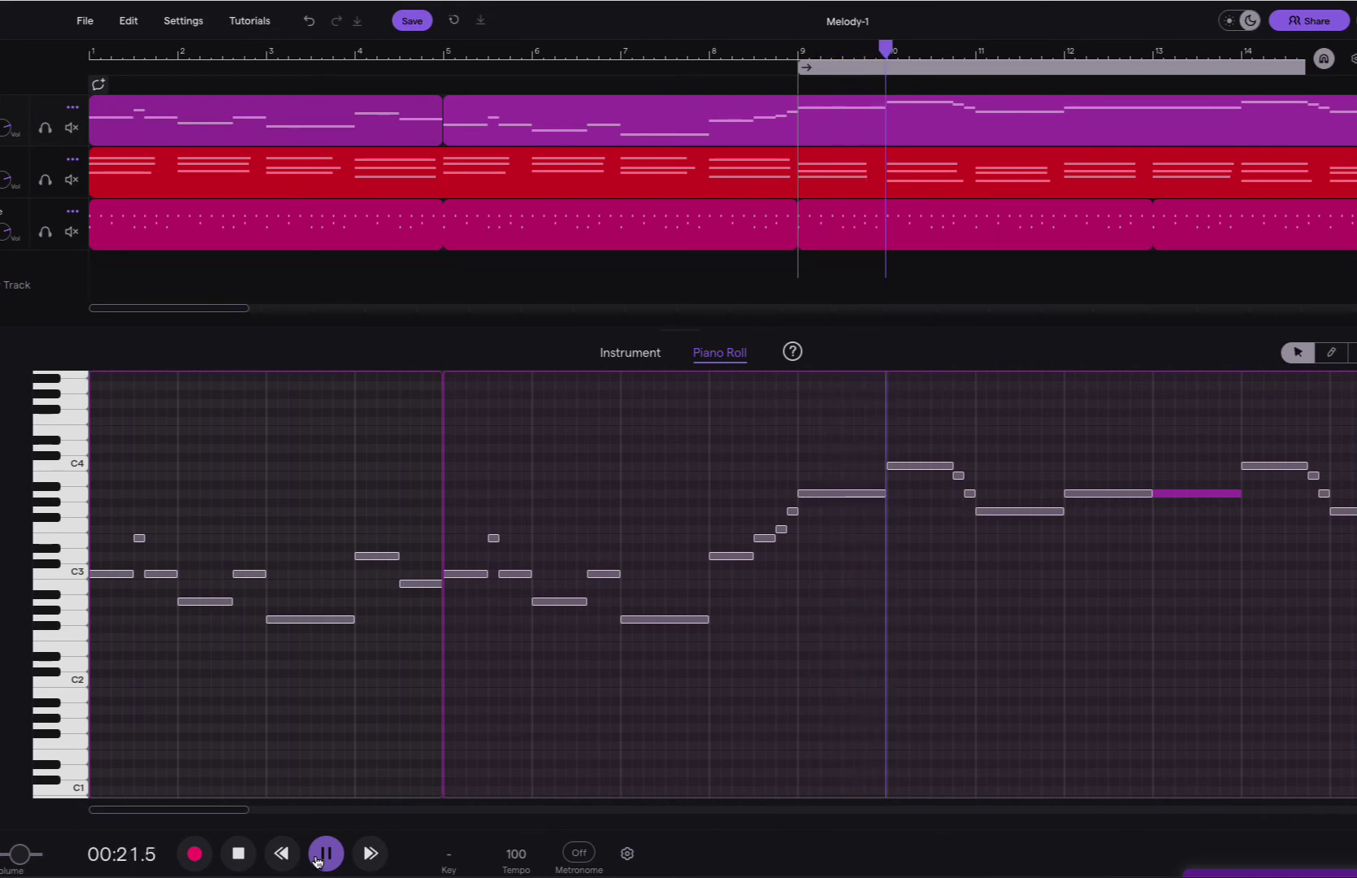
click(238, 853)
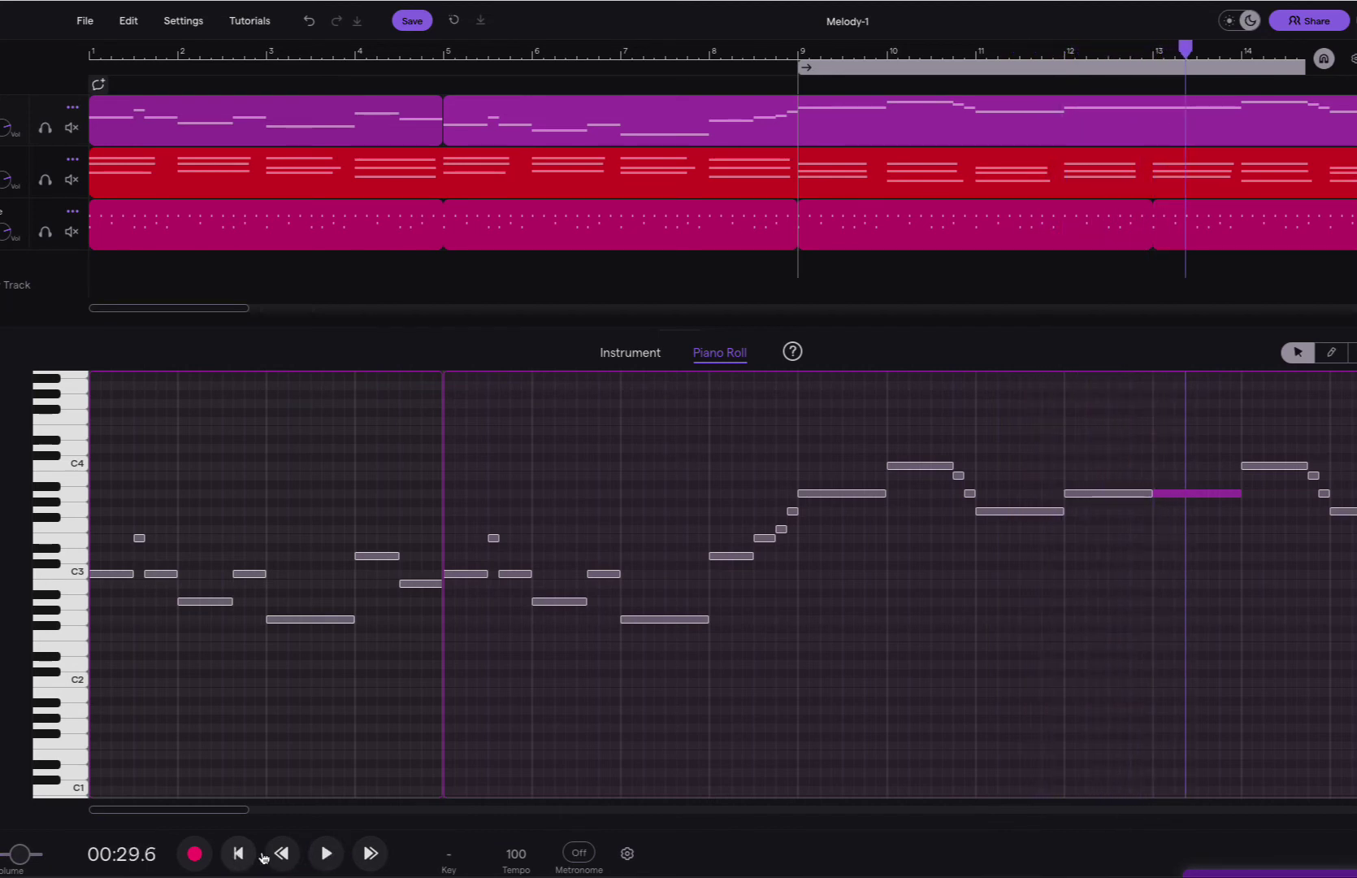
- Shorten the melody note in bar 12 to three beats, leaving its fourth beat free
click(1125, 493)
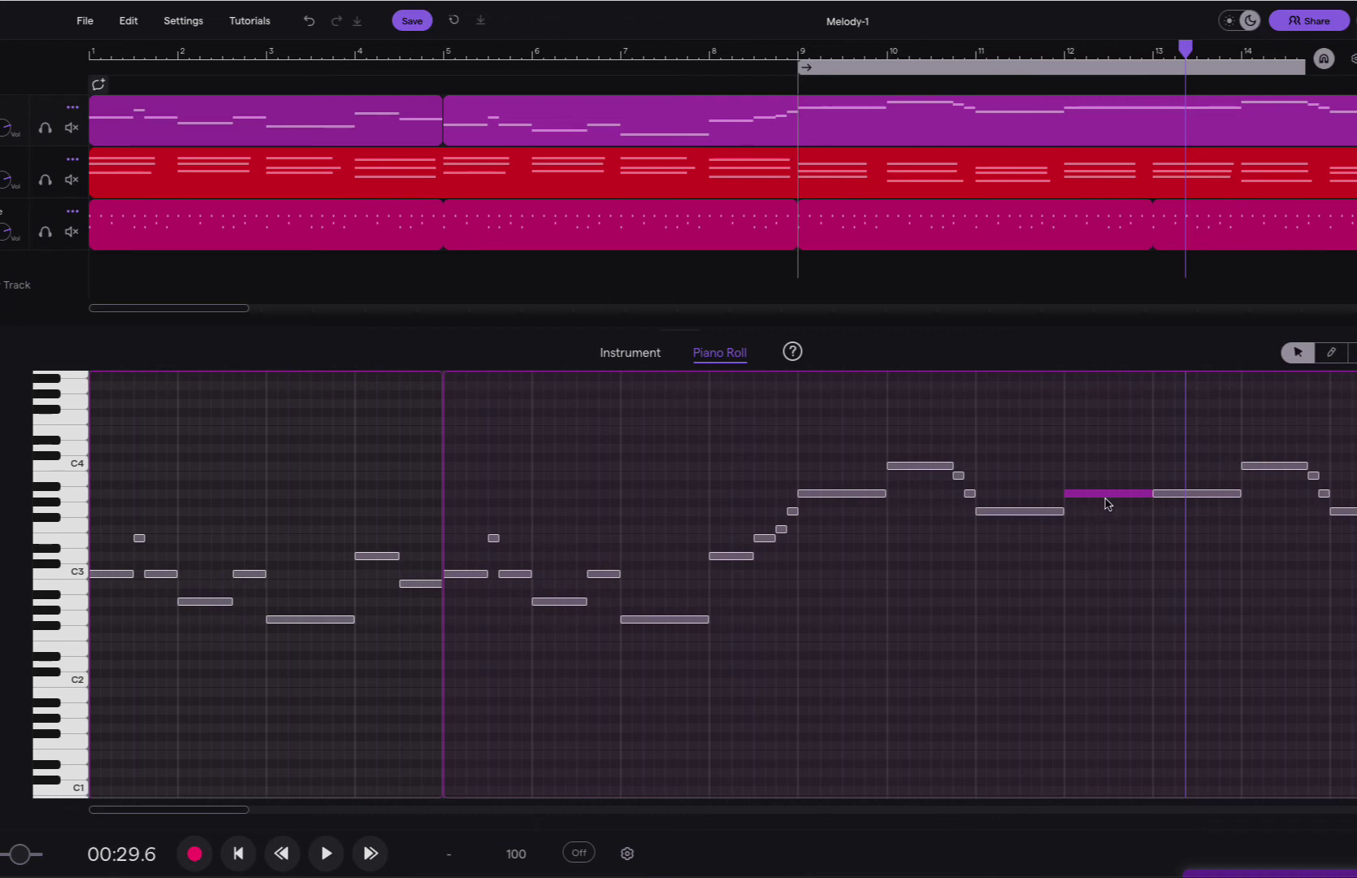
drag(1150, 493, 1123, 494)
scroll(723, 569, up, 5)
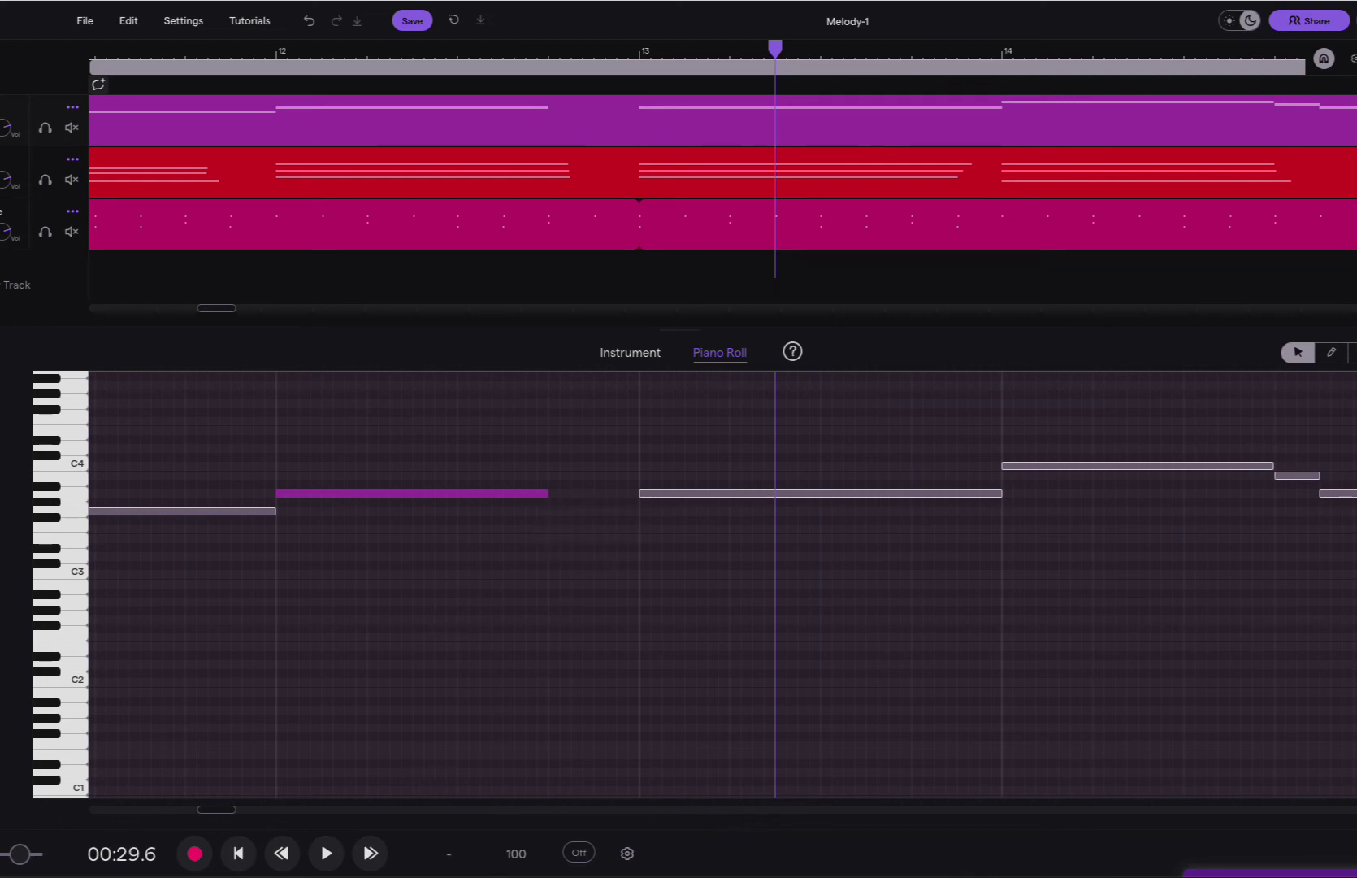
- Draw an F3 note on the fourth beat of bar 12 and shorten it to an eighth note
key(super+Tab)
drag(770, 62, 820, 49)
key(super+Tab)
click(560, 522)
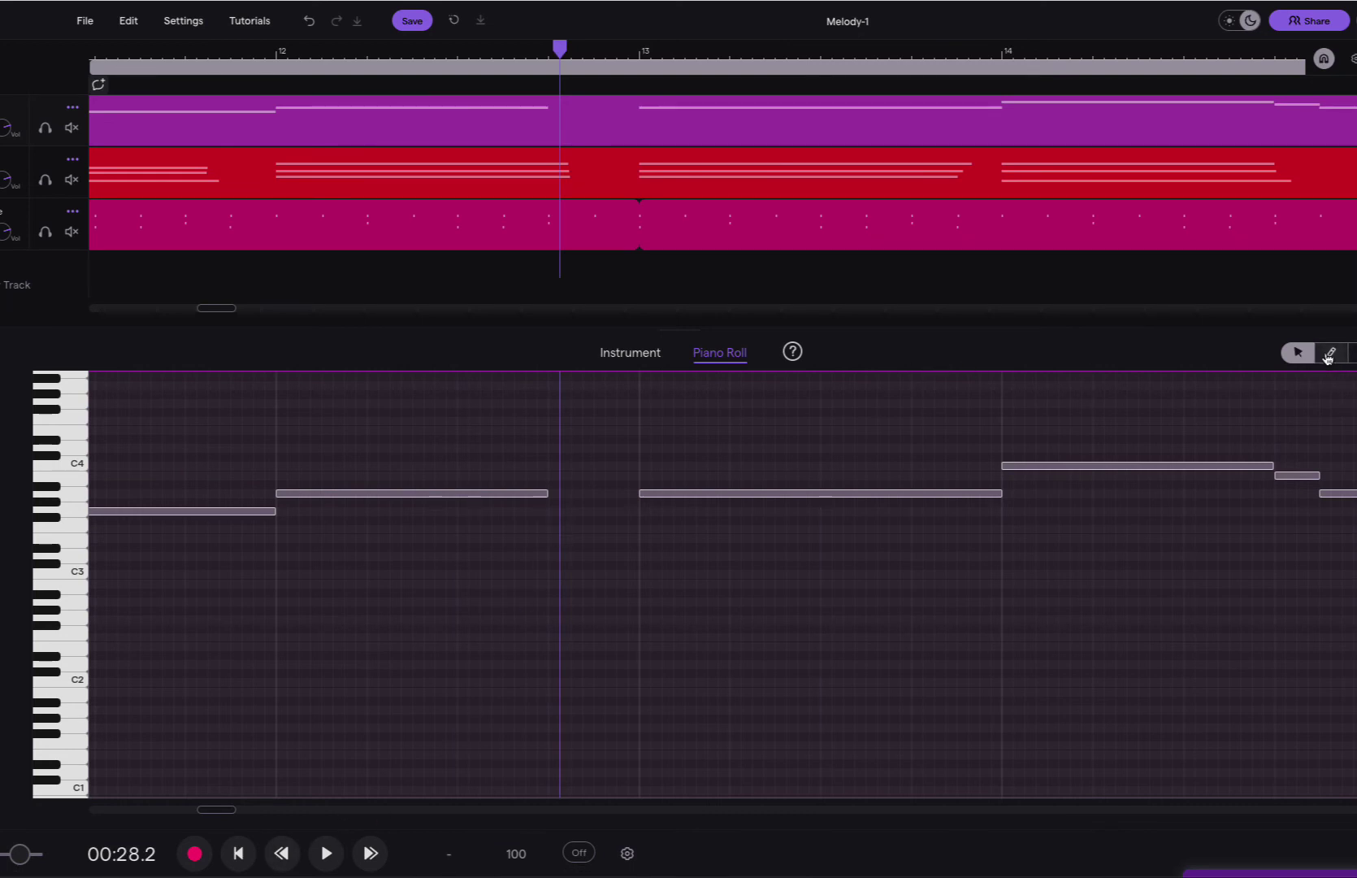
click(1330, 355)
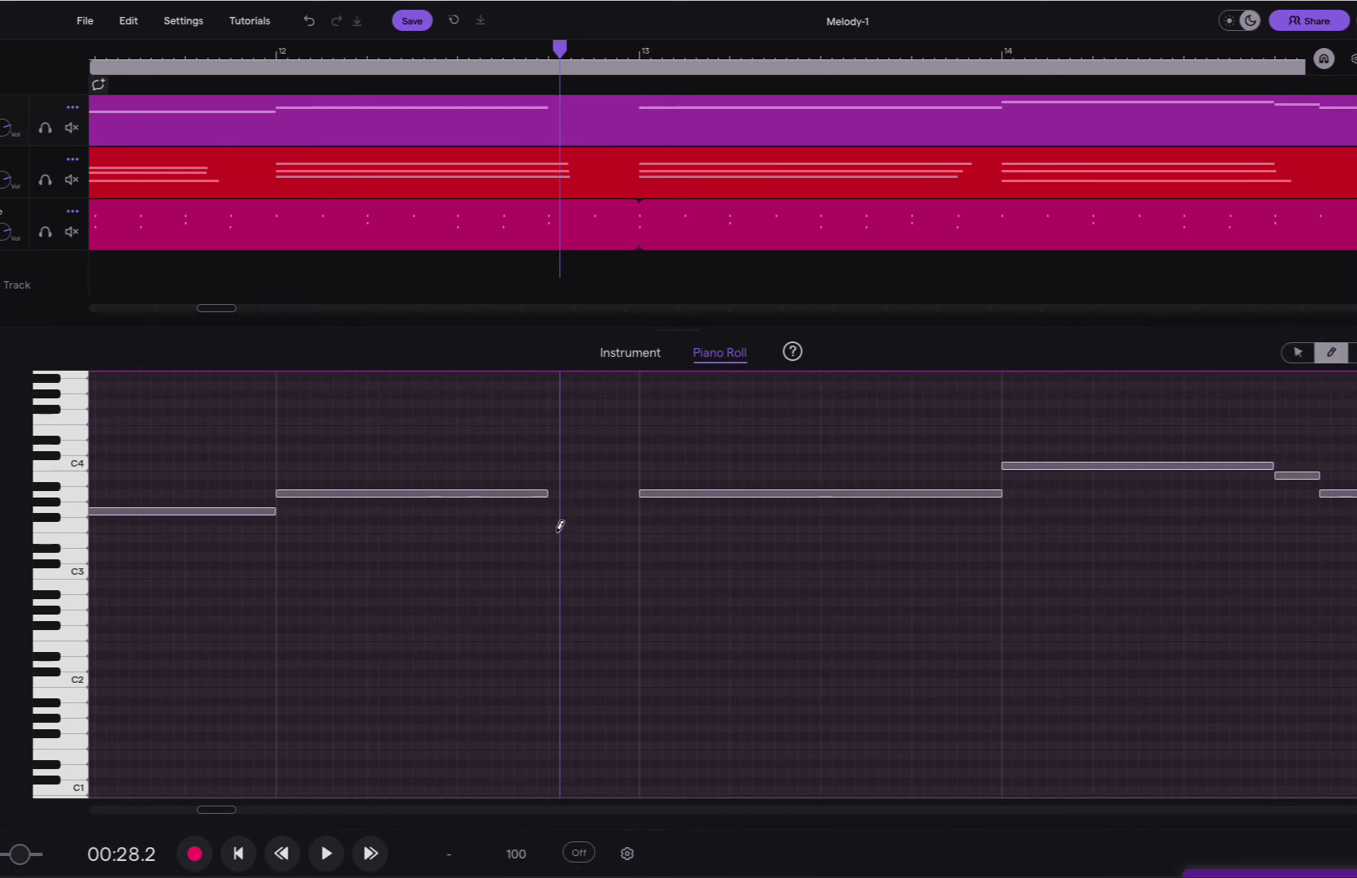
click(559, 529)
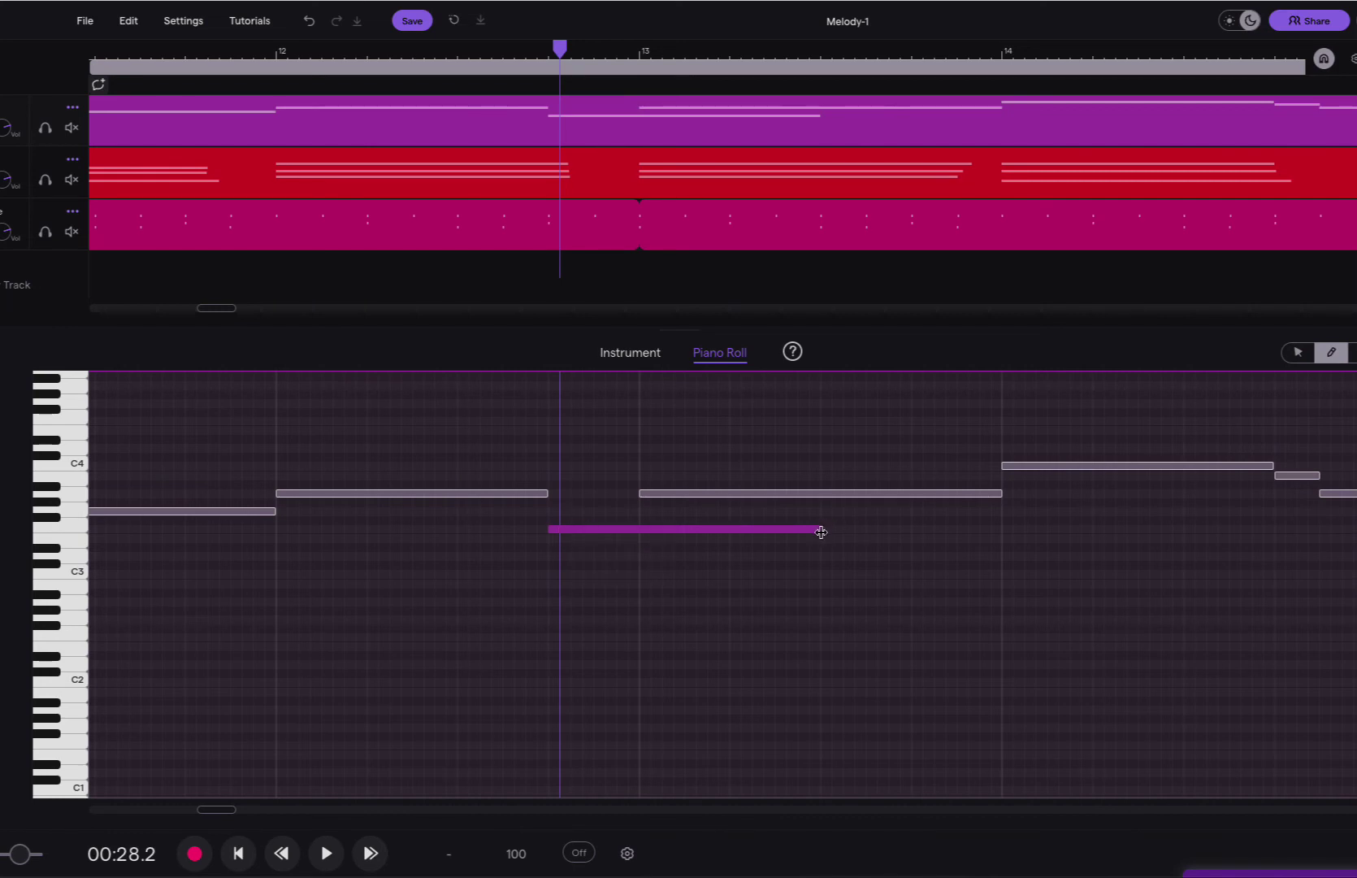
drag(816, 529, 646, 538)
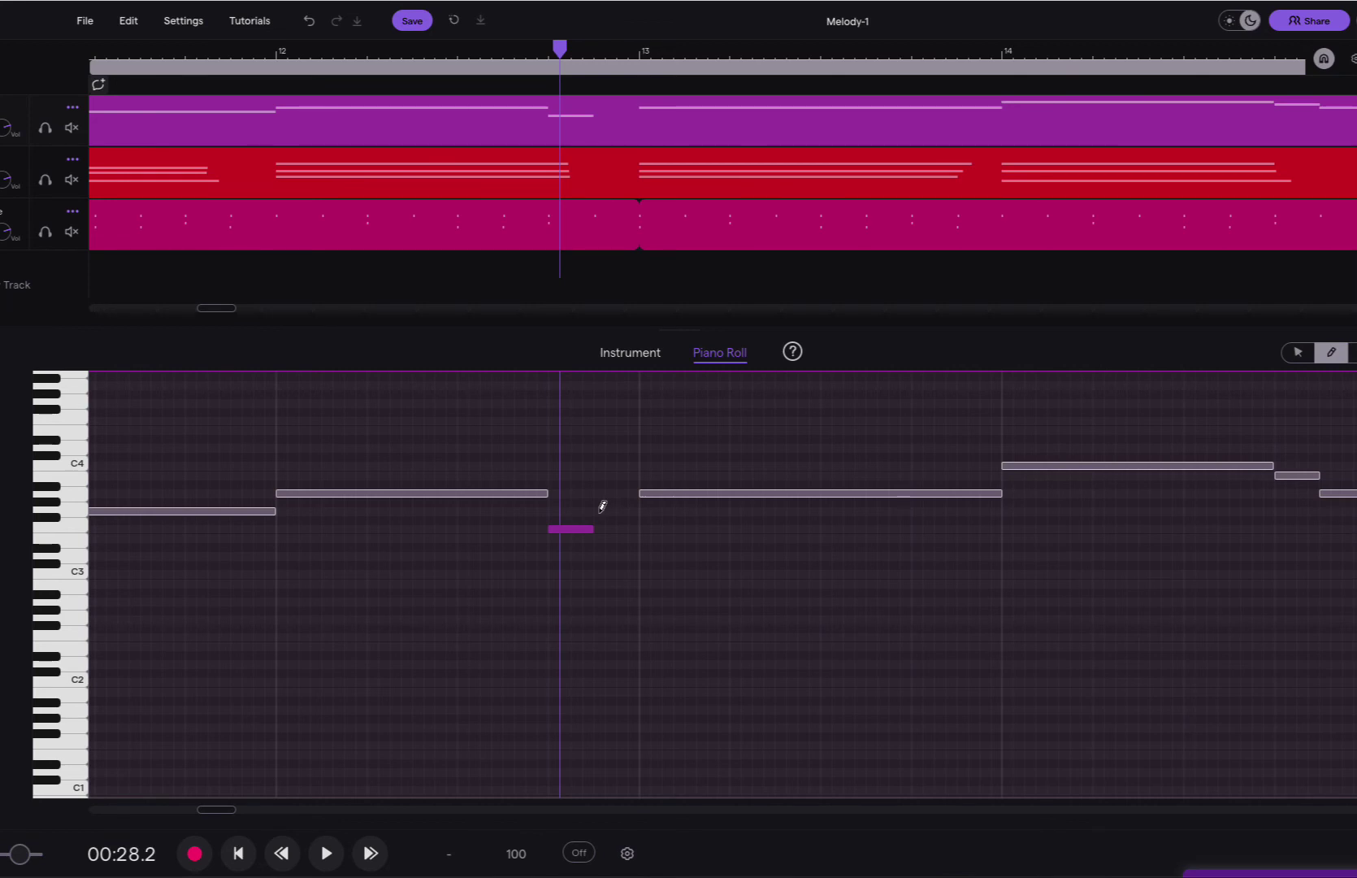
- Add an eighth-note G3 directly after the F3 so that it ends at the start of bar 13
click(608, 511)
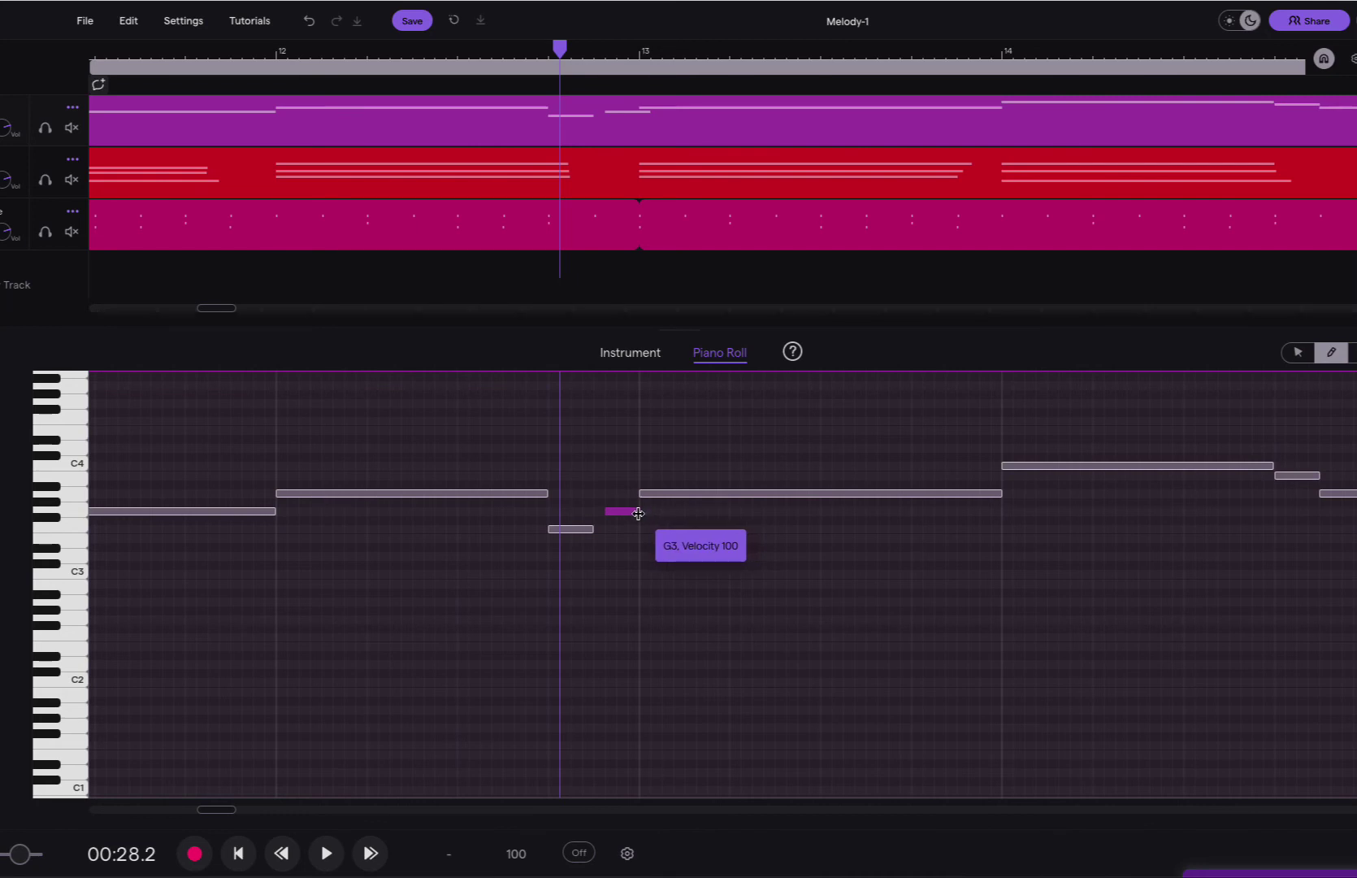
click(591, 532)
drag(602, 533, 594, 517)
click(603, 512)
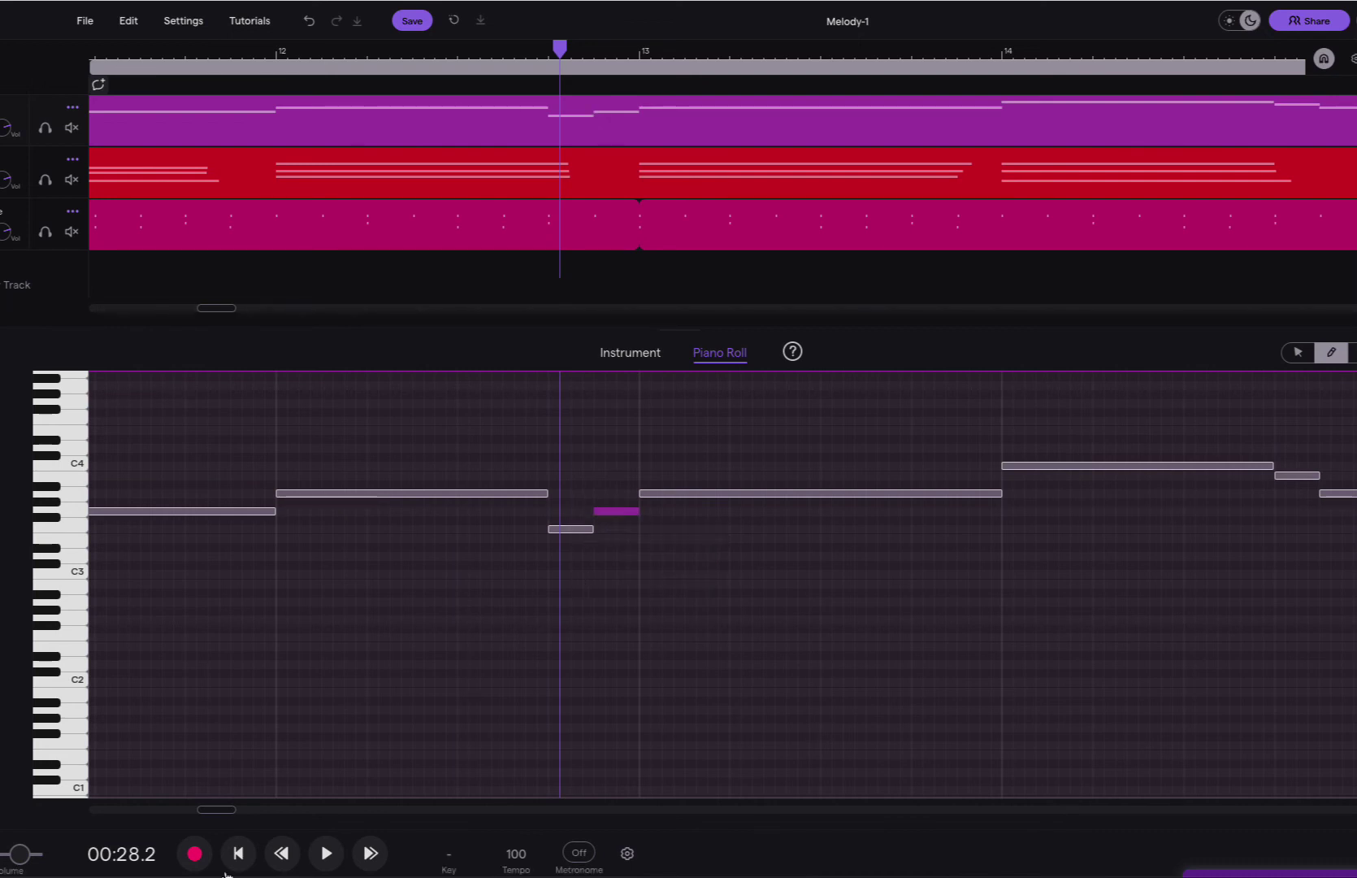
- Play the song from the beginning into bar 16 to hear the new passing notes in bar 12
click(239, 853)
click(325, 854)
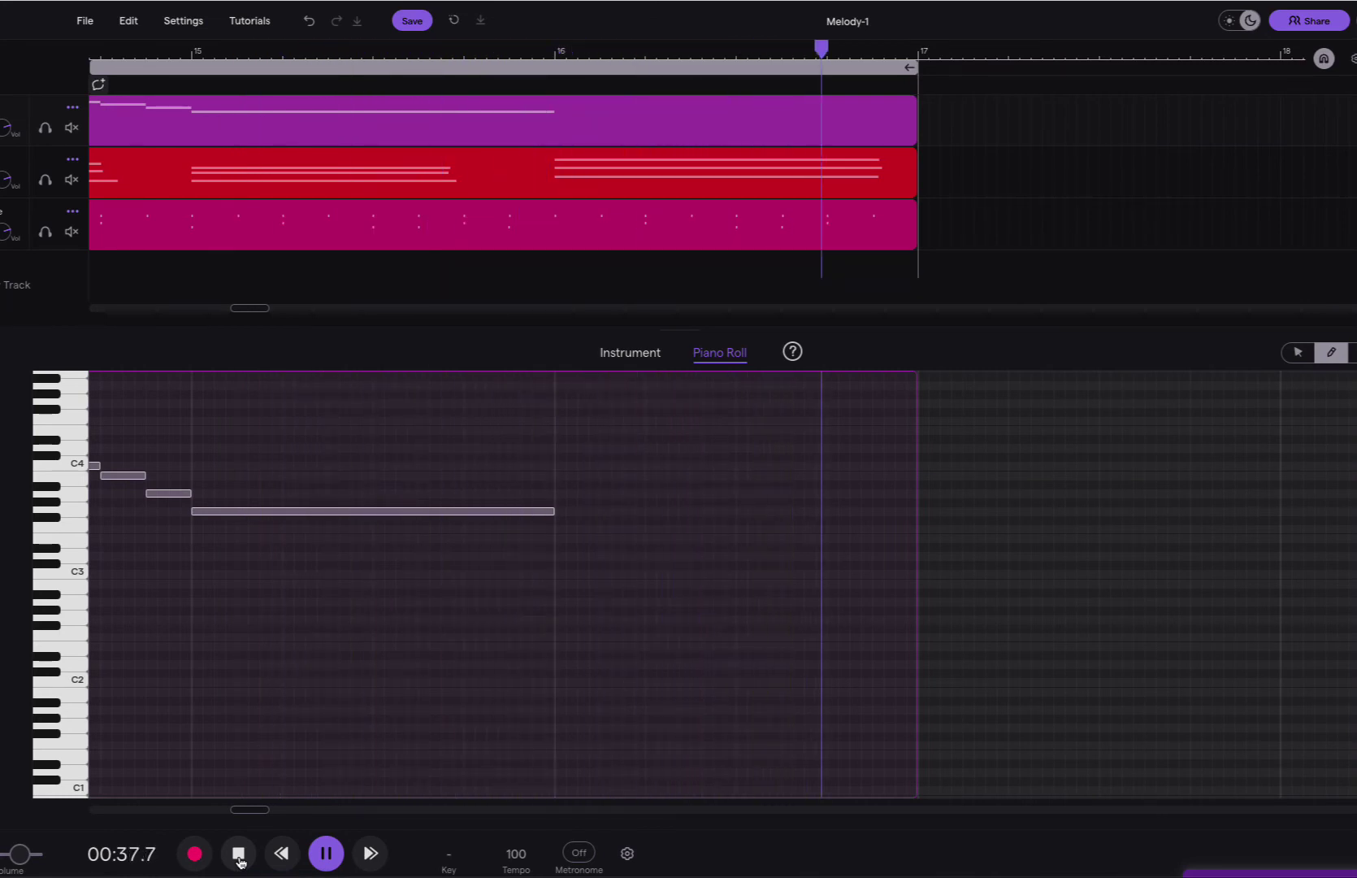
click(238, 855)
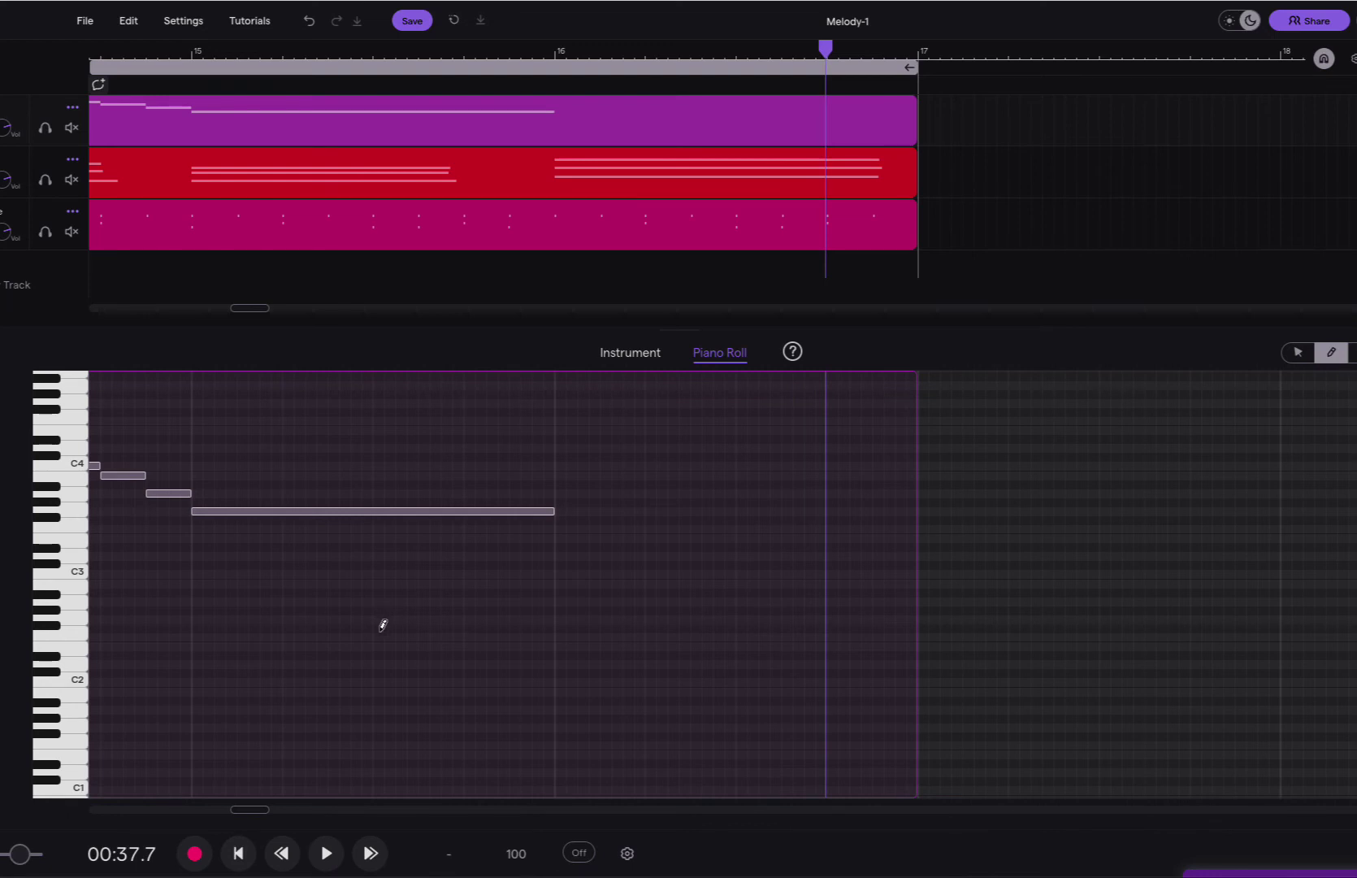
- Review the melody notes from bar 10 through the empty bar 16 and consult the Google Docs document
scroll(383, 625, left, 7)
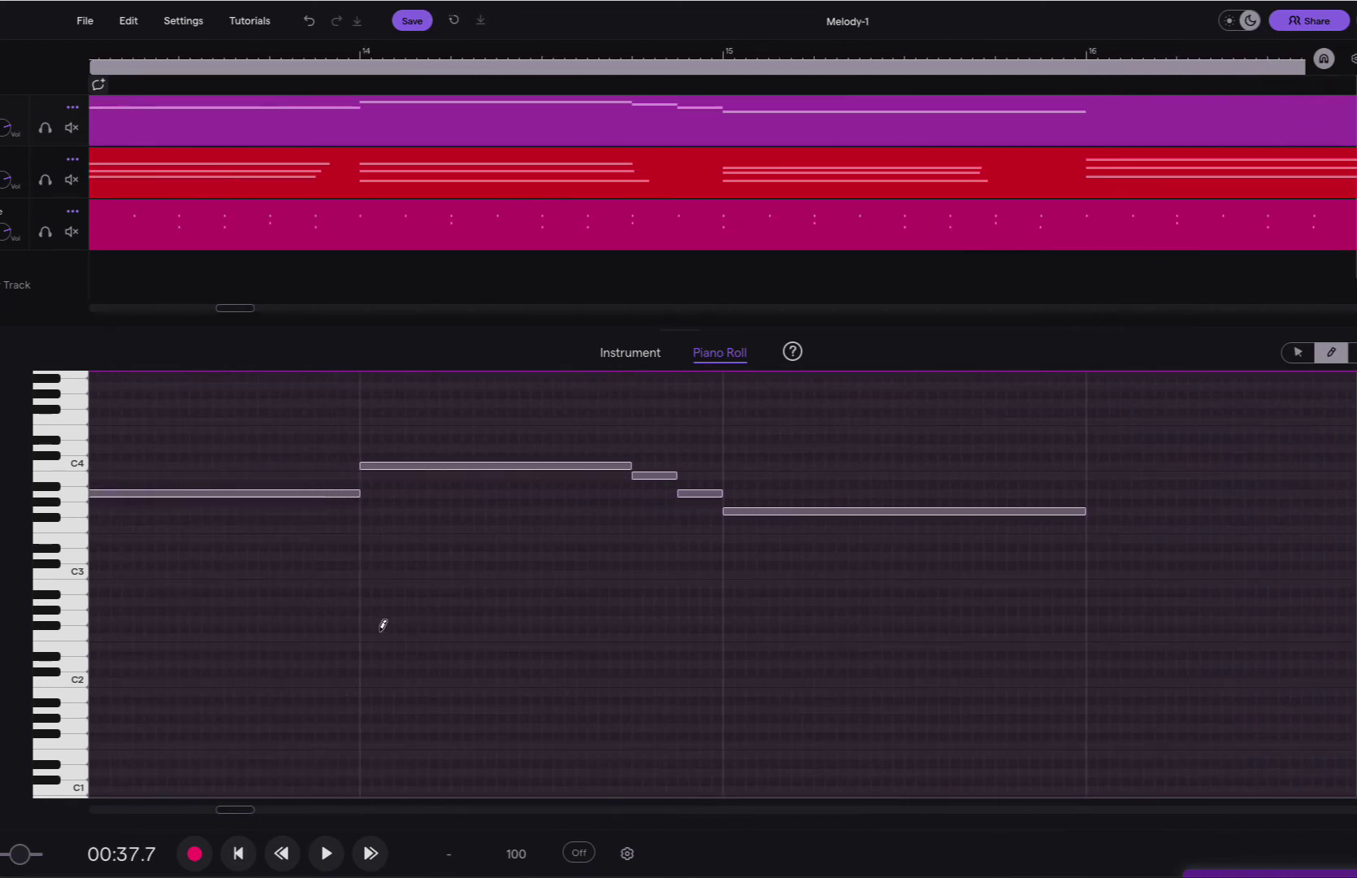
scroll(383, 625, left, 5)
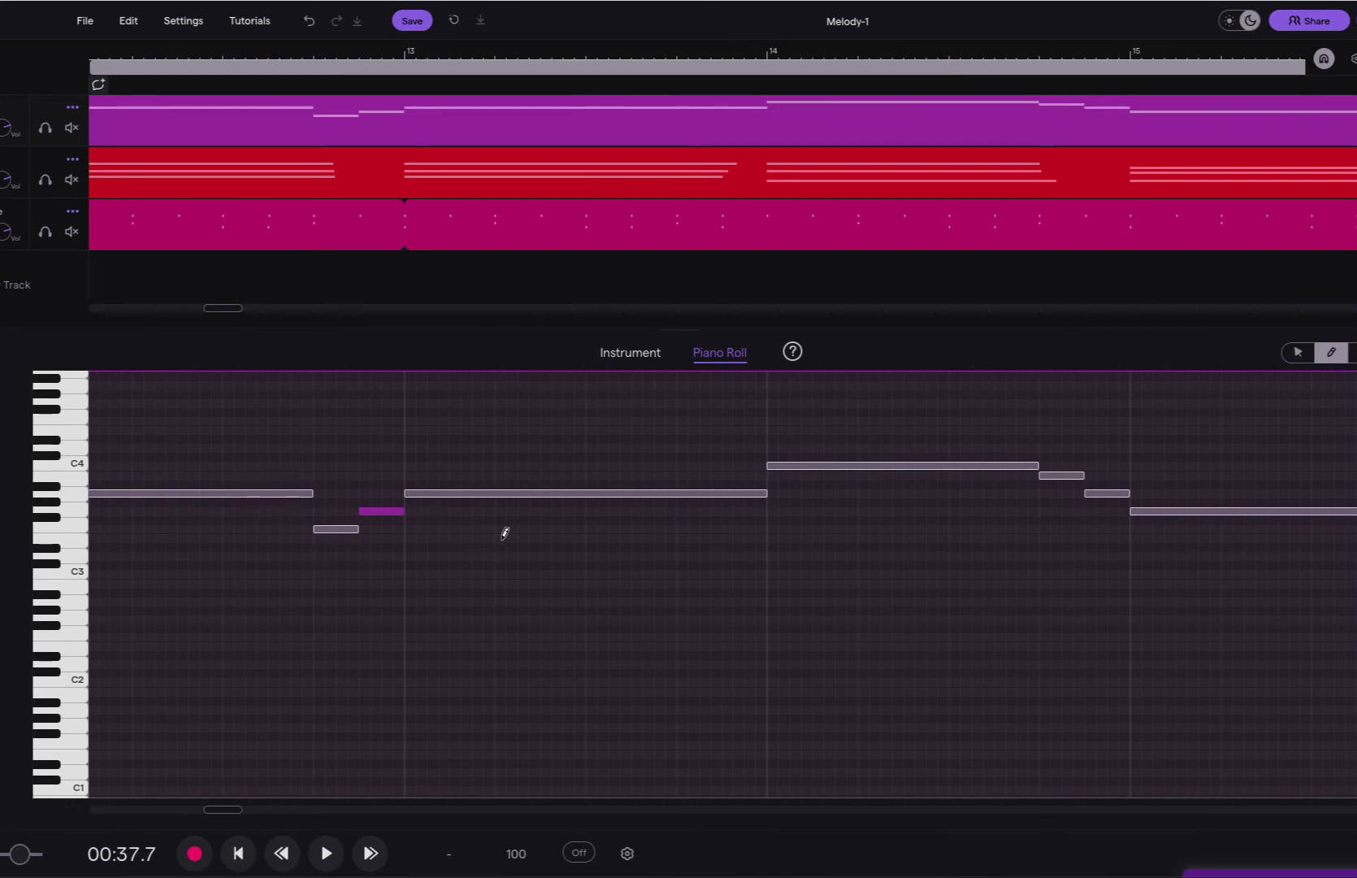
scroll(514, 658, left, 7)
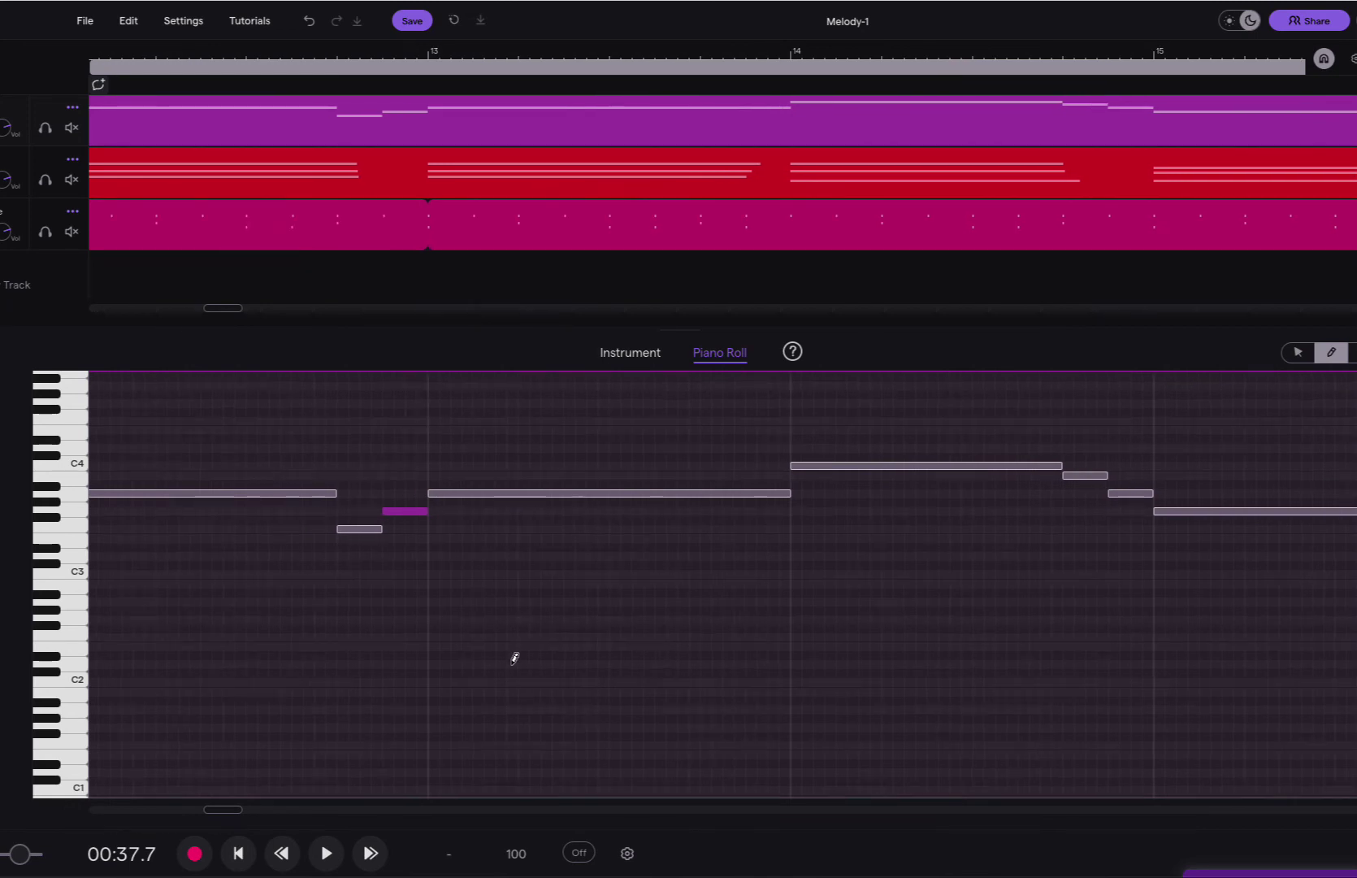
scroll(514, 658, left, 2)
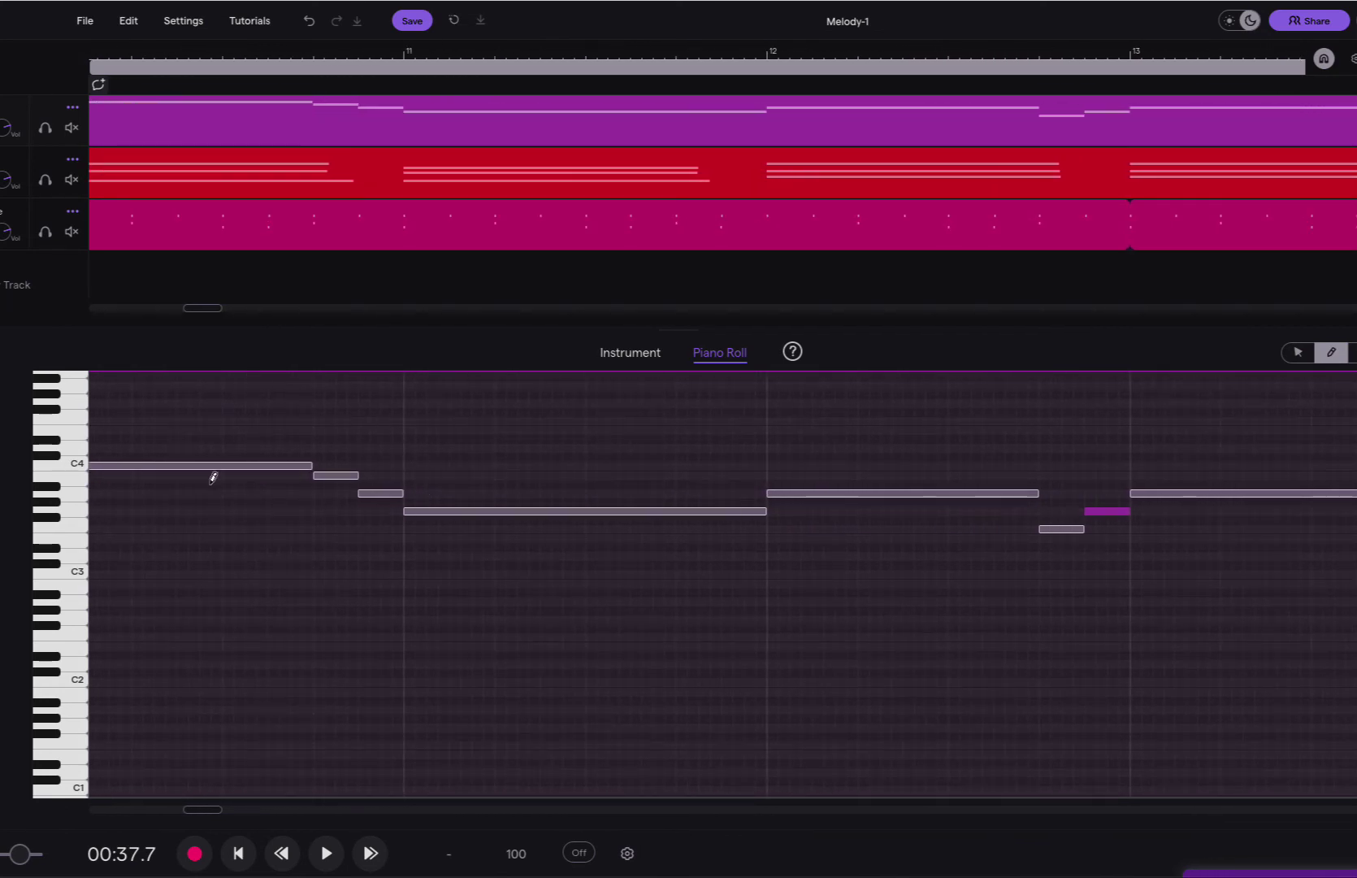
scroll(256, 628, right, 2)
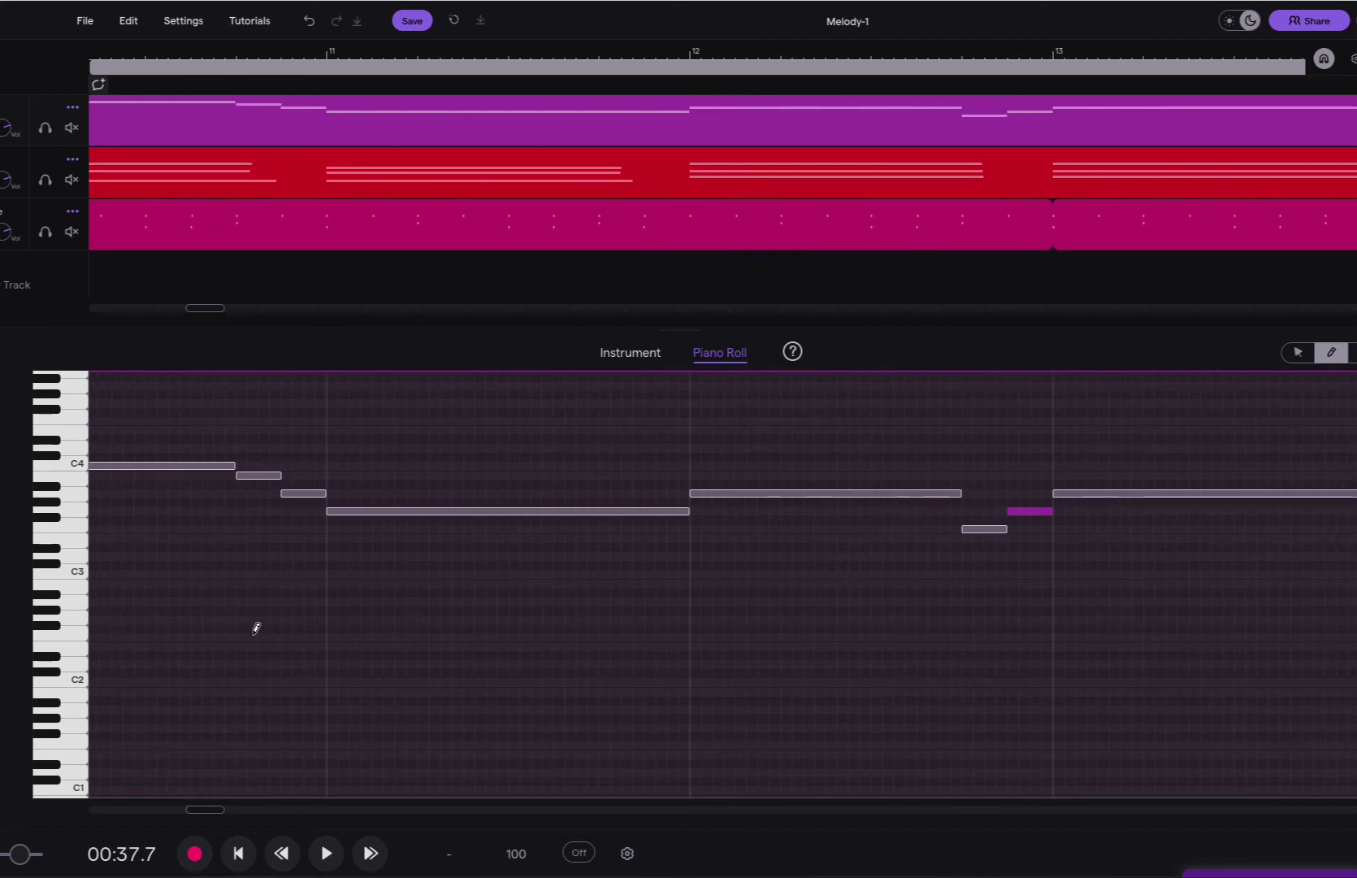
scroll(256, 628, left, 1)
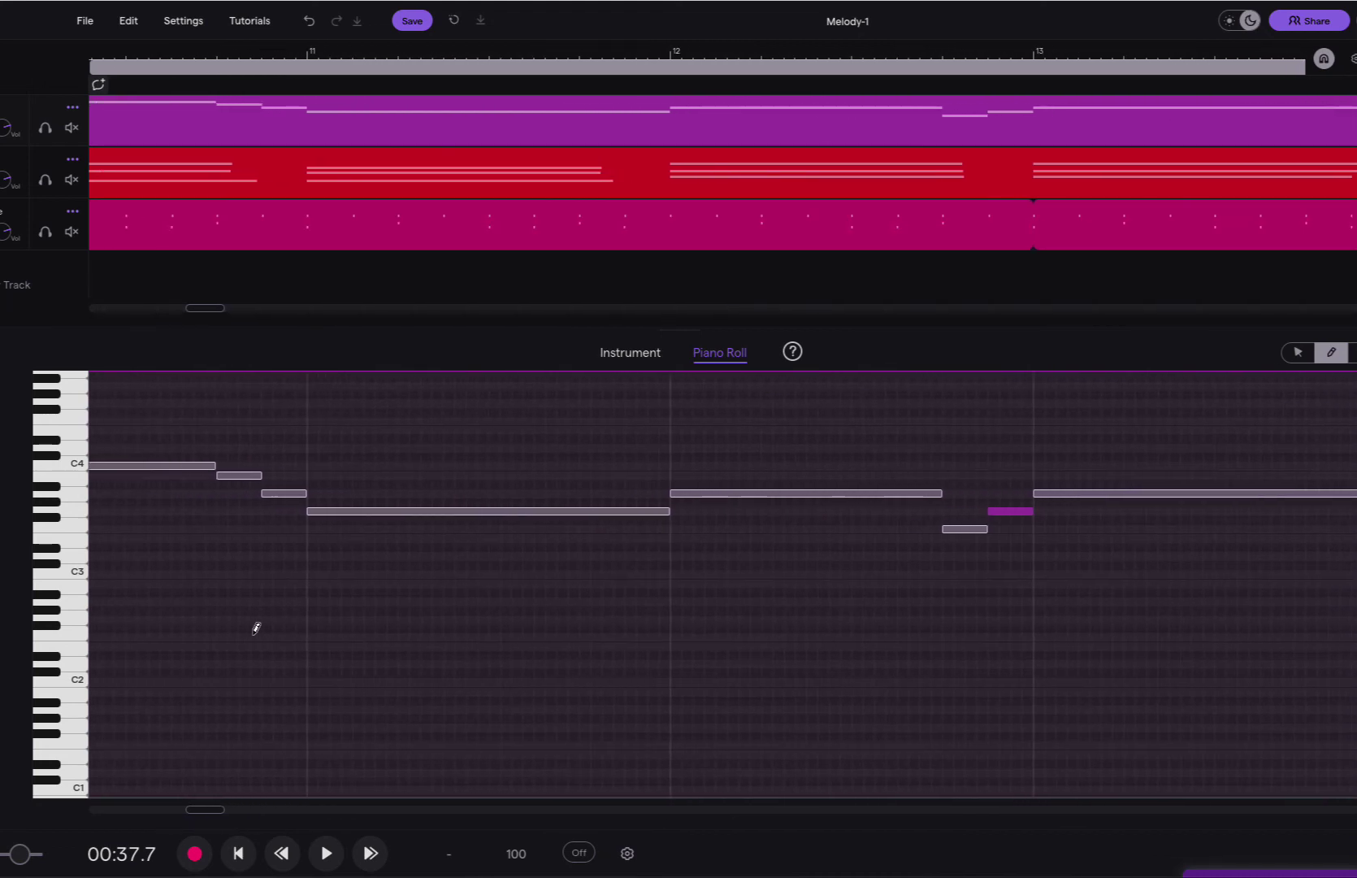
scroll(256, 628, right, 5)
scroll(256, 629, right, 9)
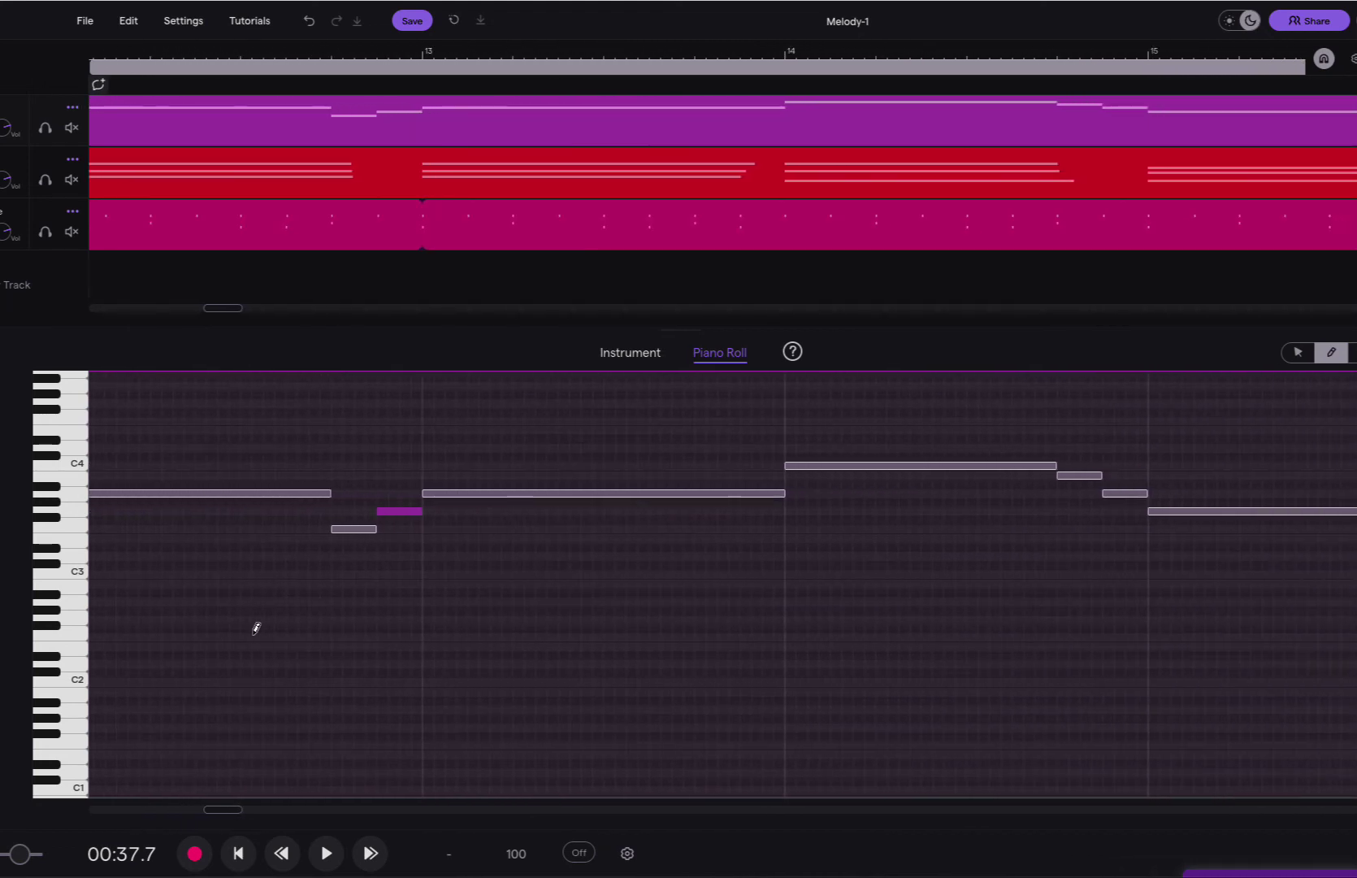
scroll(256, 628, right, 2)
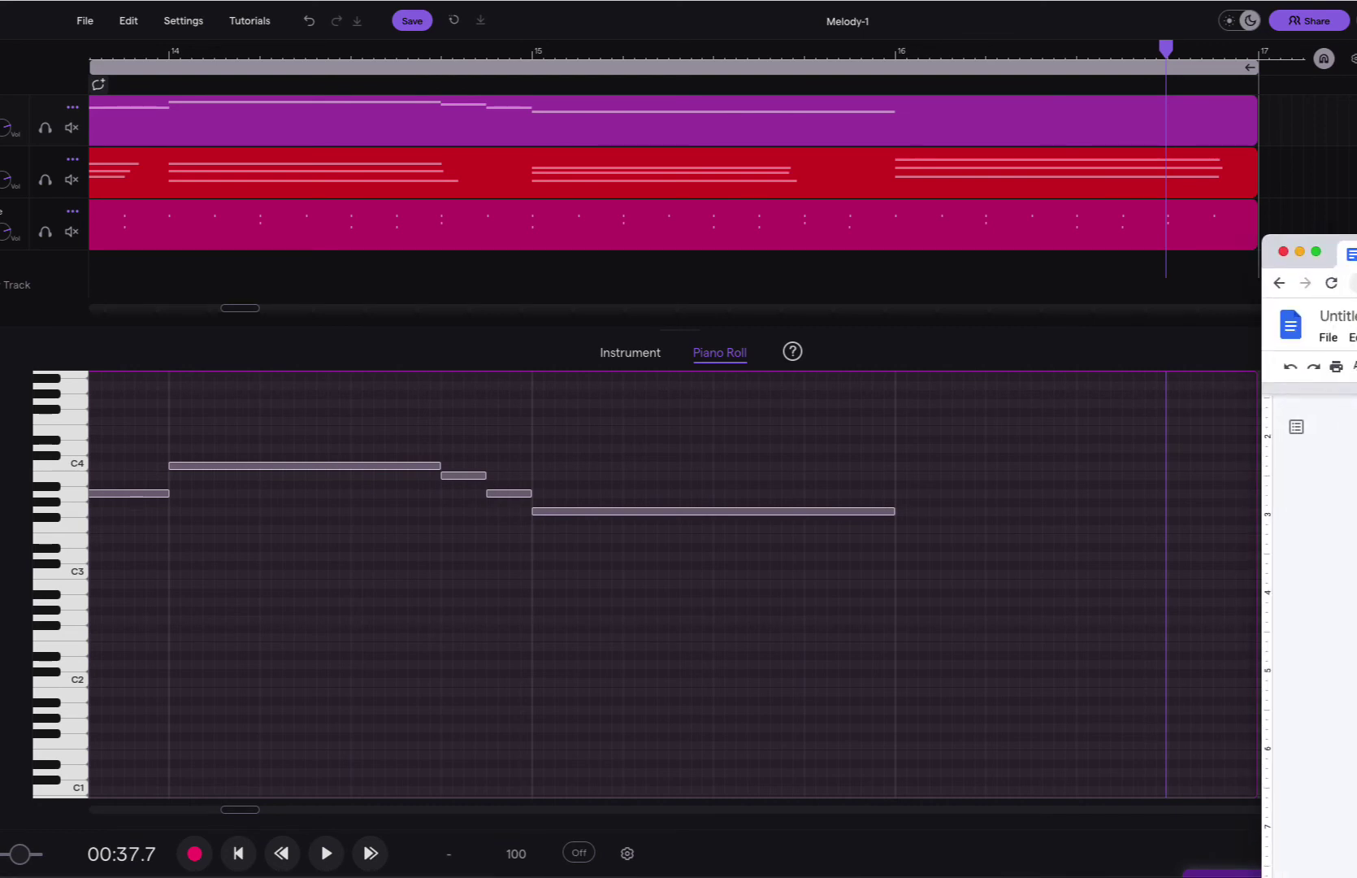
drag(1349, 252, 677, 51)
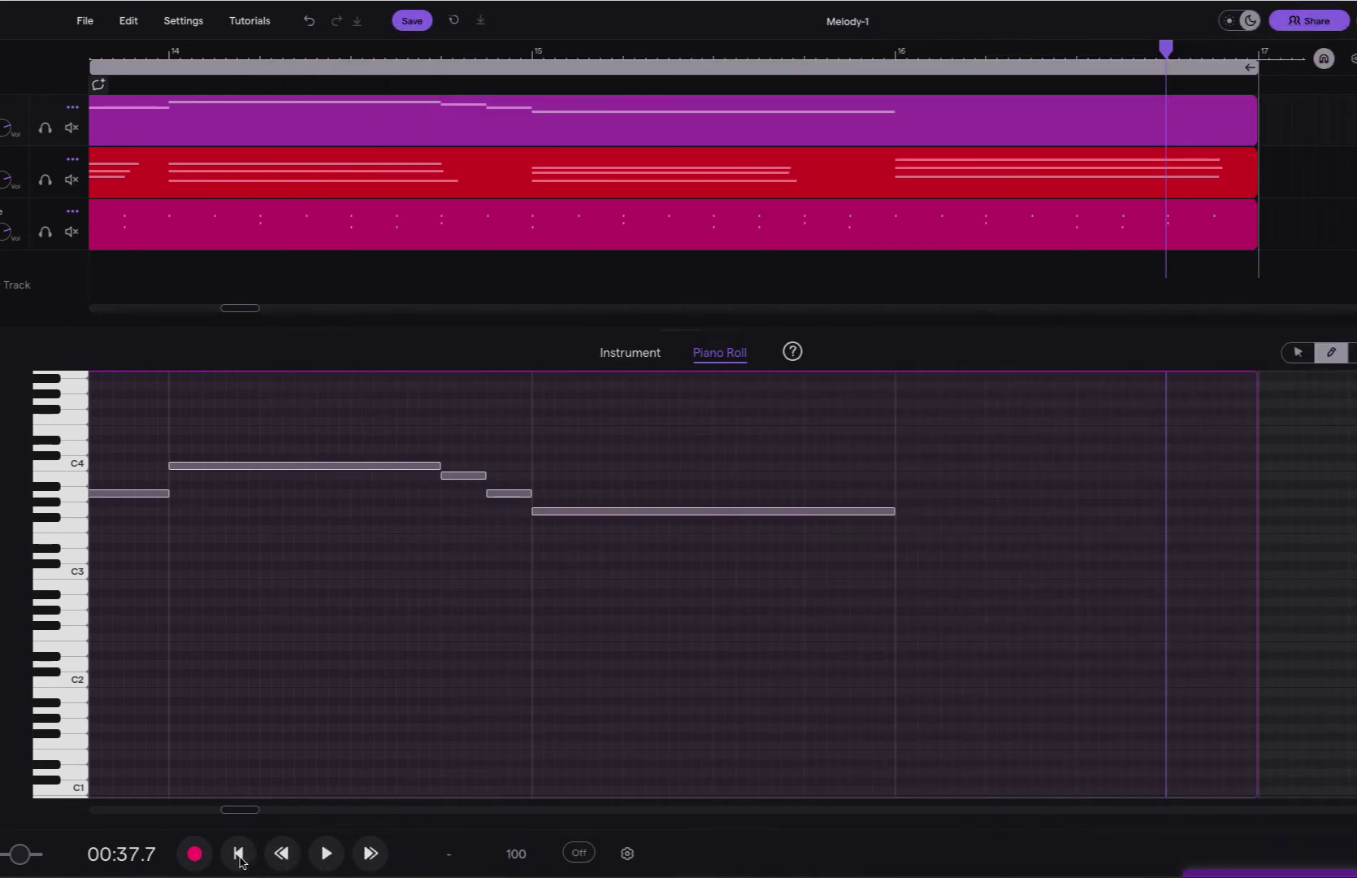
- Play the song up to bar 16 and draw a three-beat D4 note at the start of that bar
click(328, 860)
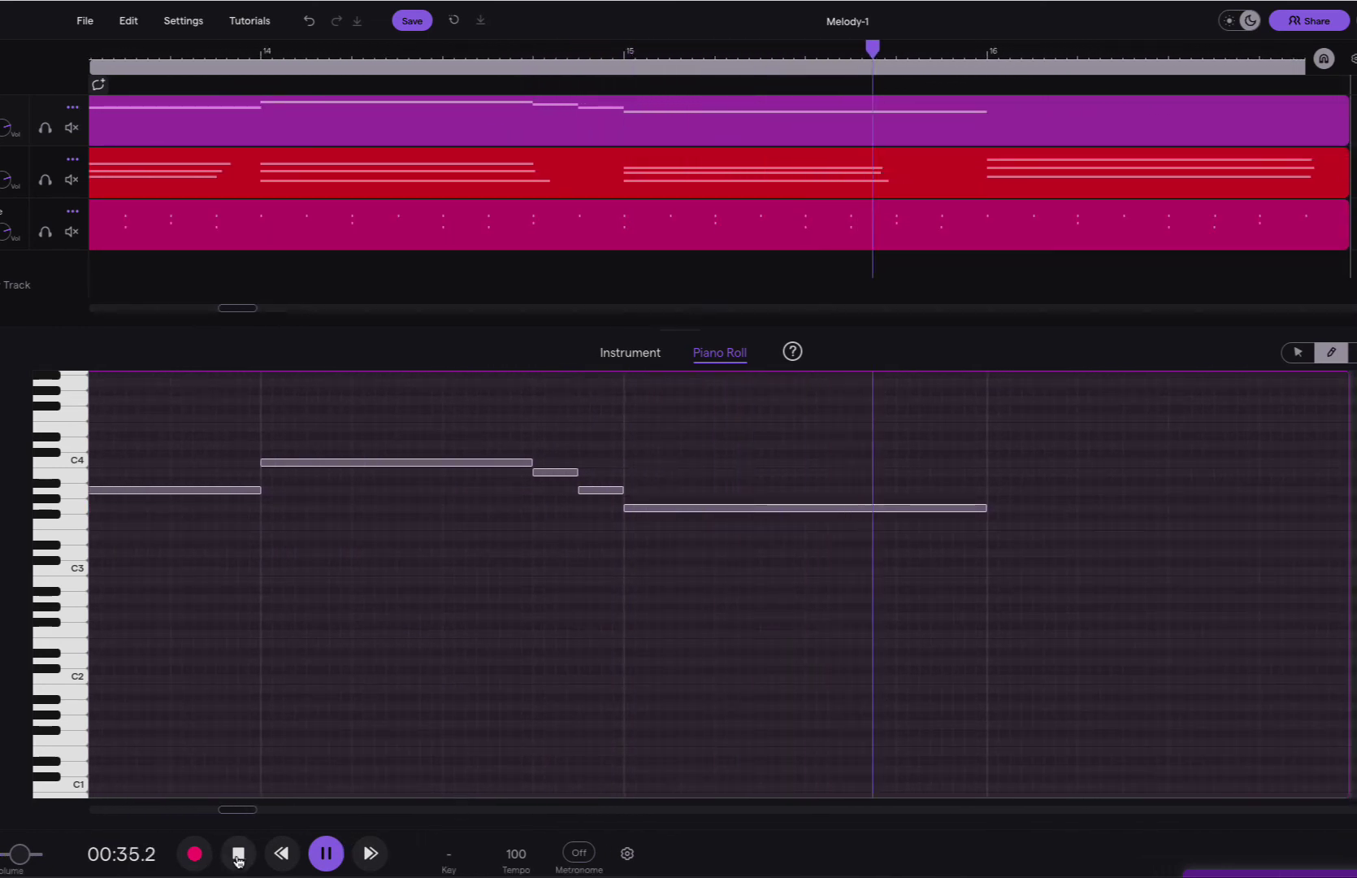
key(space)
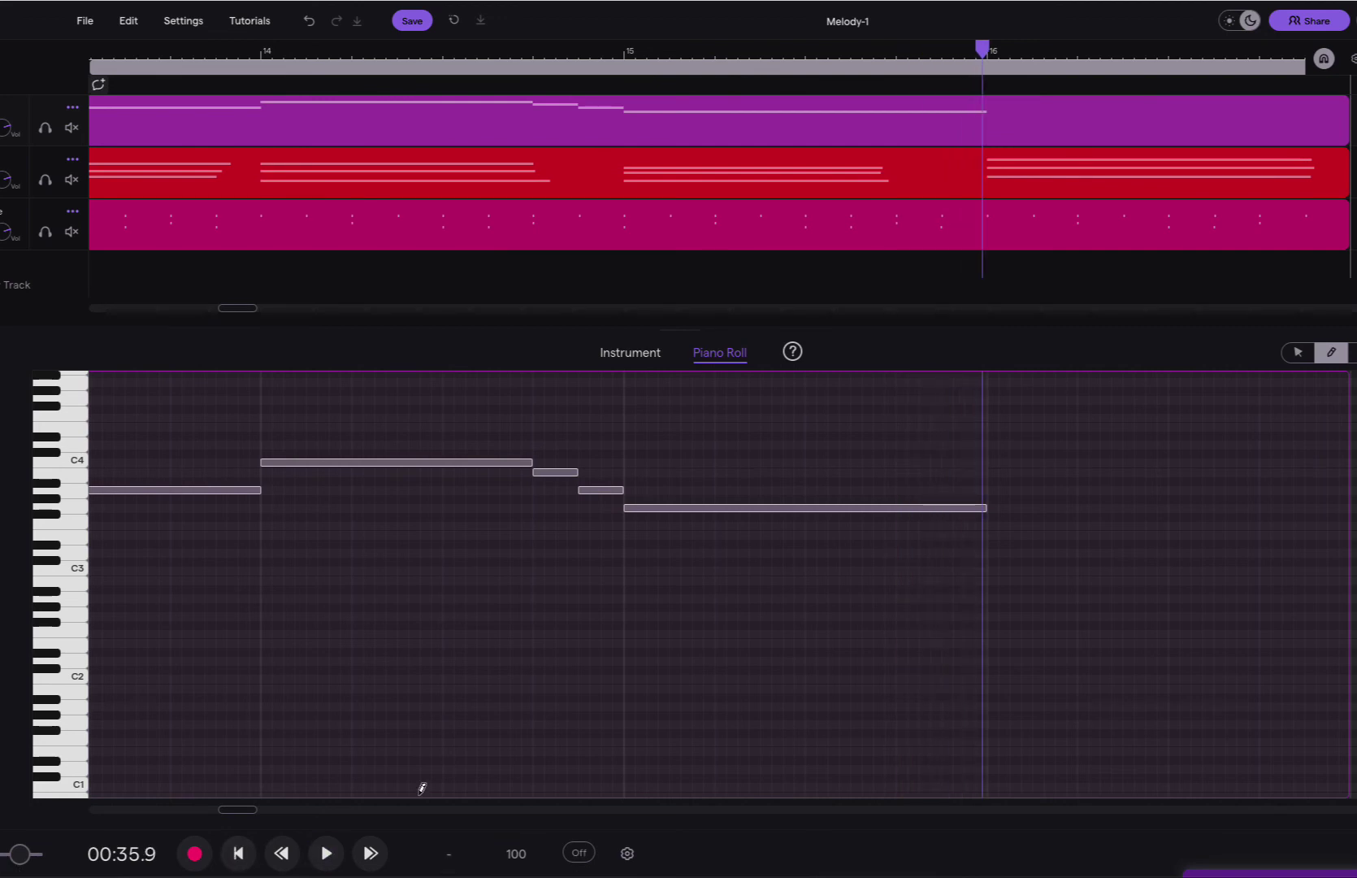
click(1001, 445)
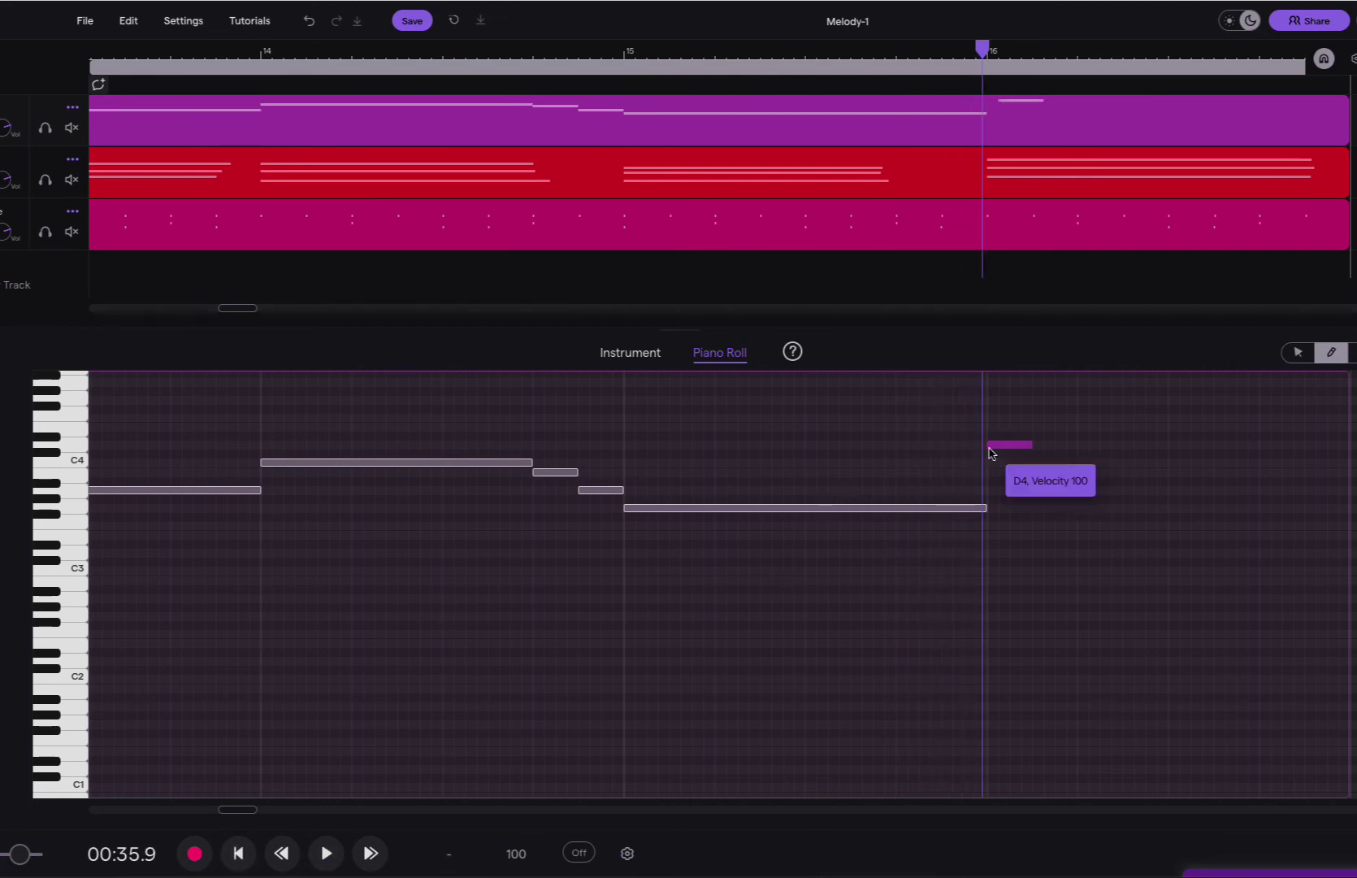
drag(1031, 447, 1259, 462)
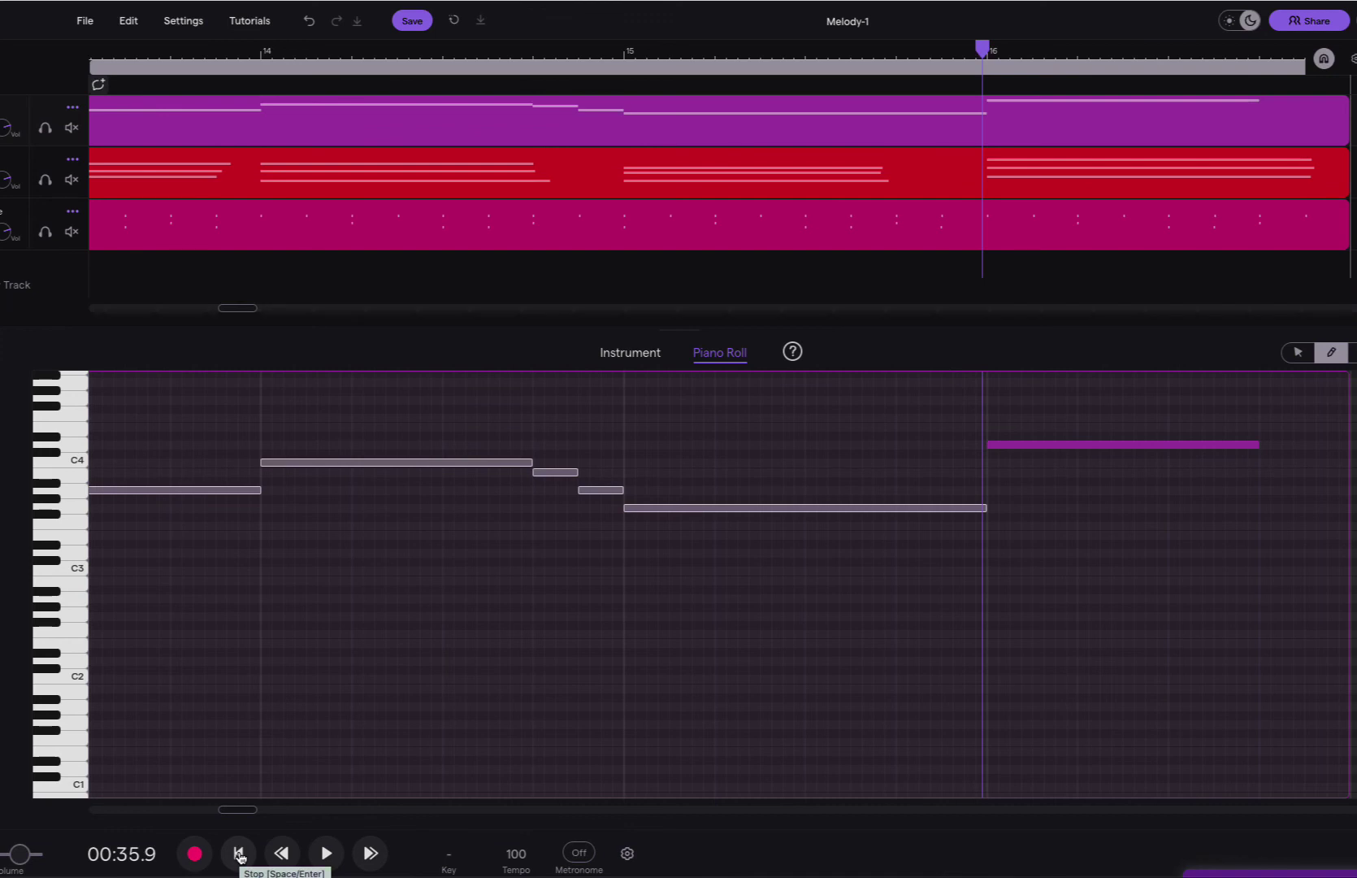
- Play the song into bar 16 to check how the melody leads into the new D4
key(space)
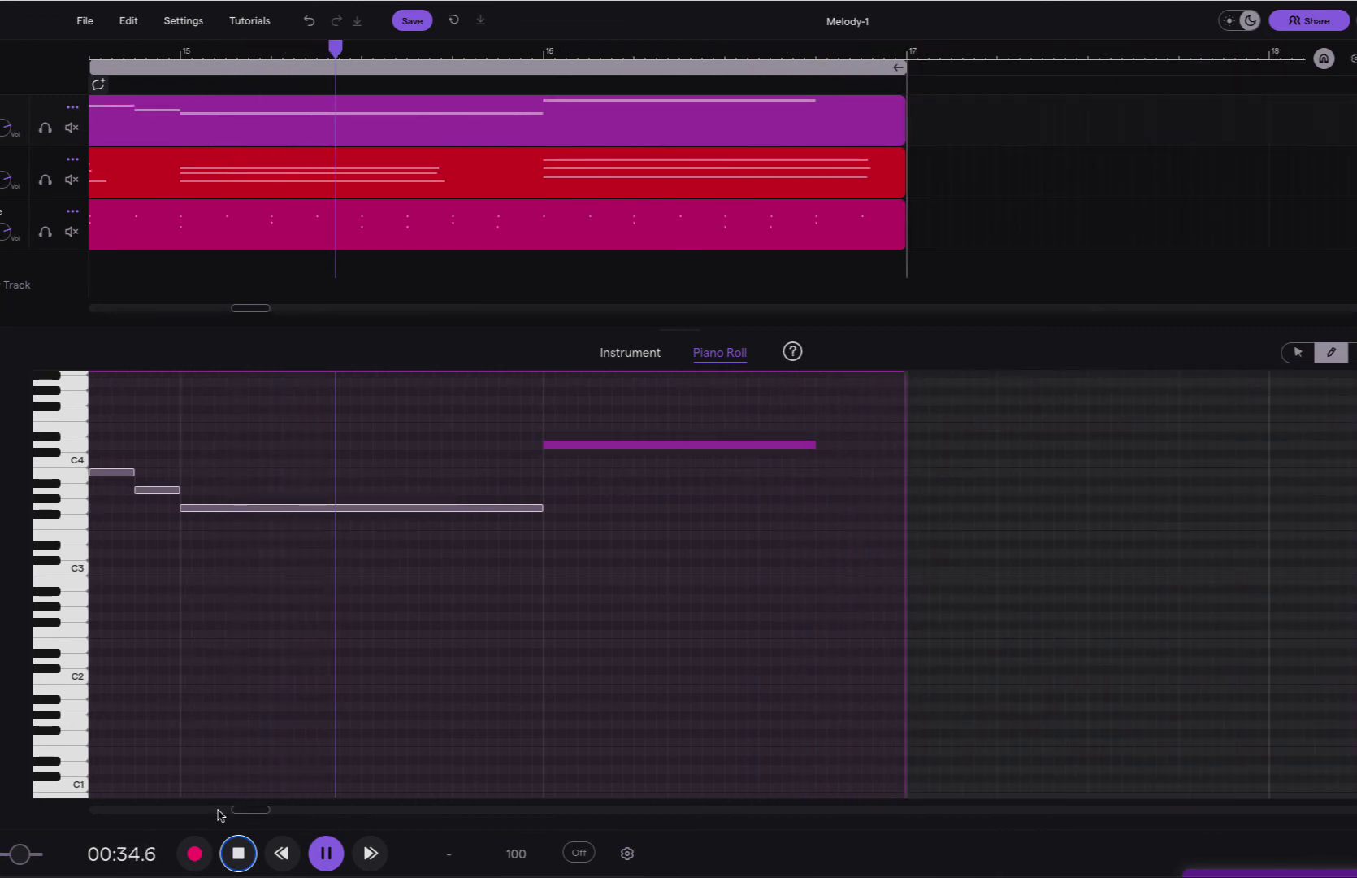
click(238, 853)
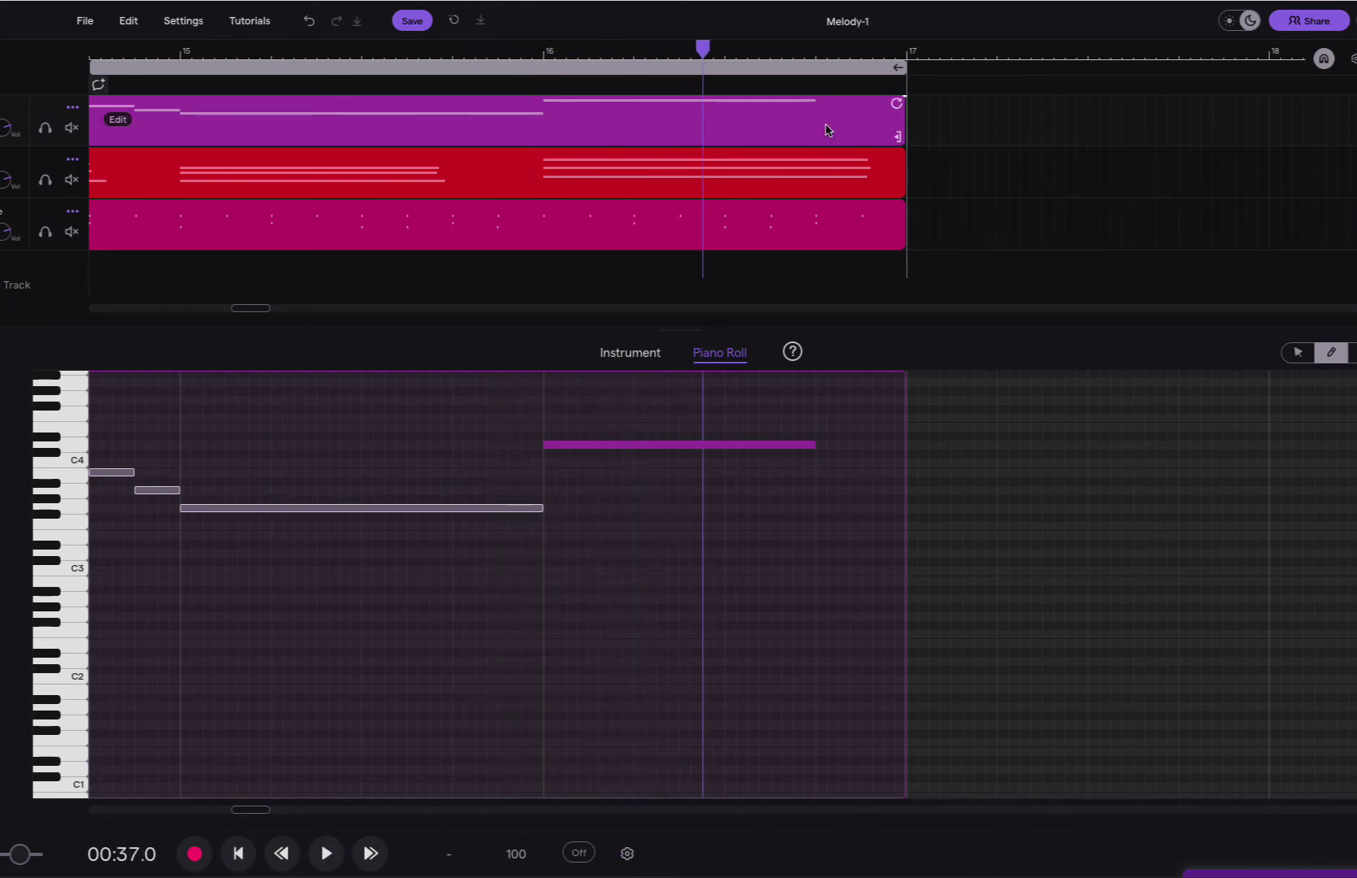
scroll(520, 134, left, 8)
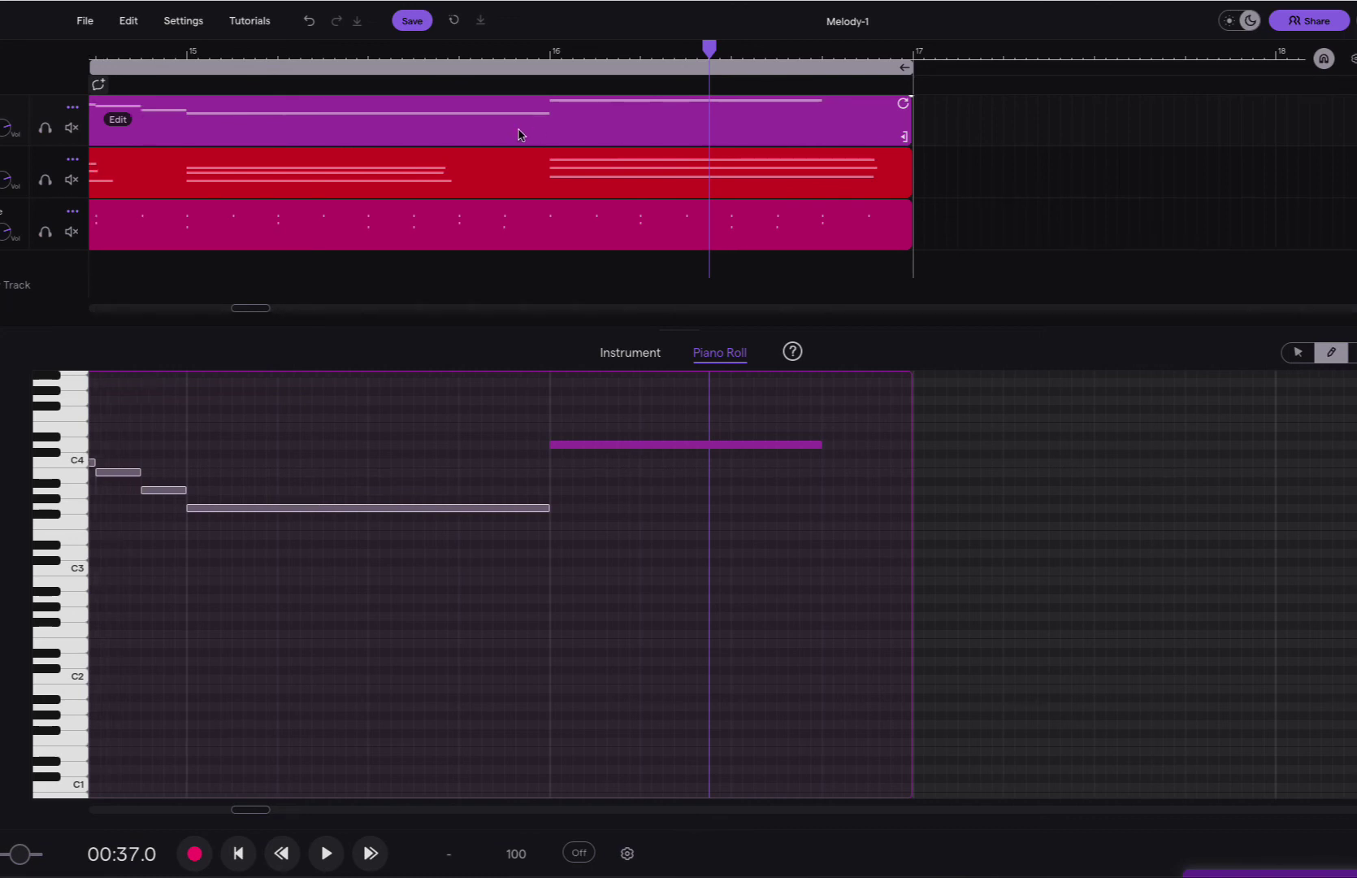
scroll(521, 134, left, 15)
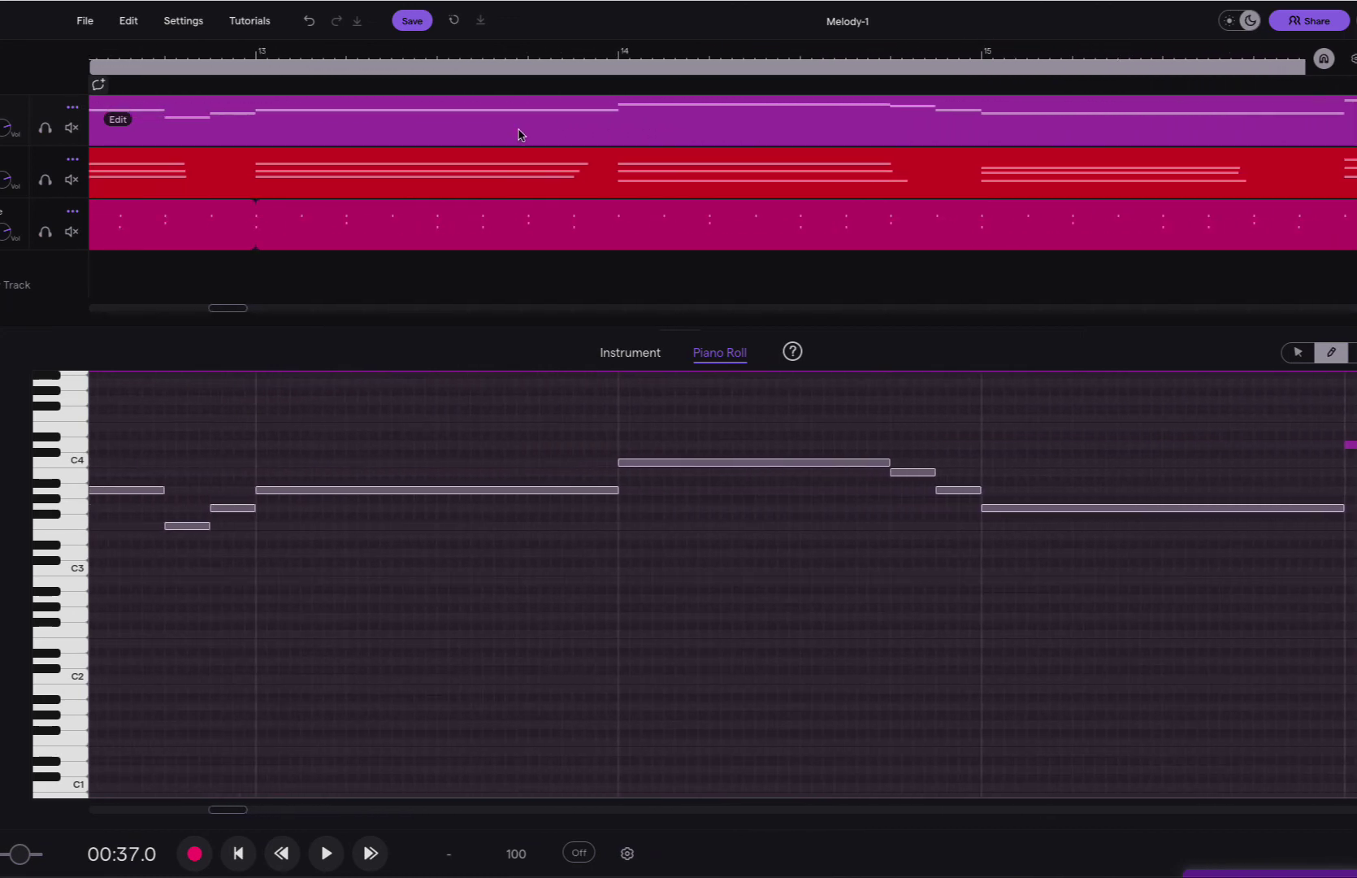
- Move the start of the loop range back to bar 1
scroll(520, 134, left, 12)
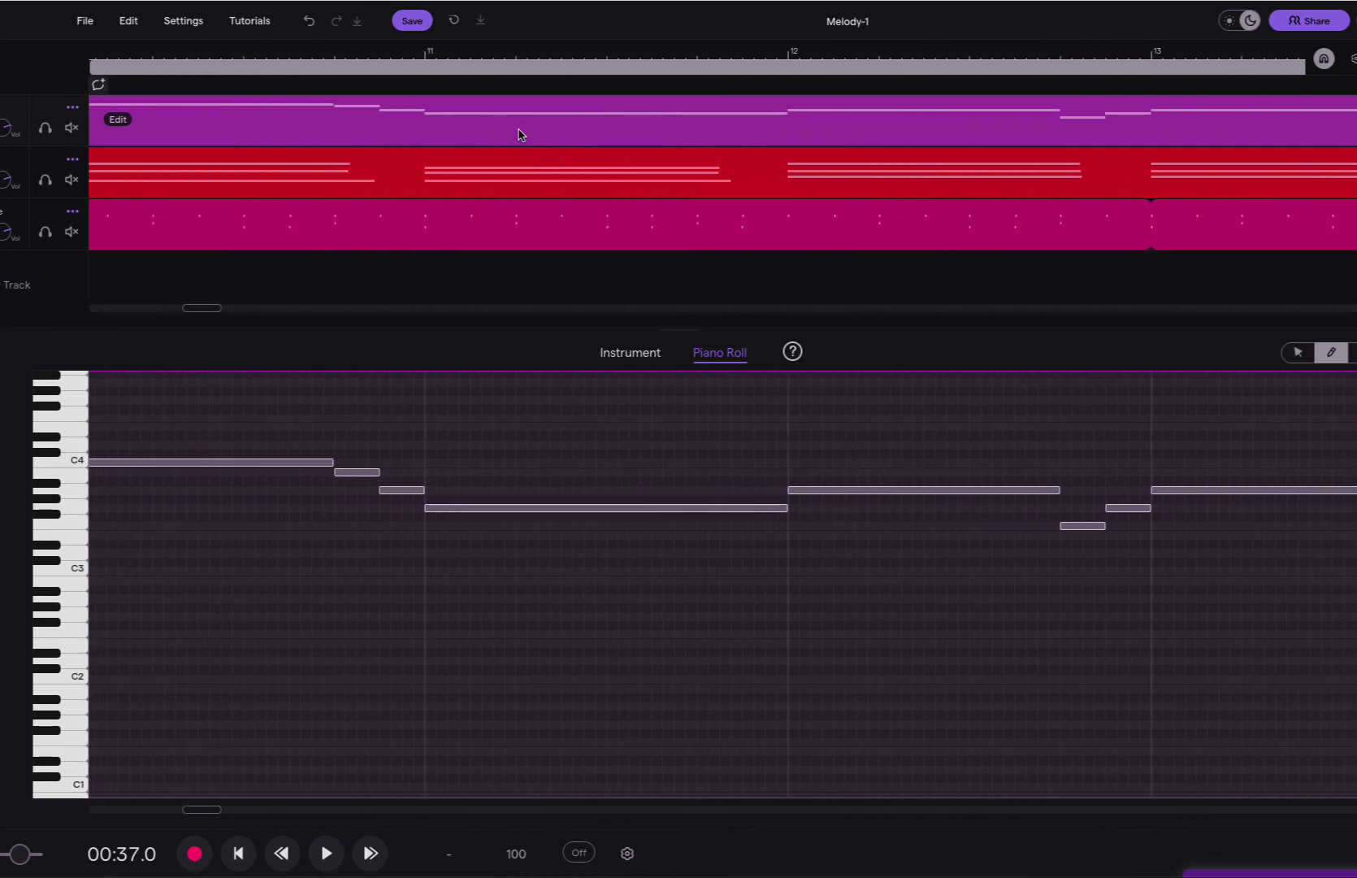
scroll(521, 137, left, 1)
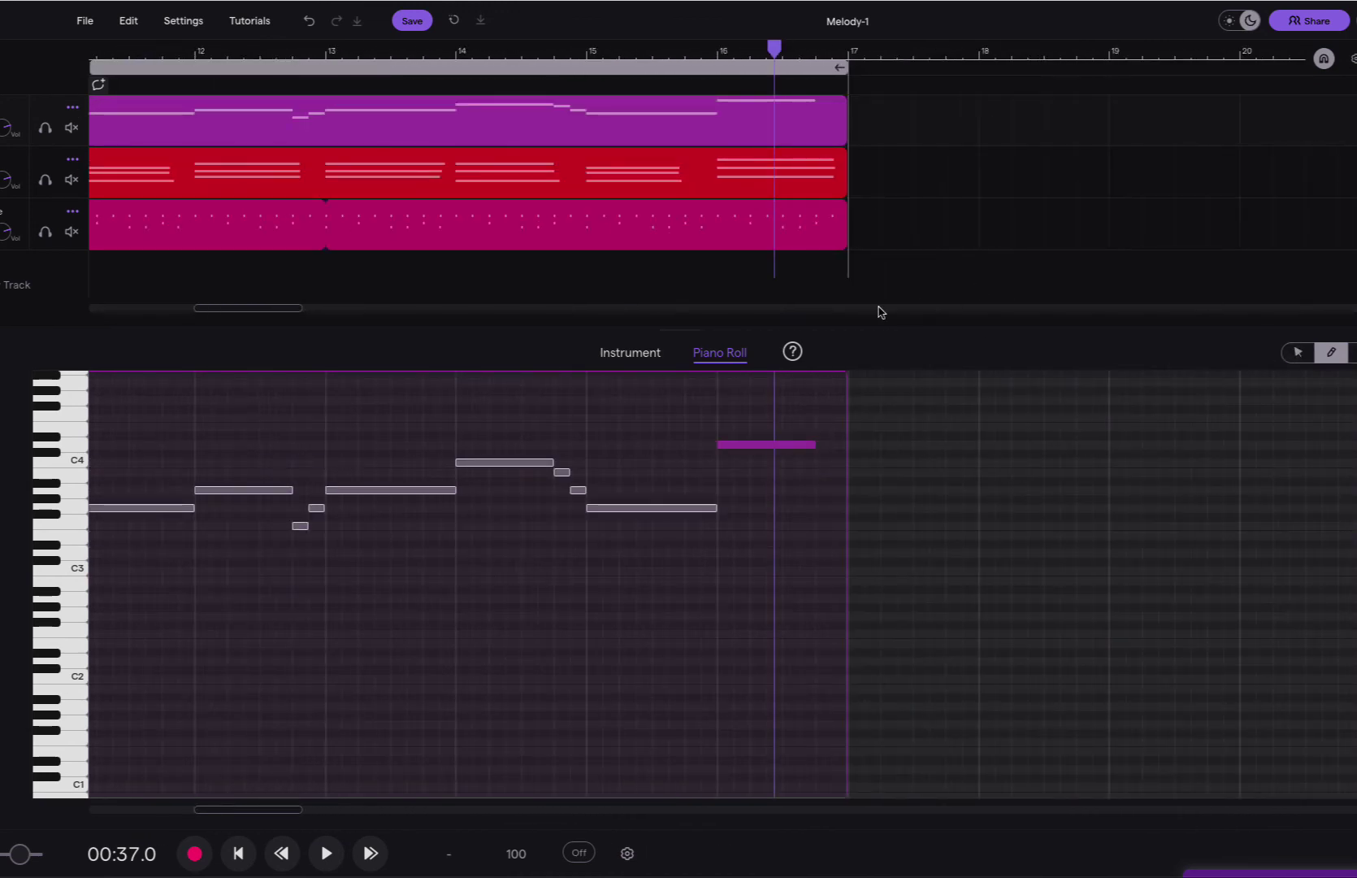
drag(274, 318, 111, 318)
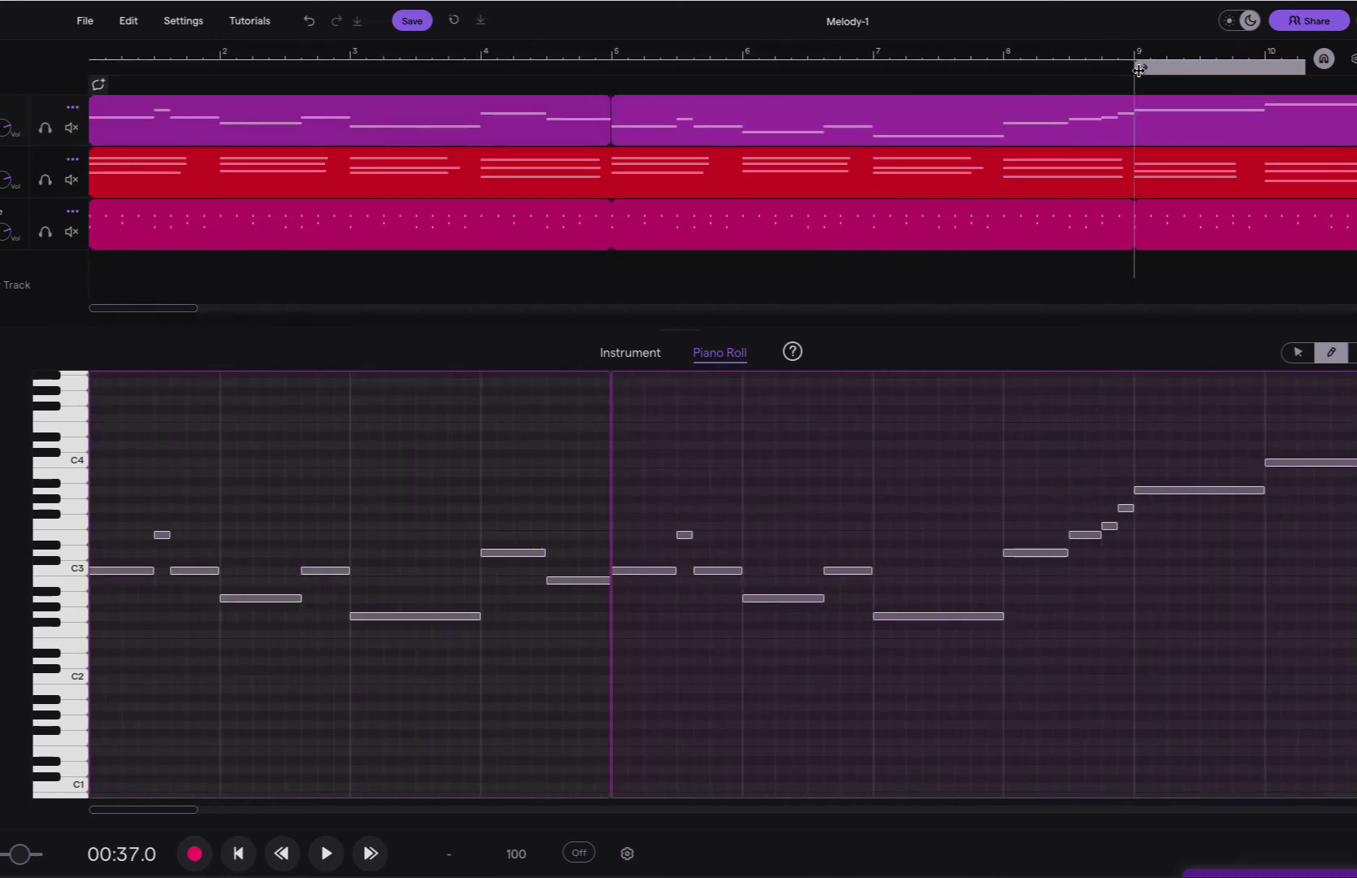
drag(1085, 70, 437, 104)
drag(408, 154, 91, 142)
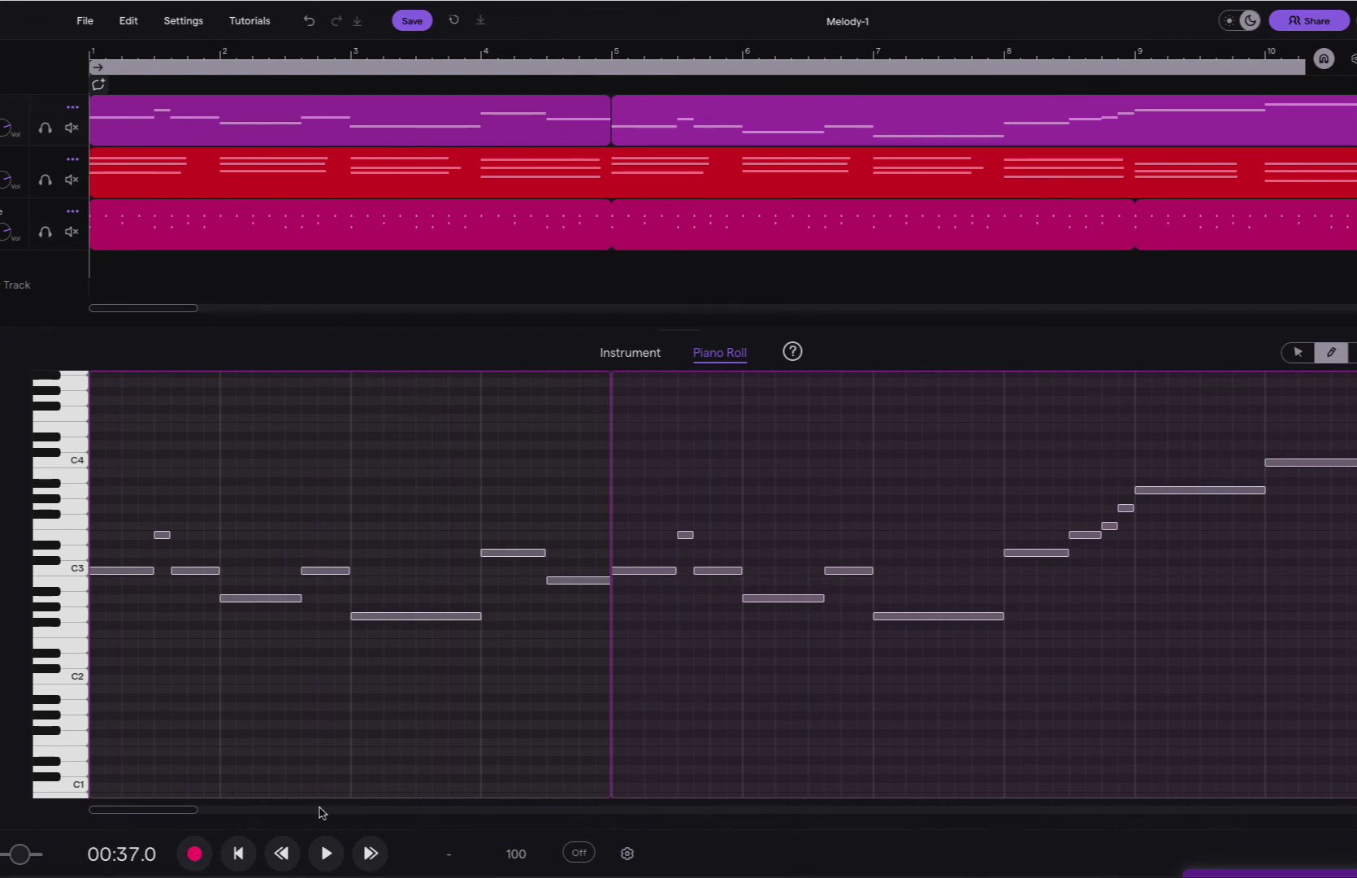
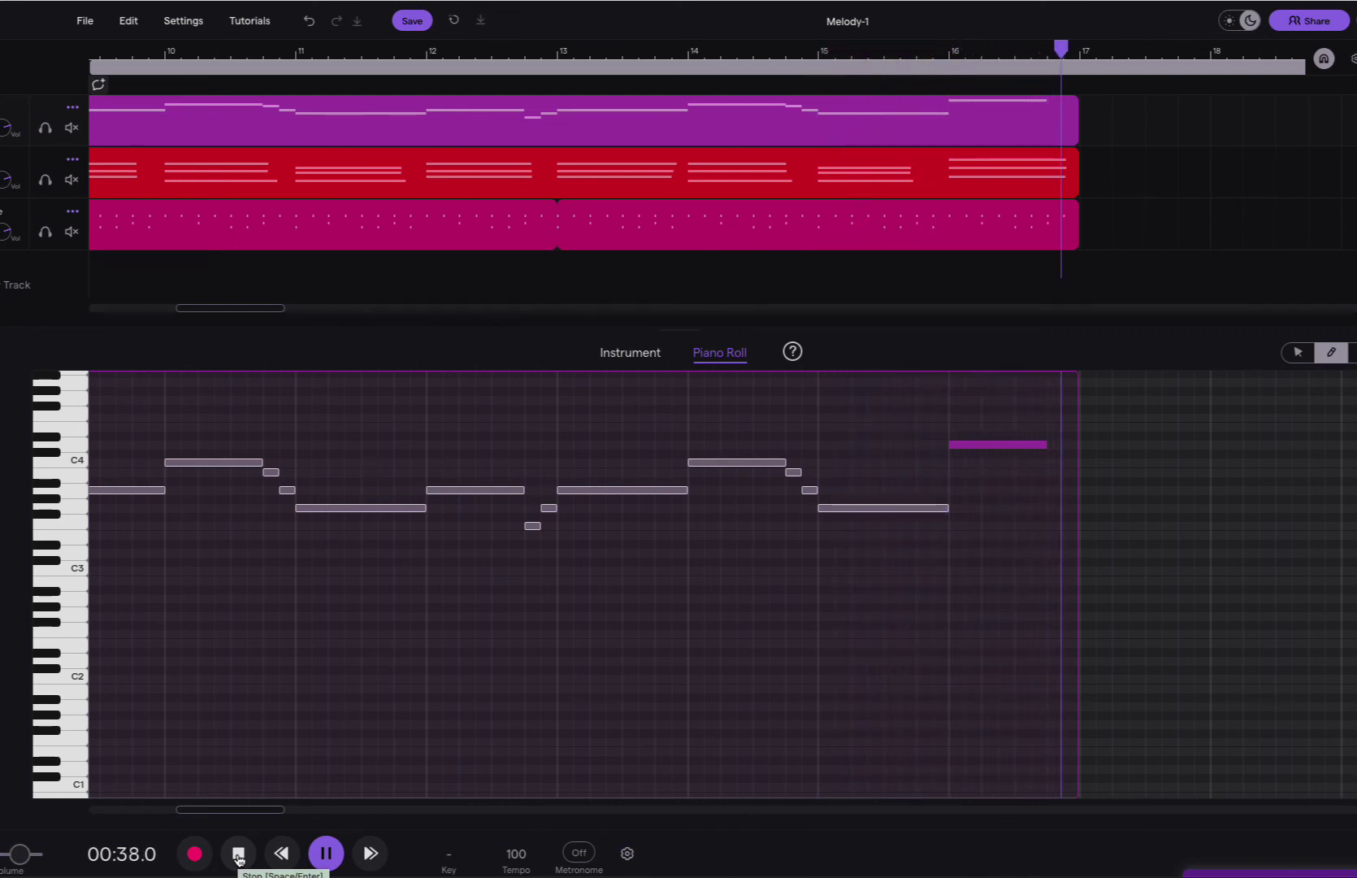
- Play the song past bar 16 and set the end of the loop range to bar 17
click(238, 853)
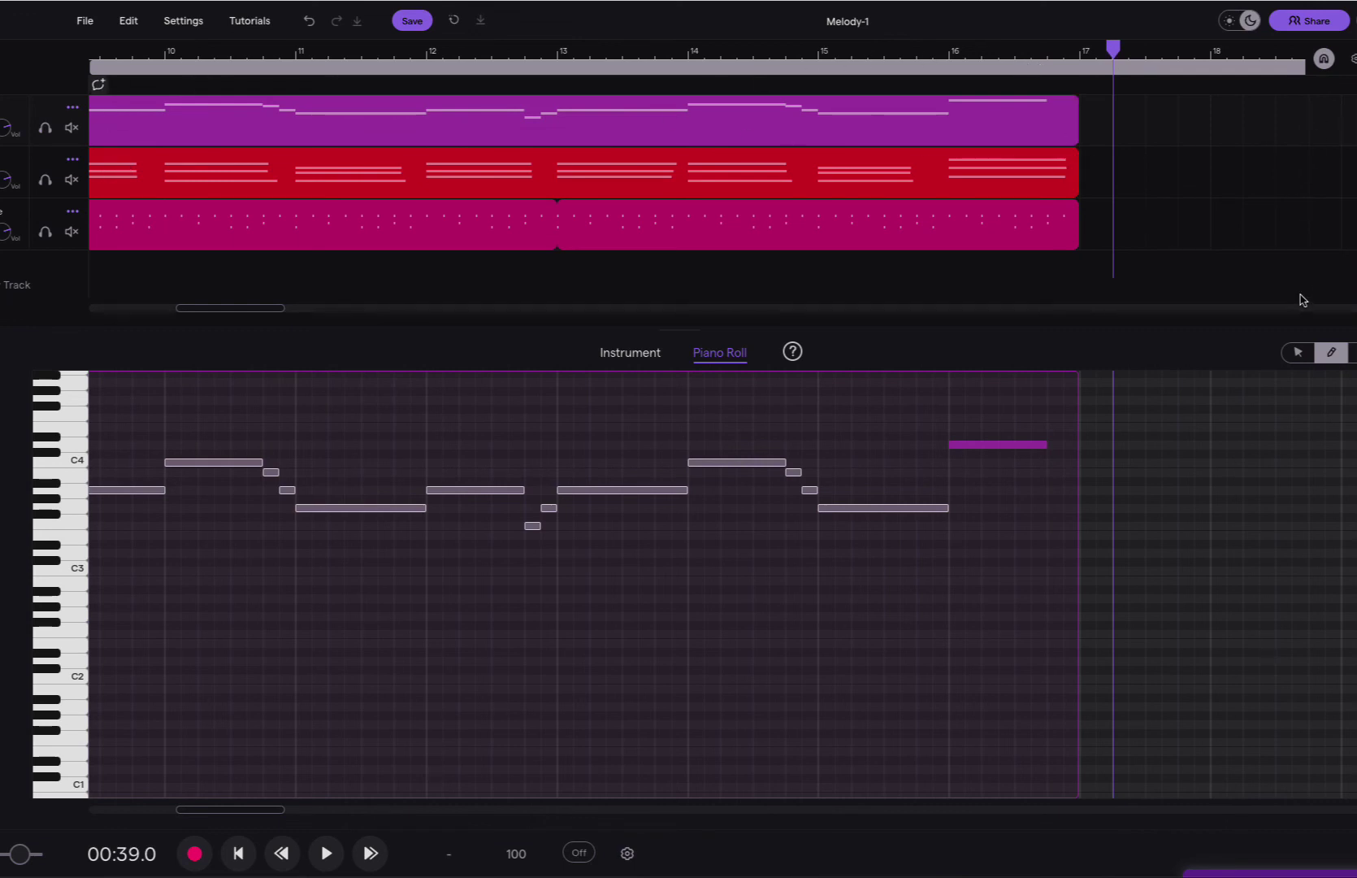
scroll(648, 72, down, 10)
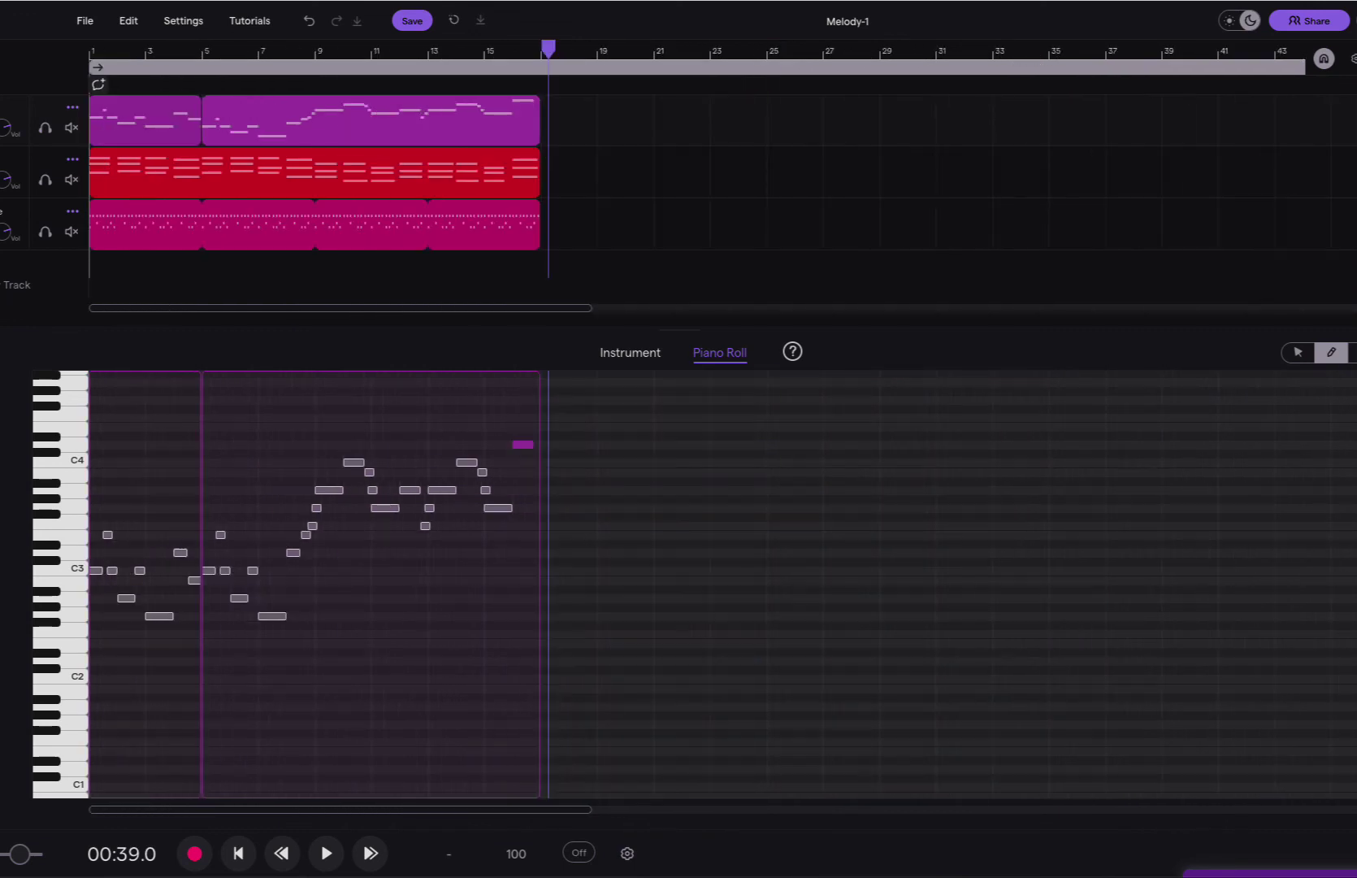
drag(623, 68, 246, 97)
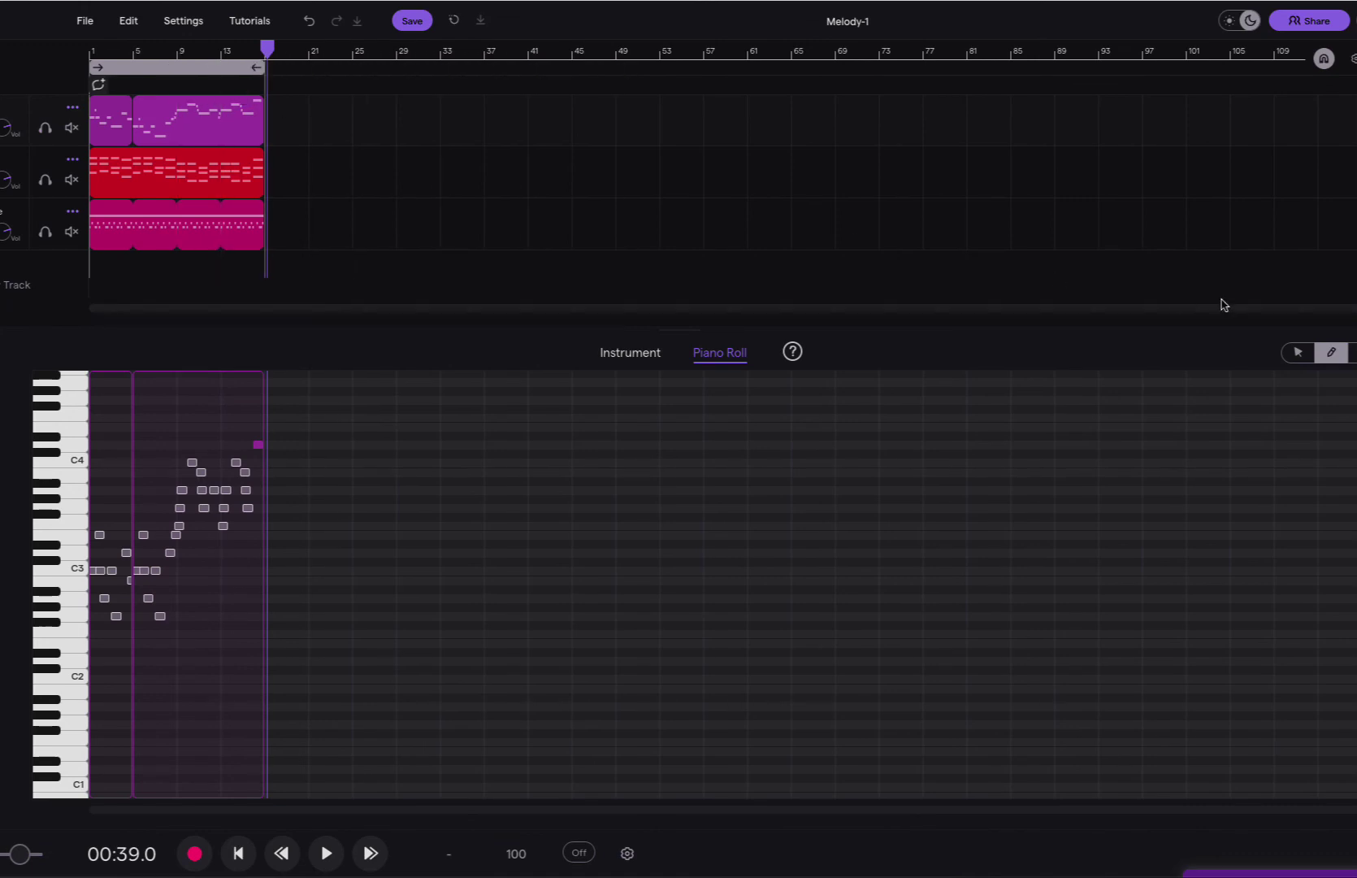
- Play the looped song from the beginning to hear how bar 16 leads back into bar 1
click(238, 853)
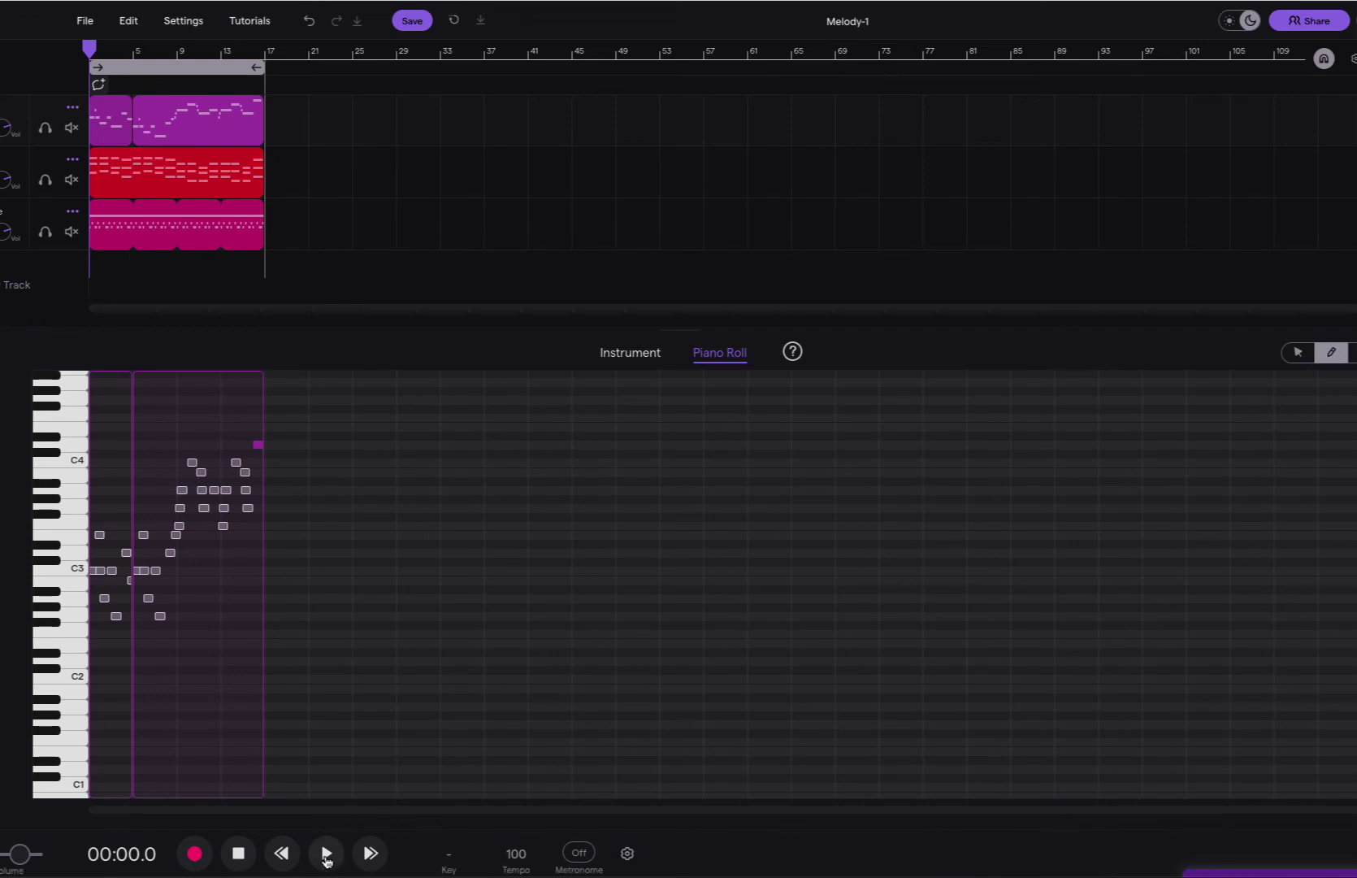
click(326, 855)
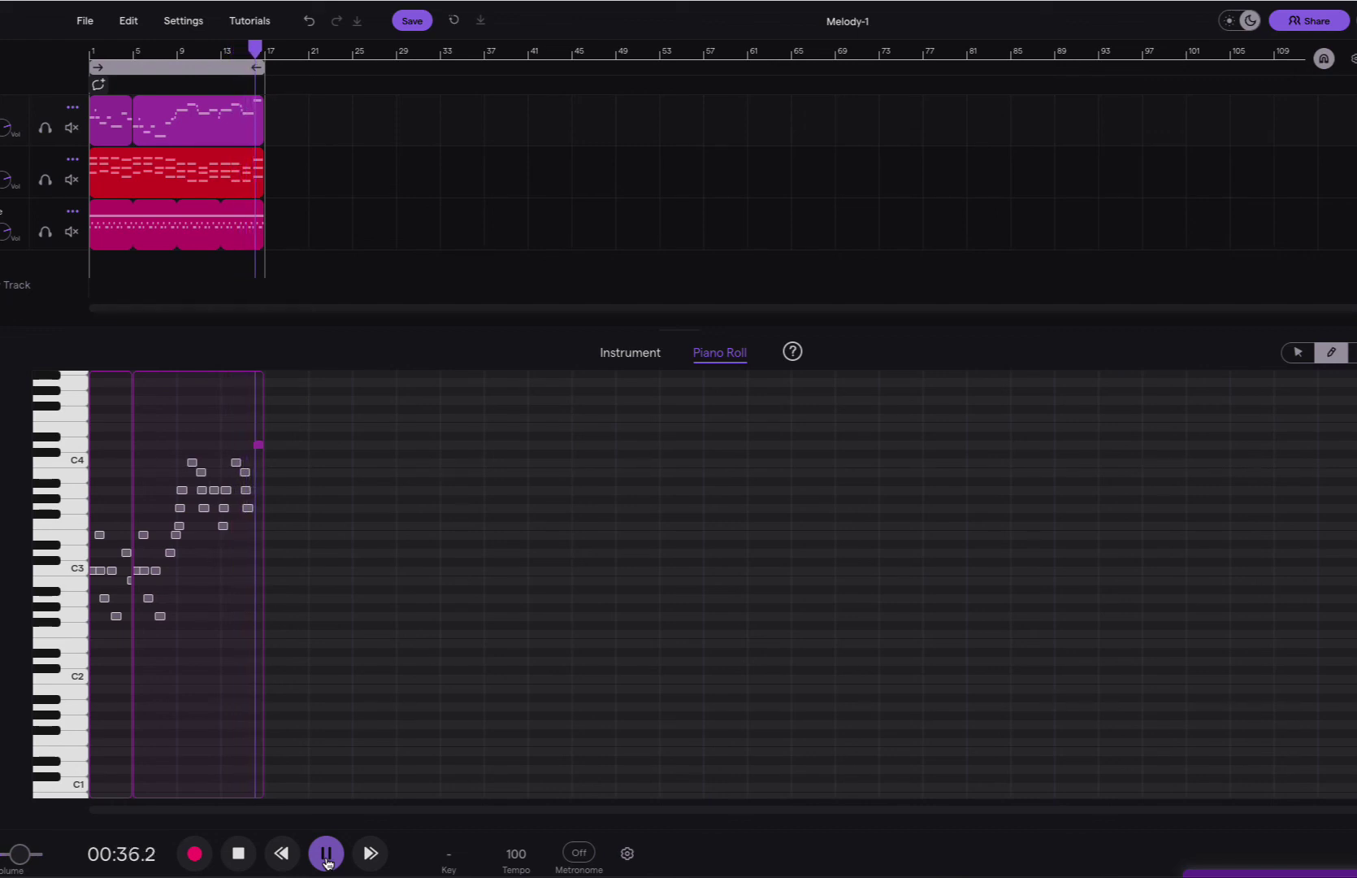
click(238, 853)
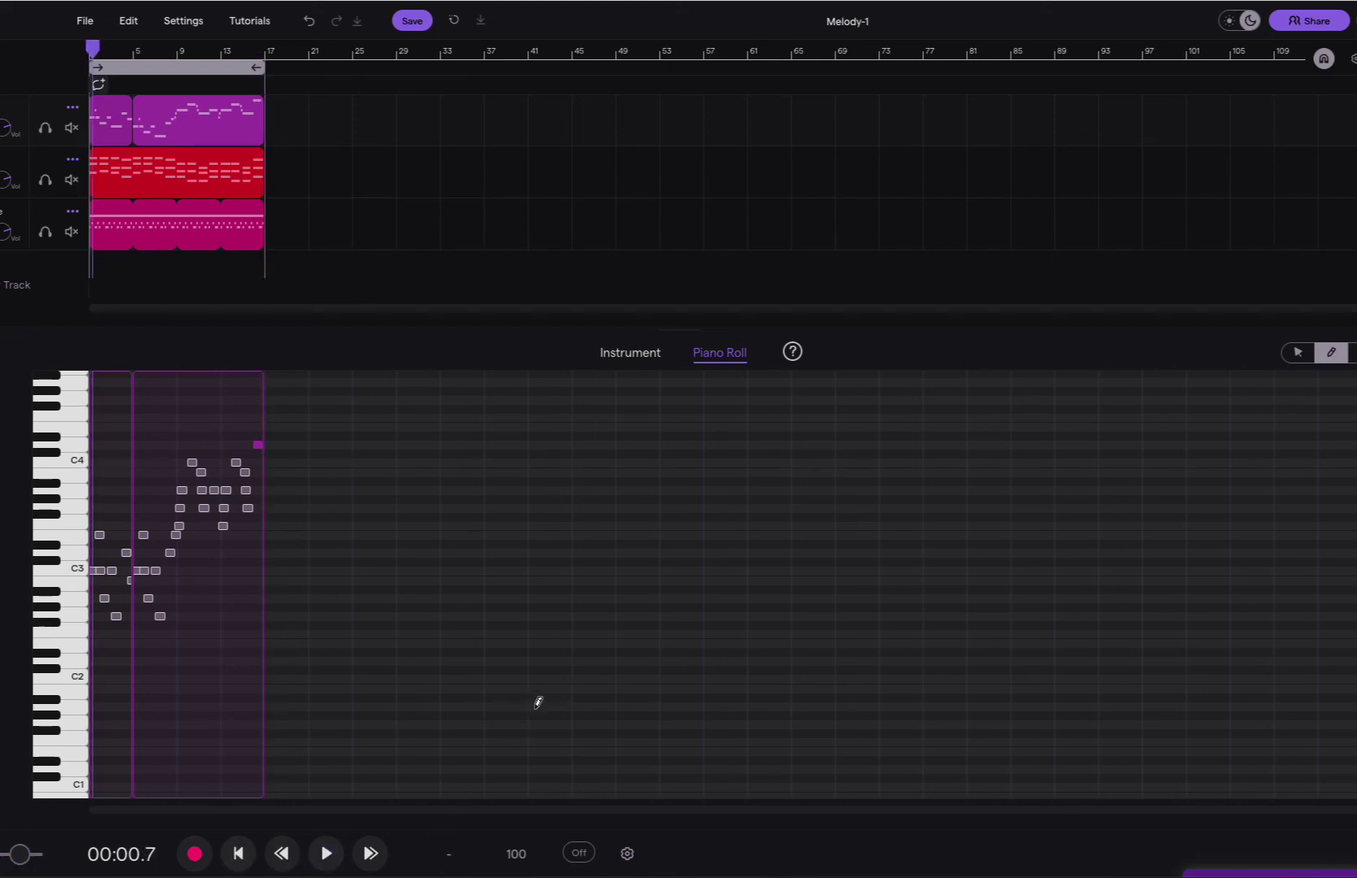
click(238, 853)
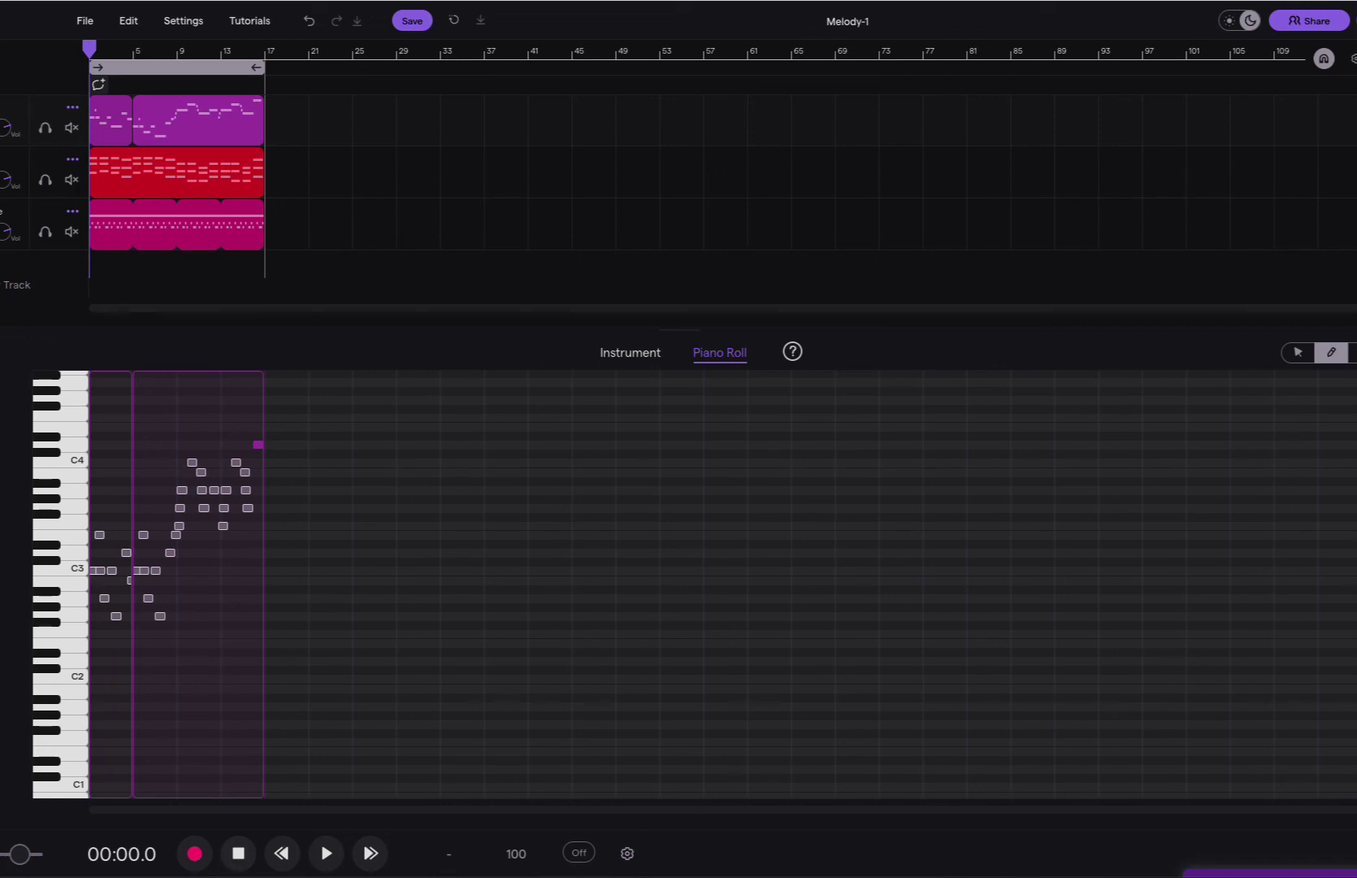
- Shorten the D4 note in bar 16 to two beats and audition the opening C3 note
scroll(1215, 445, up, 5)
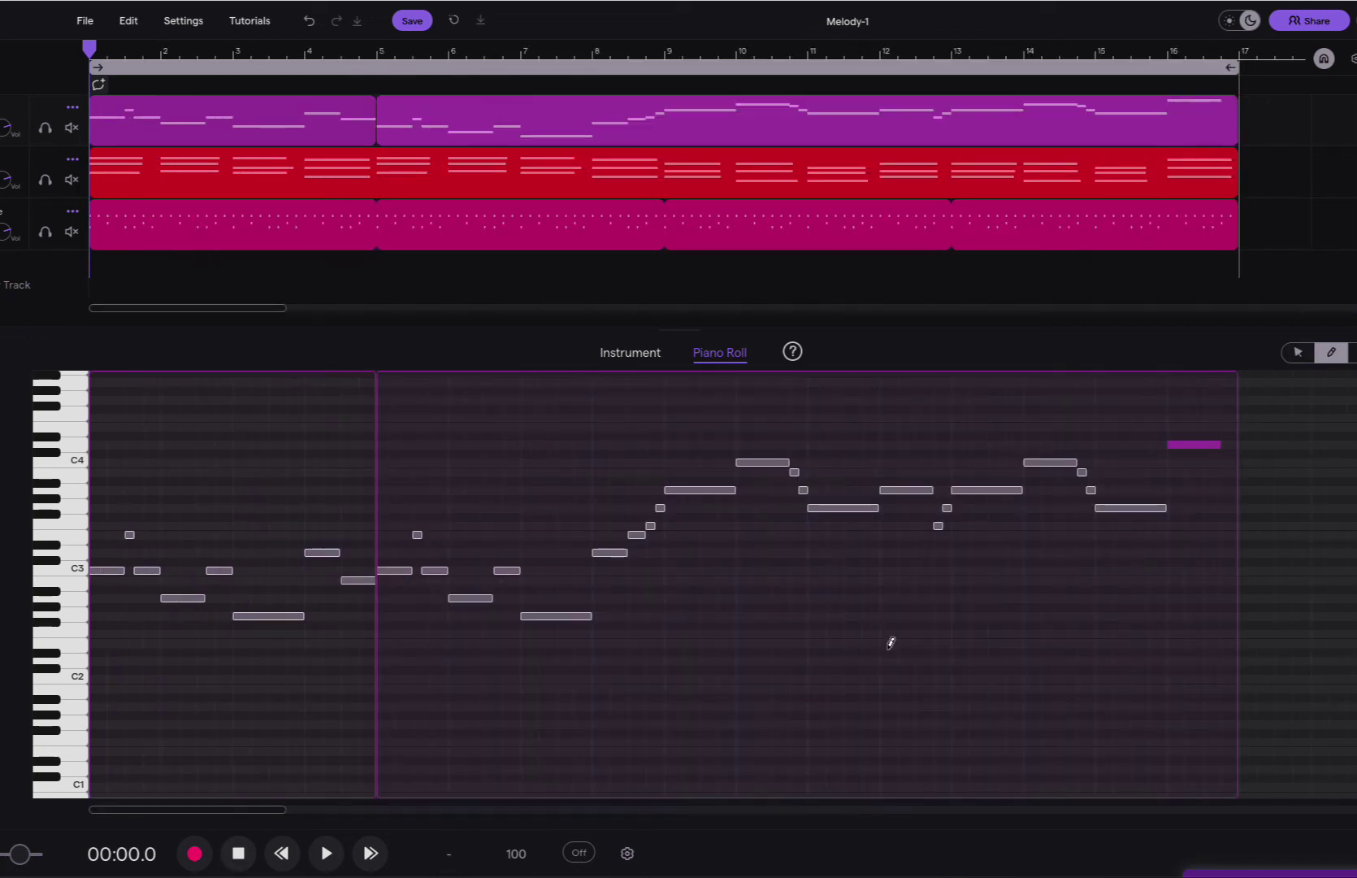
click(1298, 352)
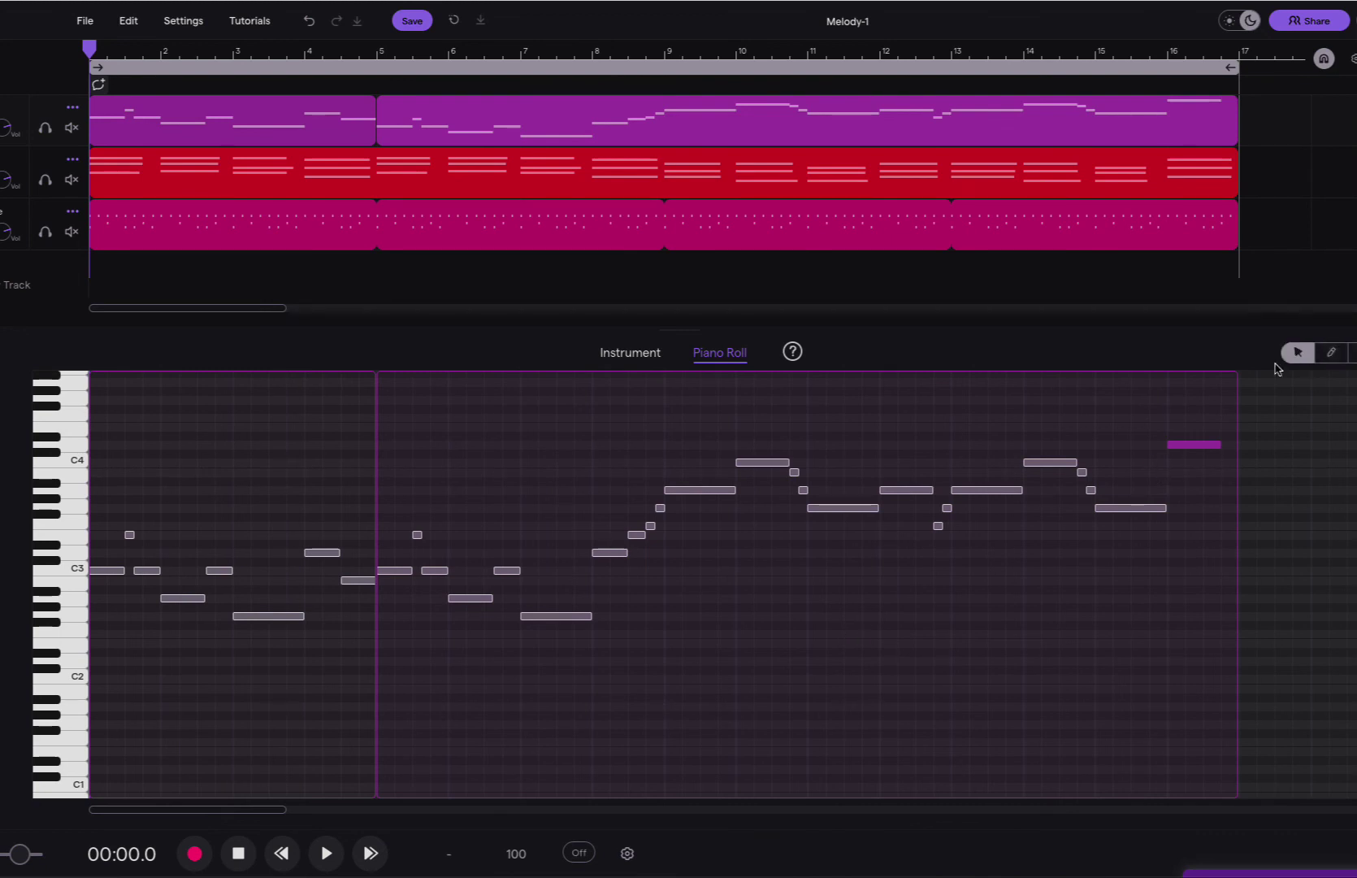
drag(1217, 445, 1203, 447)
click(105, 571)
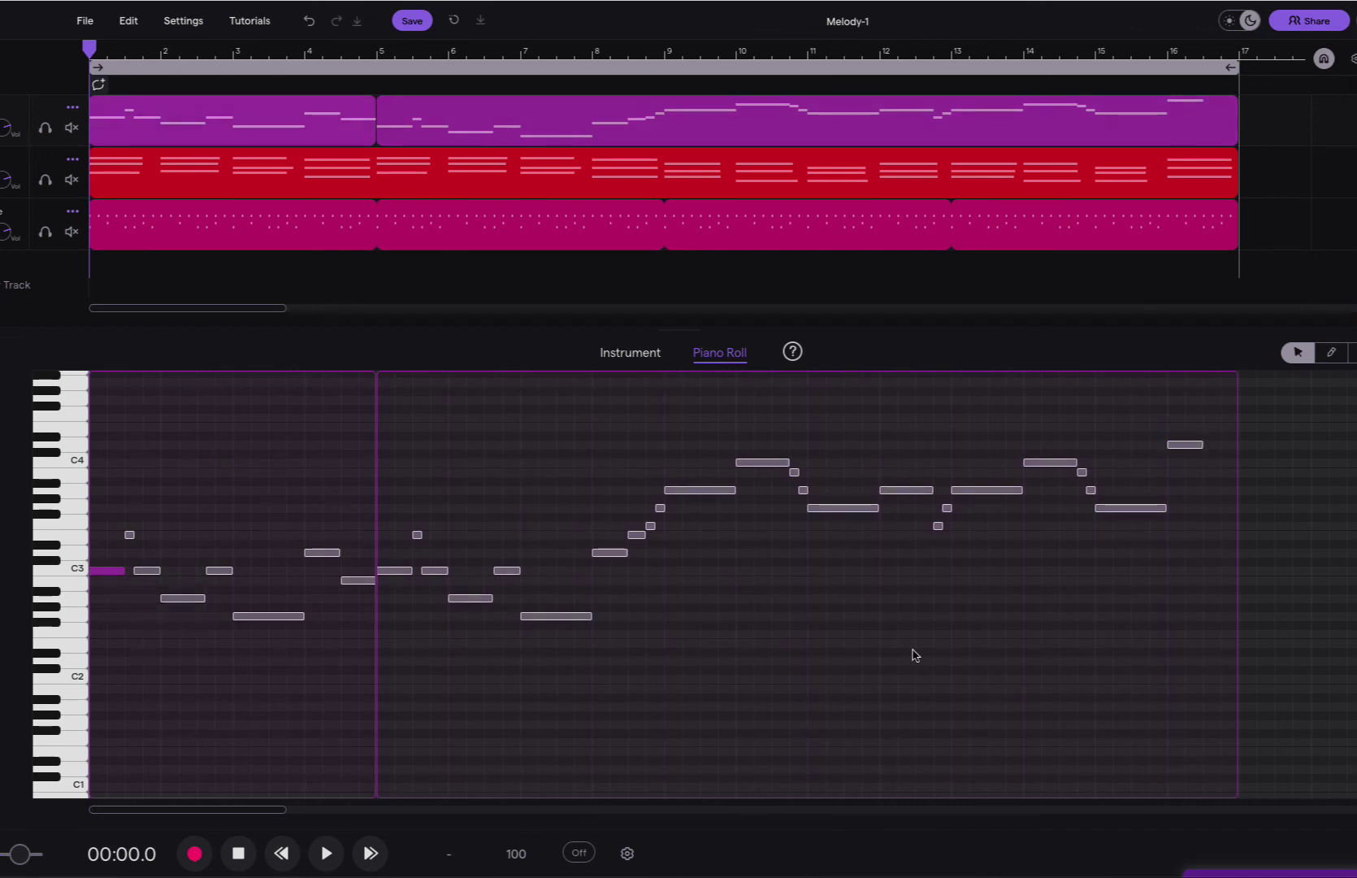
- Audition the D4 in bar 16 and draw a two-beat G3 note directly after it on beat 3
click(1188, 447)
click(1188, 447)
click(1198, 535)
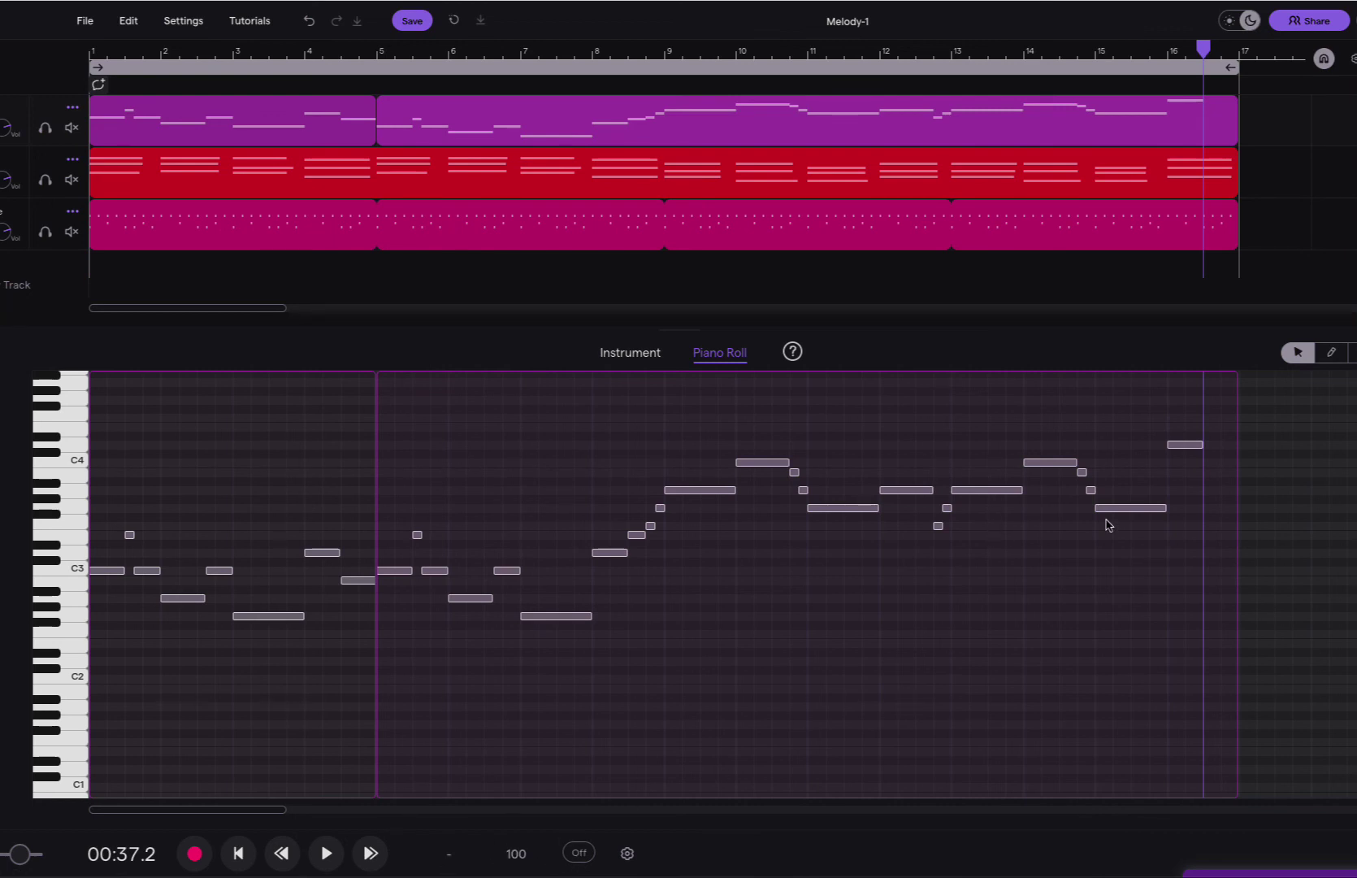
click(1333, 356)
click(1213, 508)
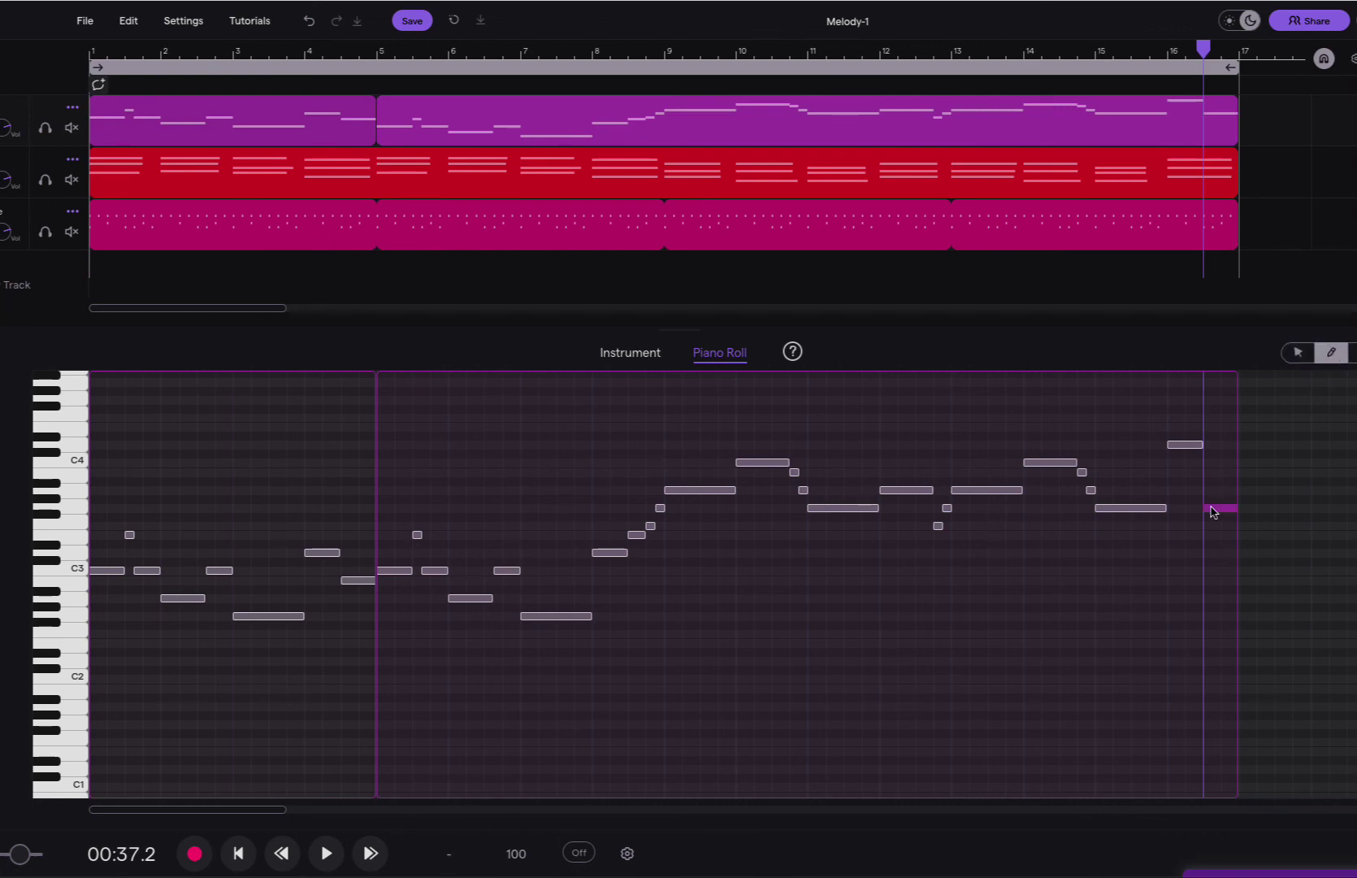
- Play the loop from bar 15 back into bar 1 to hear the new G3
drag(1203, 45, 1093, 48)
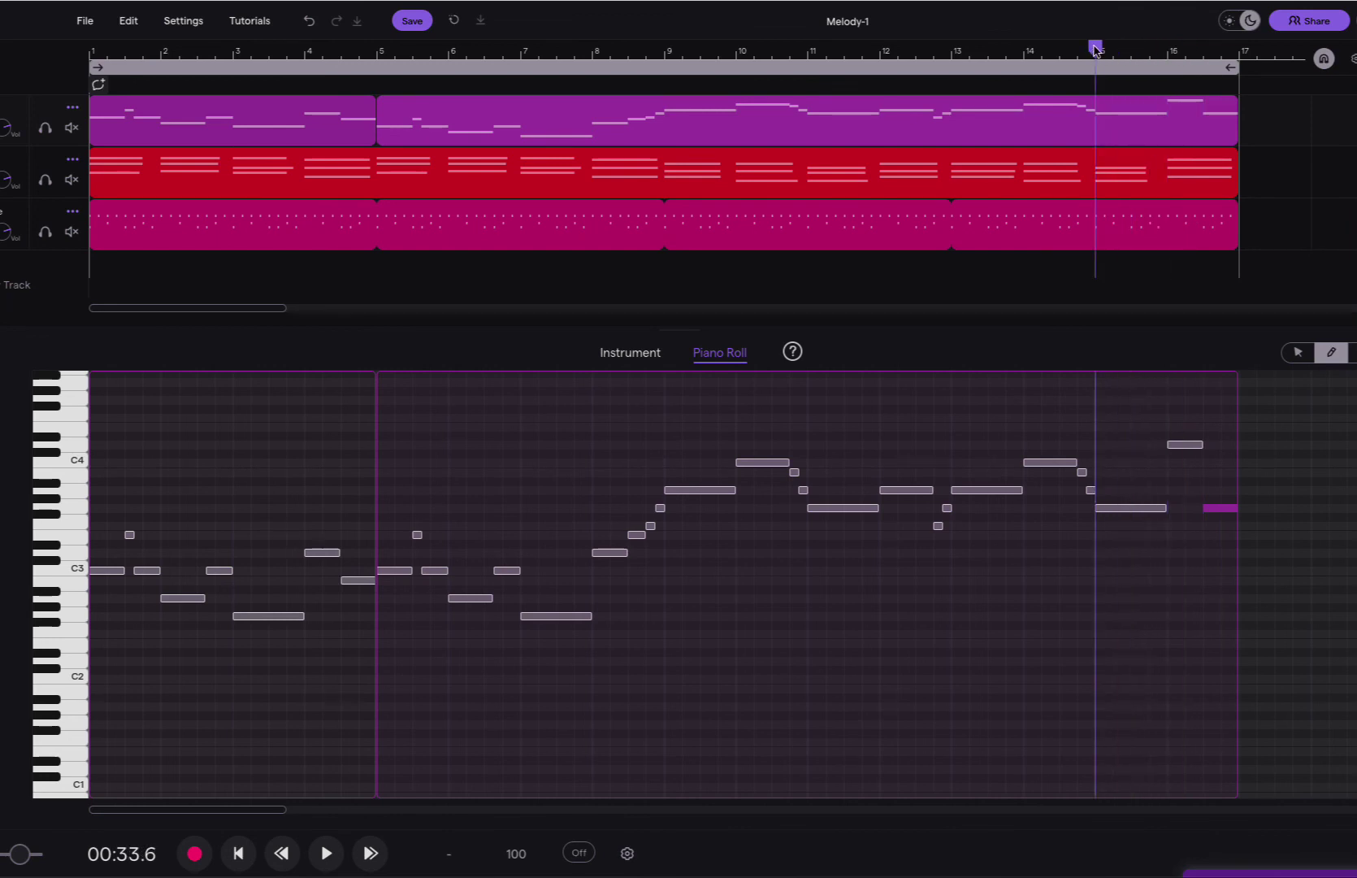
key(space)
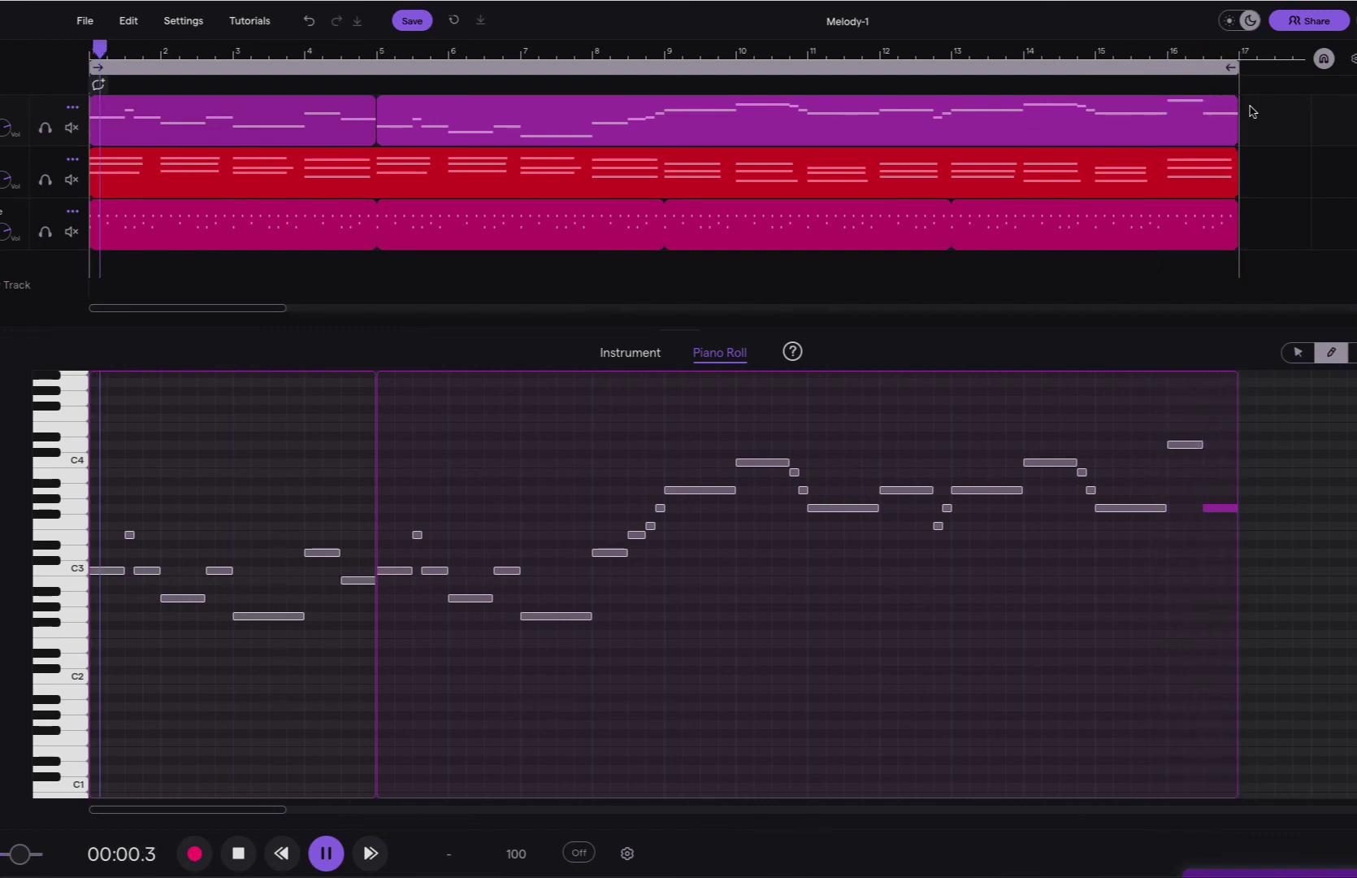
key(space)
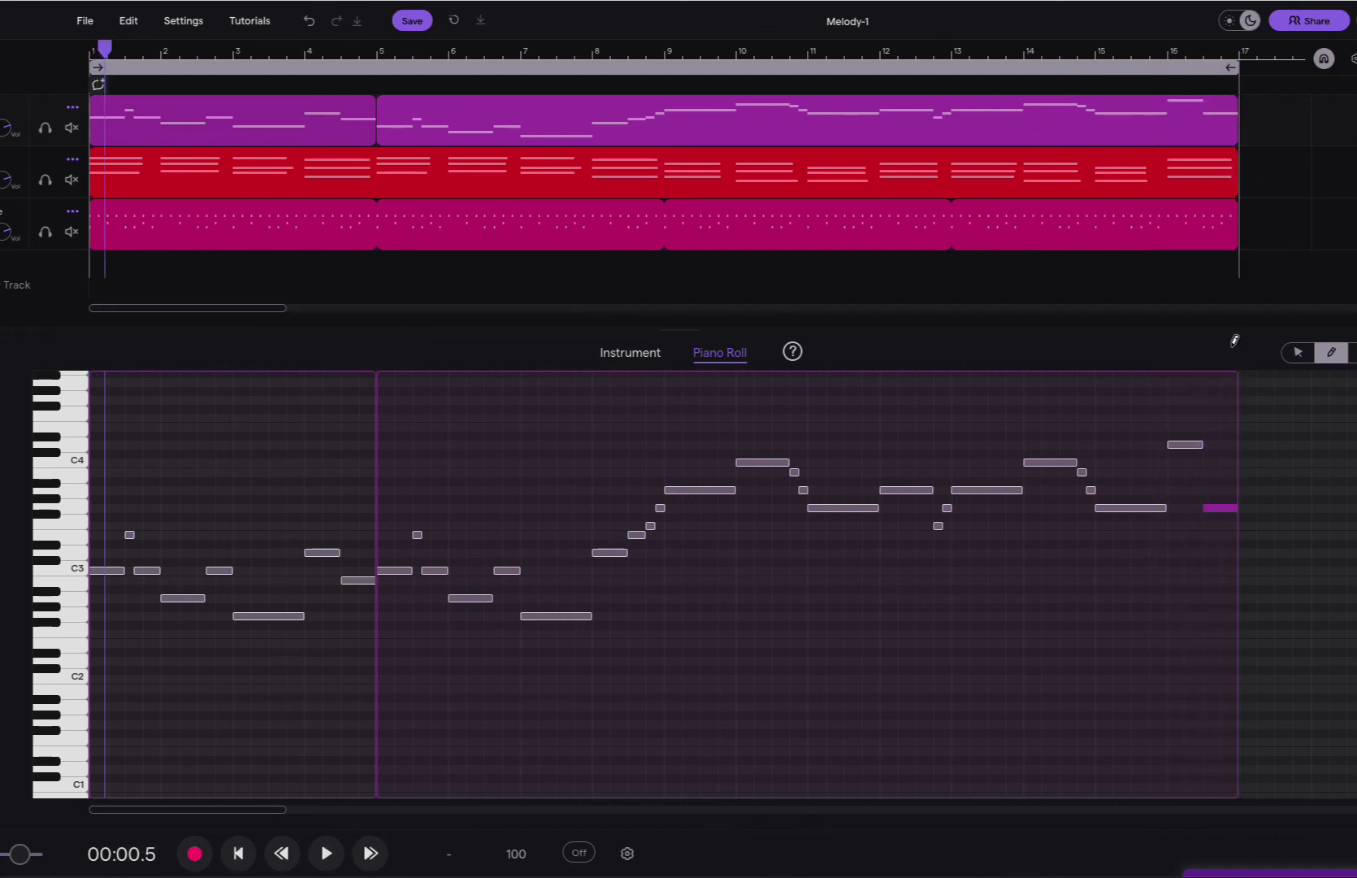
- Shorten the G3 in bar 16 to one beat and add a one-beat D3 on beat 4
drag(1234, 508, 1222, 509)
click(1229, 526)
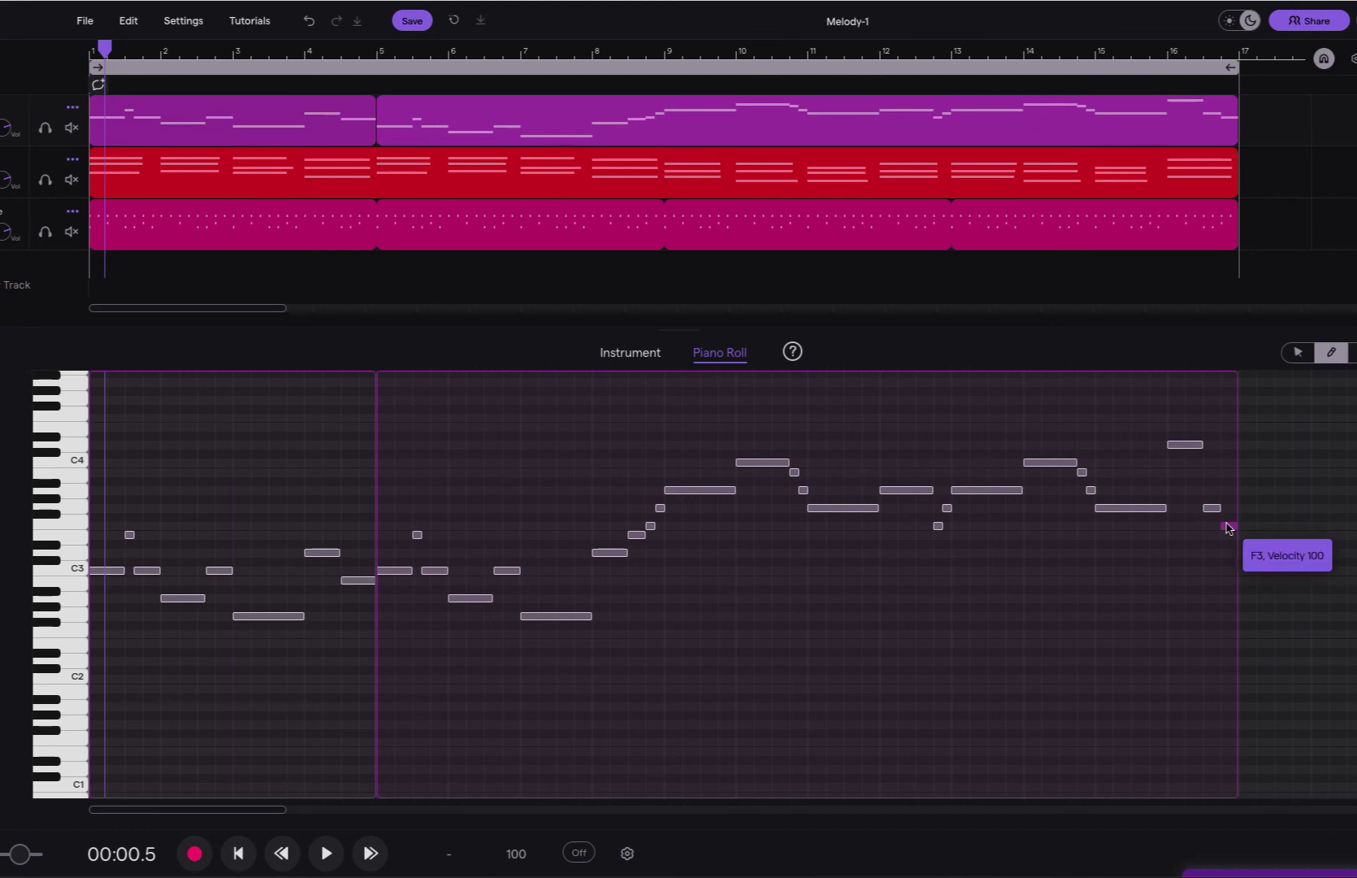
drag(1228, 528, 1229, 553)
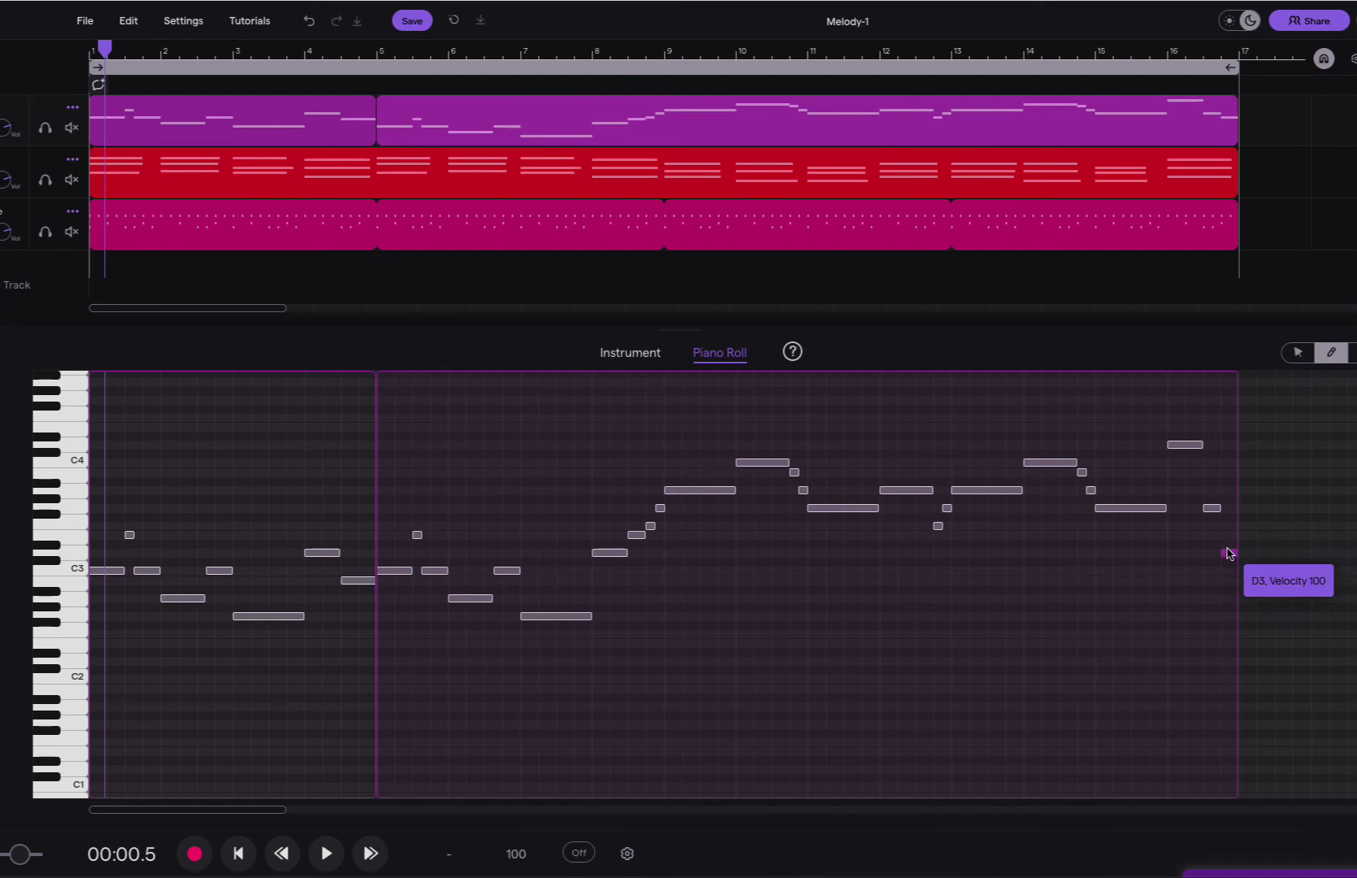
drag(1228, 553, 1229, 553)
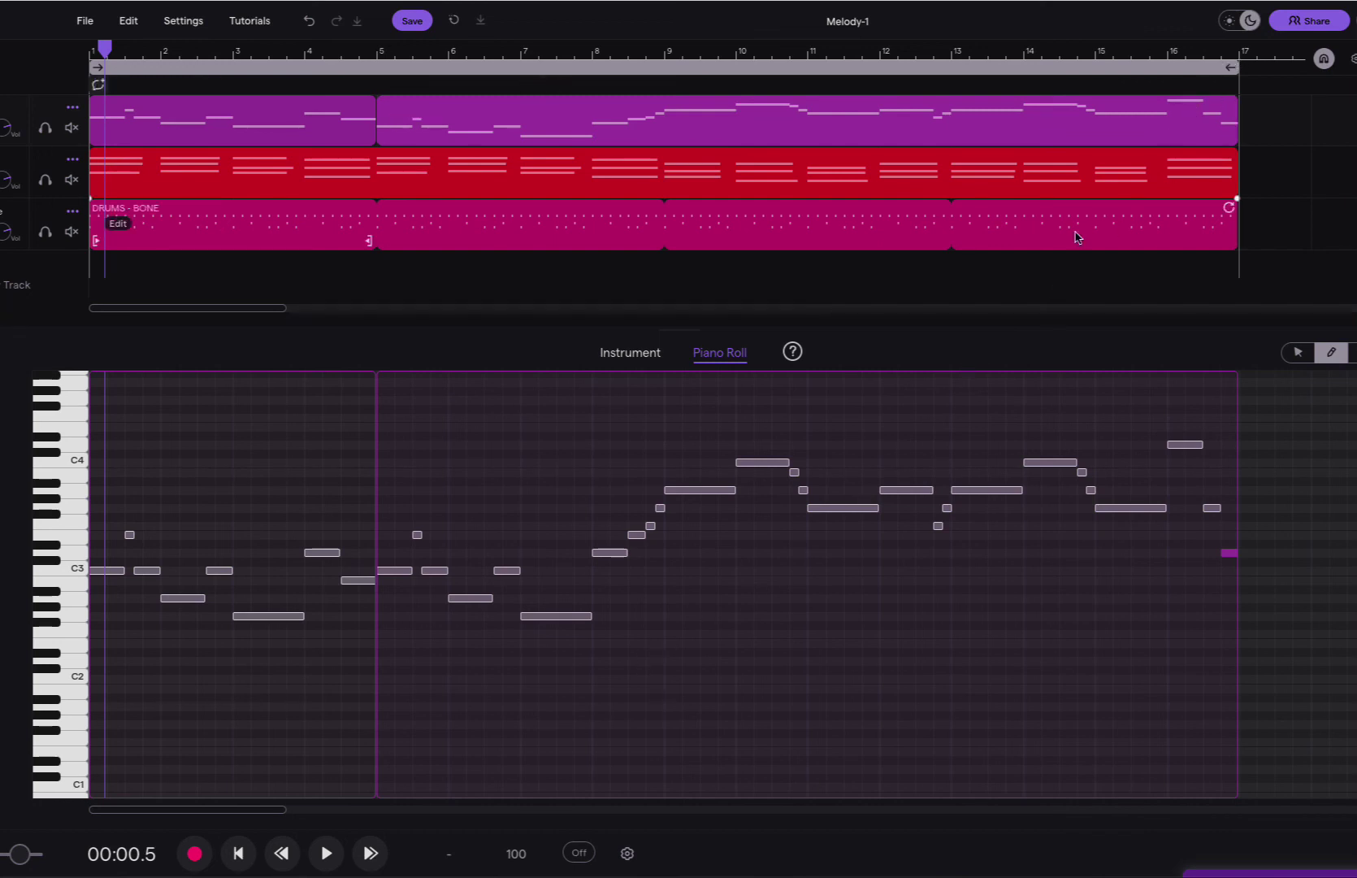
- Play the loop from bar 15 into bar 1 again to check the descent from G3 to D3
click(1095, 56)
key(space)
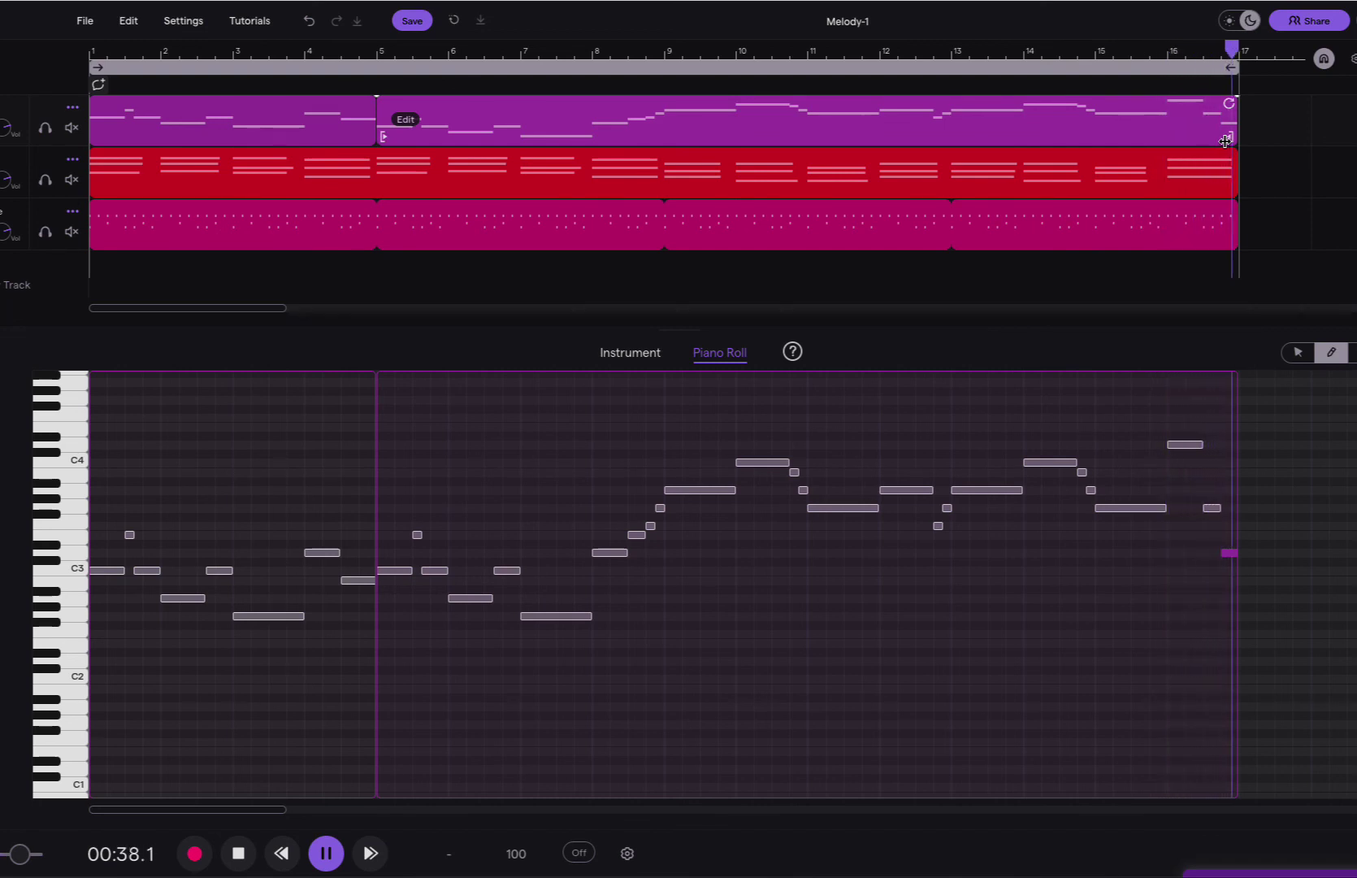
key(space)
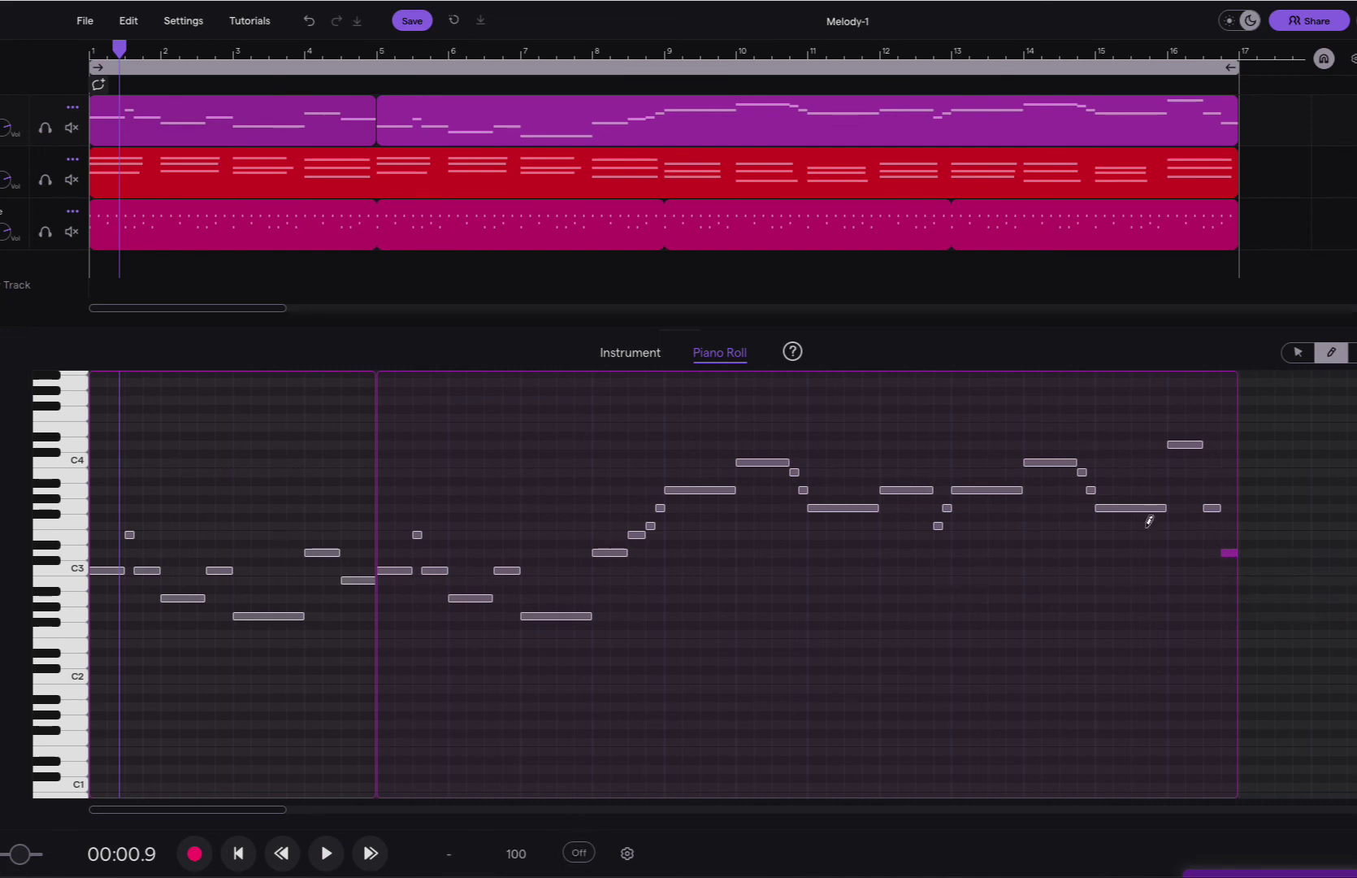
- Change the last beat of bar 16 into two half-beat notes, E3 followed by D3
scroll(723, 585, up, 2)
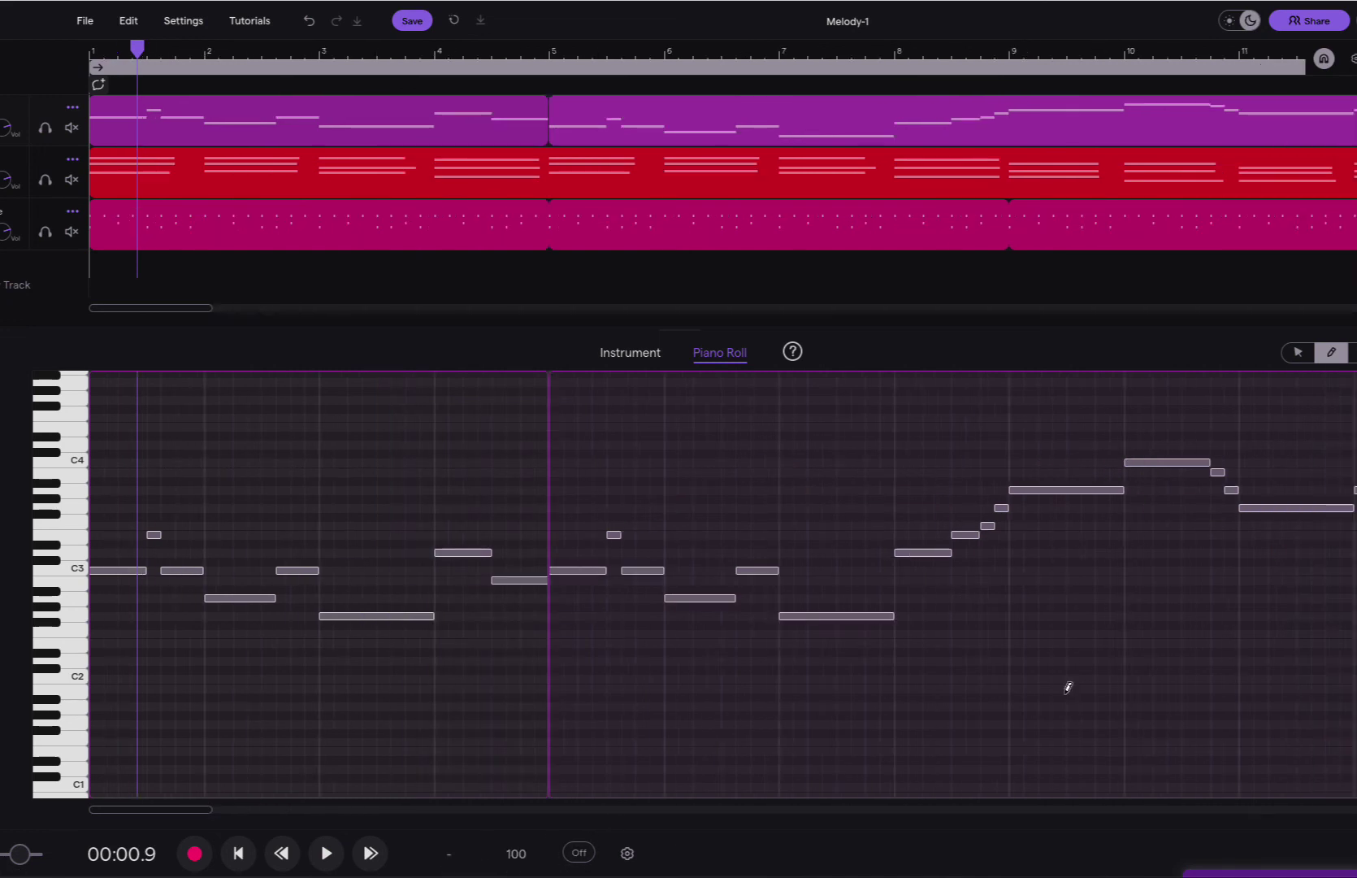
scroll(995, 640, right, 10)
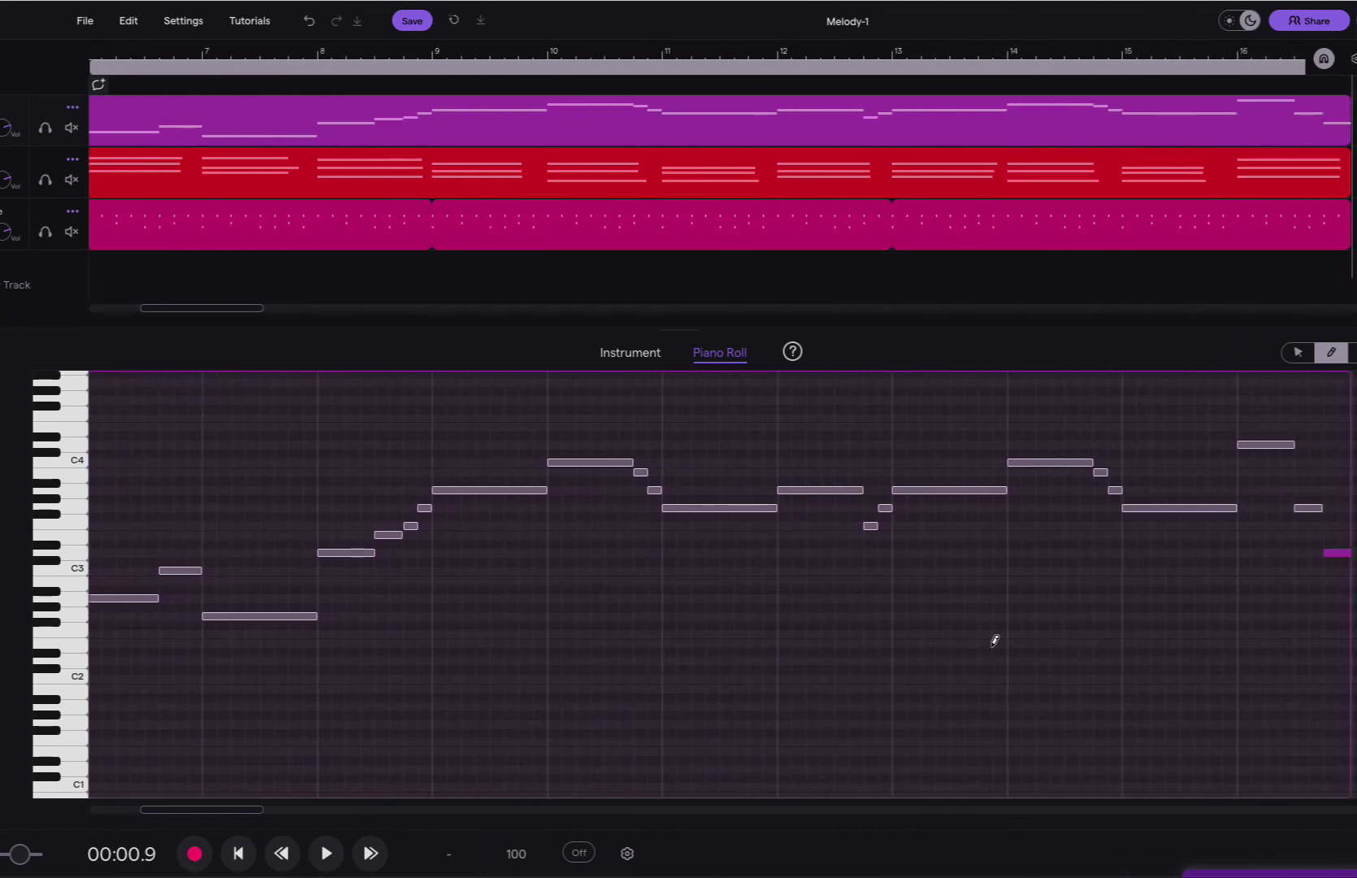
scroll(994, 641, right, 4)
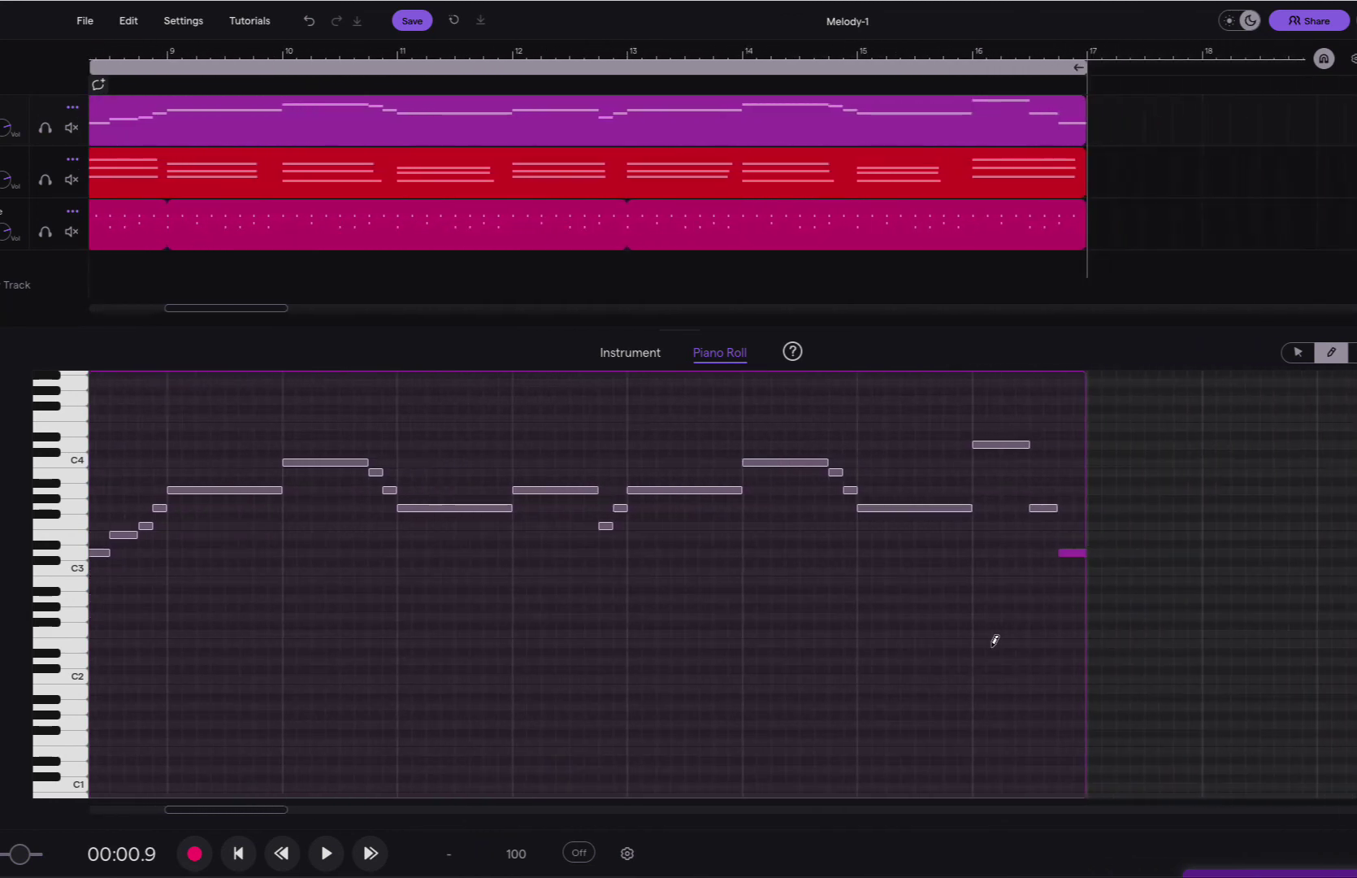
click(1036, 509)
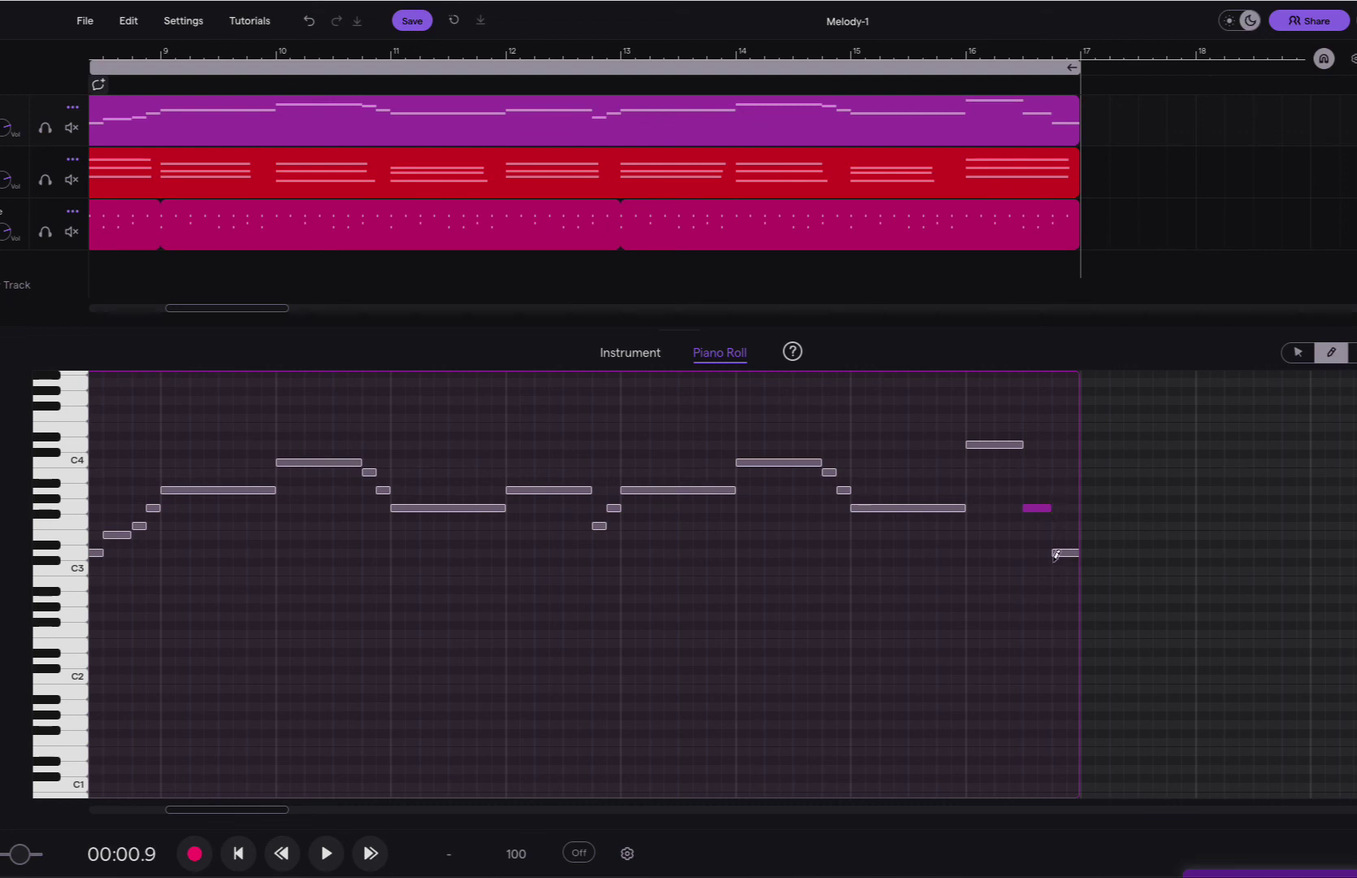
scroll(1061, 551, right, 2)
click(1020, 553)
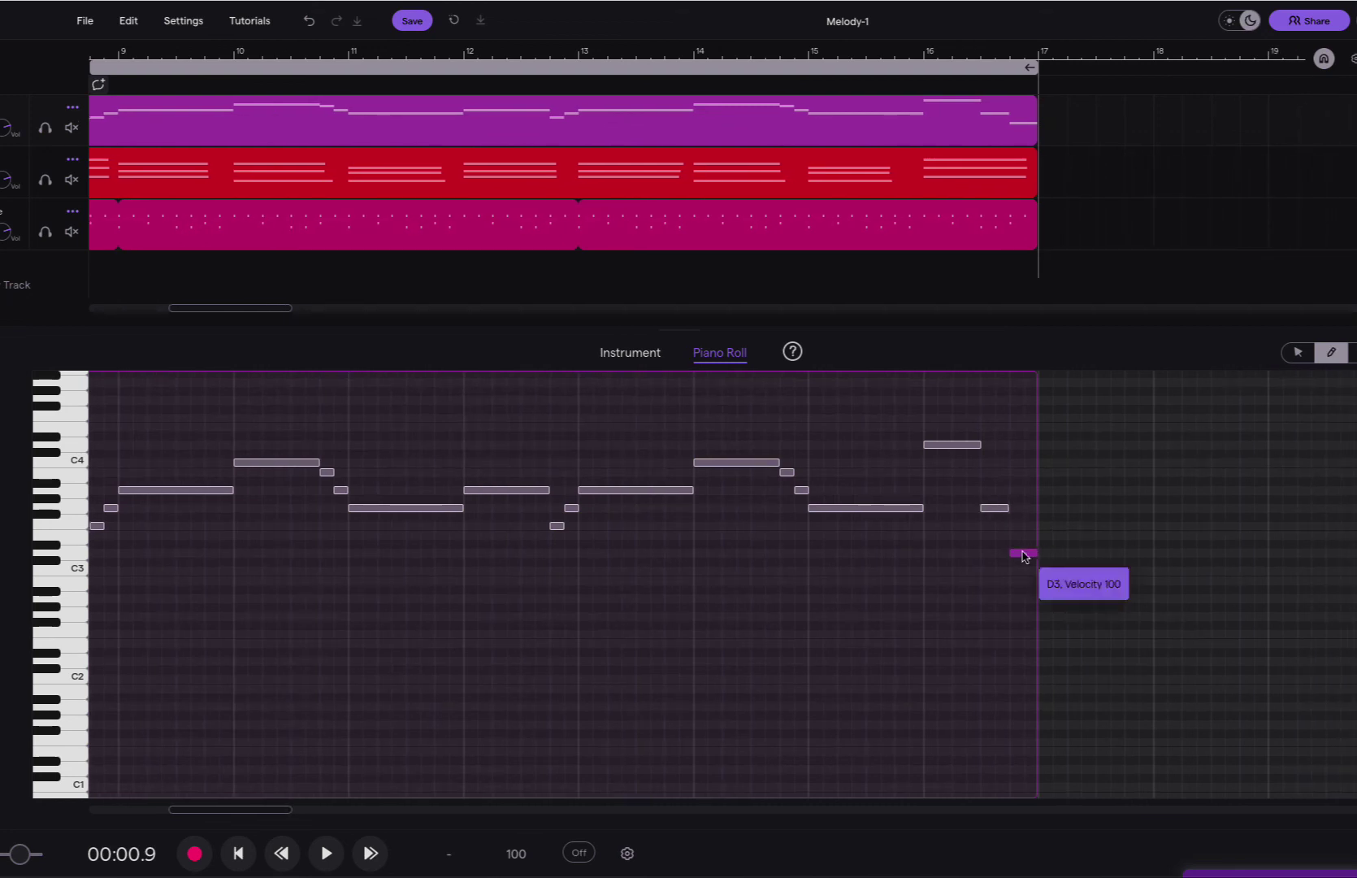
drag(1023, 556, 1024, 532)
click(1016, 535)
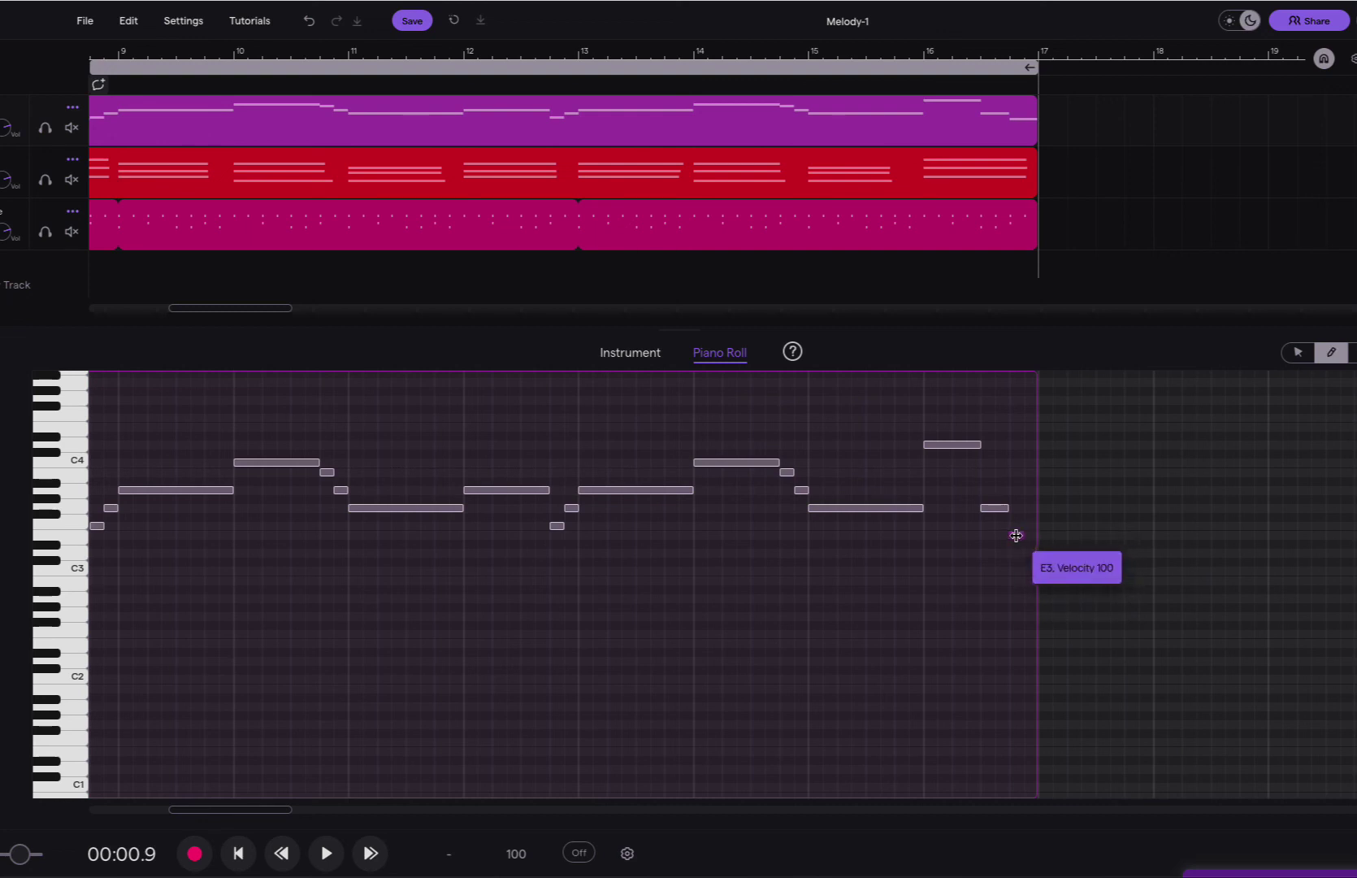
click(1015, 535)
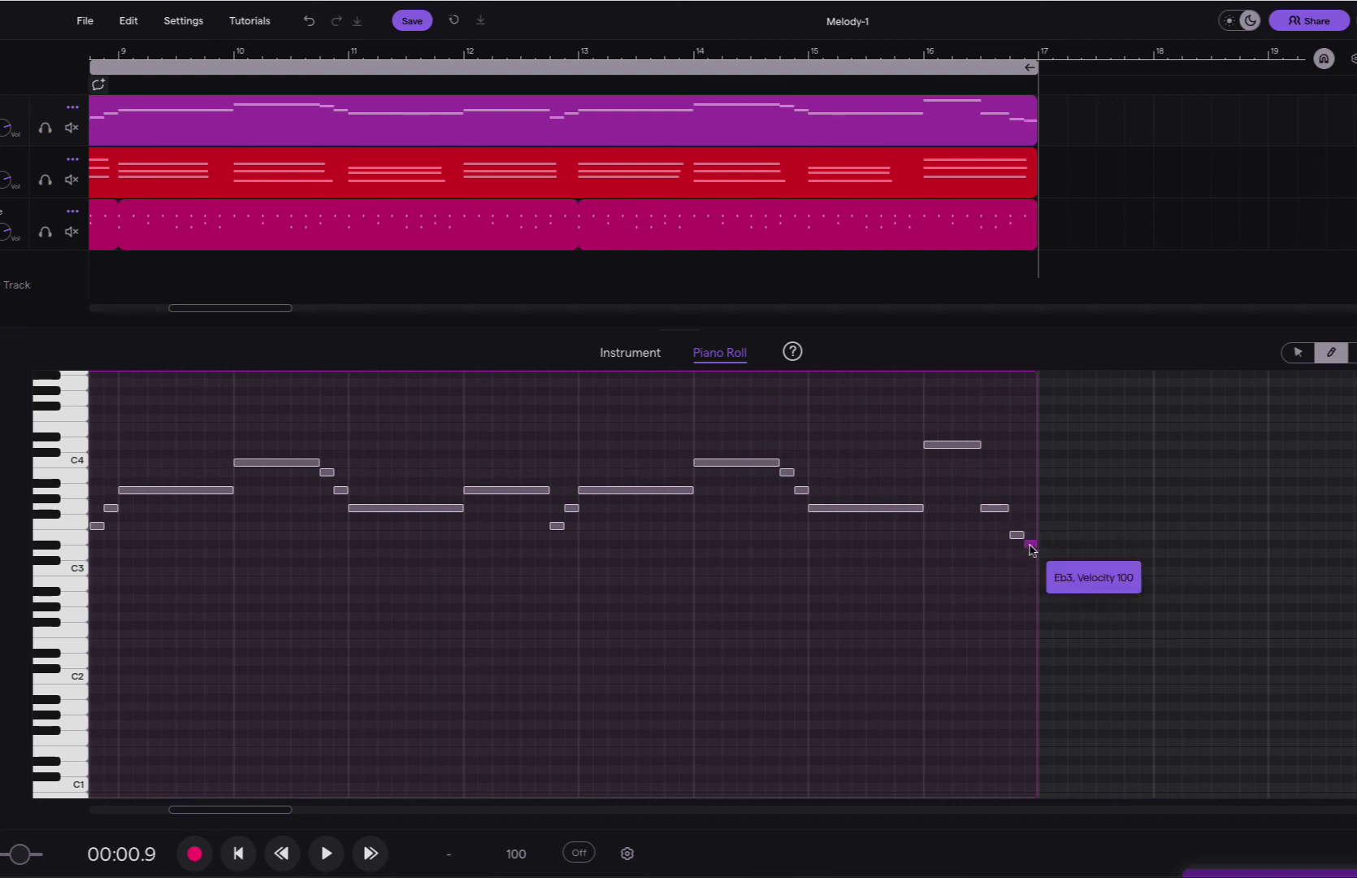
click(1031, 553)
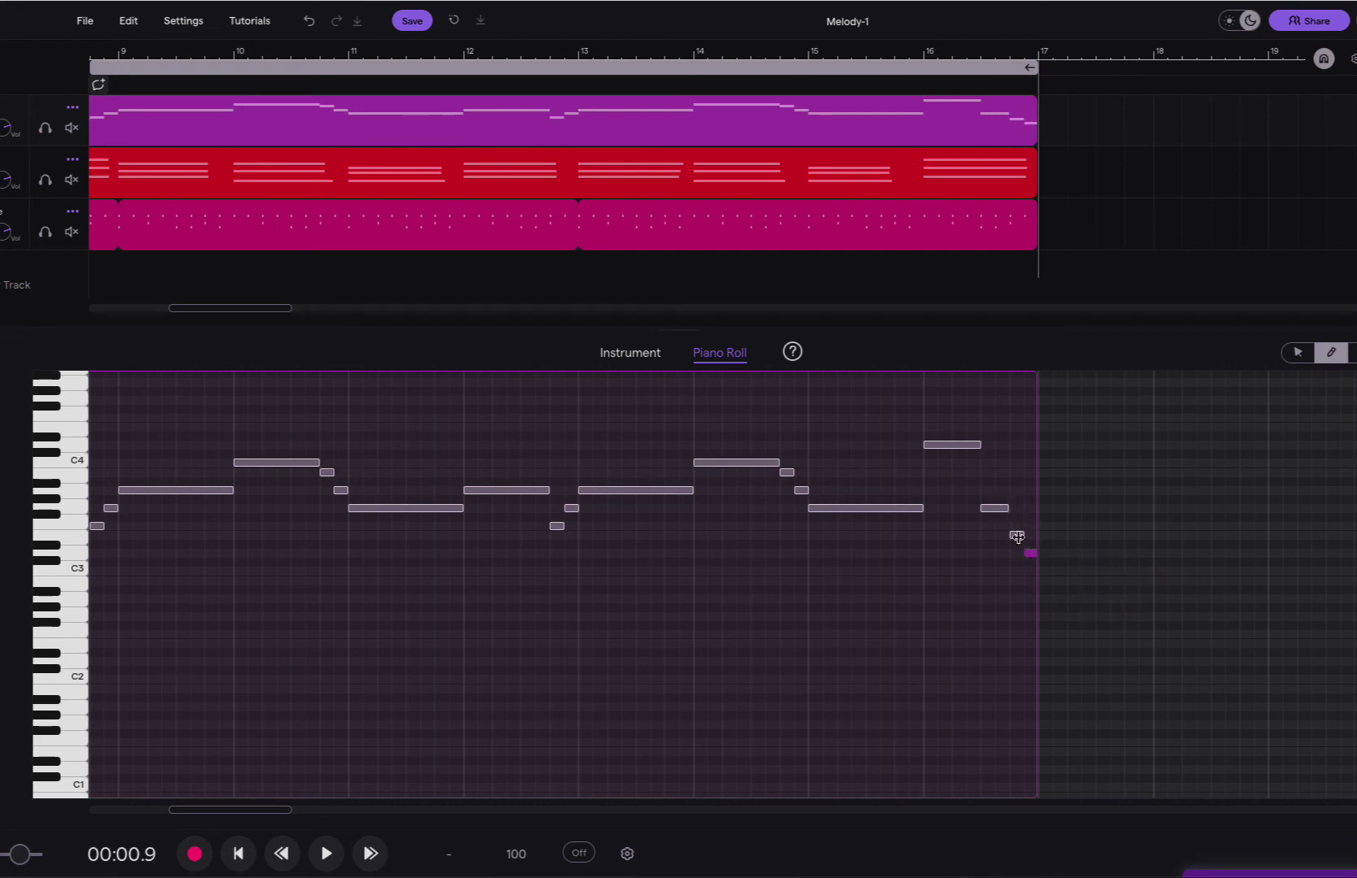
- Play the opening of bar 1, and play the loop from bar 14 back into bar 1 to hear the E3 and D3 ending
click(239, 853)
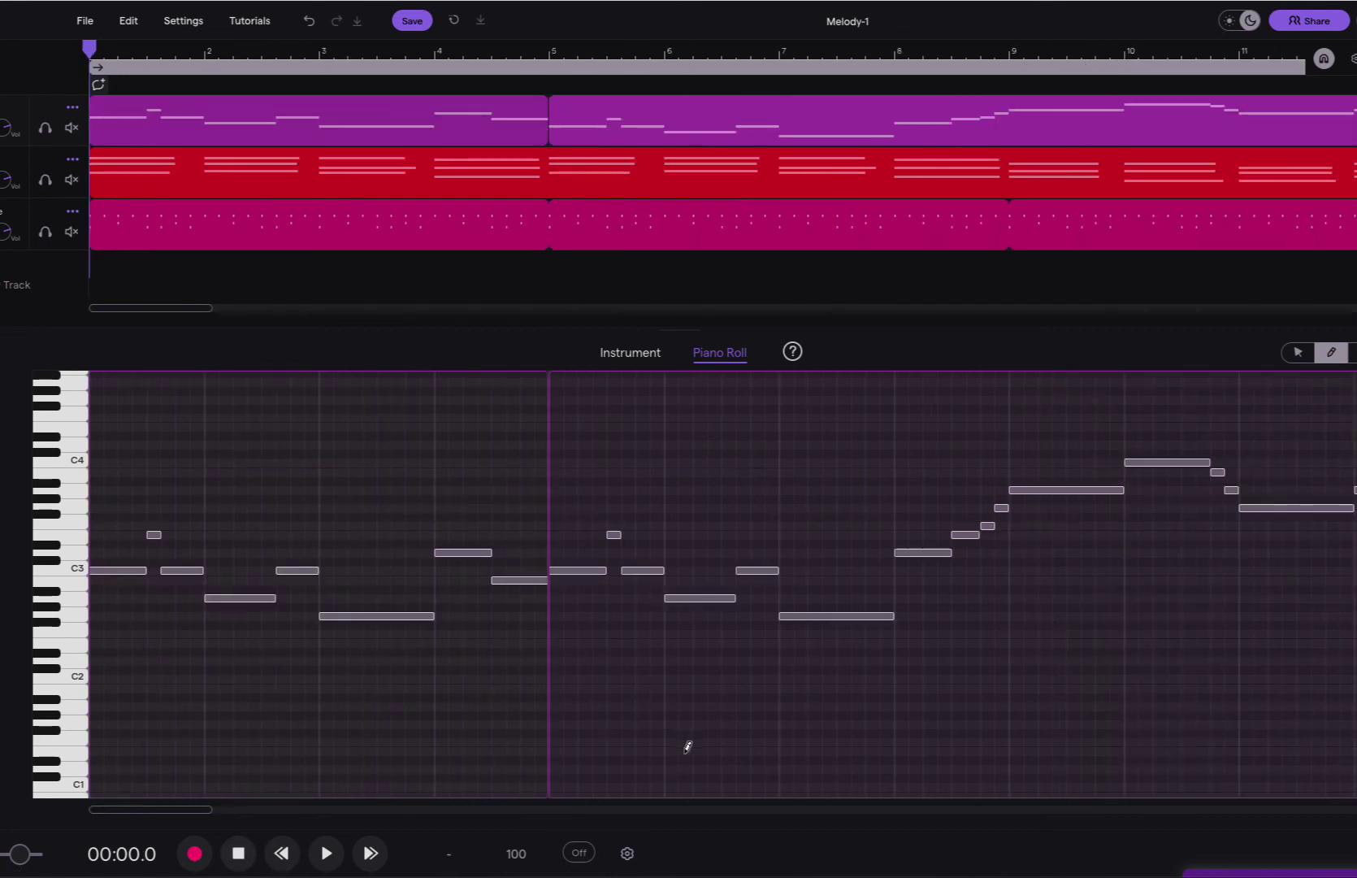
key(space)
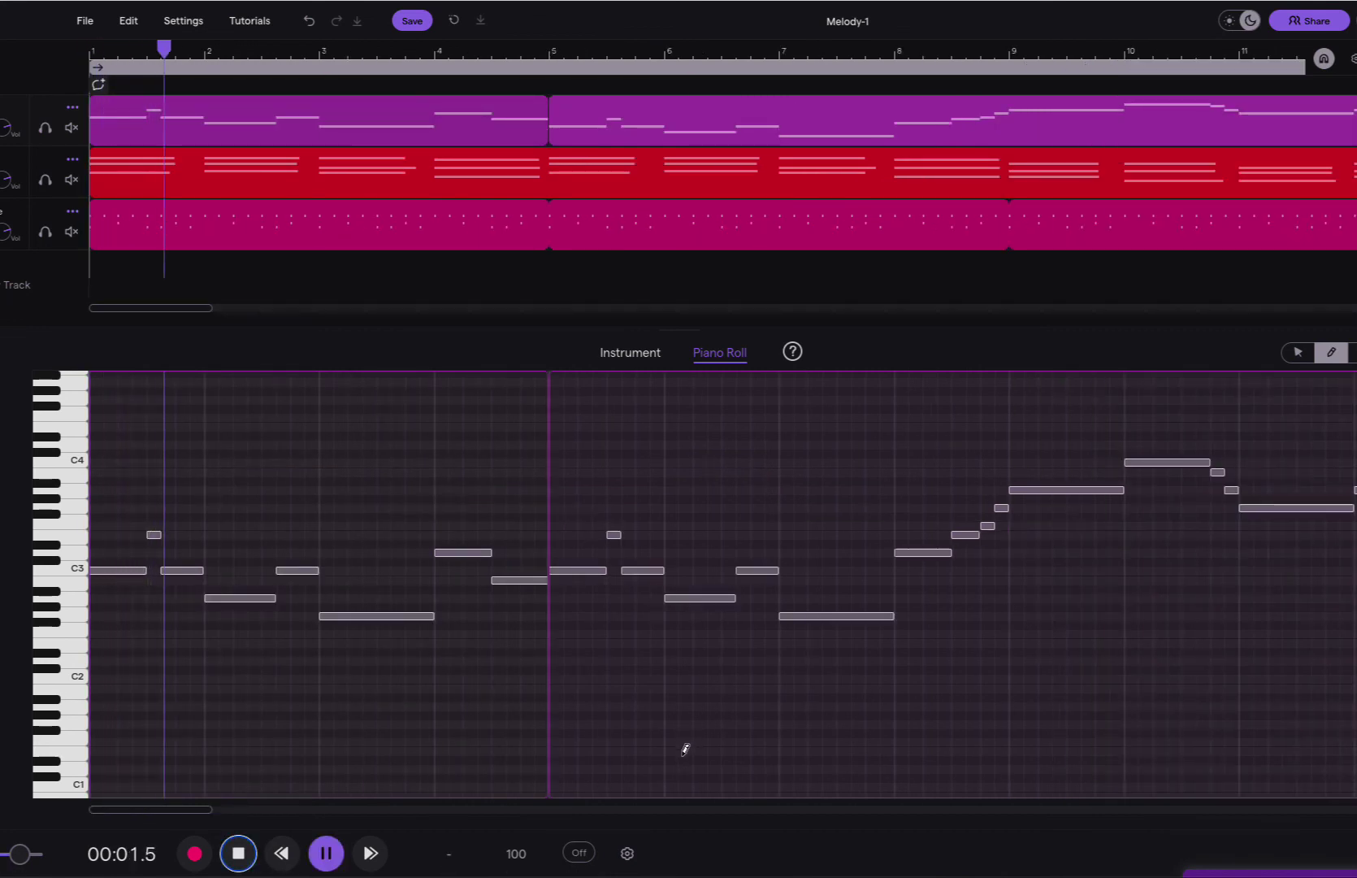
key(space)
scroll(685, 748, right, 10)
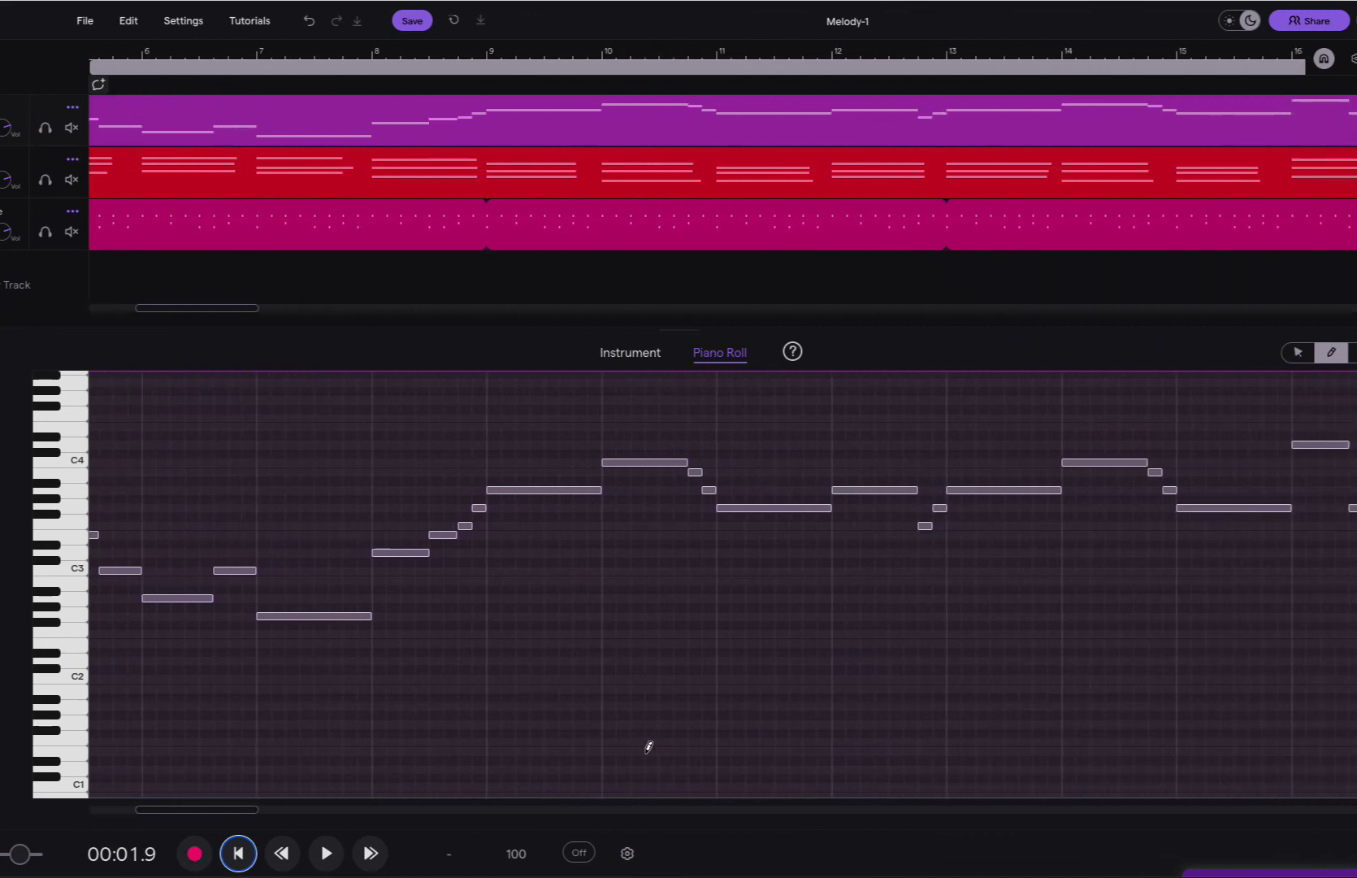
scroll(649, 746, right, 4)
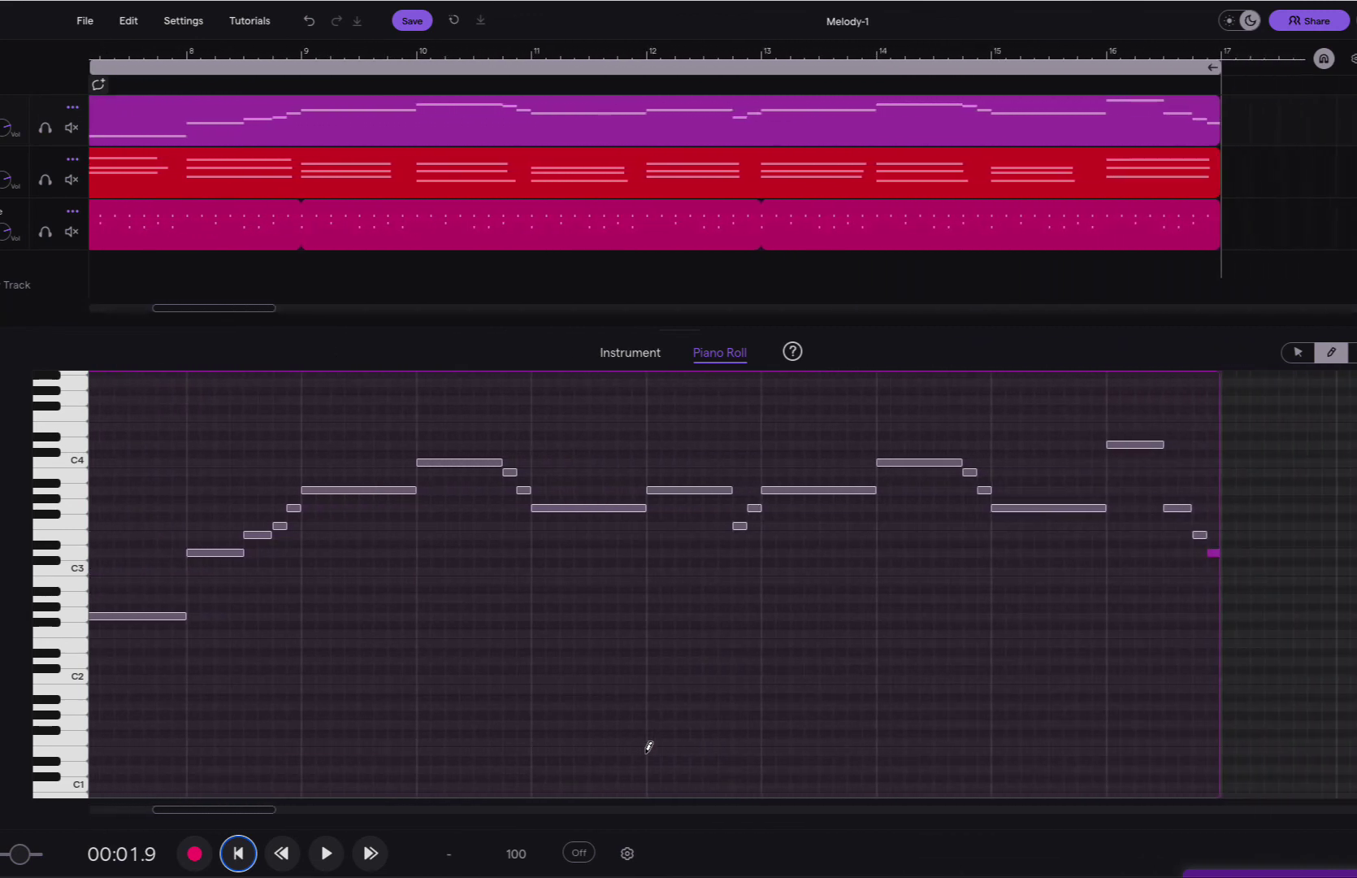
click(833, 53)
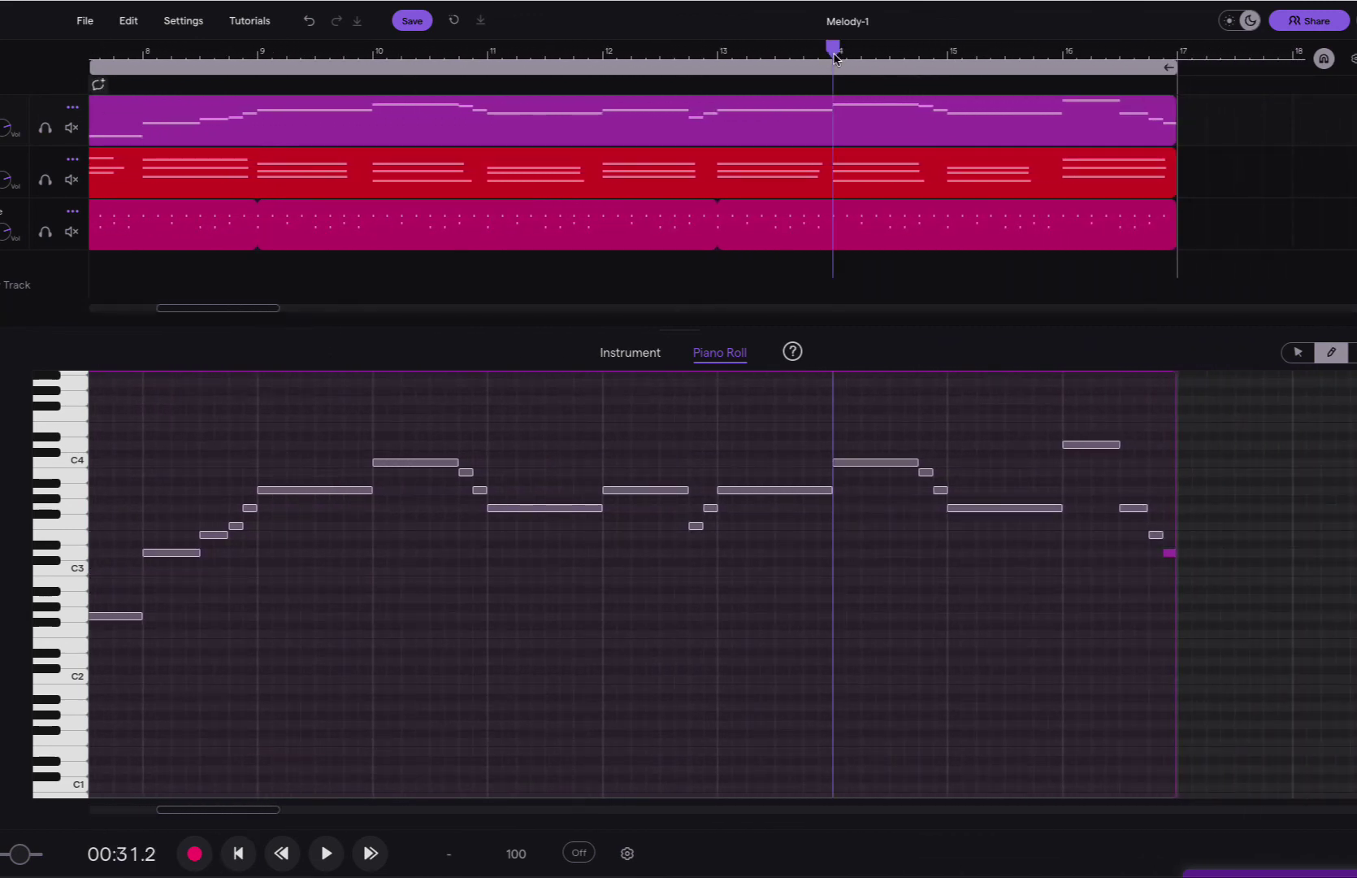
key(space)
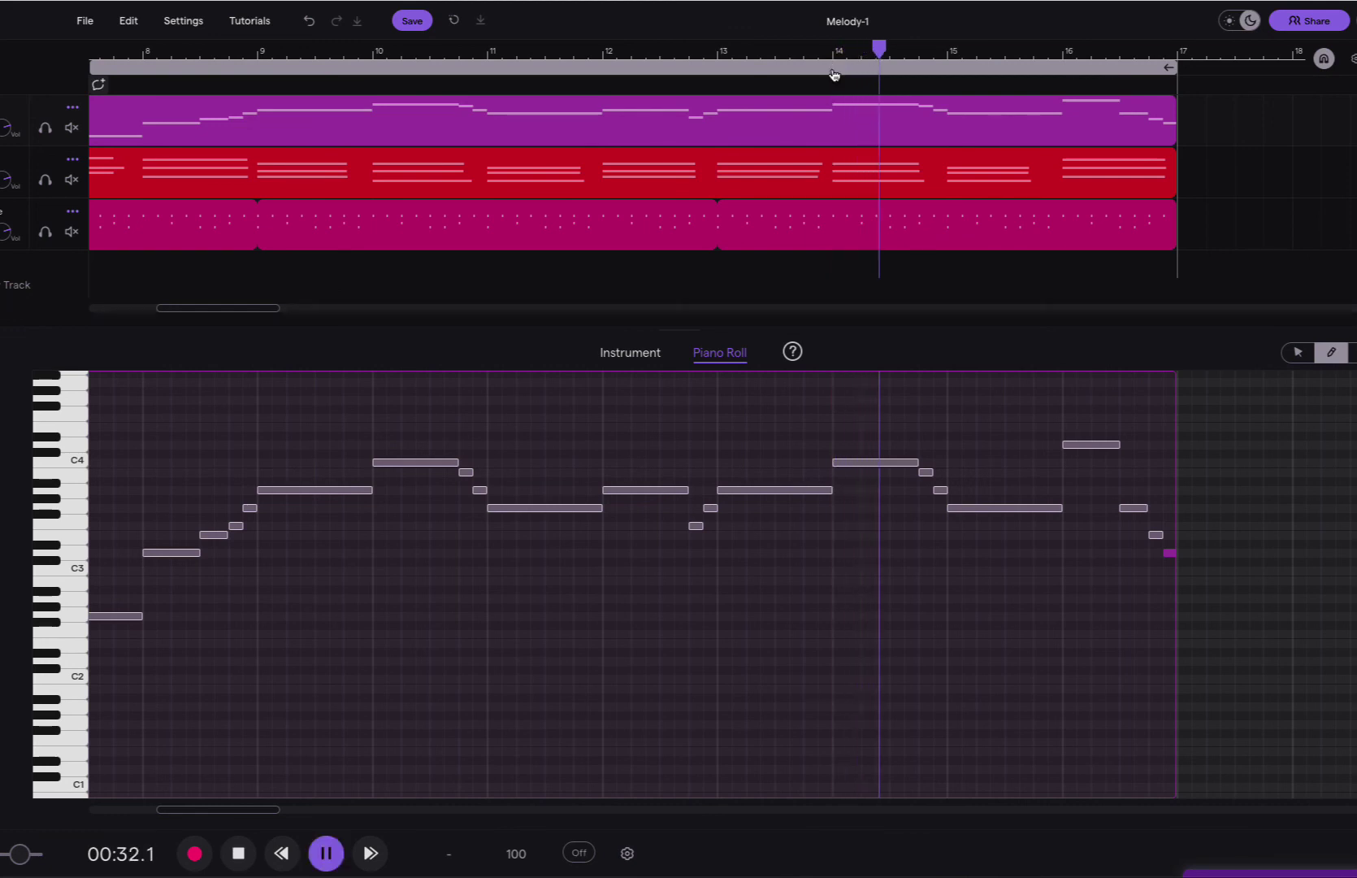
mouse_move(972, 217)
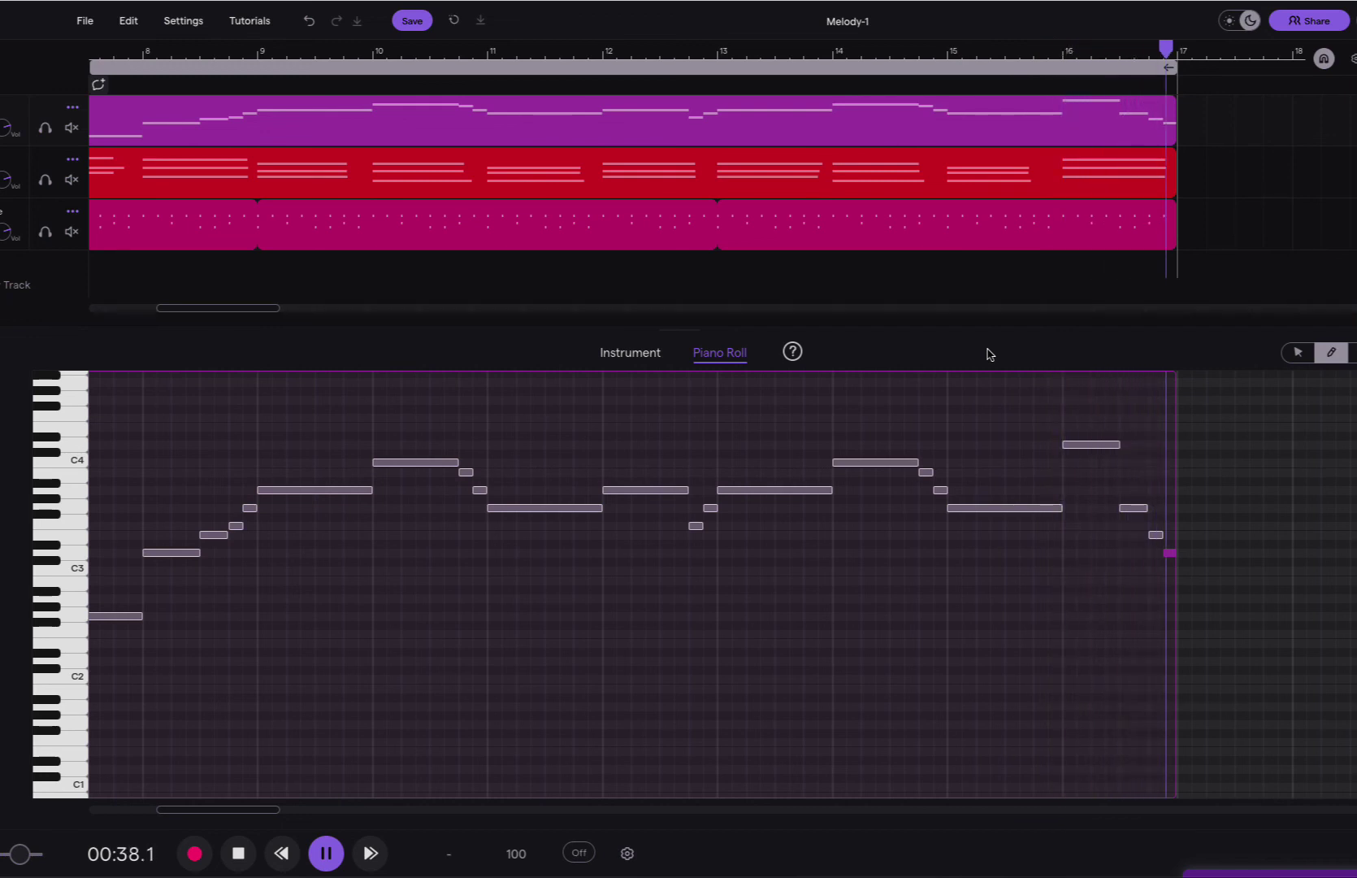
key(space)
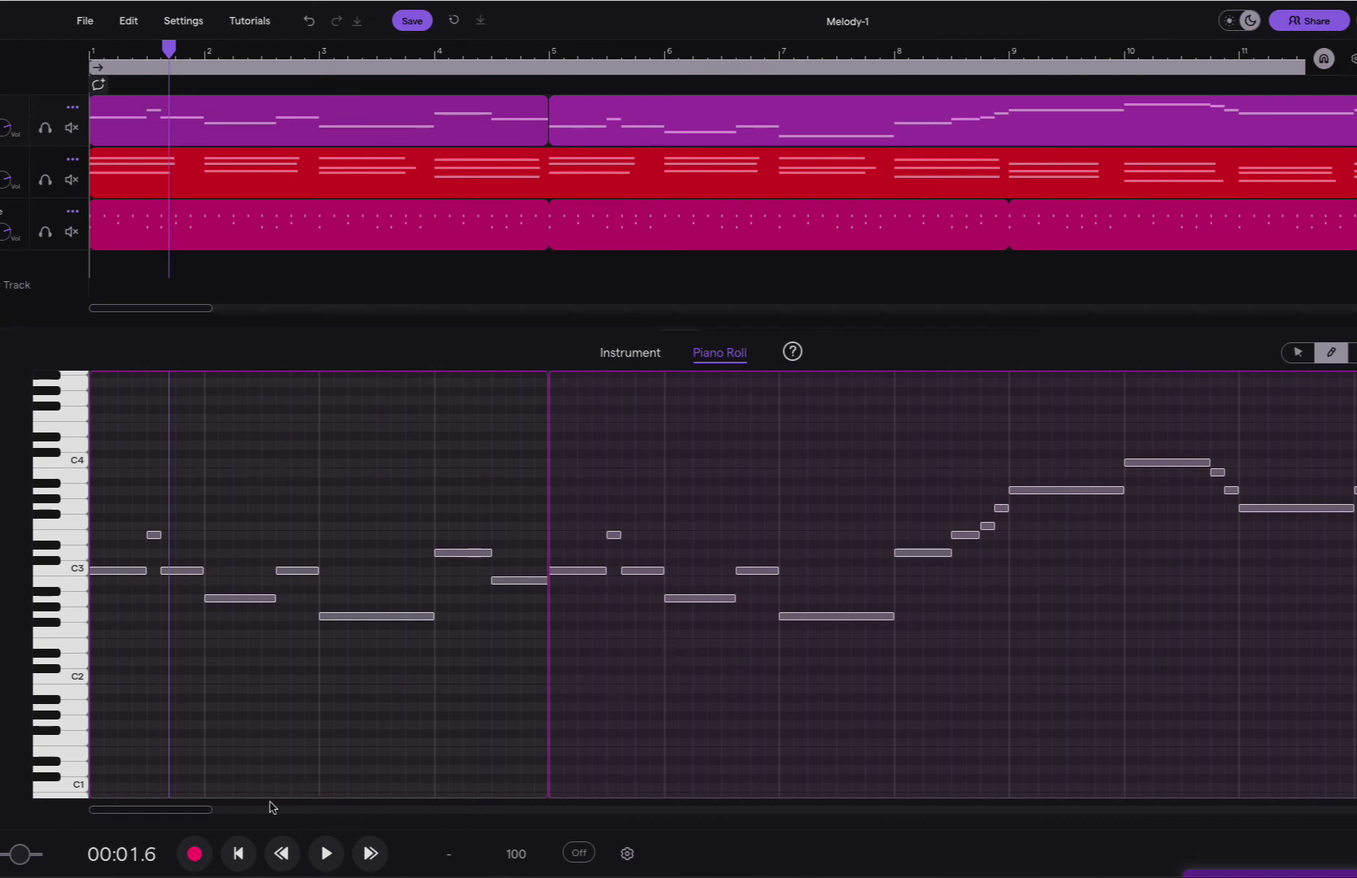
- Play the complete 16-bar melody from the beginning and back around into bar 1, and return the playhead to the start
drag(185, 815, 126, 807)
scroll(722, 583, down, 3)
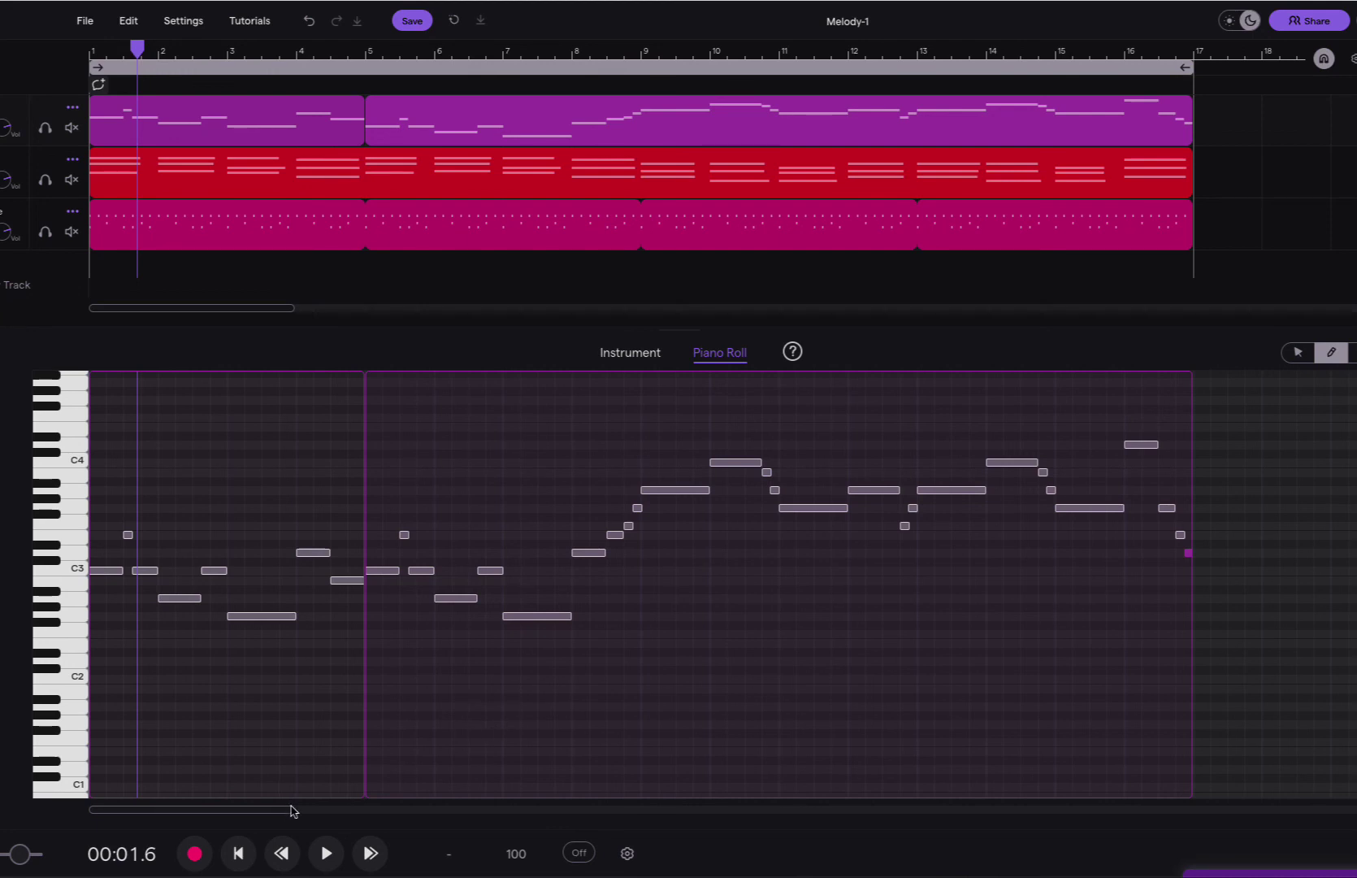
click(281, 856)
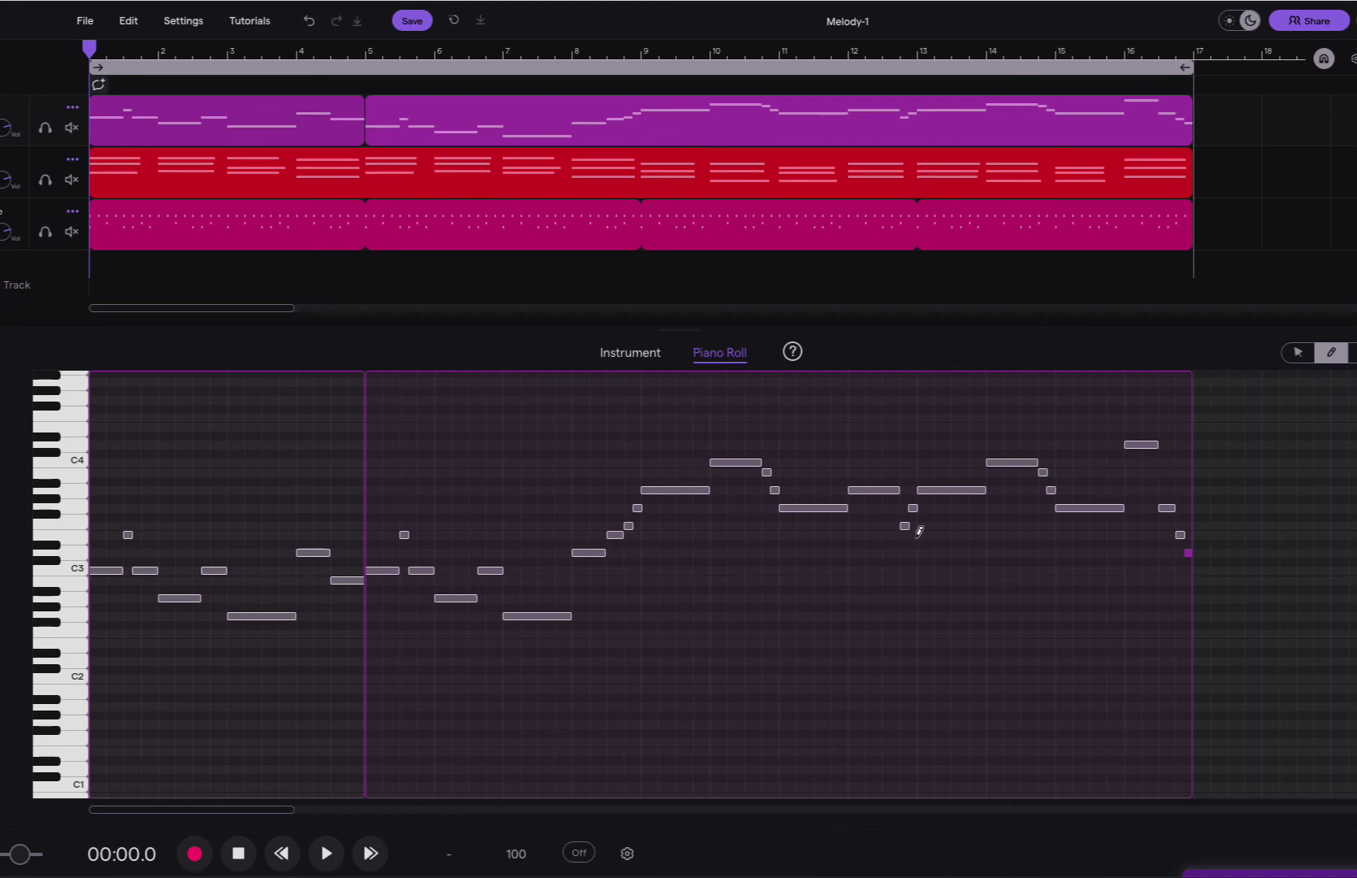
click(327, 854)
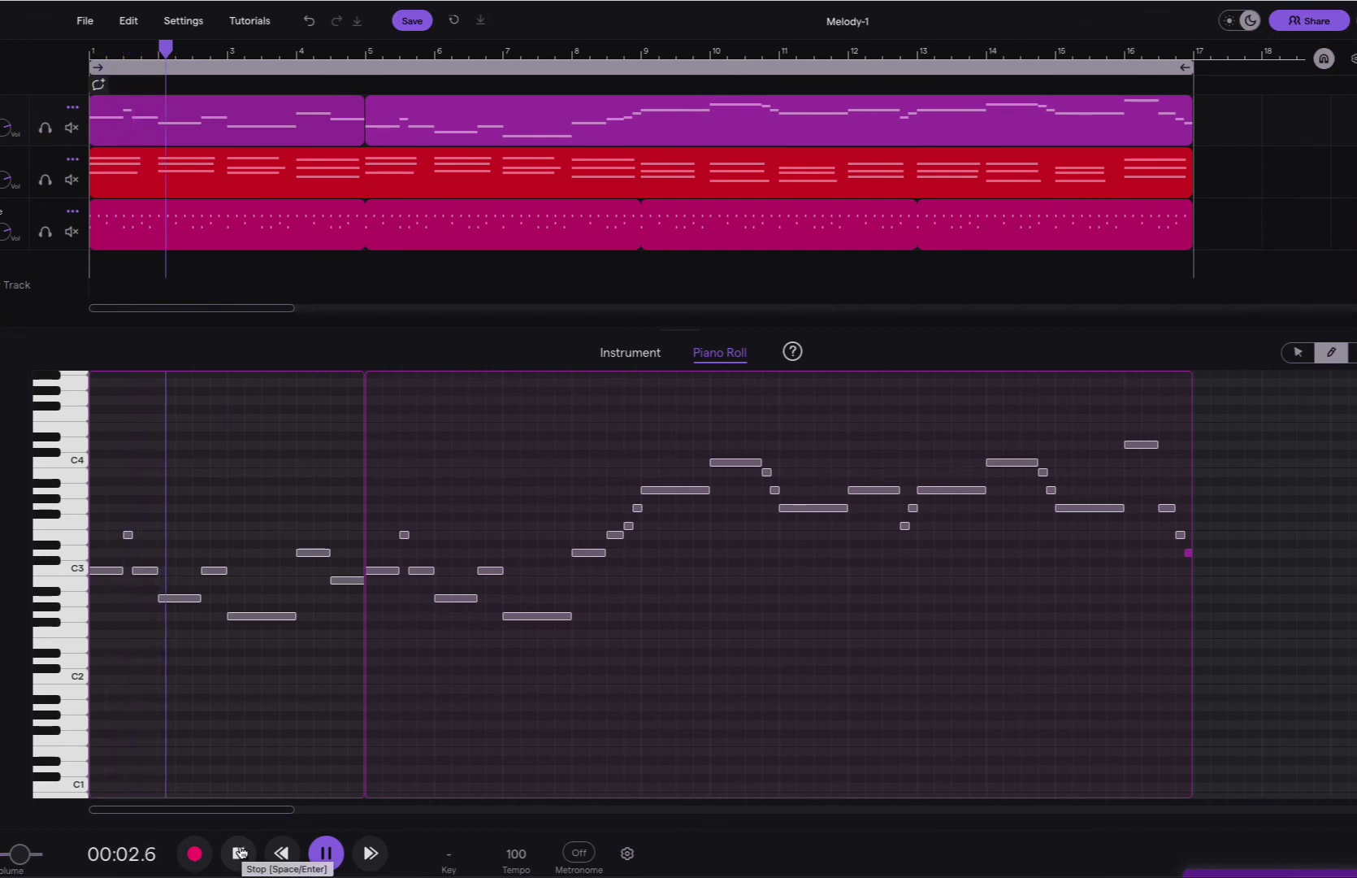
click(239, 853)
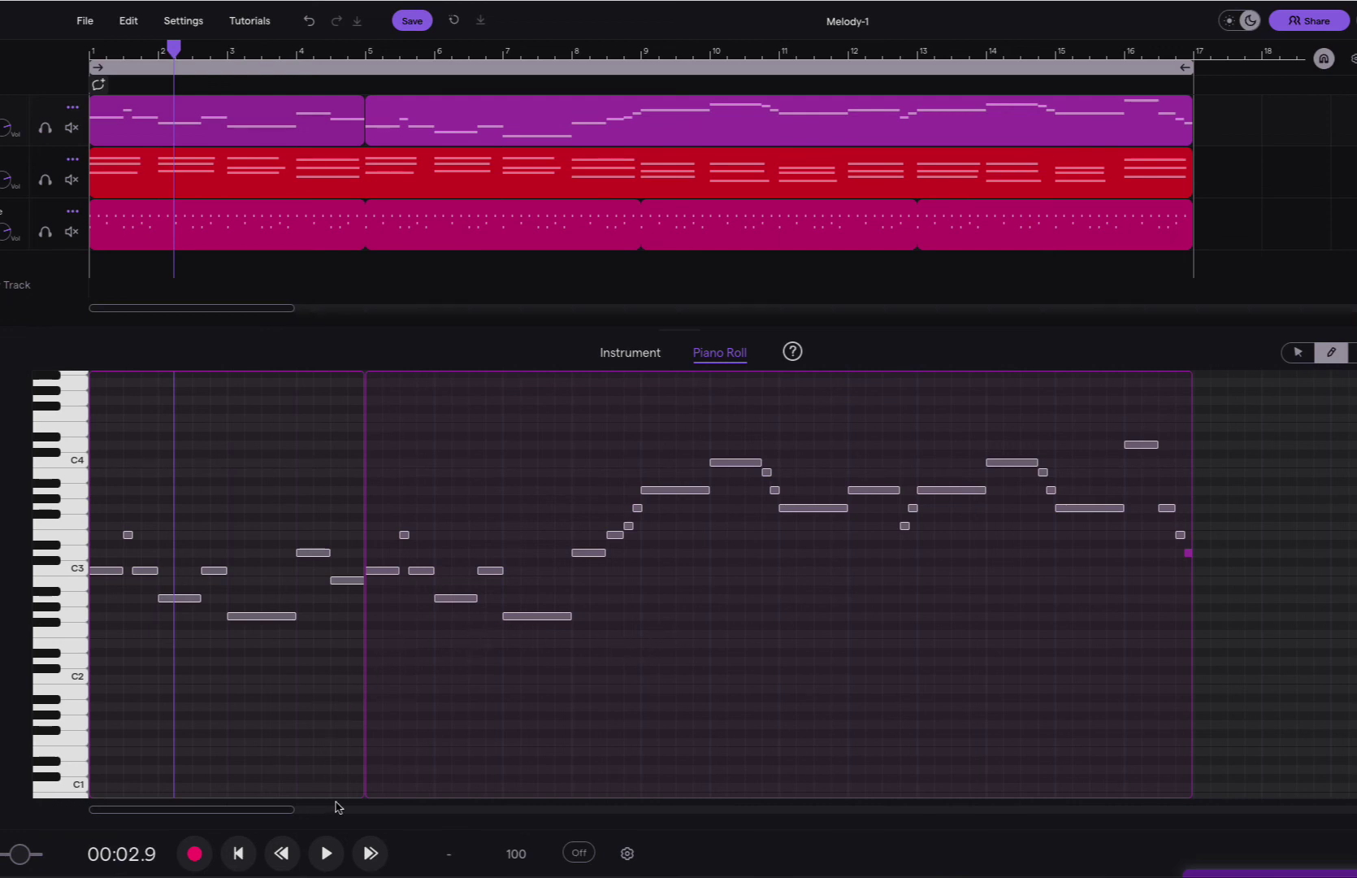
click(281, 853)
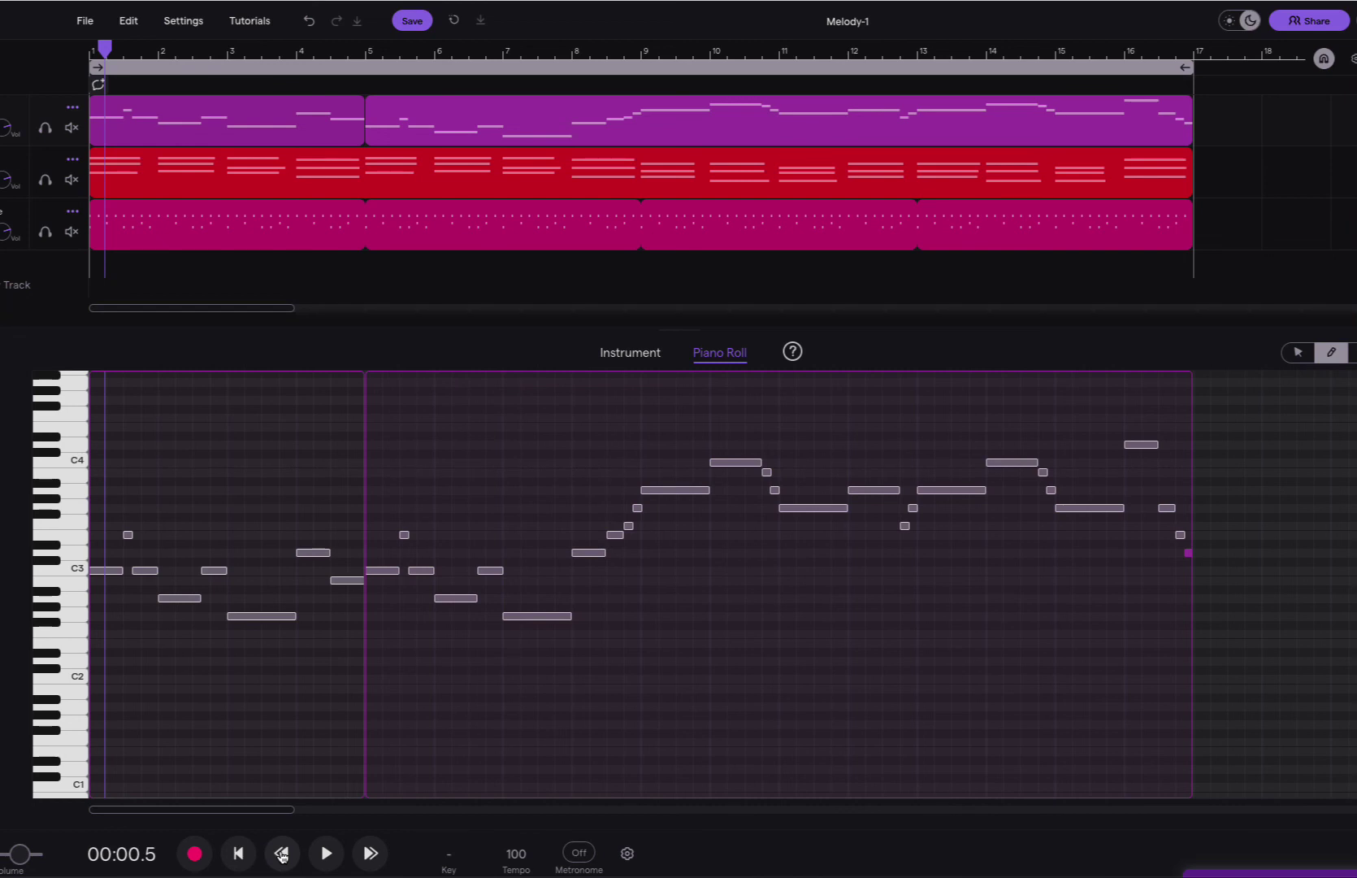
click(237, 854)
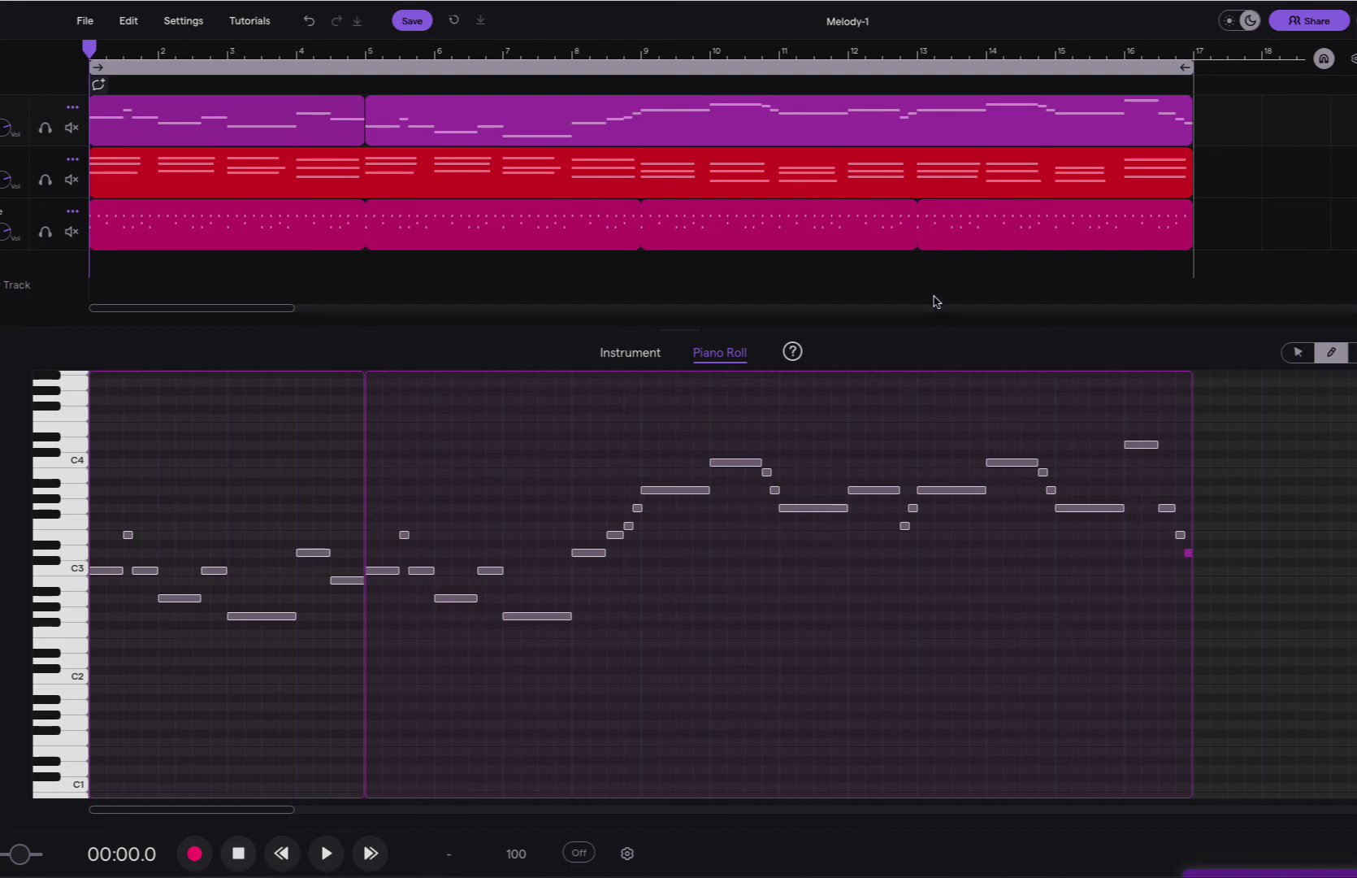
mouse_move(1133, 219)
mouse_move(305, 160)
mouse_move(670, 227)
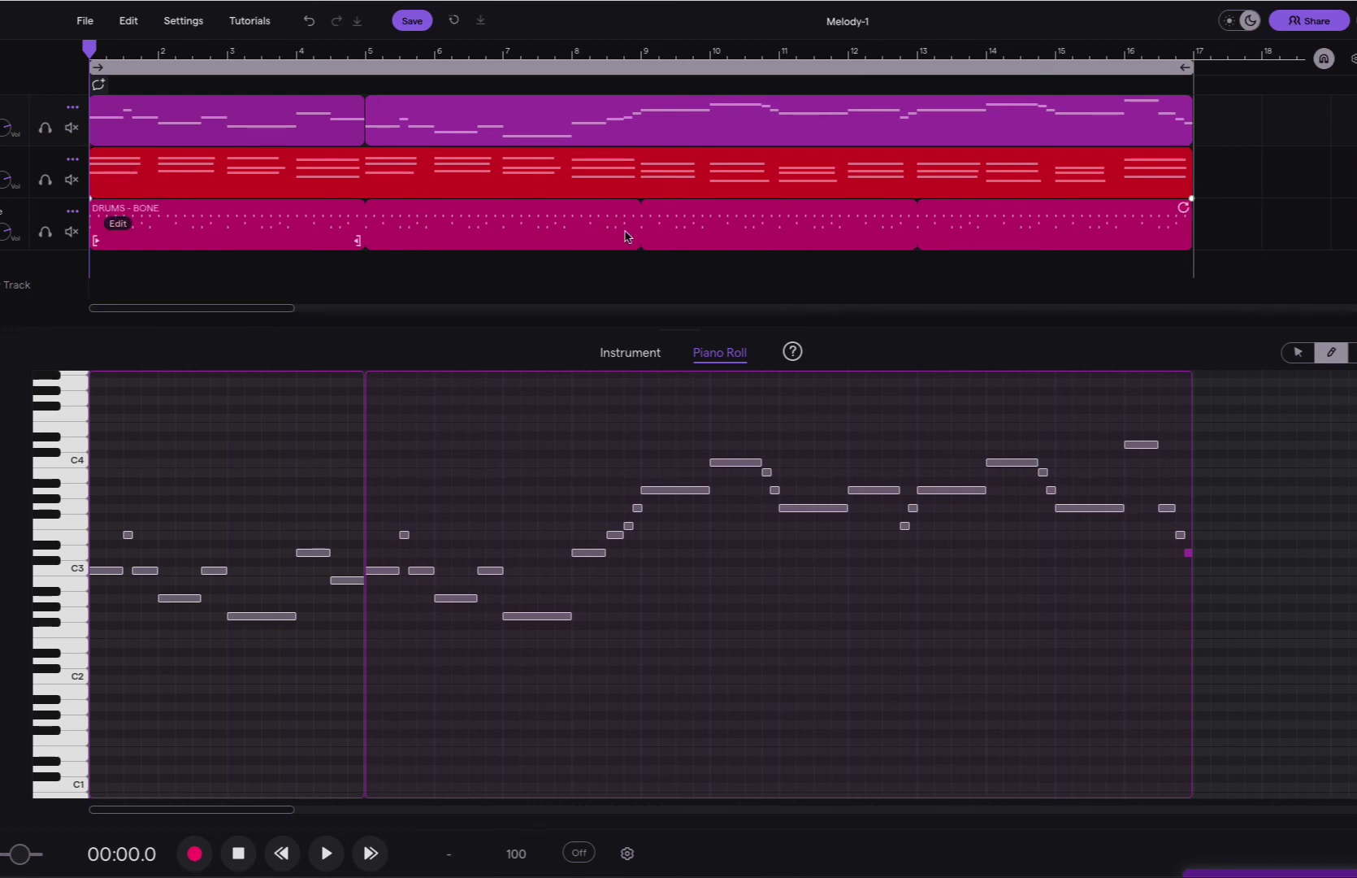